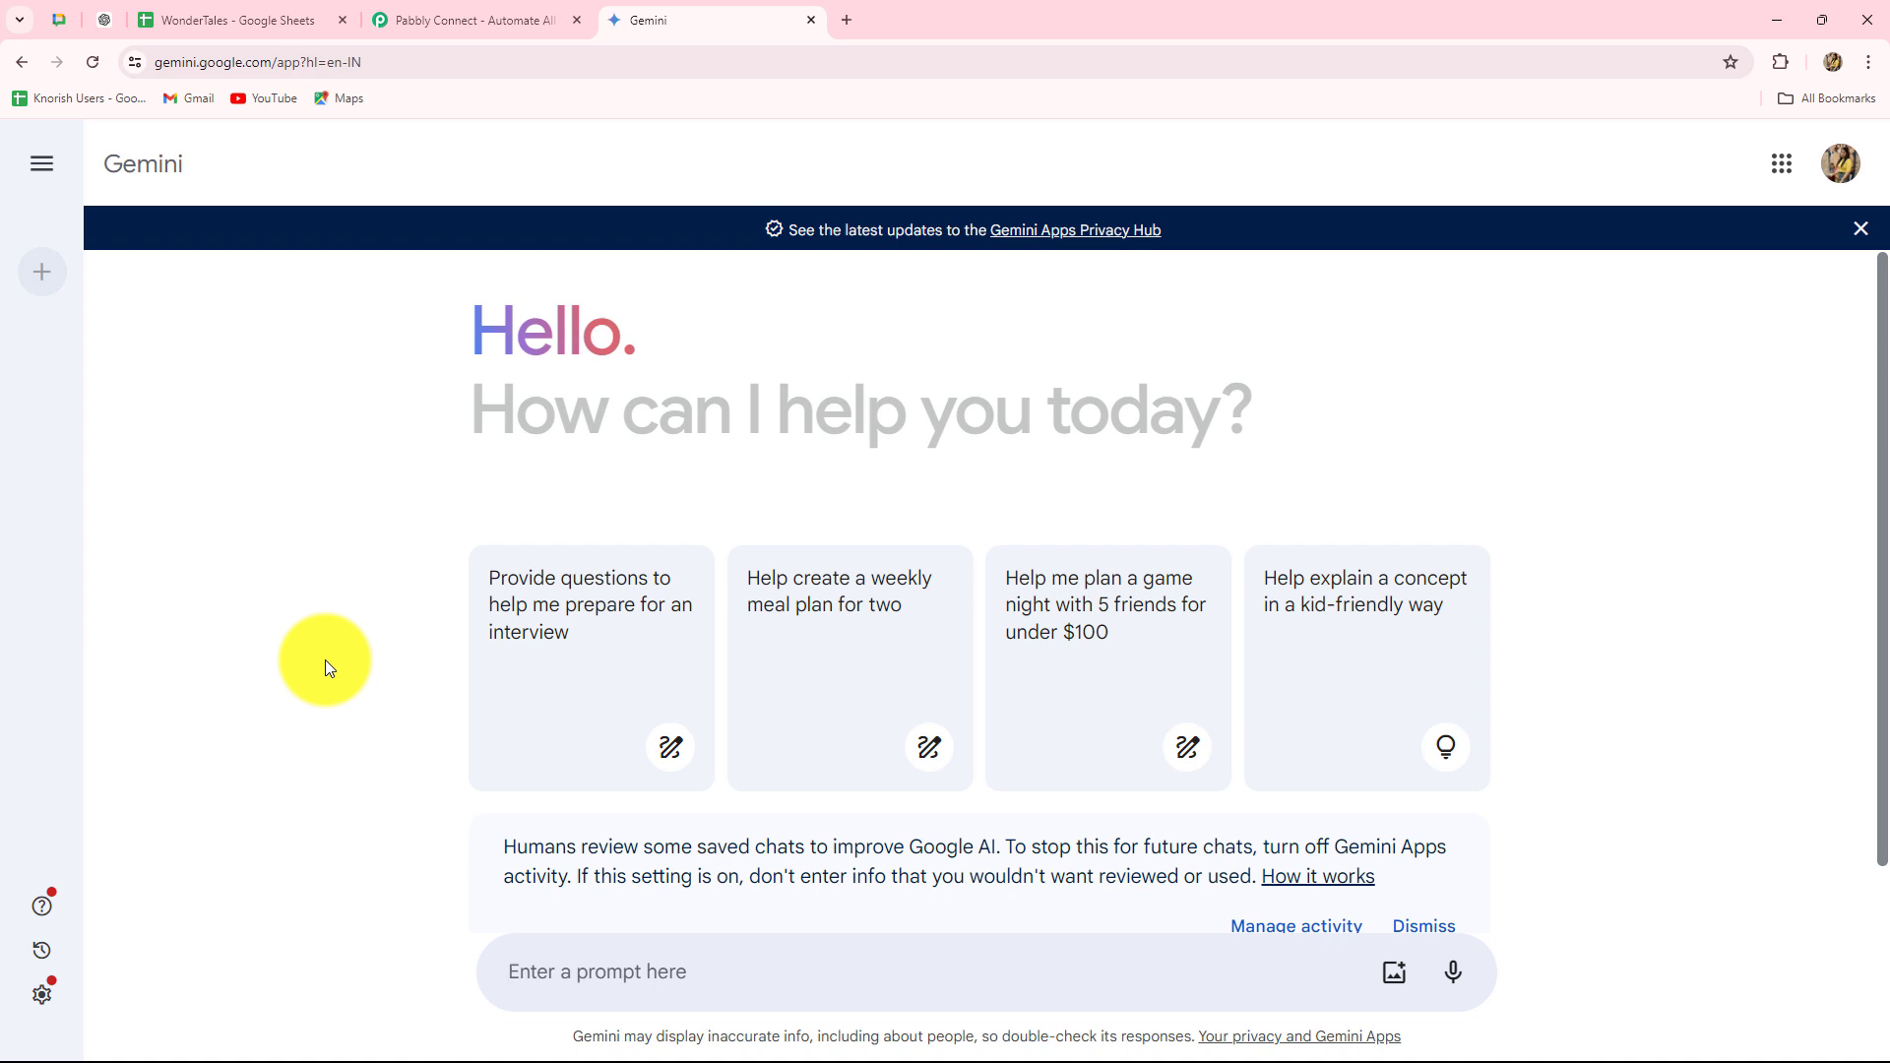
Switch from the WonderTales spreadsheet to the Pabbly Connect website and sign in to the Pabbly account.
click(231, 22)
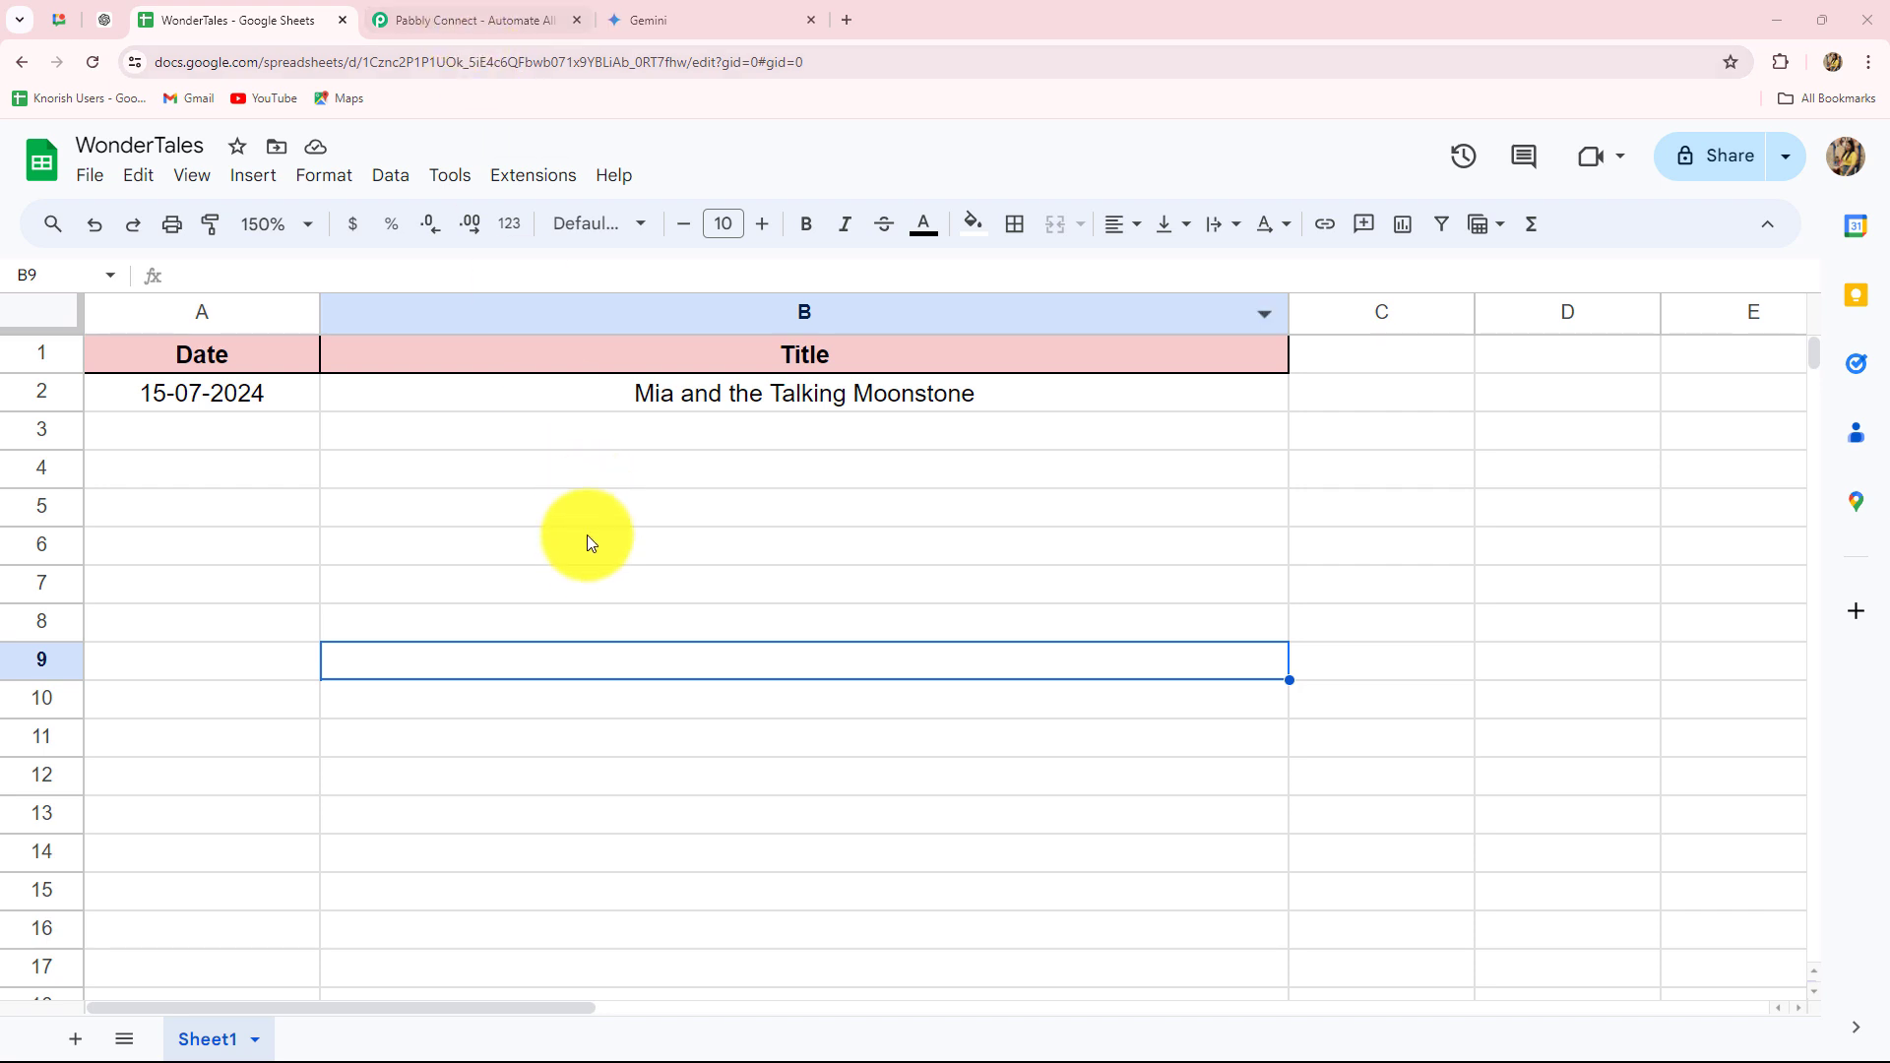
click(414, 19)
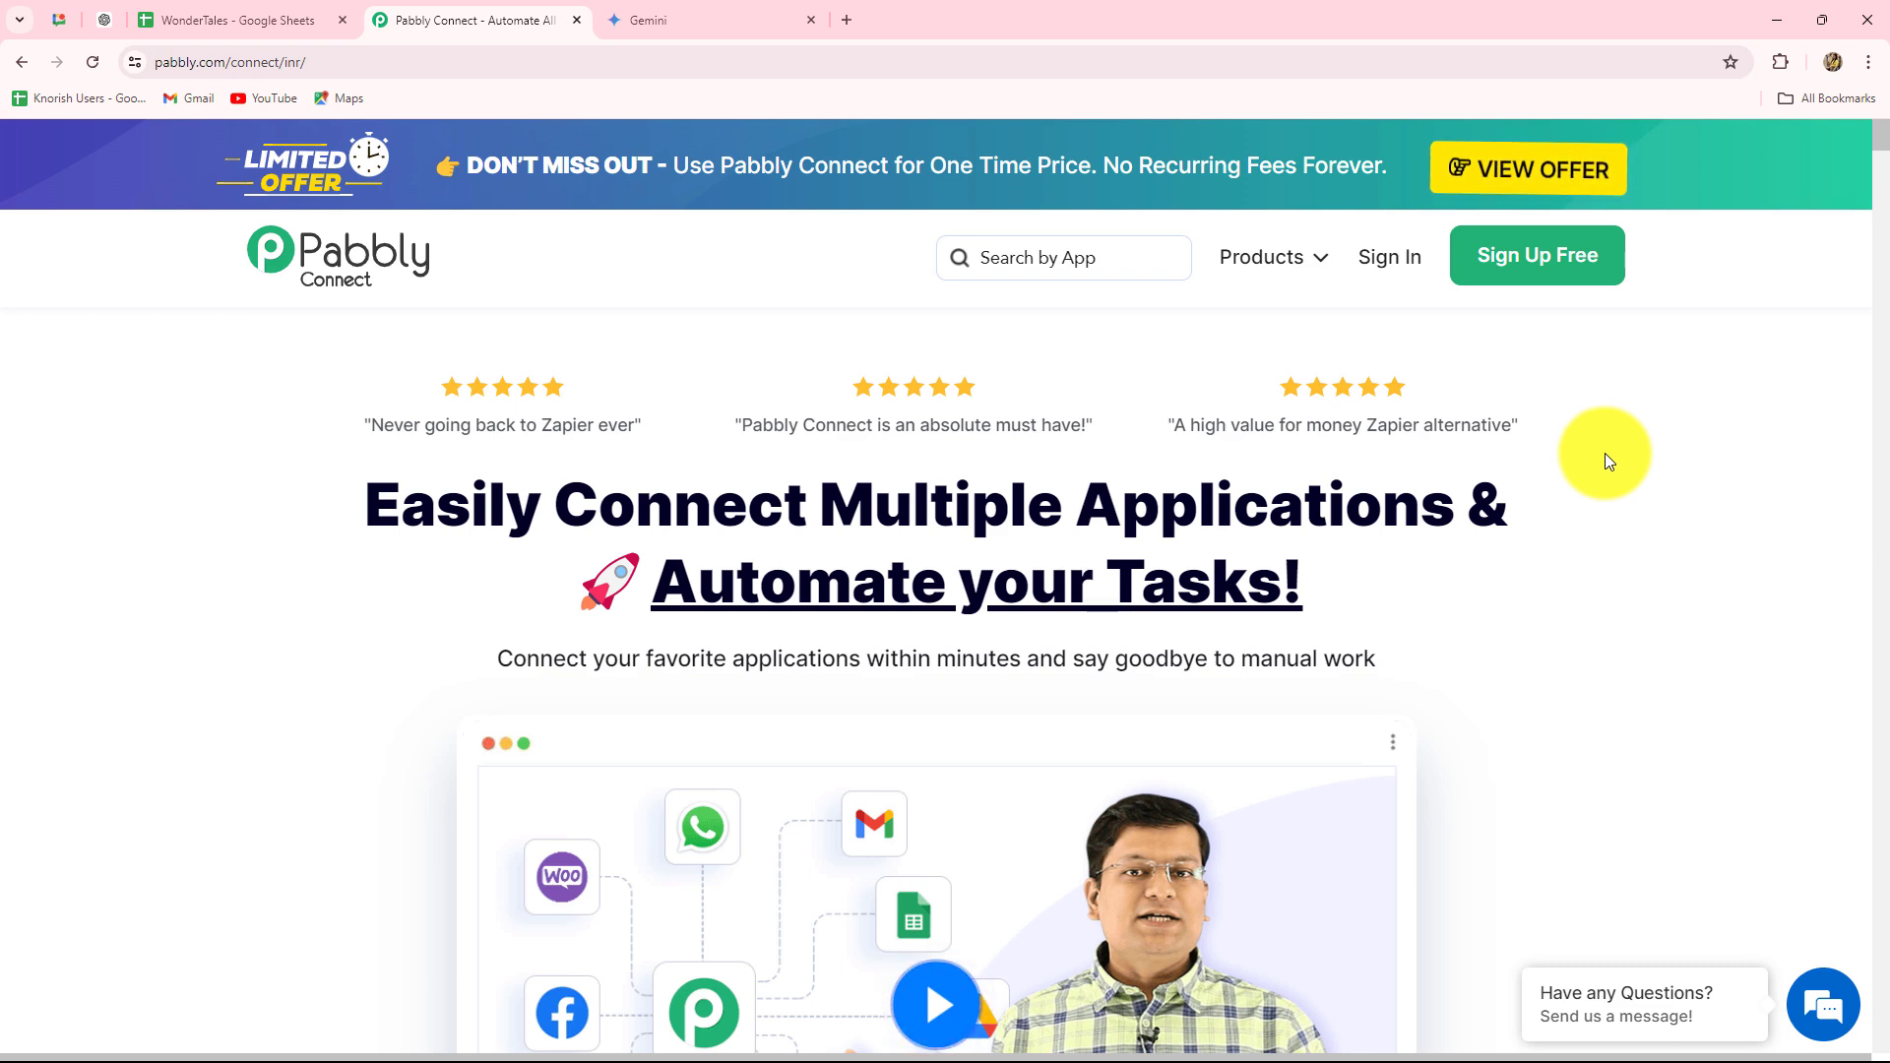
drag(393, 502, 1482, 618)
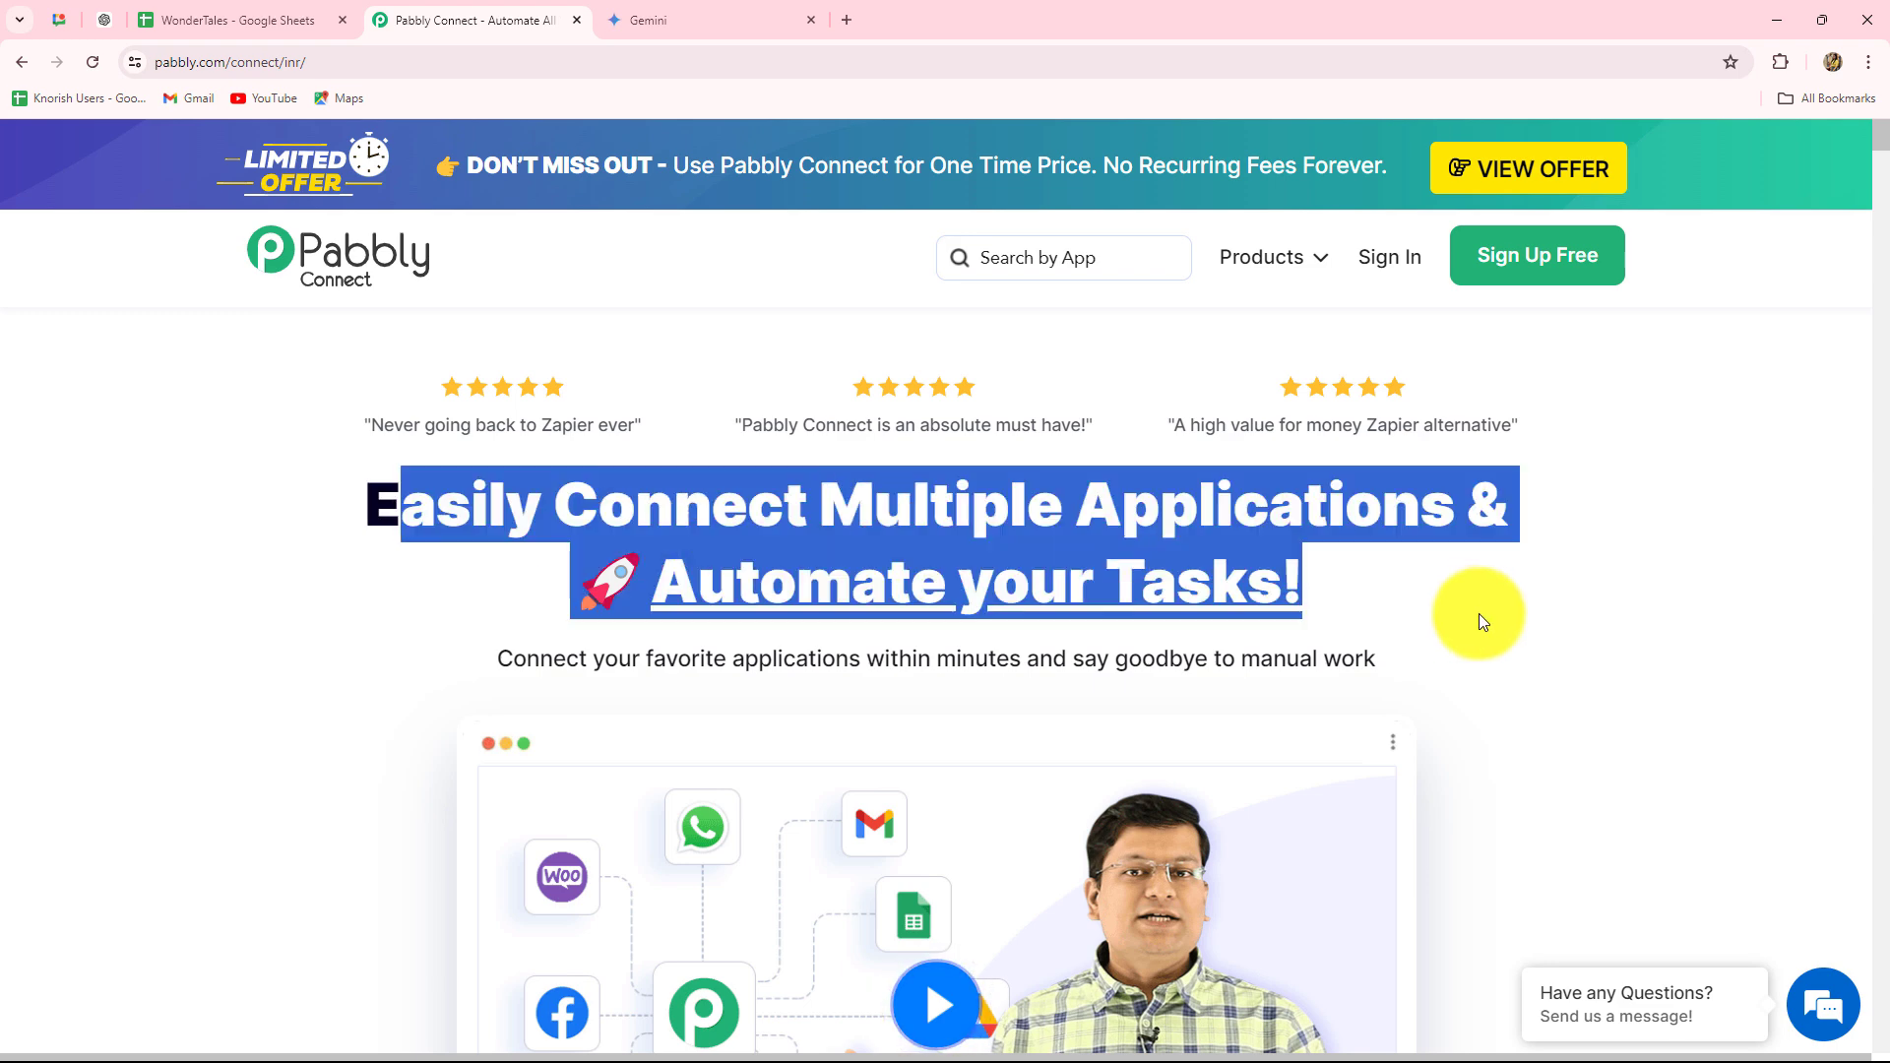
click(1576, 630)
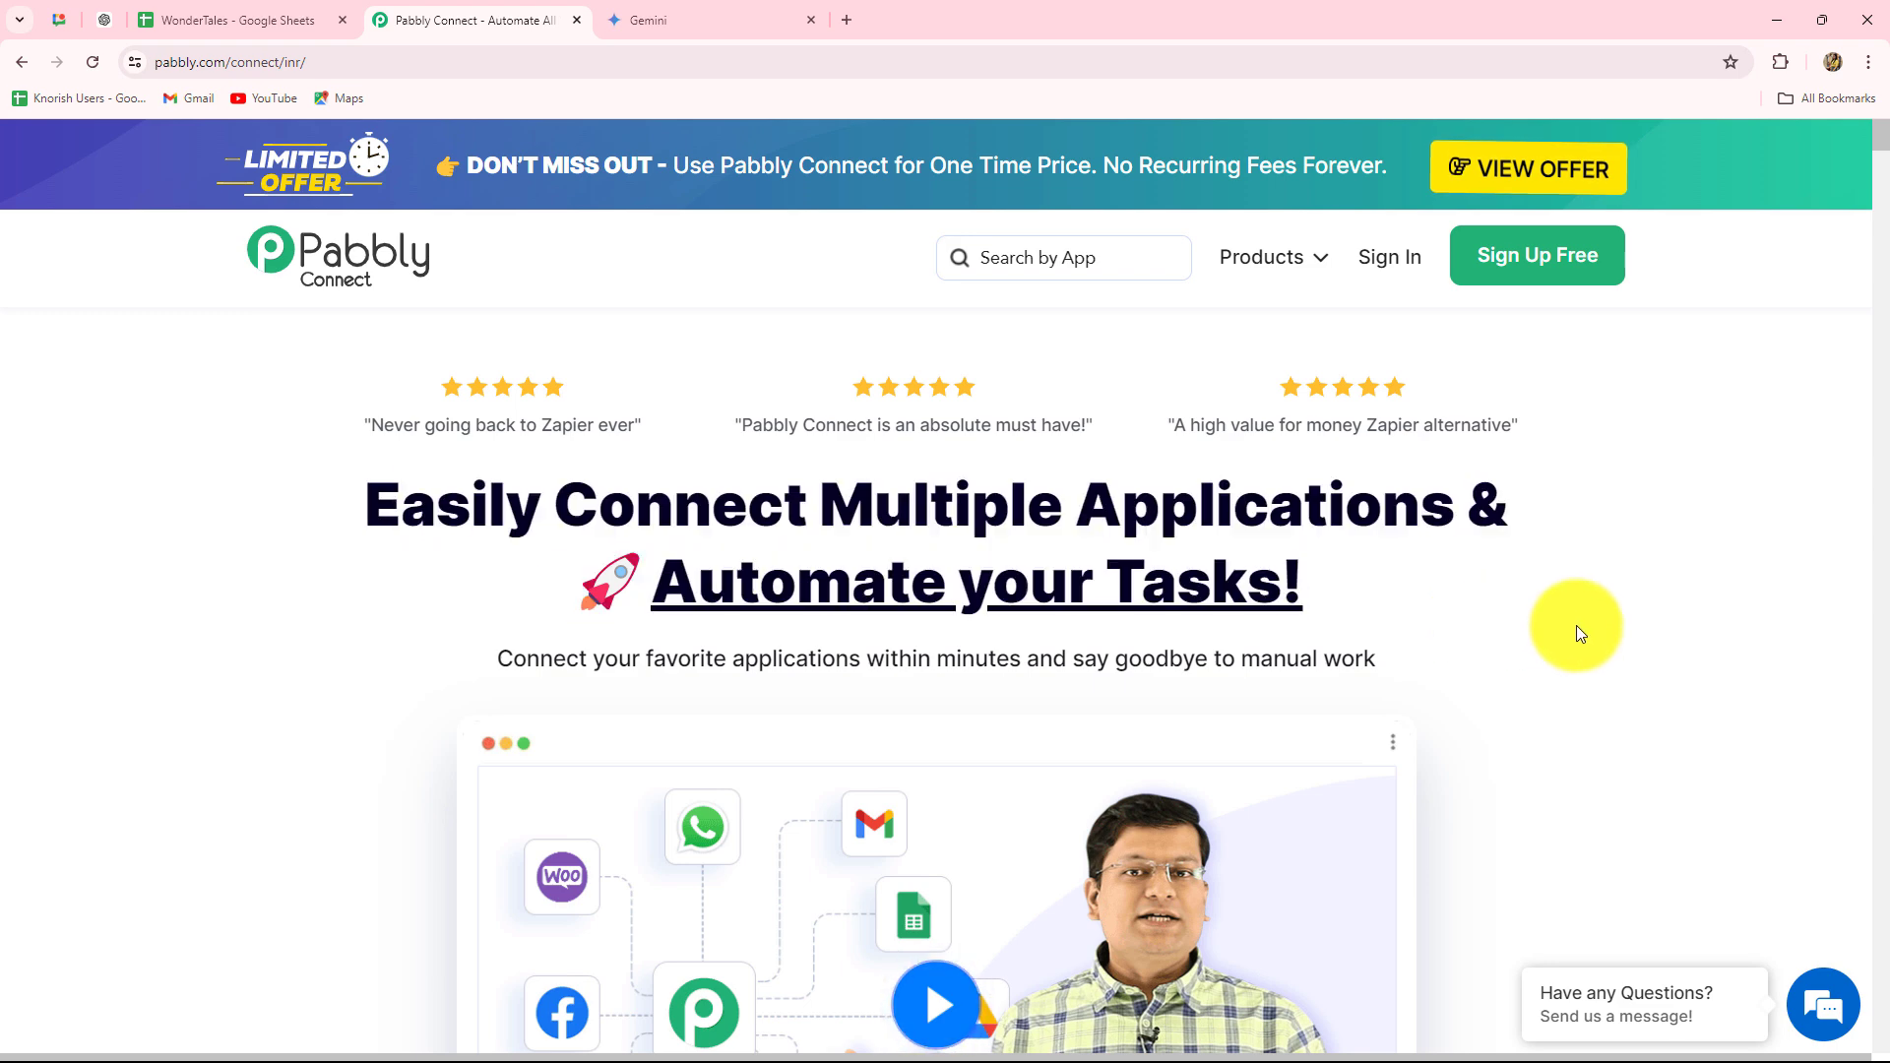
click(1383, 259)
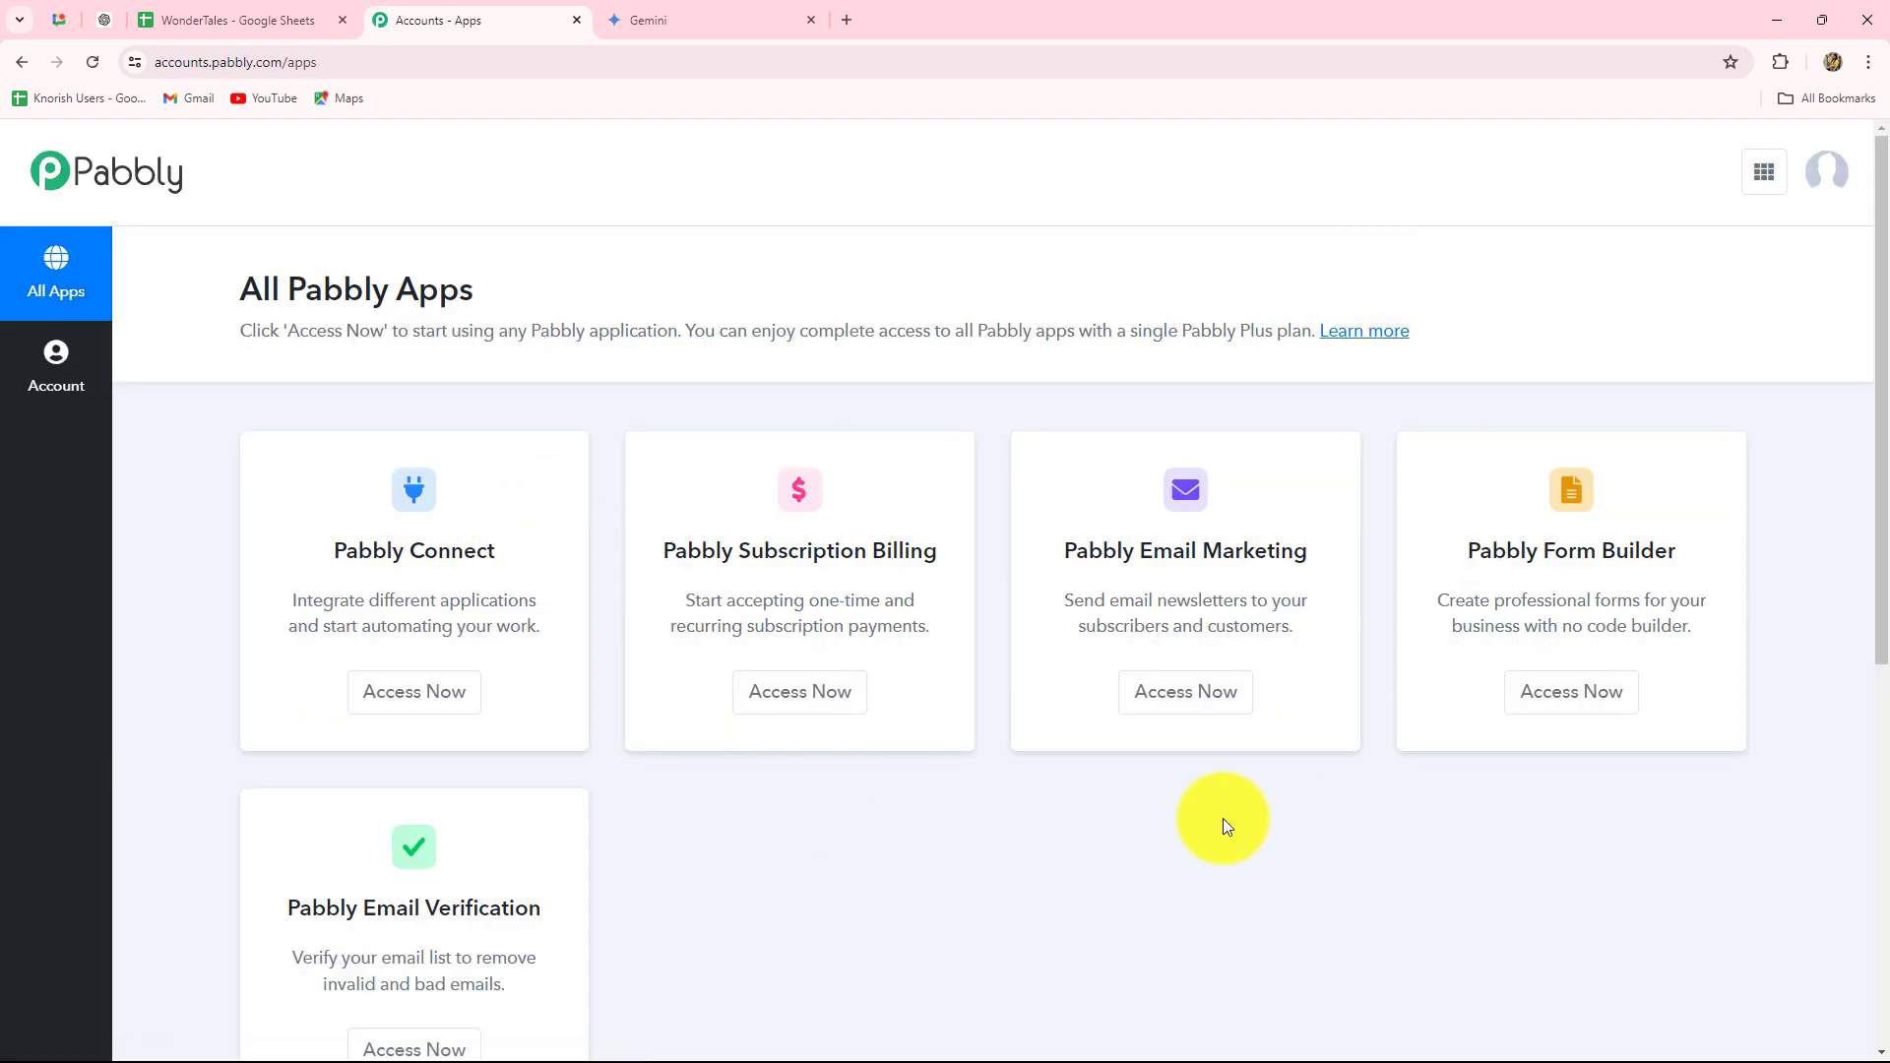
Open Pabbly Connect from the list of Pabbly apps.
scroll(1221, 788, down, 3)
scroll(169, 476, up, 2)
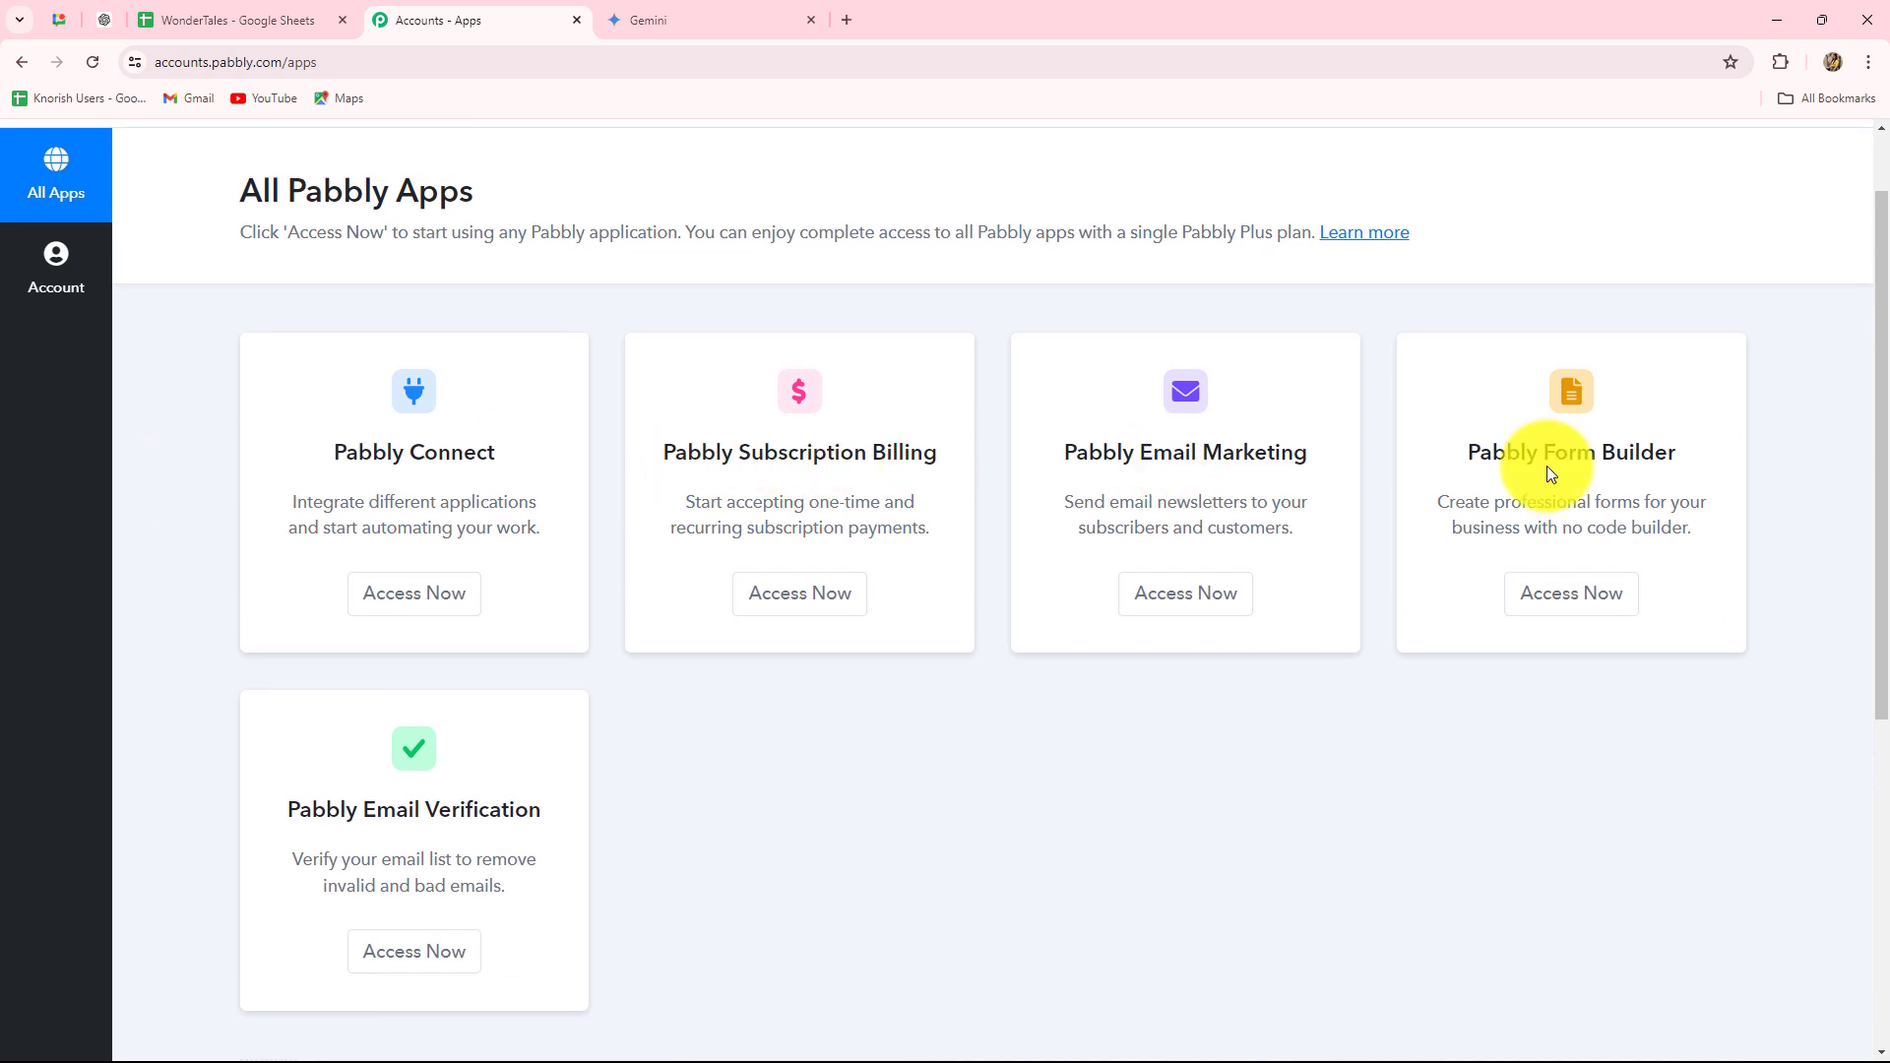
drag(317, 445, 405, 577)
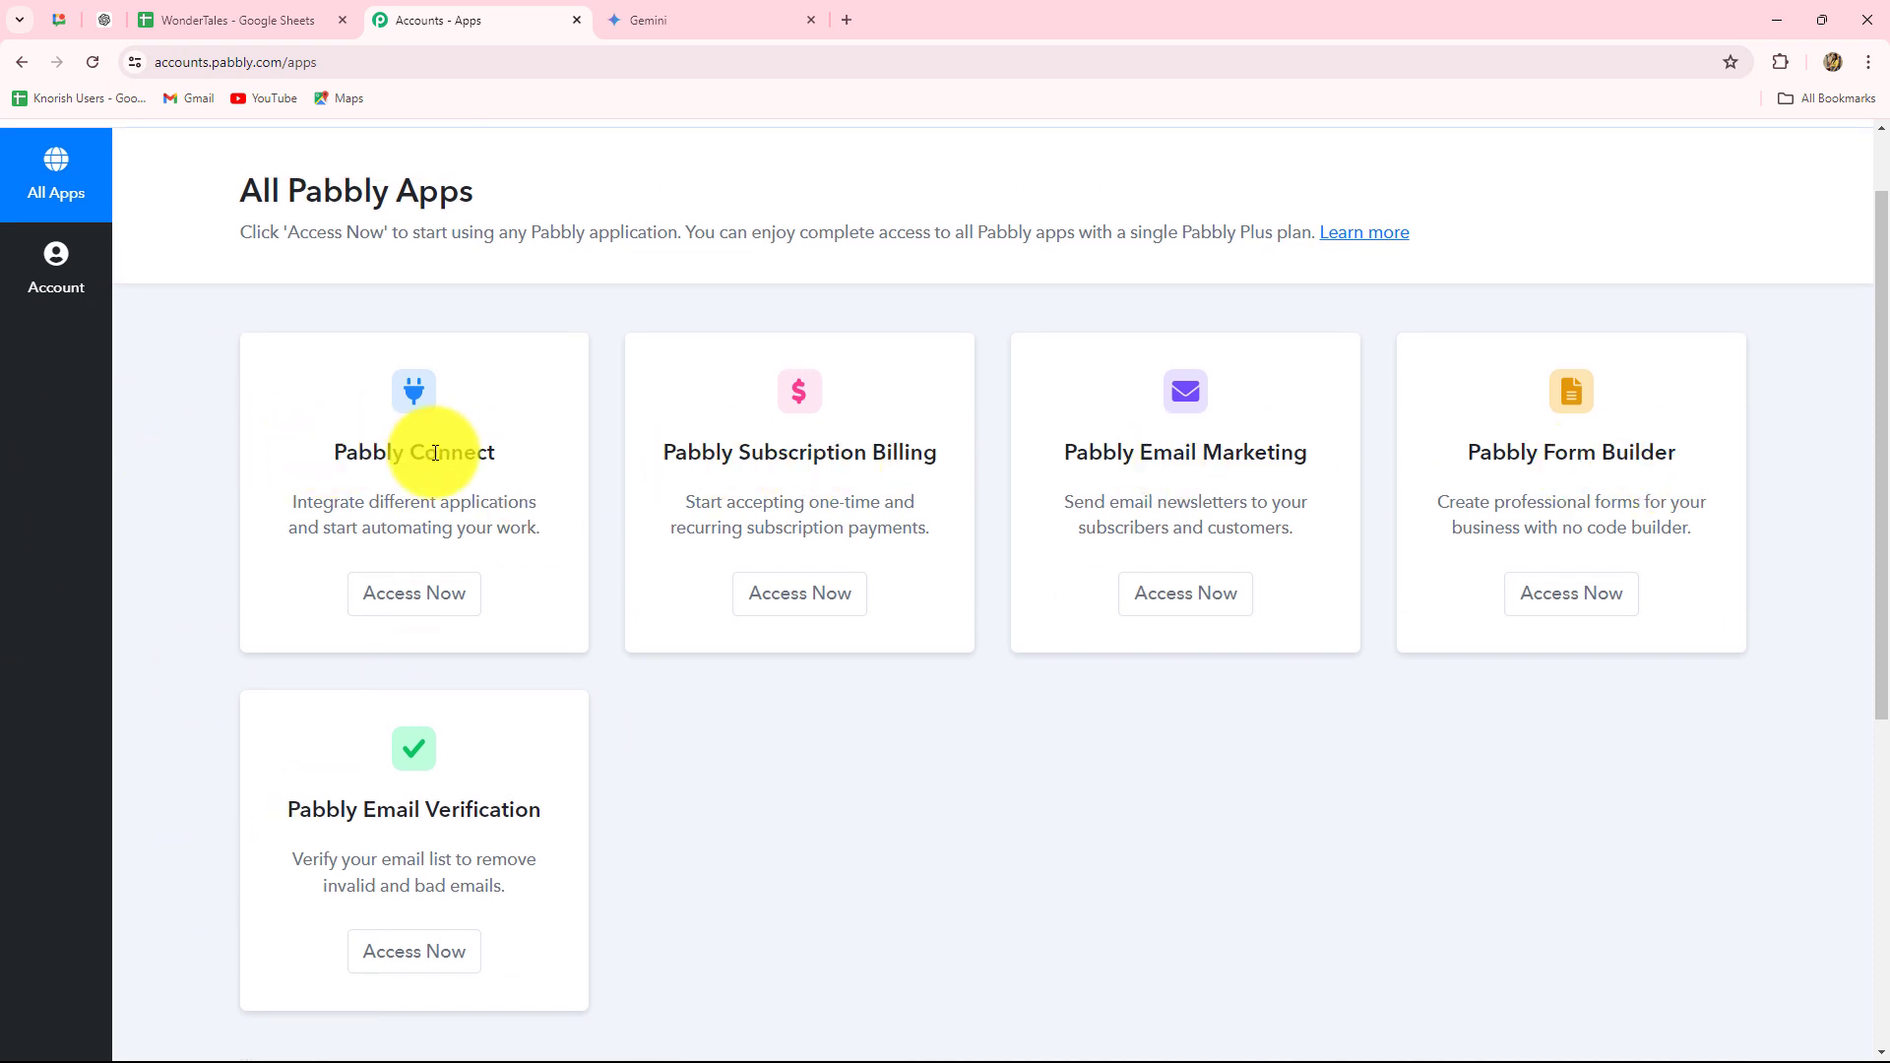
click(408, 589)
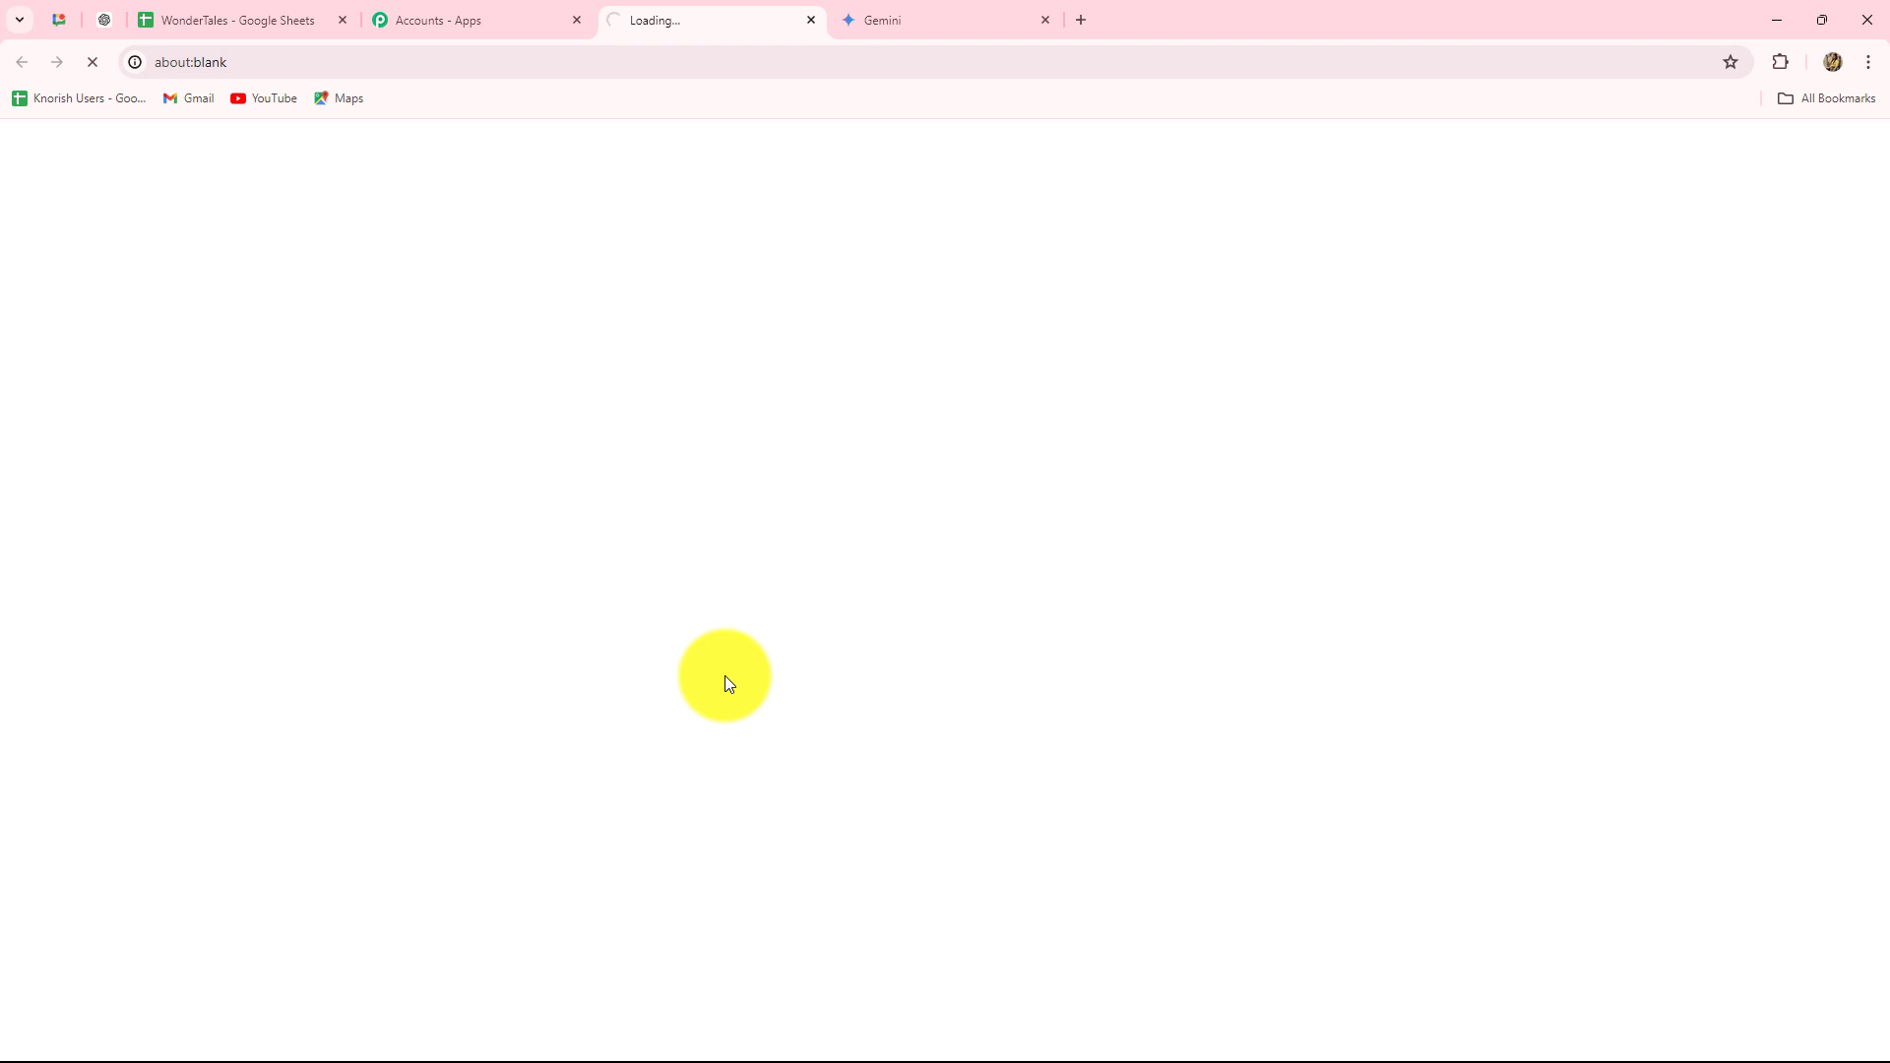
Create a workflow named "Generate Creative Stories With Google Gemini" in the "Automations for Task Management" folder.
scroll(1262, 747, down, 3)
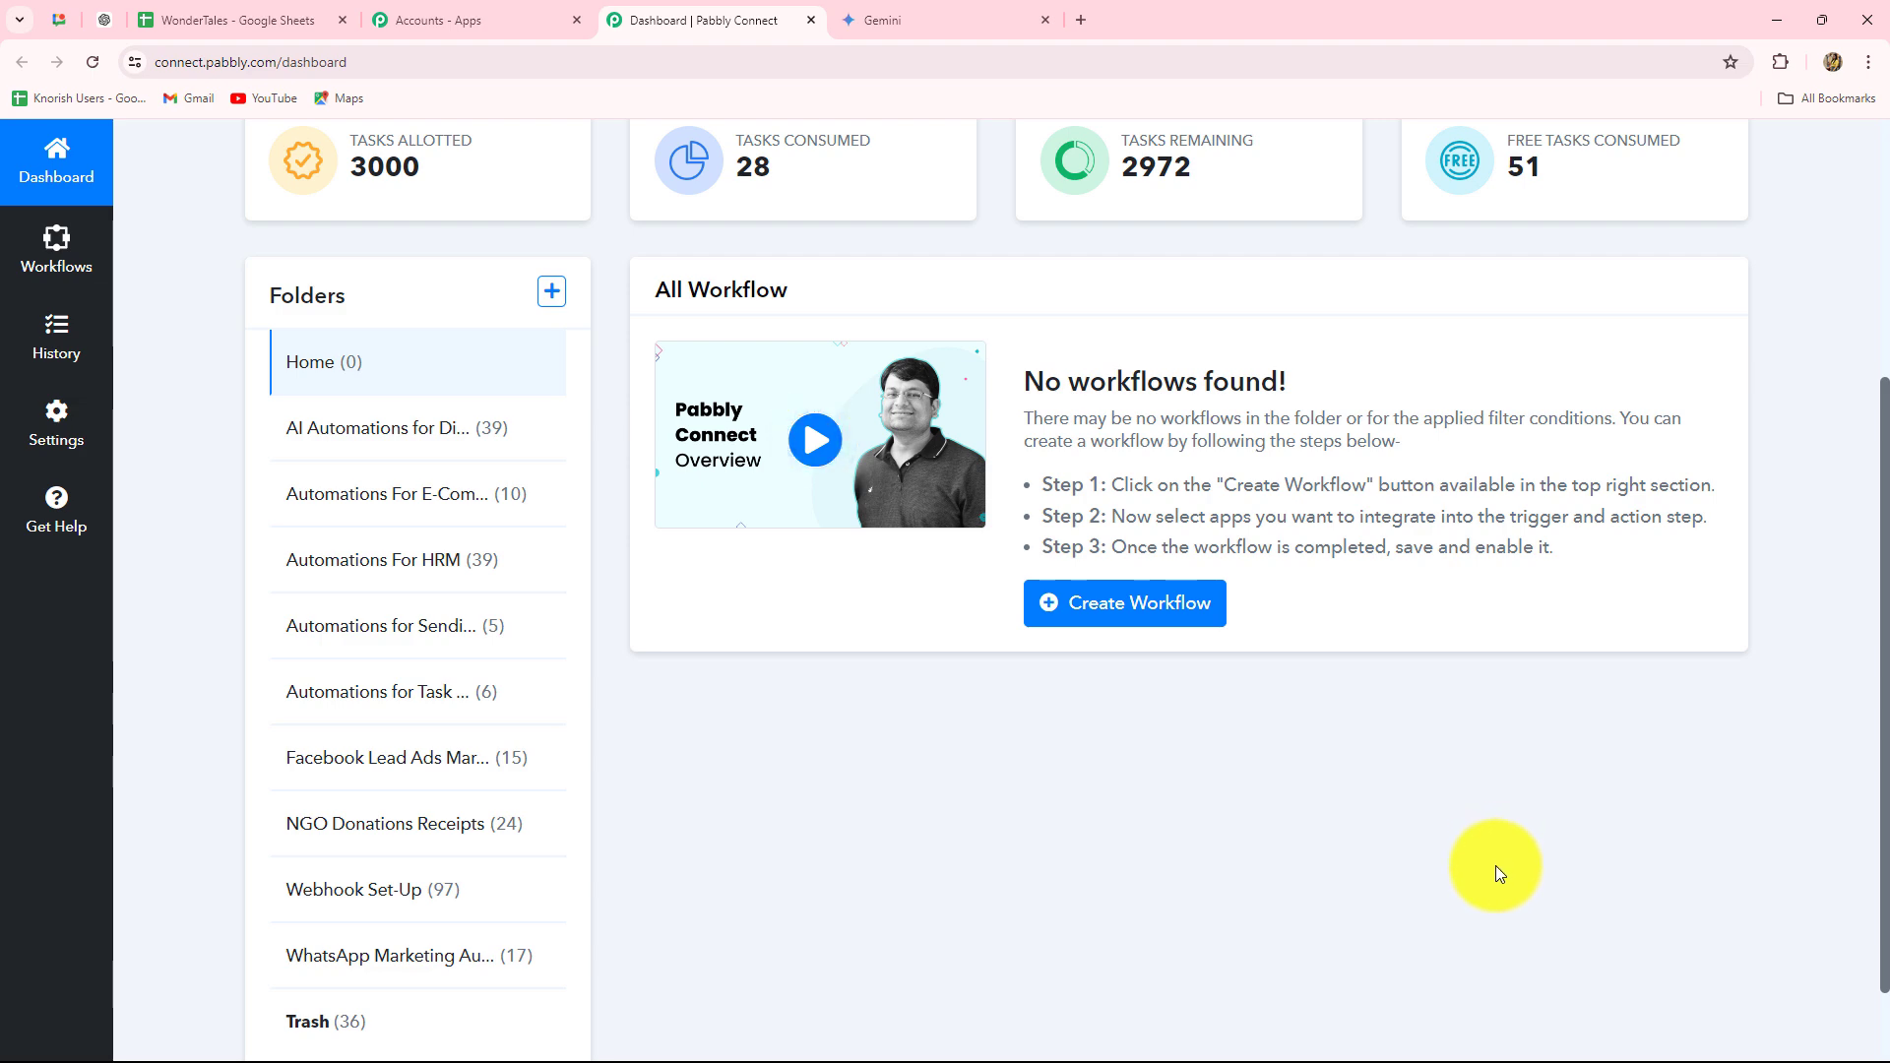
scroll(1250, 742, up, 1)
scroll(380, 305, down, 2)
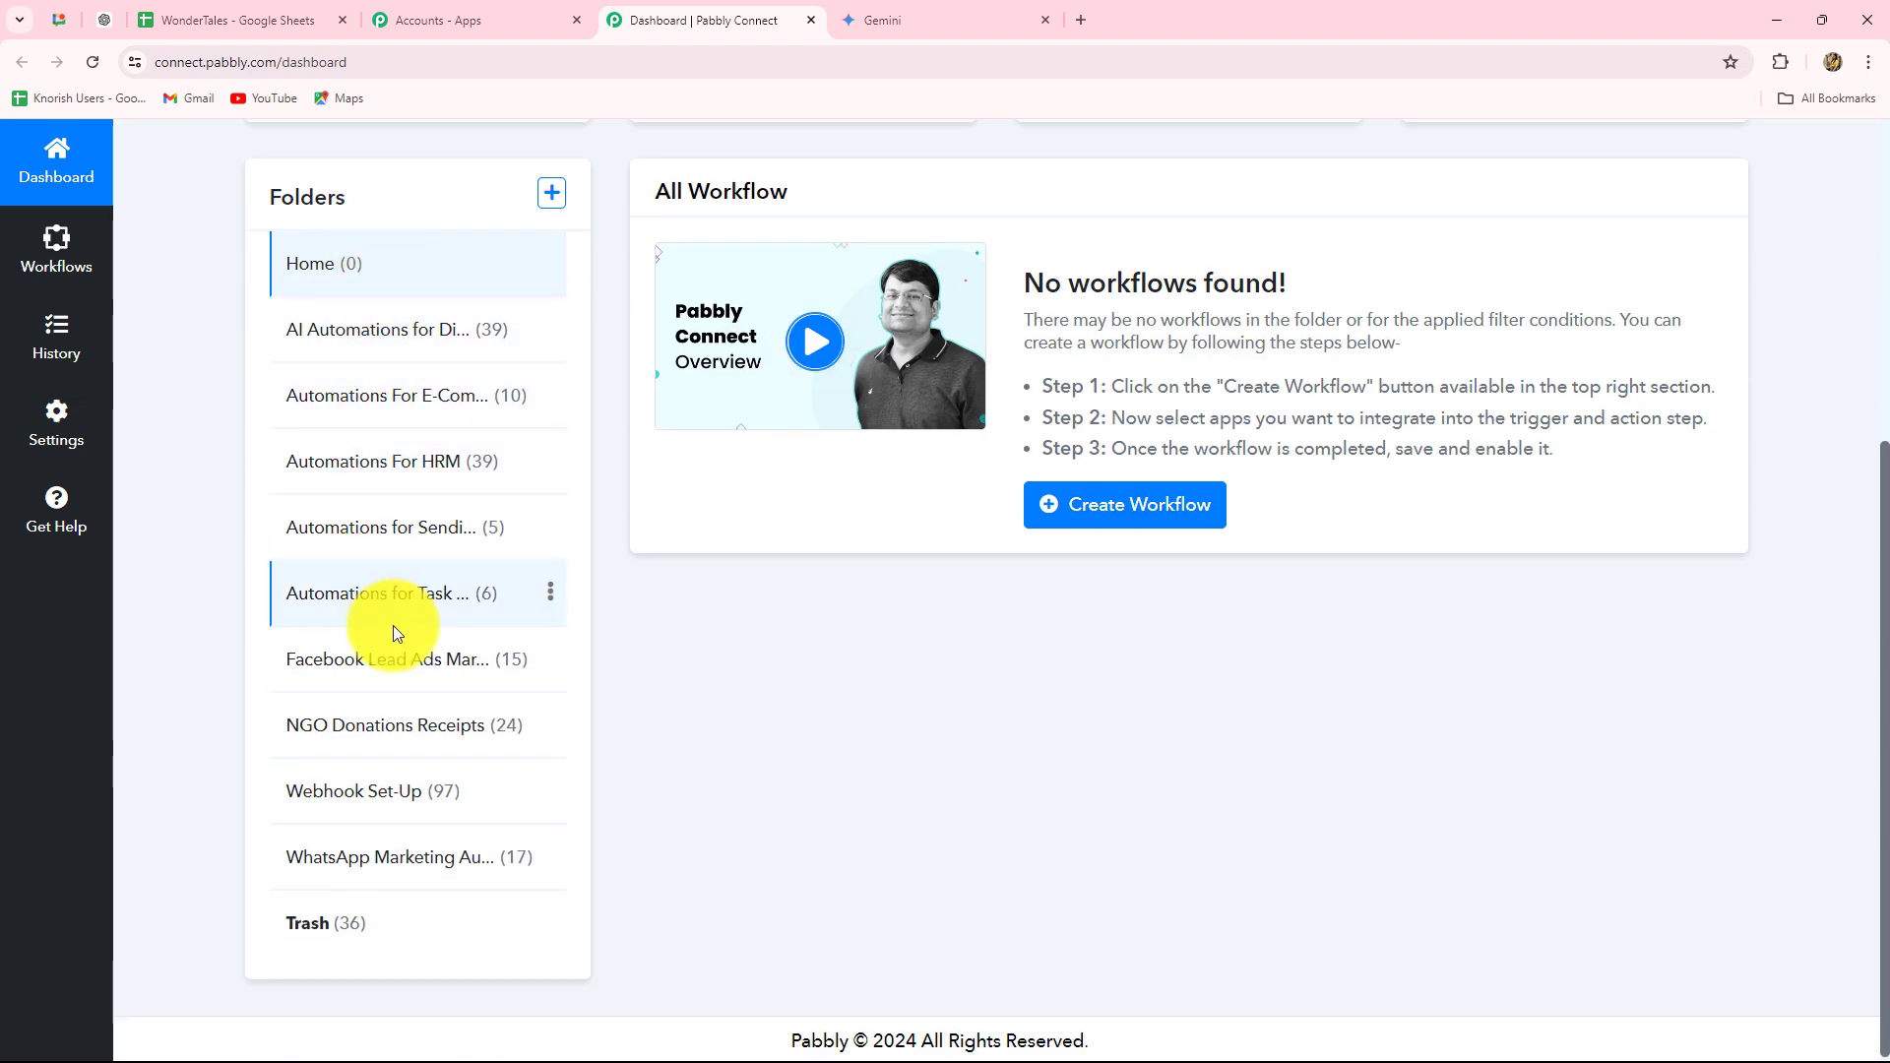
scroll(971, 863, up, 4)
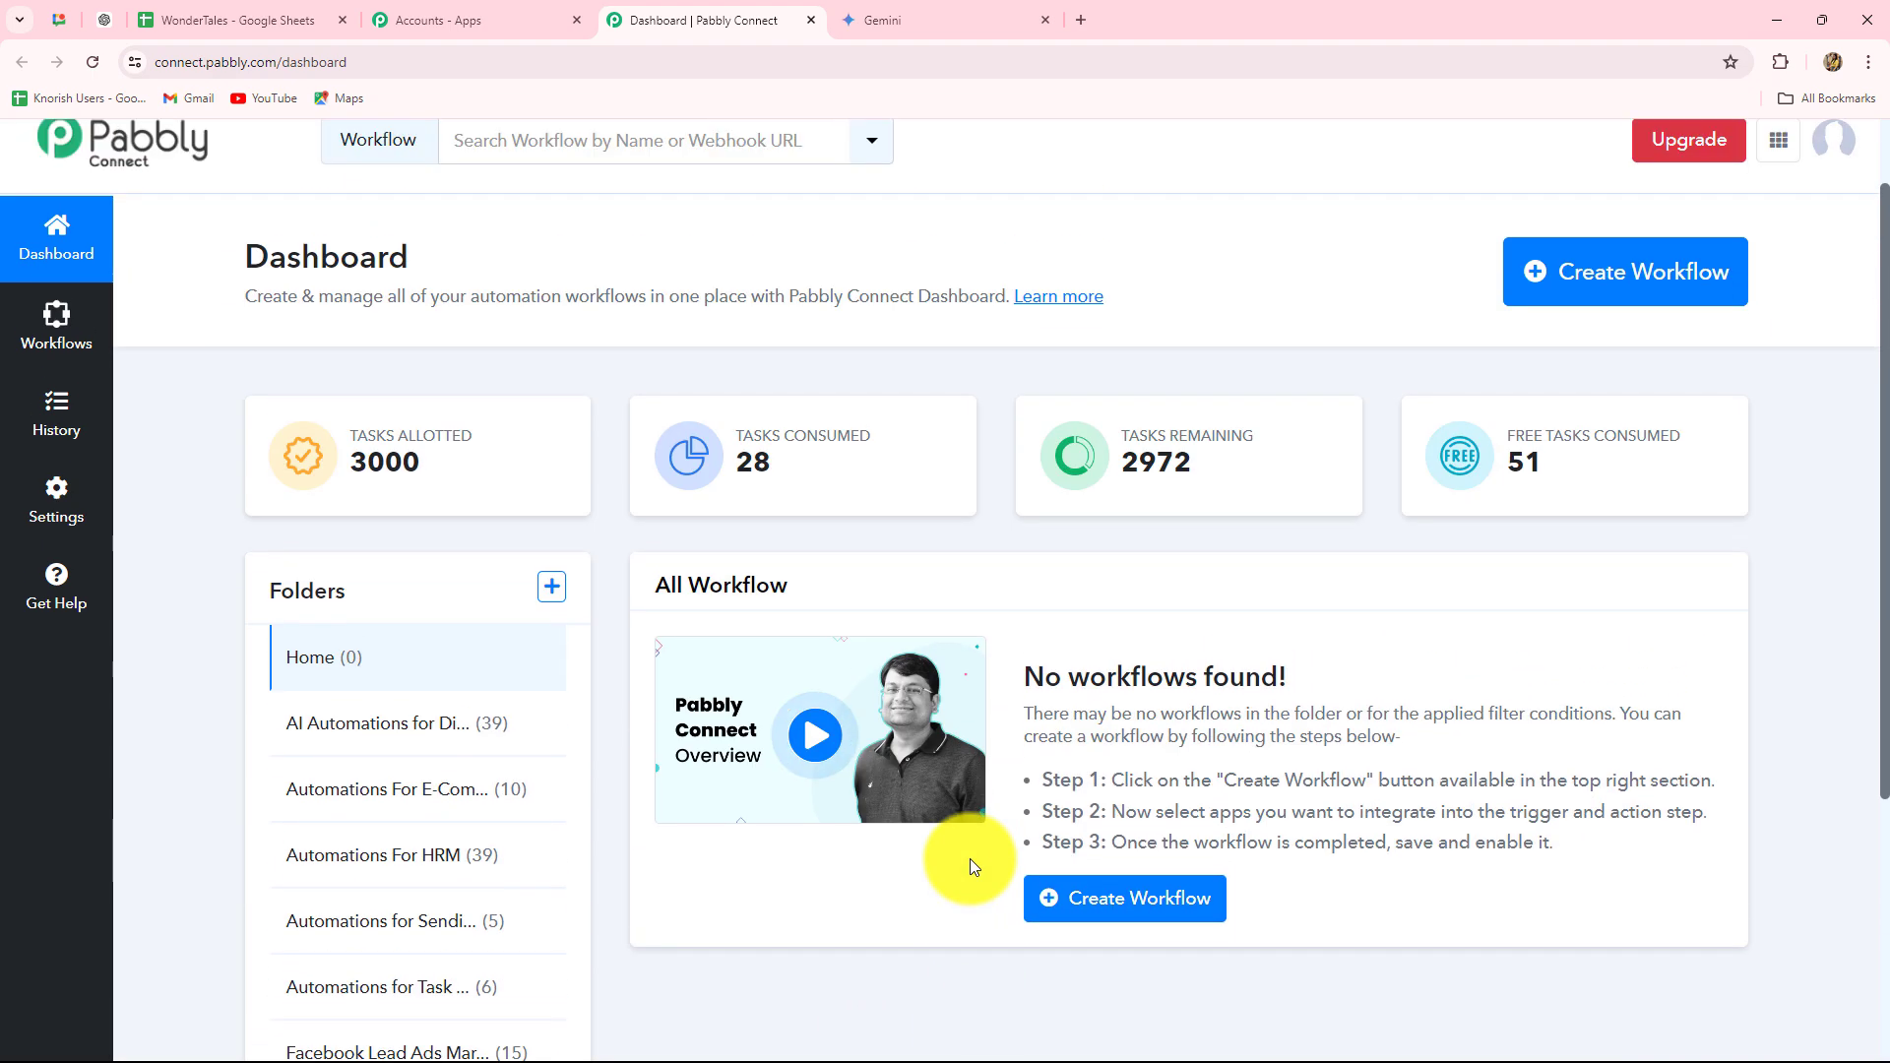
click(1582, 300)
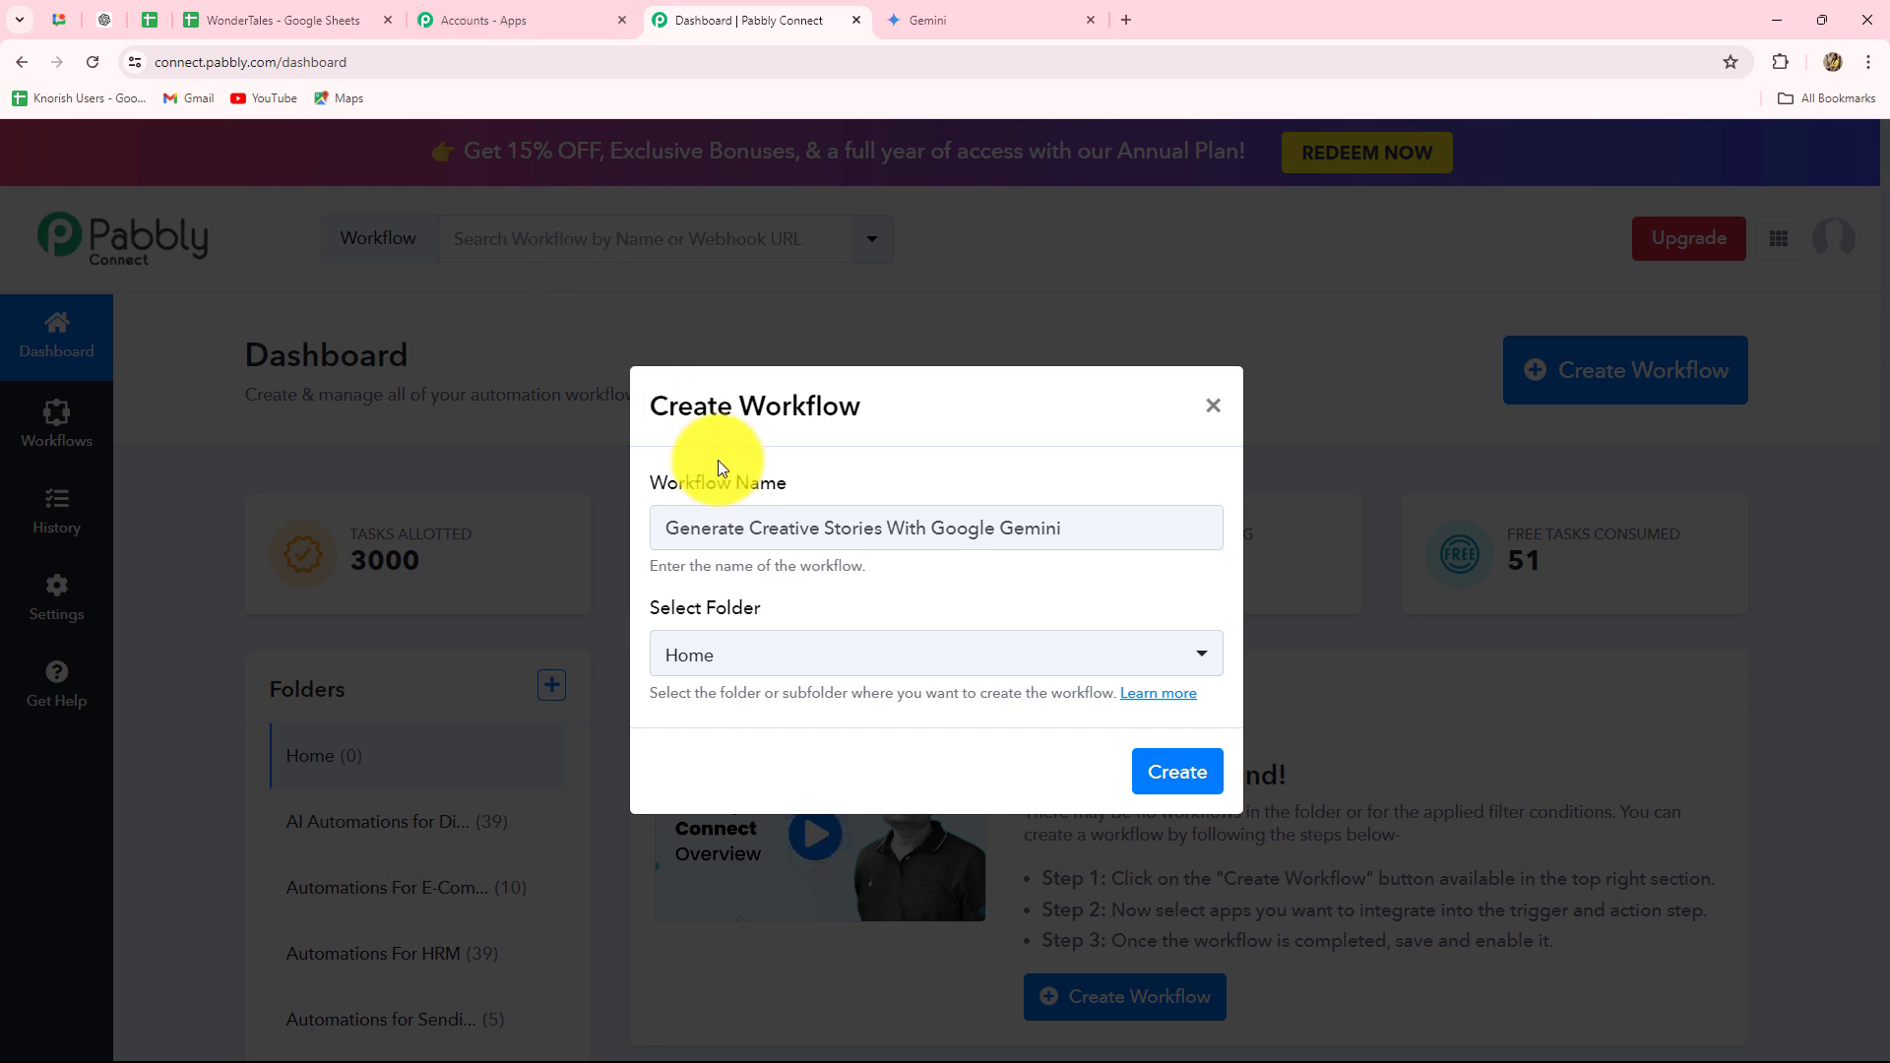
click(793, 658)
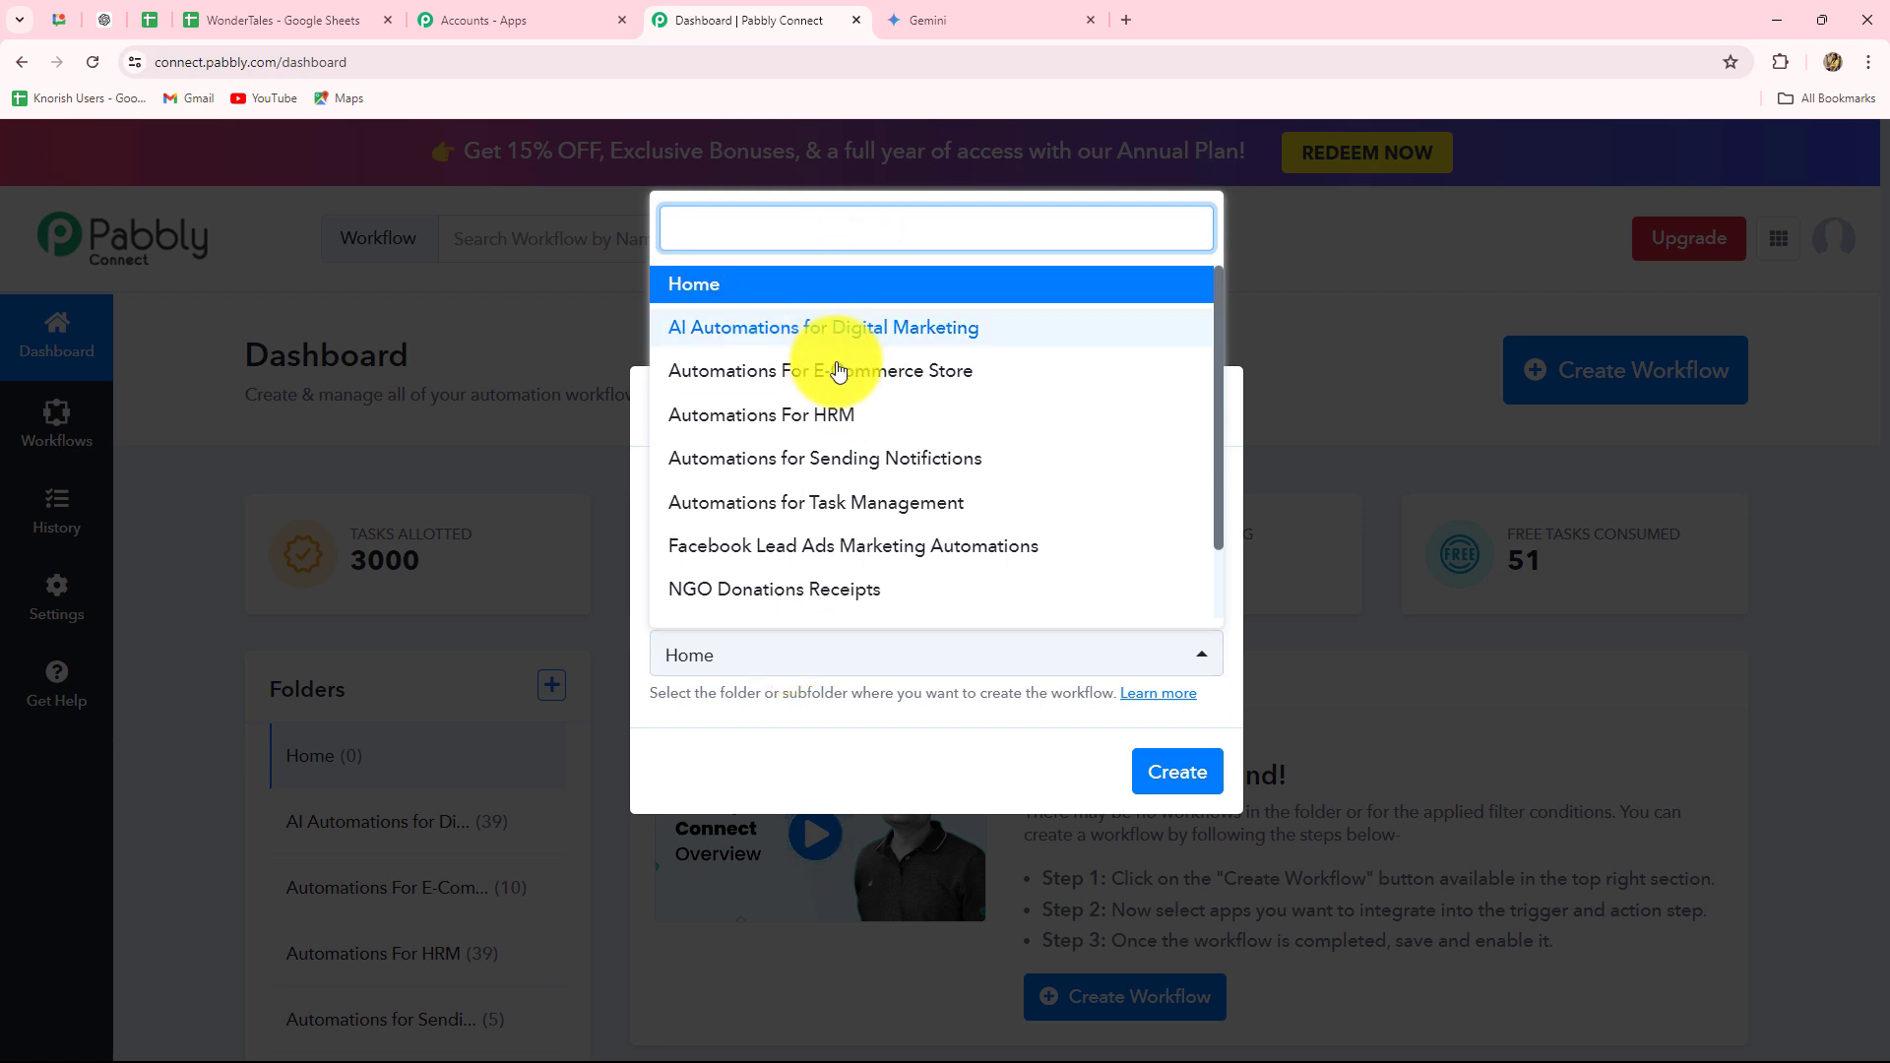
scroll(835, 493, down, 1)
scroll(838, 493, up, 1)
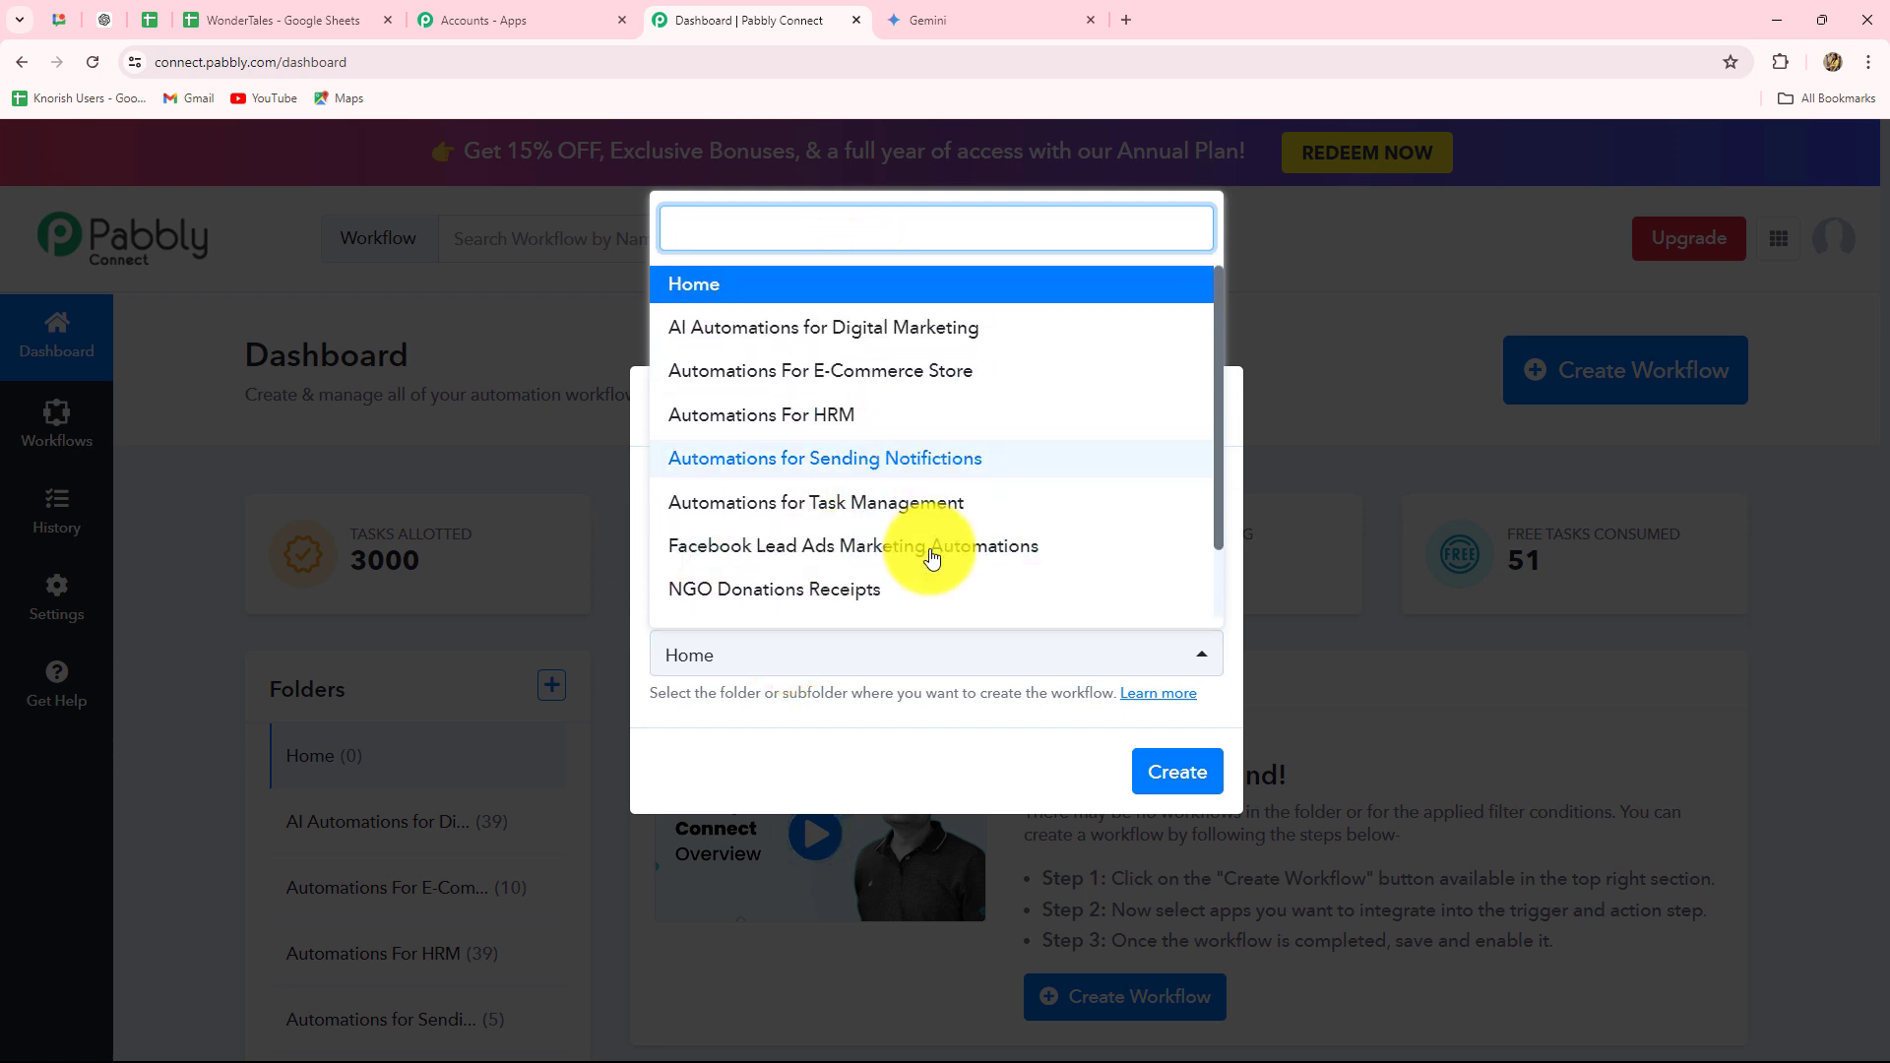
click(844, 507)
click(1178, 776)
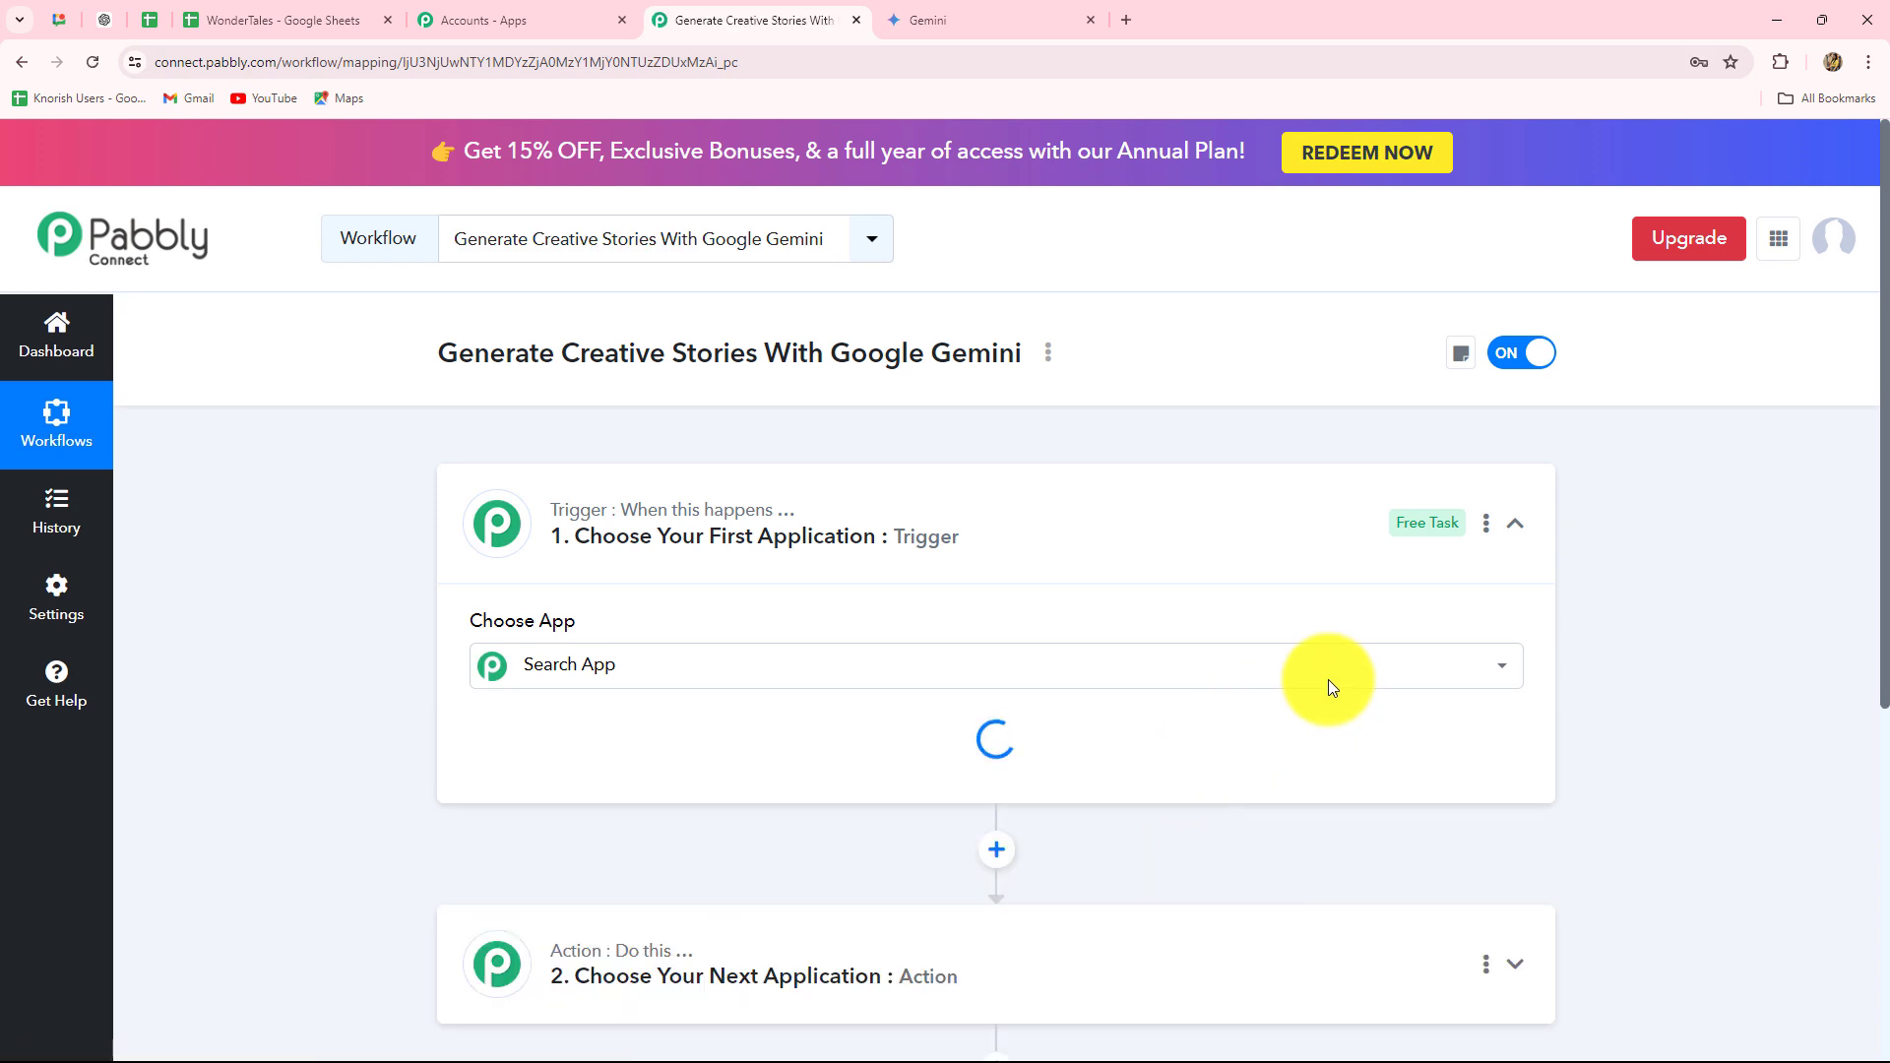
Examine the workflow's collapsed trigger and action steps alongside the Date and Title columns of the WonderTales spreadsheet.
click(1515, 523)
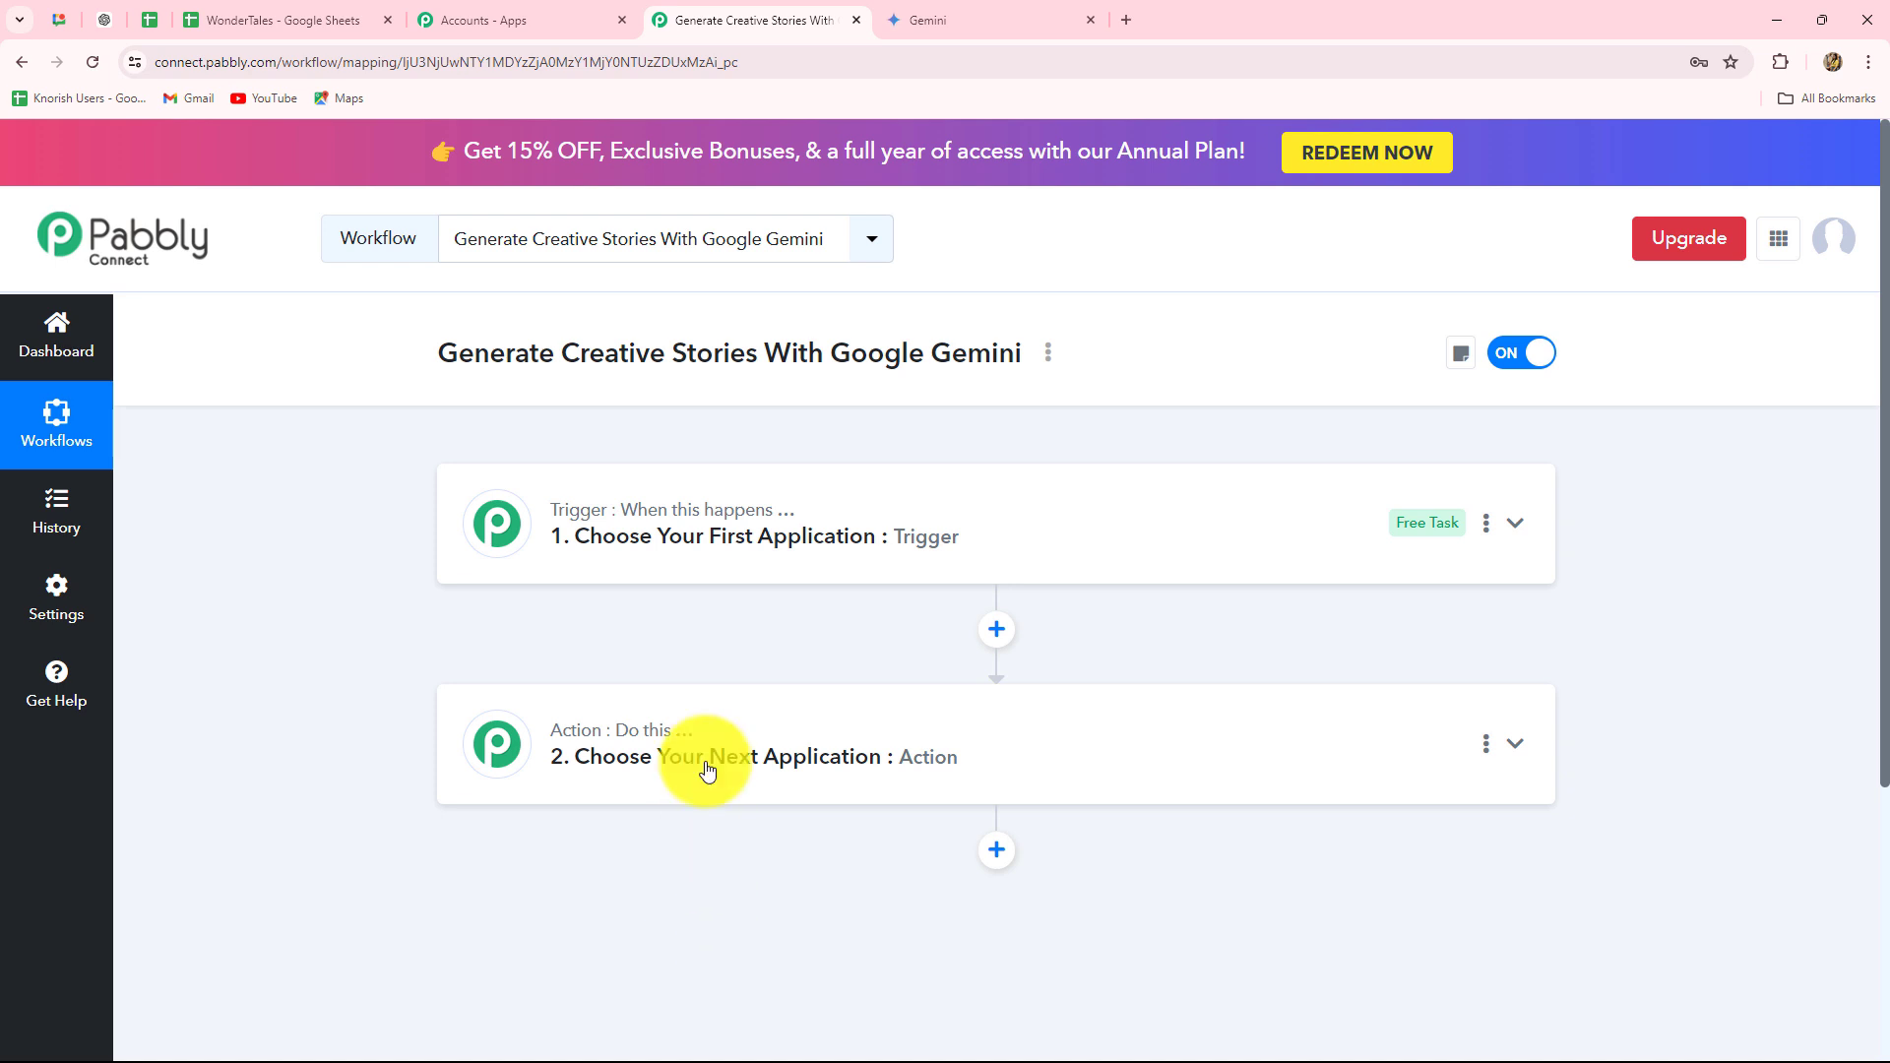
click(286, 20)
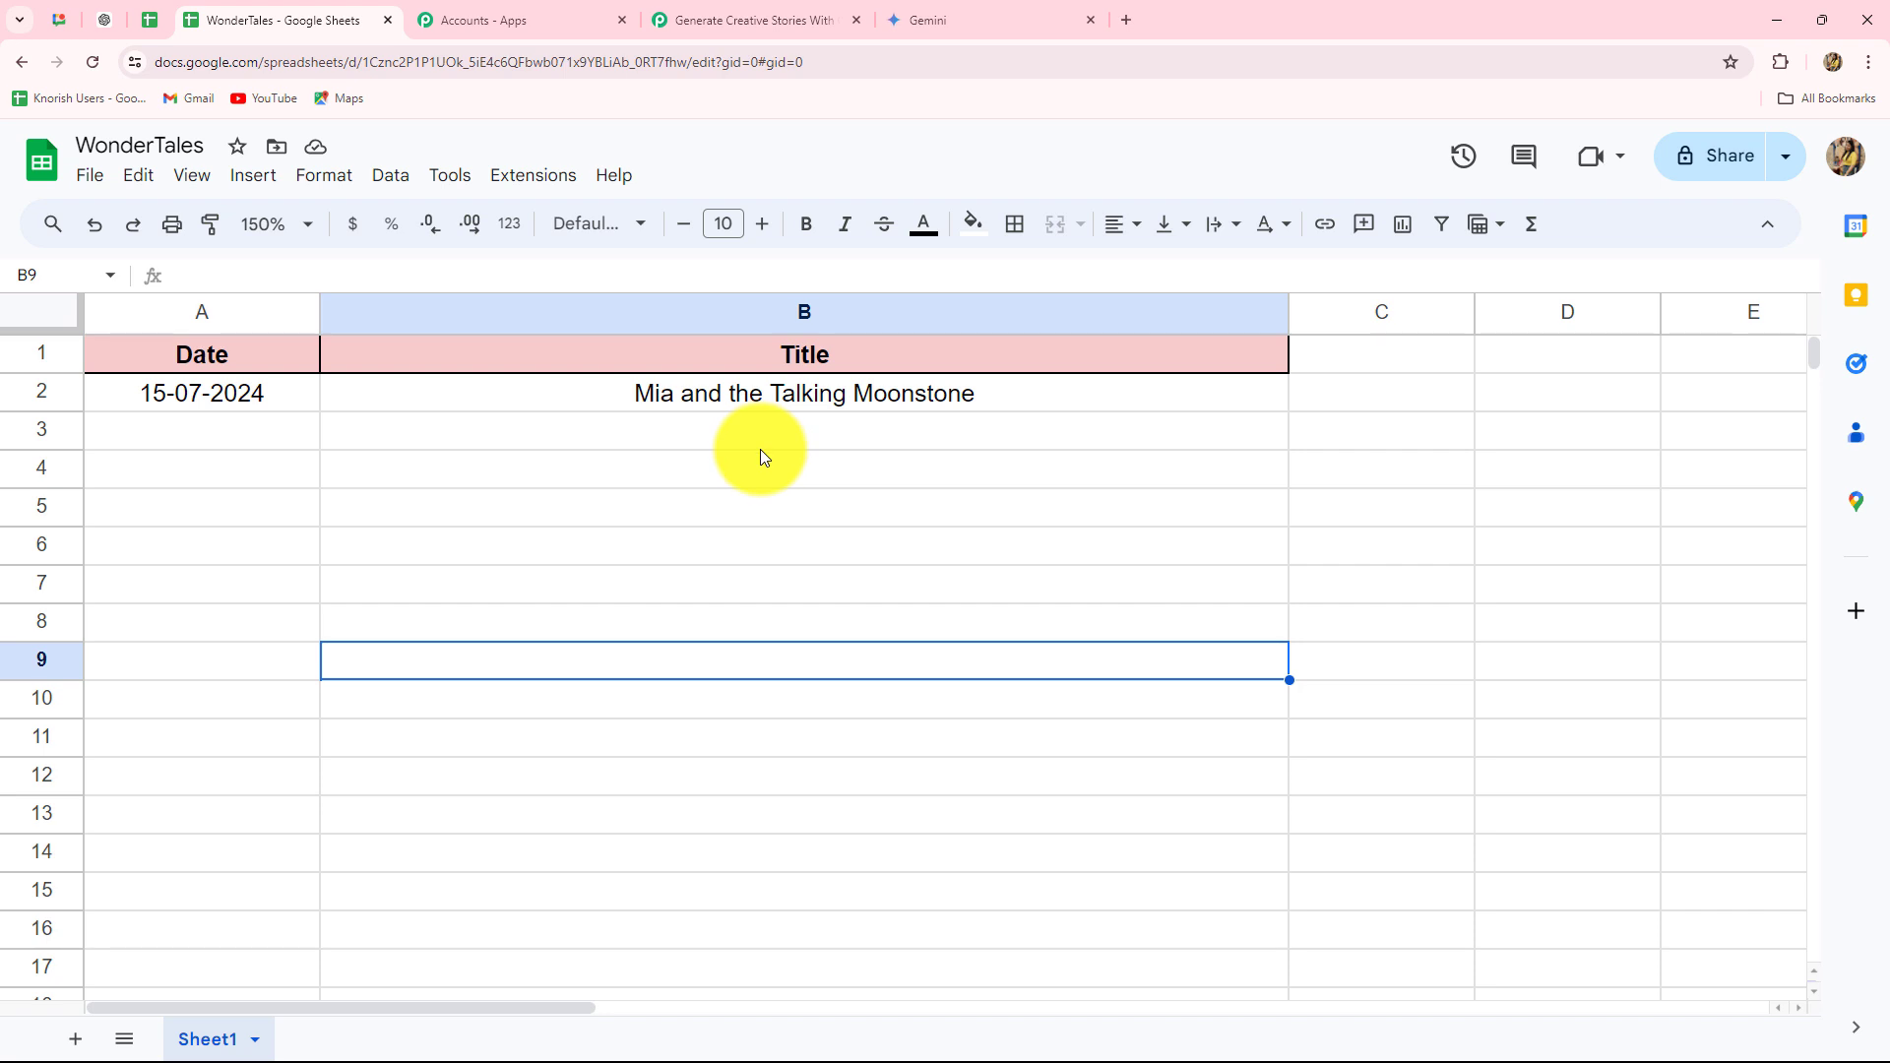
click(694, 20)
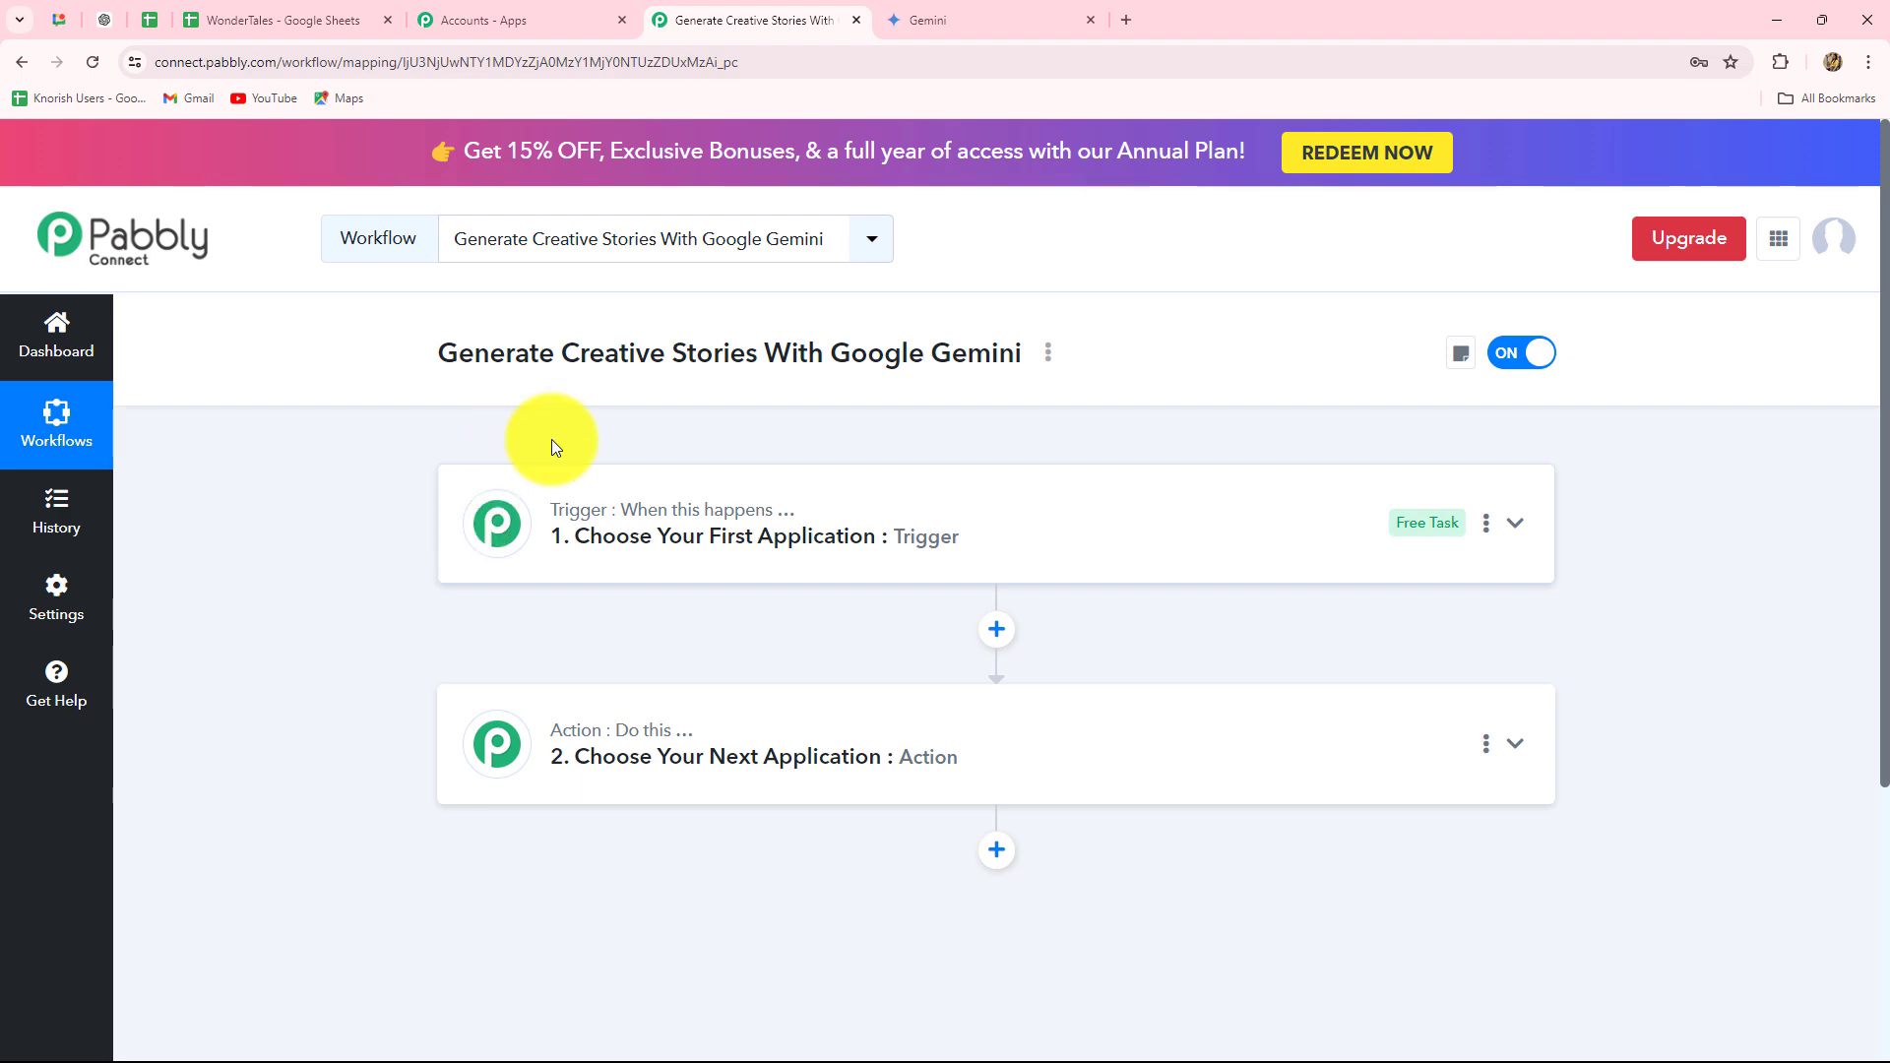
click(246, 10)
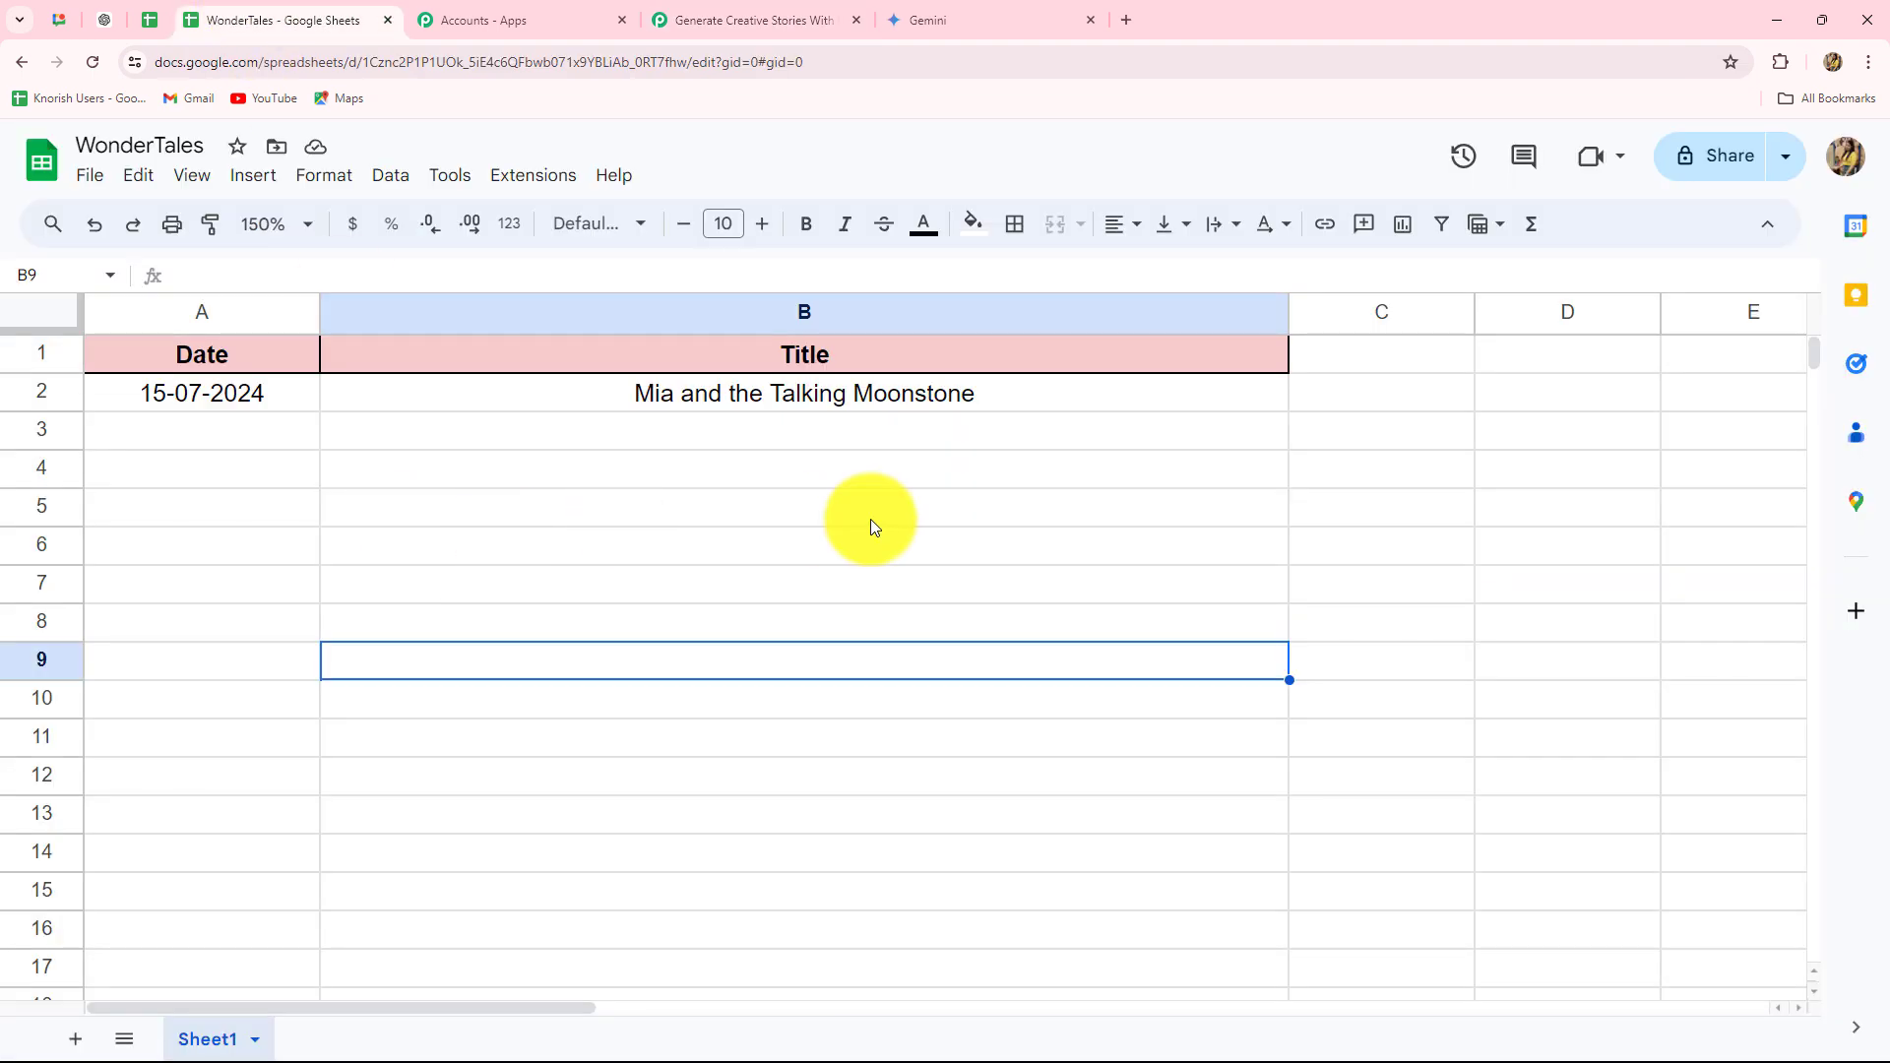
click(724, 17)
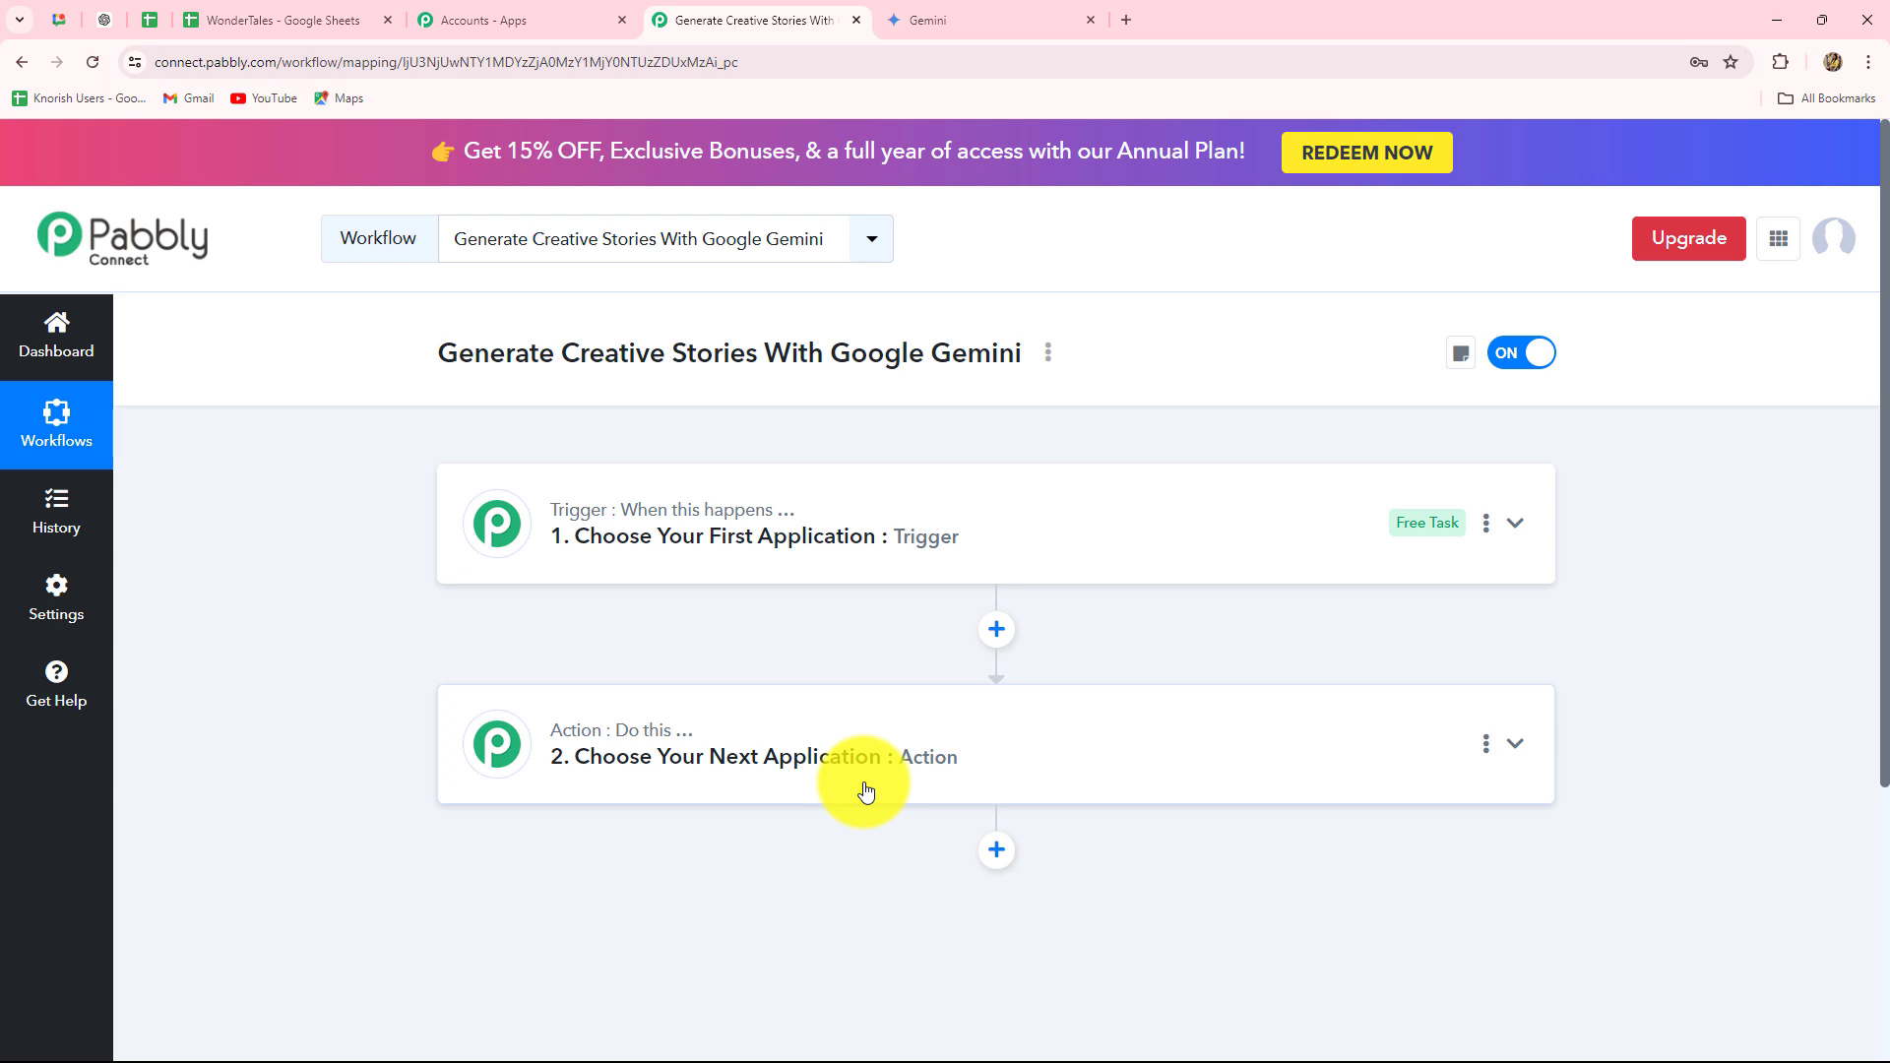
Set the workflow trigger to Google Sheets with the "New or Updated Spreadsheet Row" event.
click(703, 536)
scroll(465, 790, down, 1)
click(517, 568)
key(Caps_Lock)
text(G)
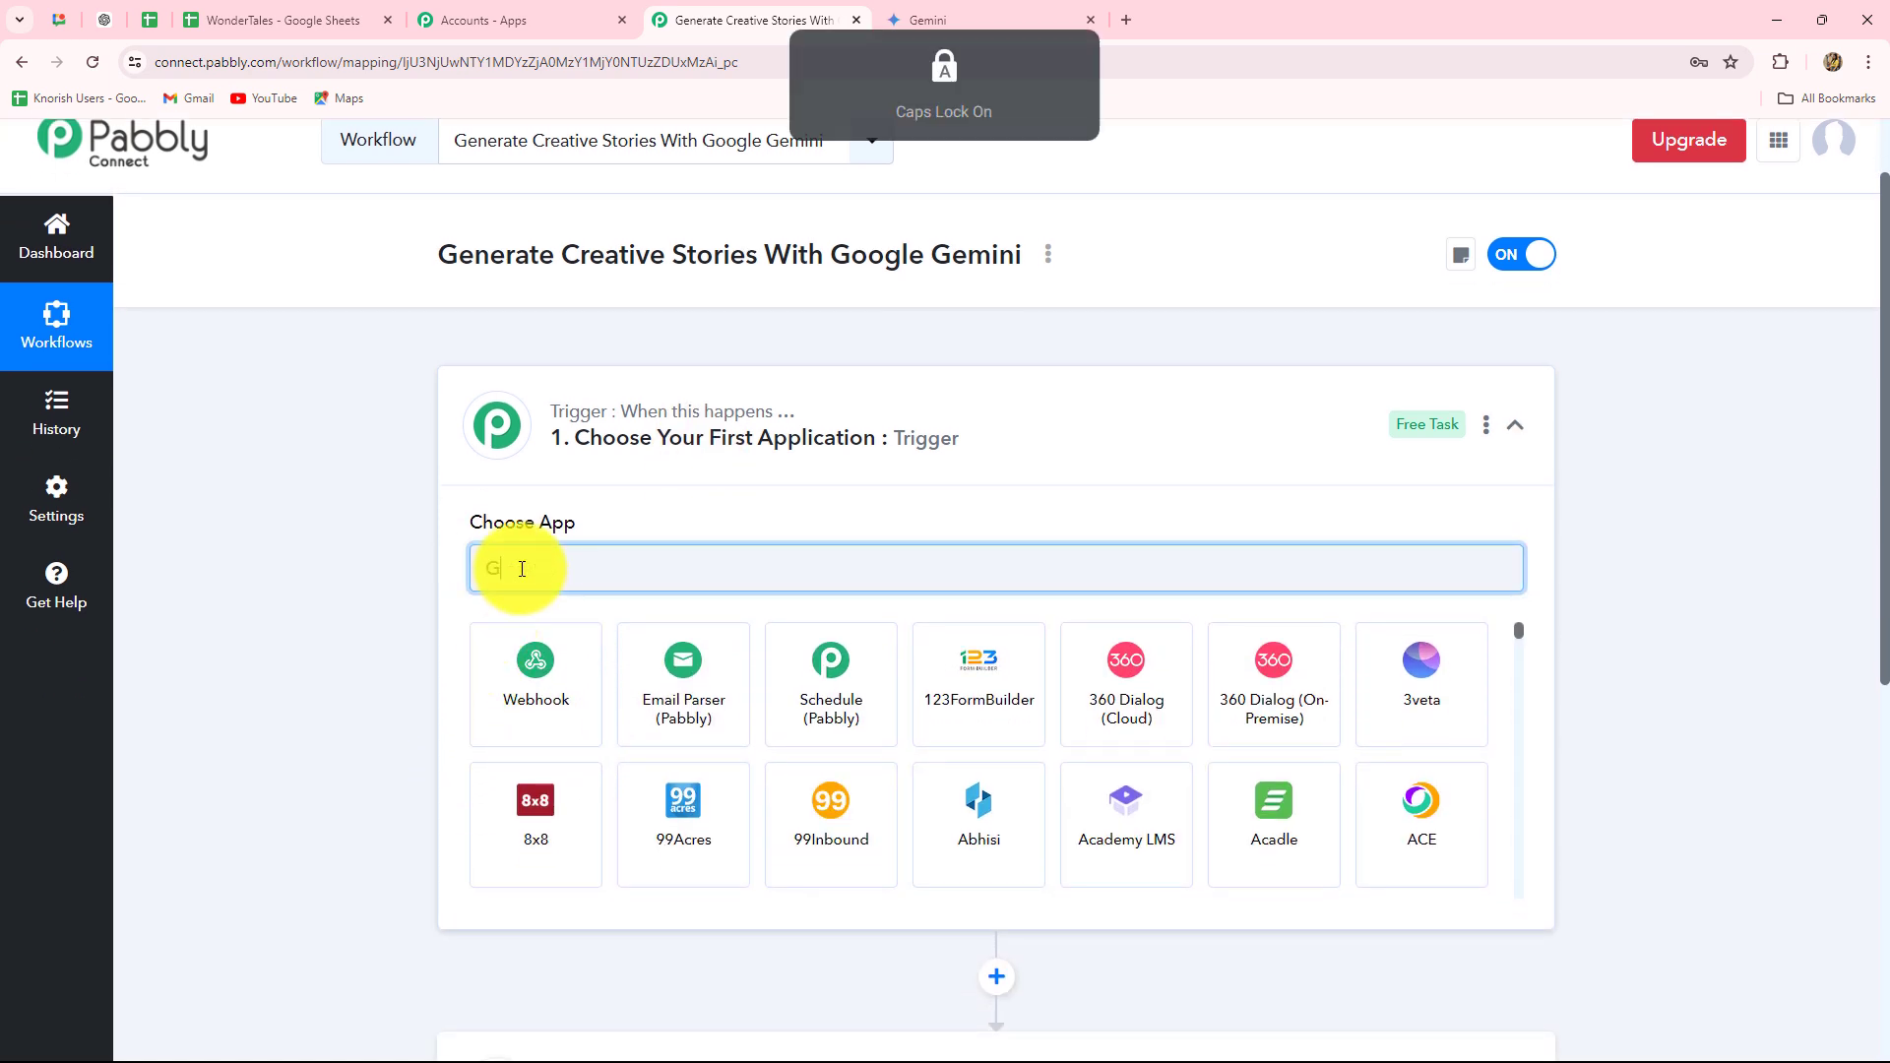
text(oo)
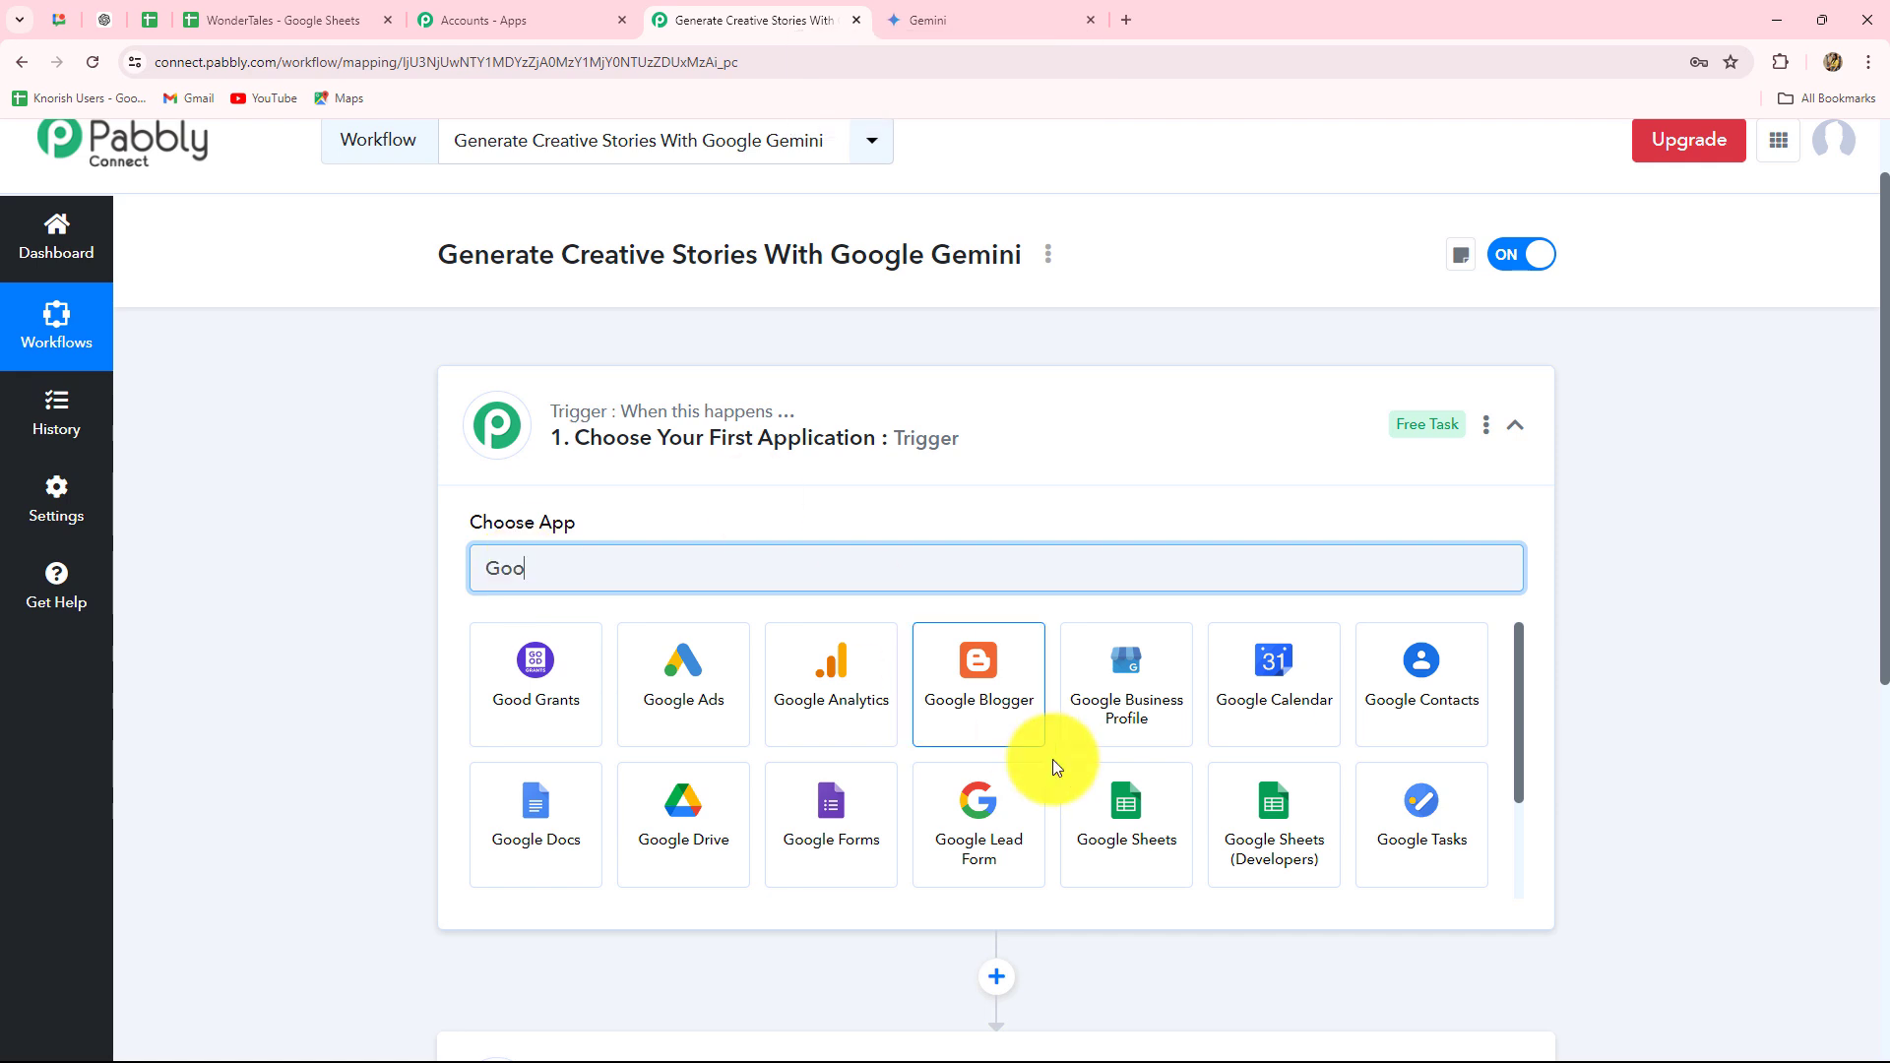
click(1120, 813)
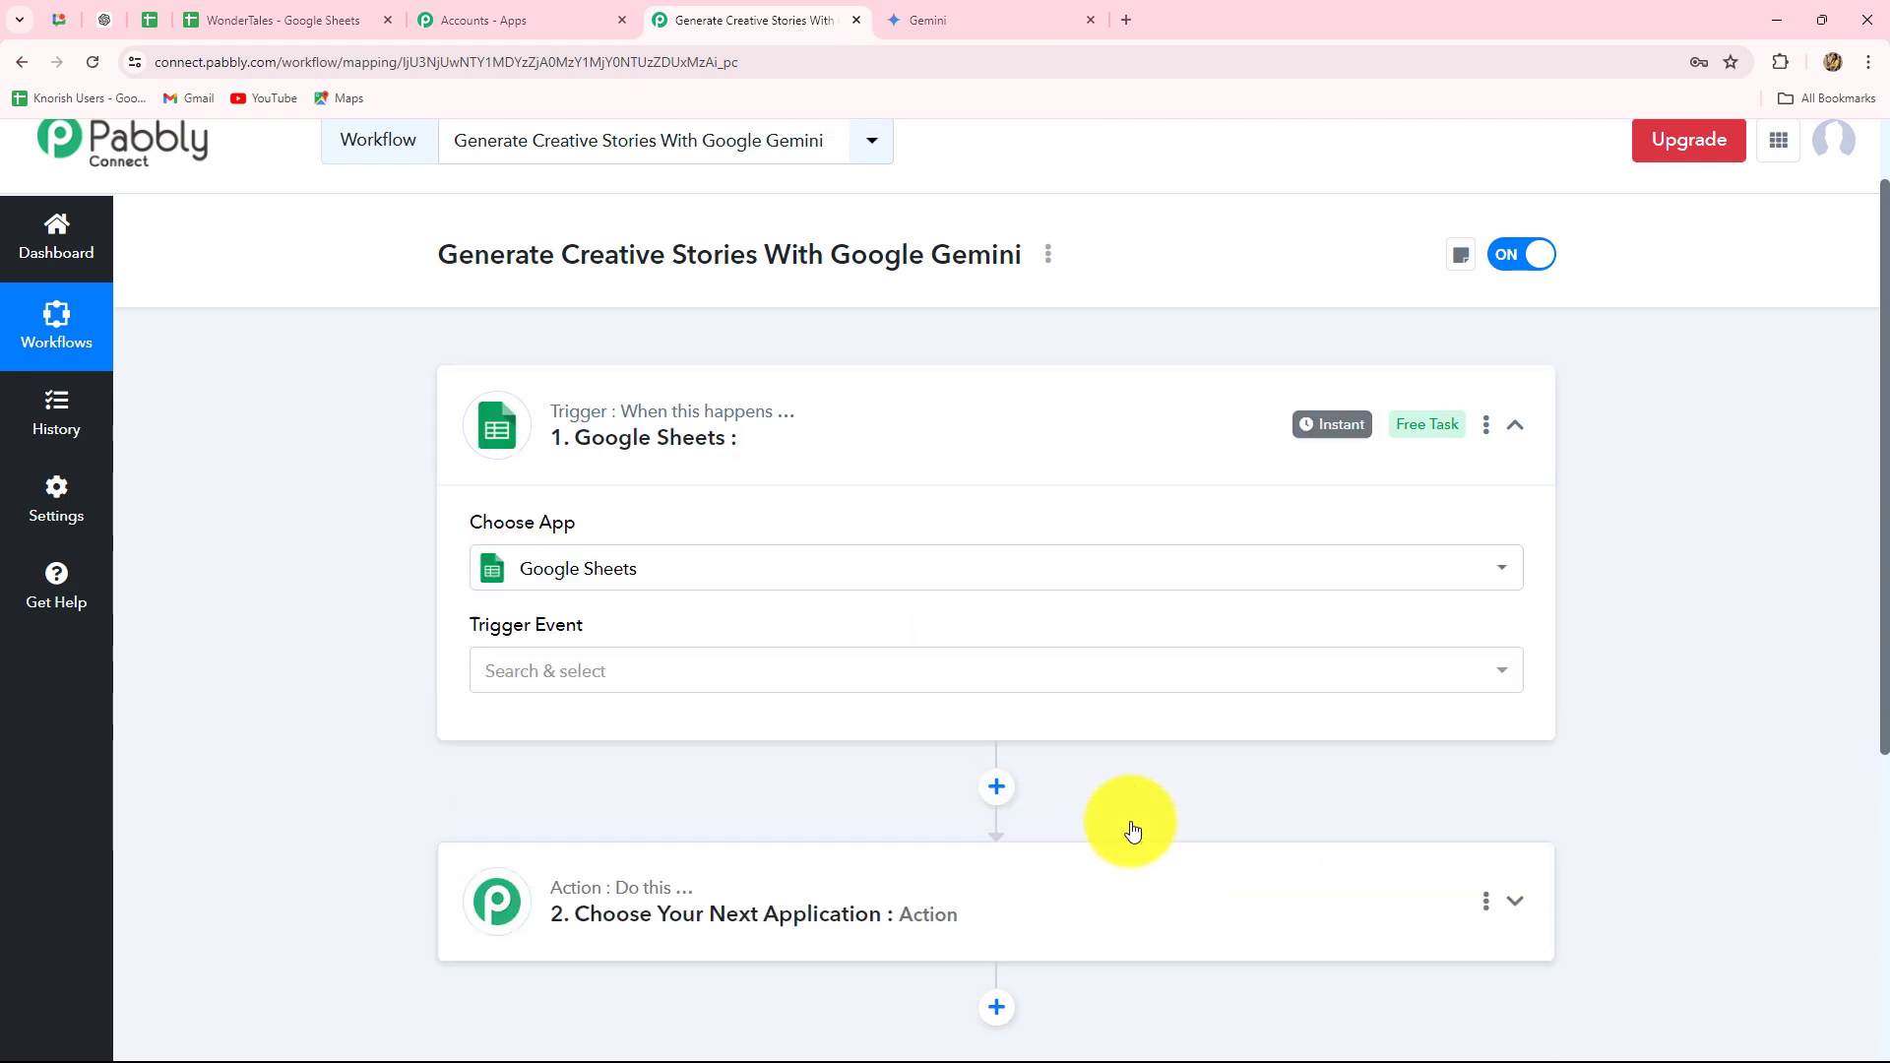
click(541, 677)
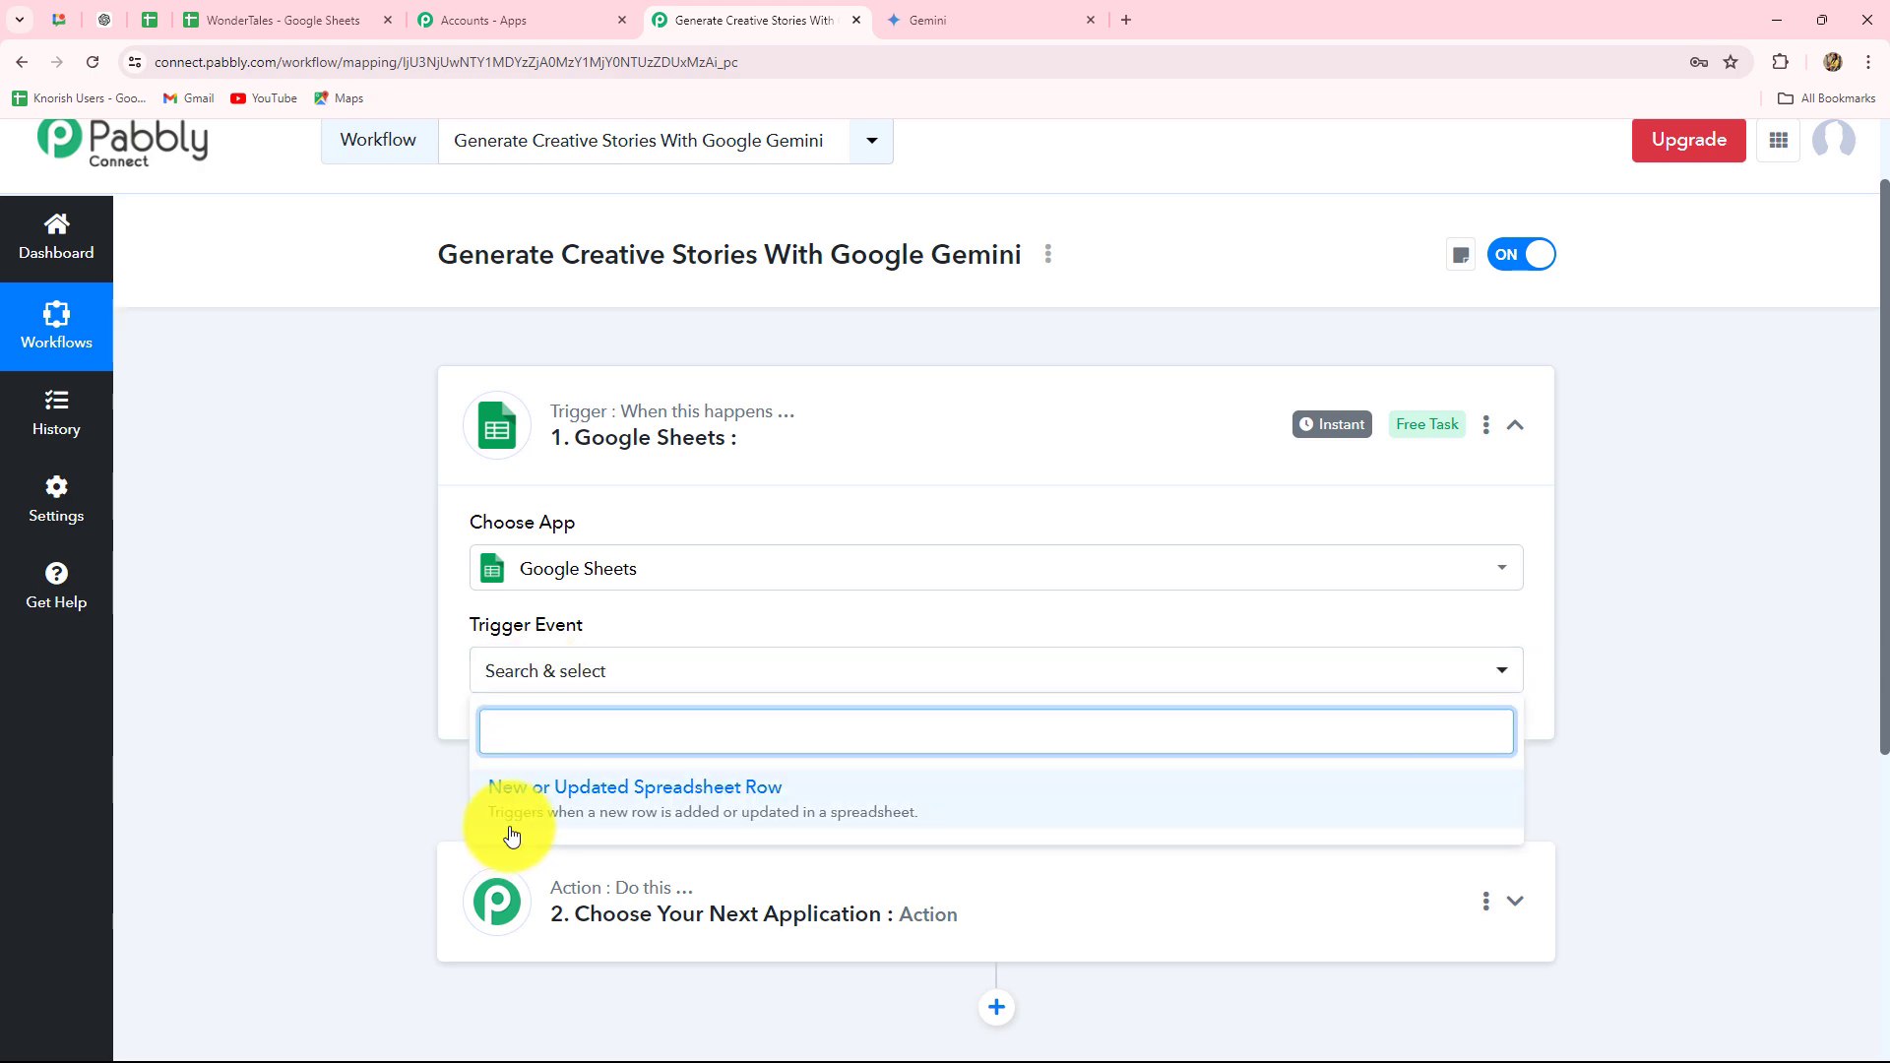
click(600, 812)
Review the webhook setup instructions and copy the Google Sheets trigger's webhook URL.
scroll(495, 342, down, 3)
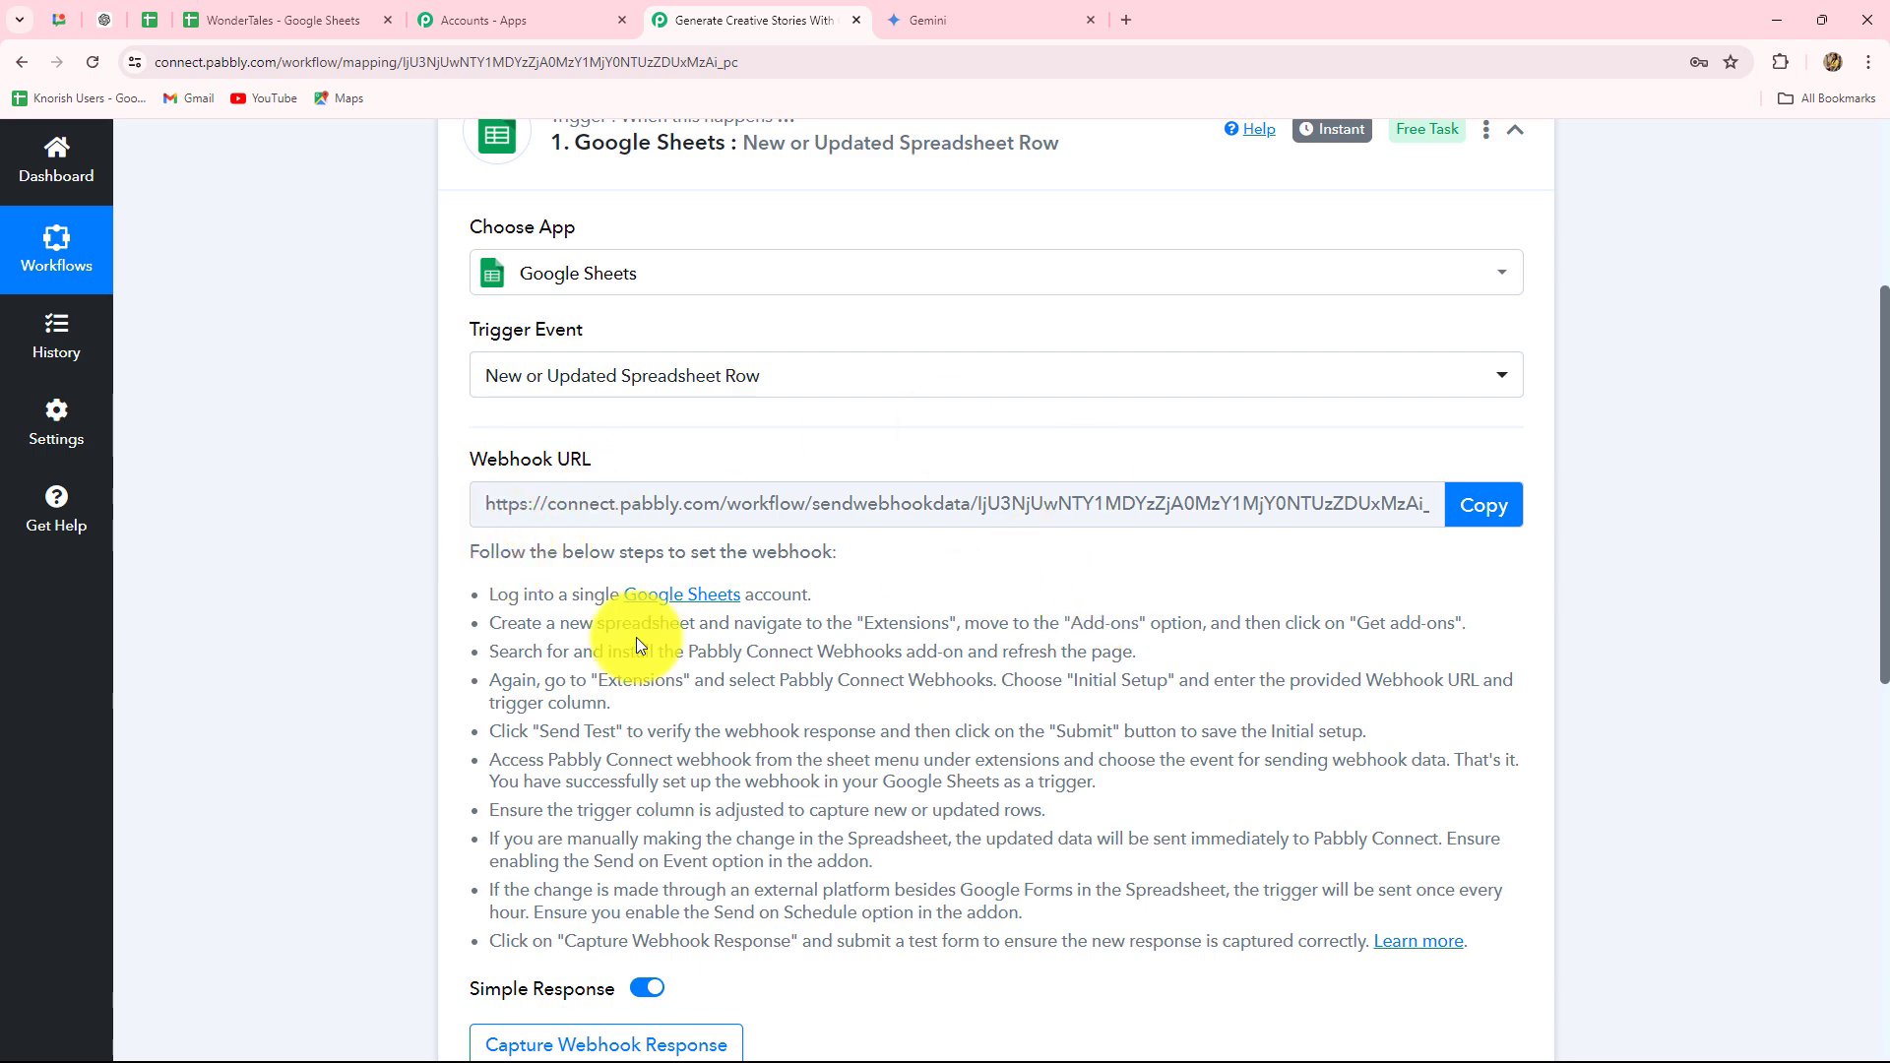
drag(493, 599, 1342, 936)
click(505, 689)
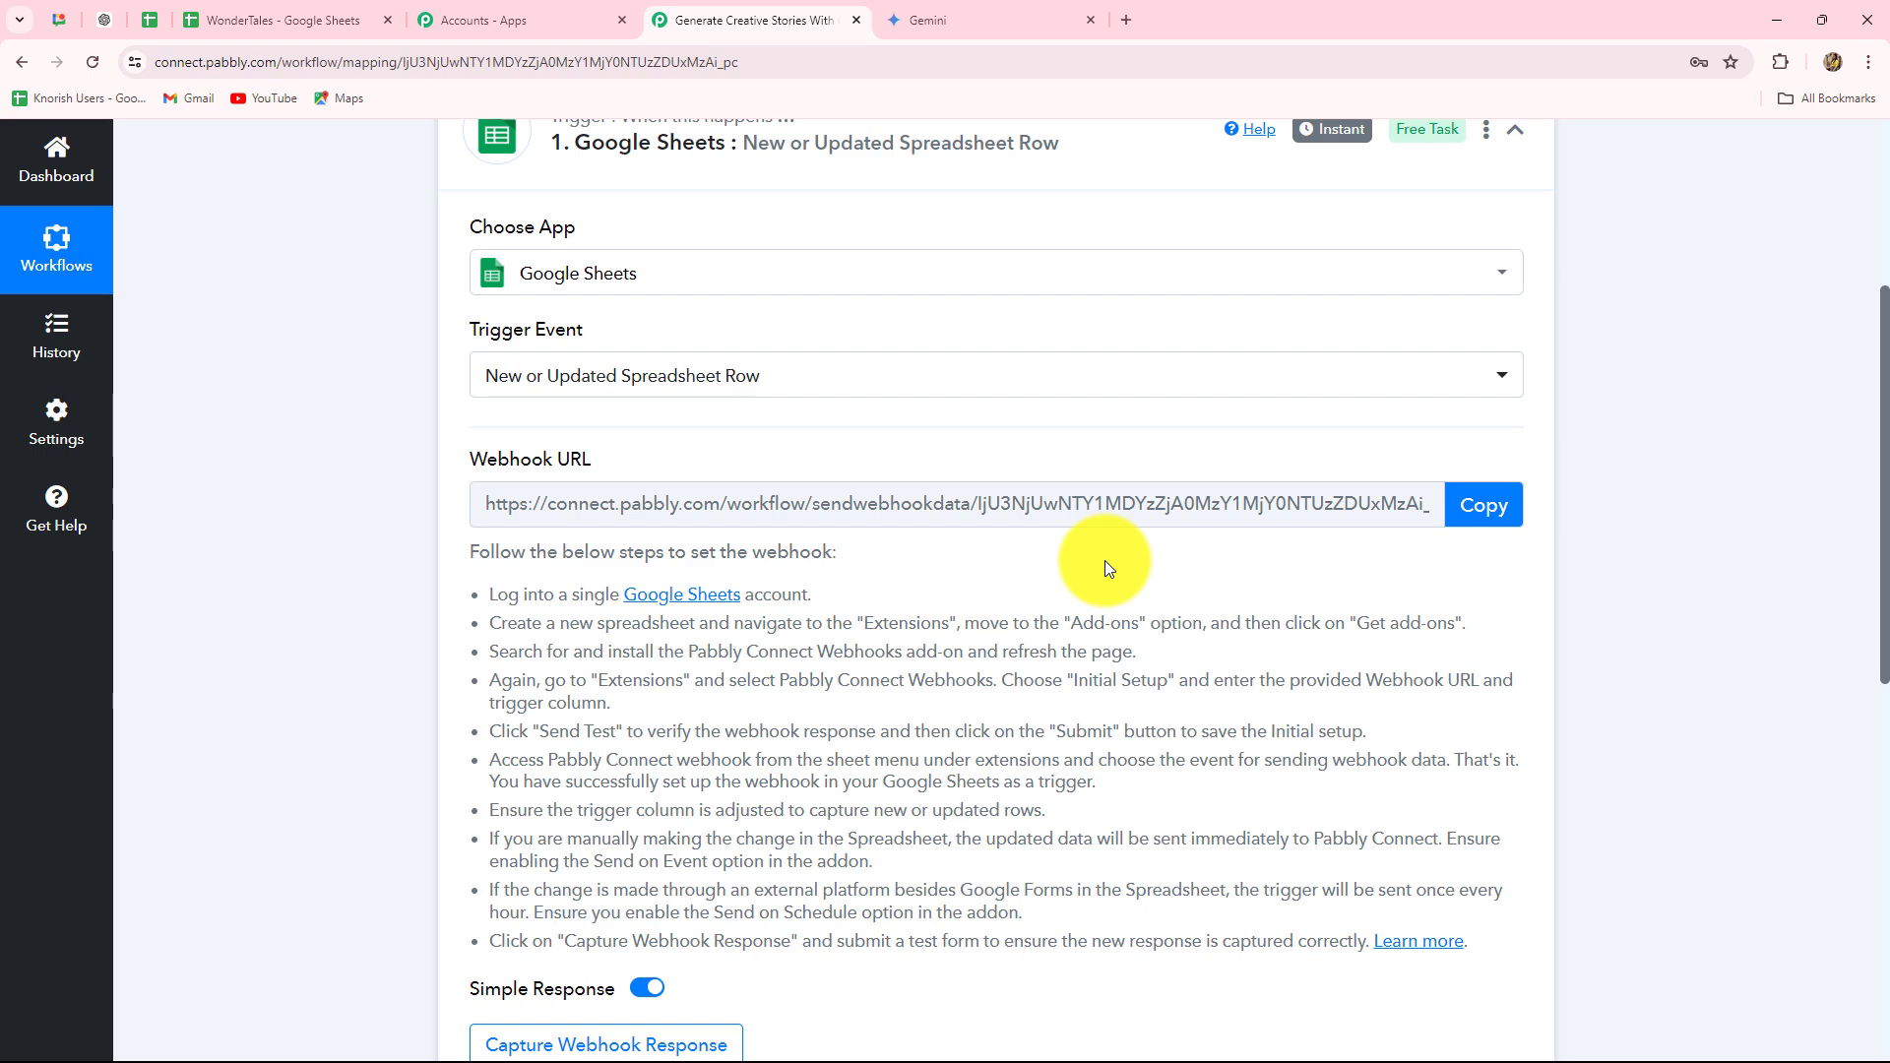
key(ctrl+shift+Tab)
key(ctrl+shift+Tab)
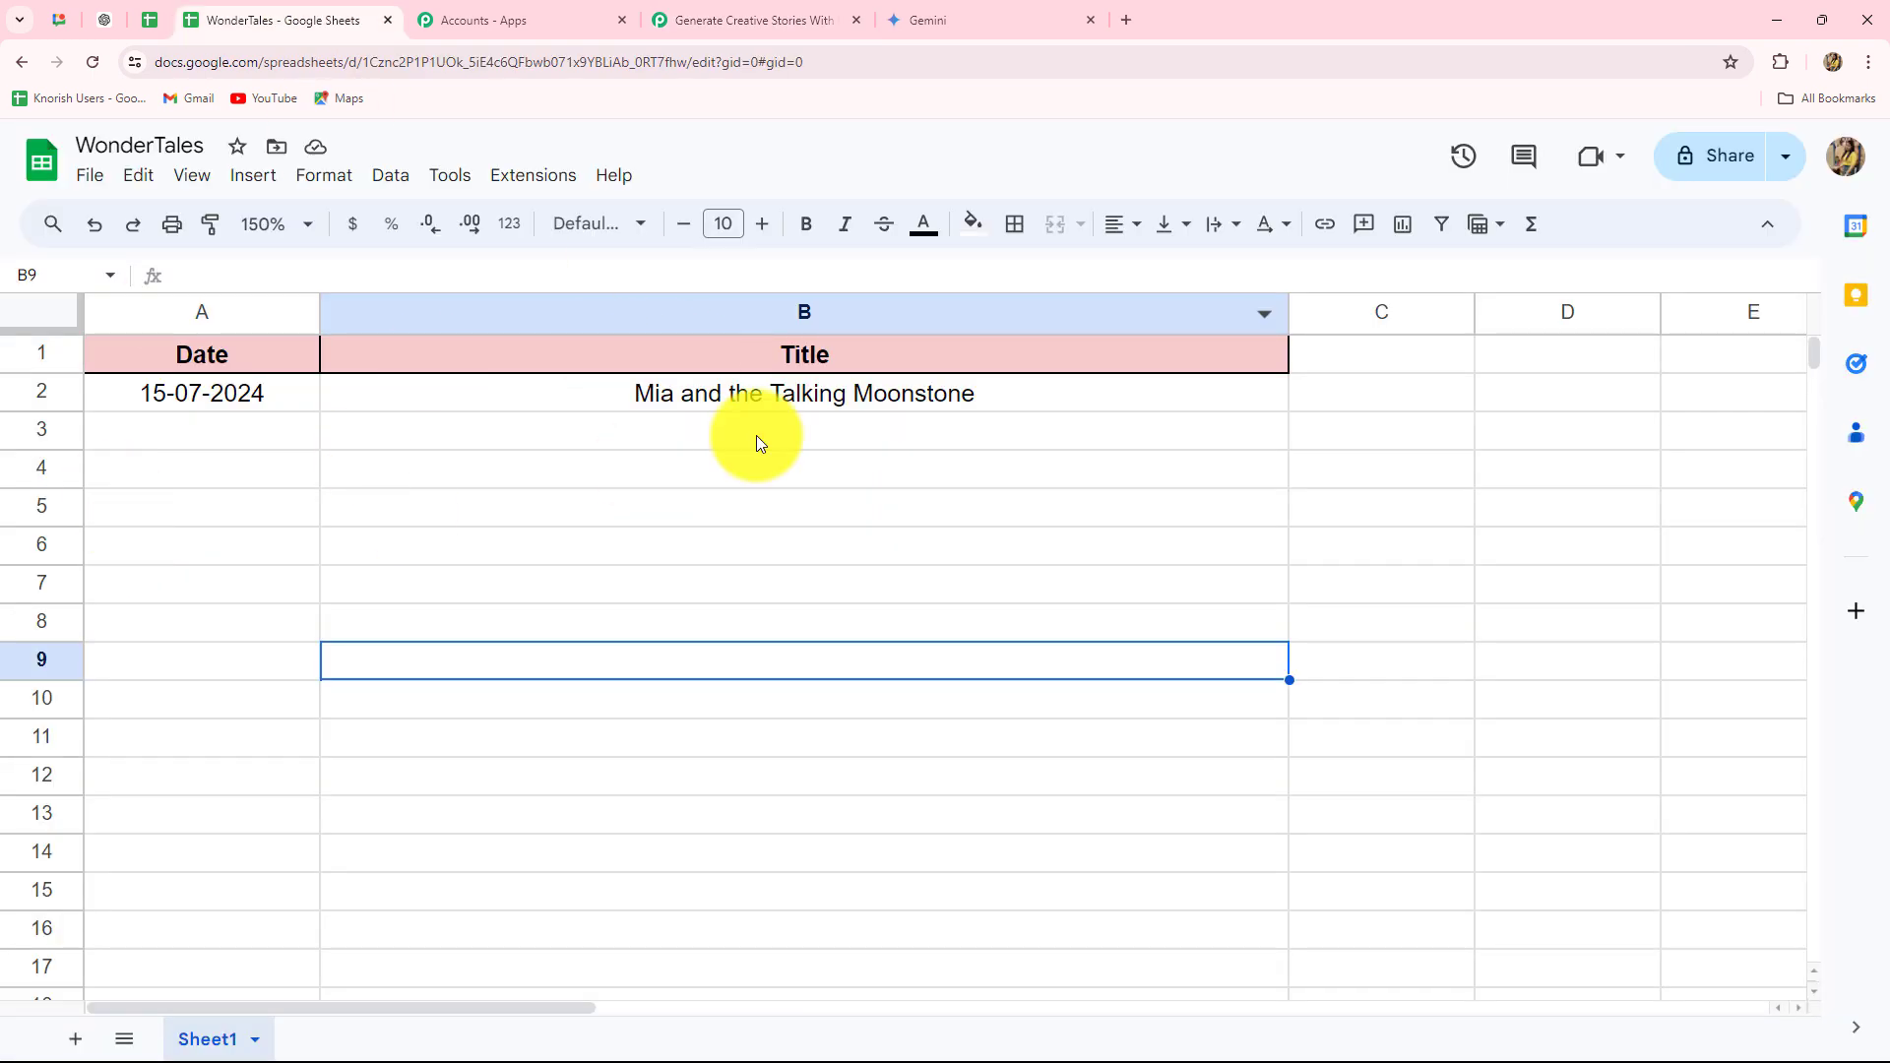
click(717, 15)
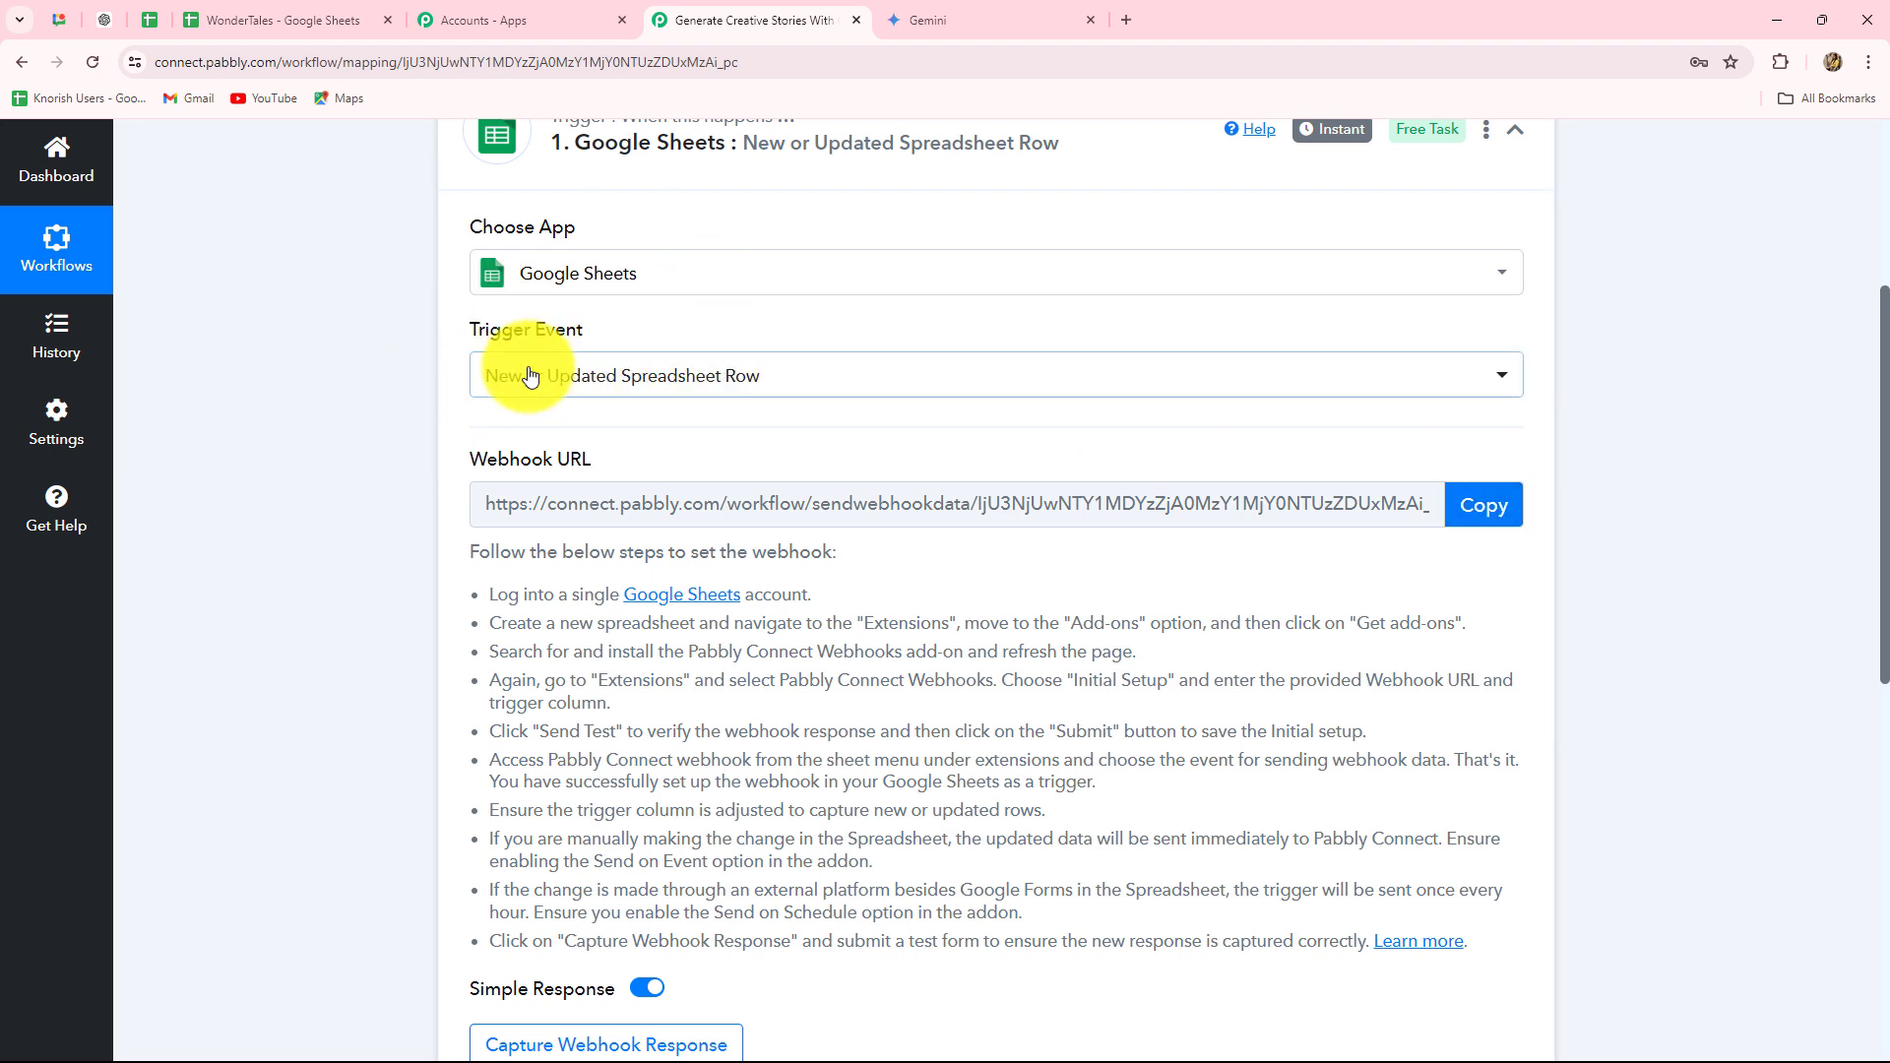
click(1484, 504)
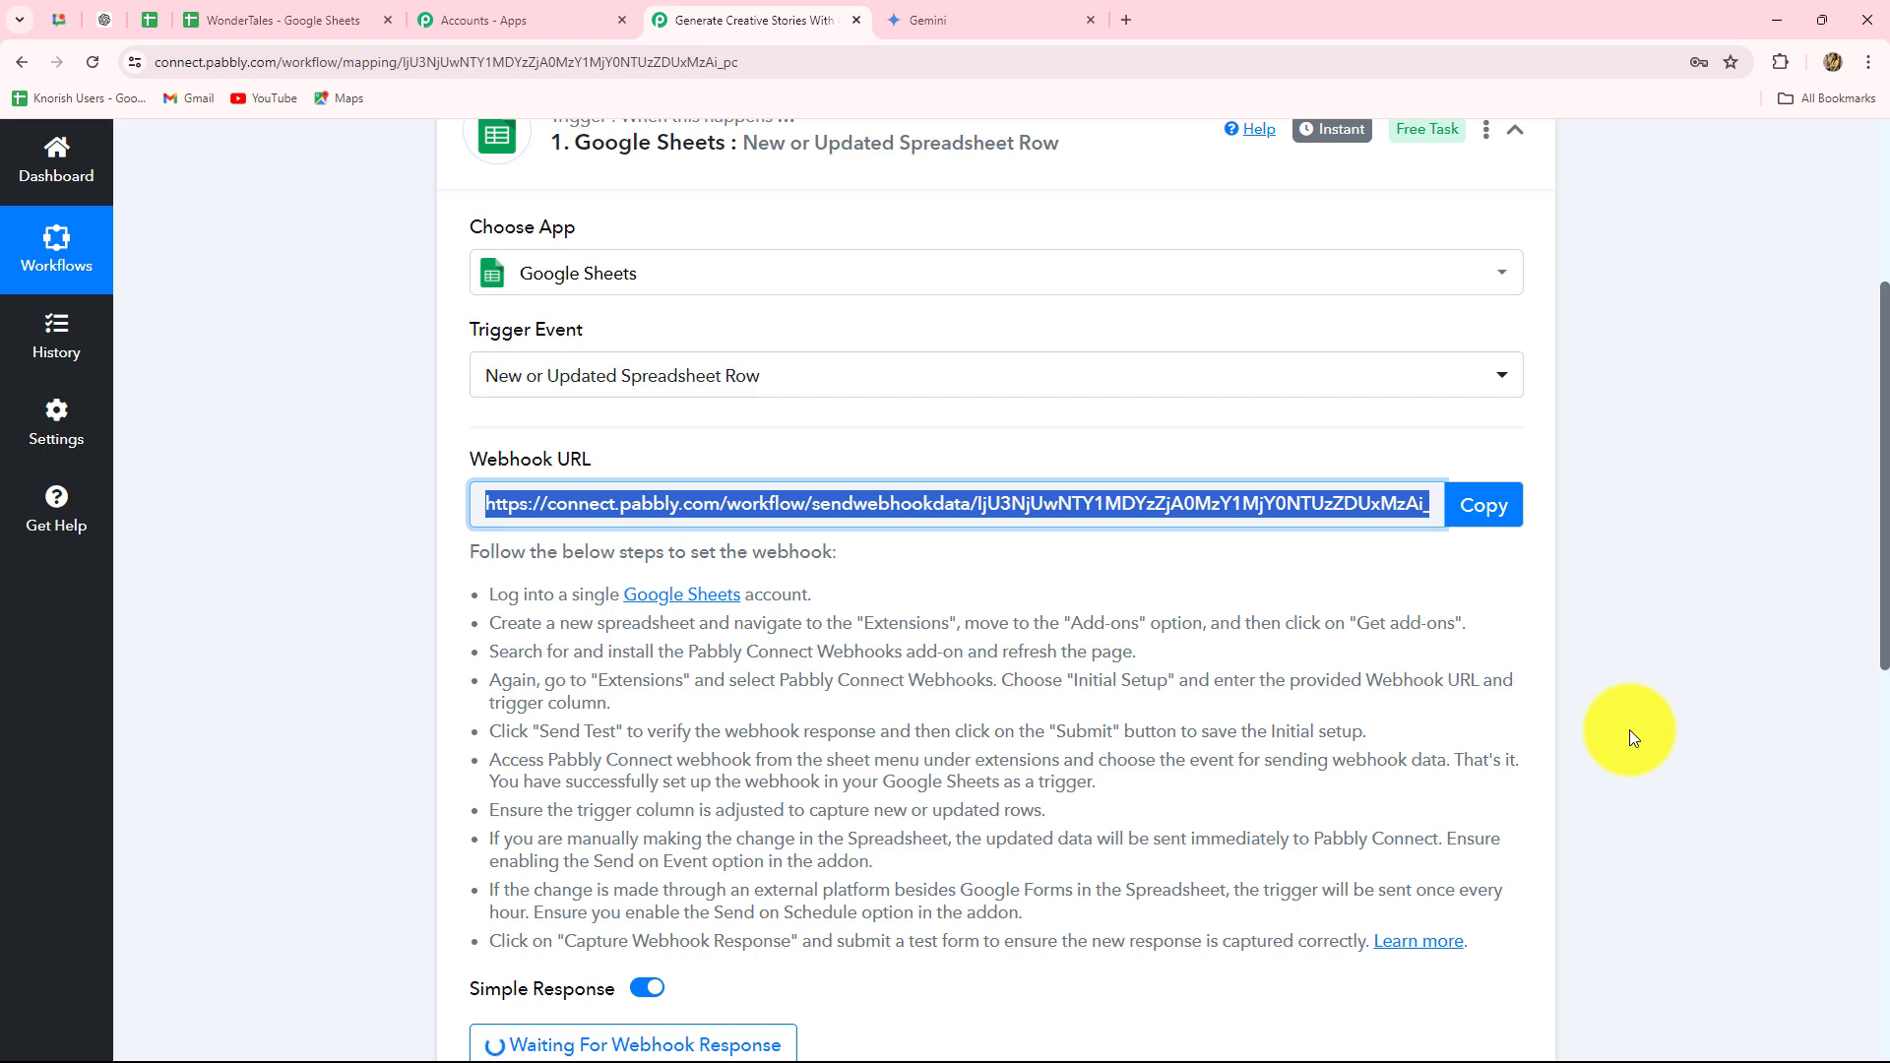
Switch to the WonderTales spreadsheet in Google Sheets and open the Google Workspace Marketplace to check for the Pabbly Connect Webhooks add-on.
click(251, 12)
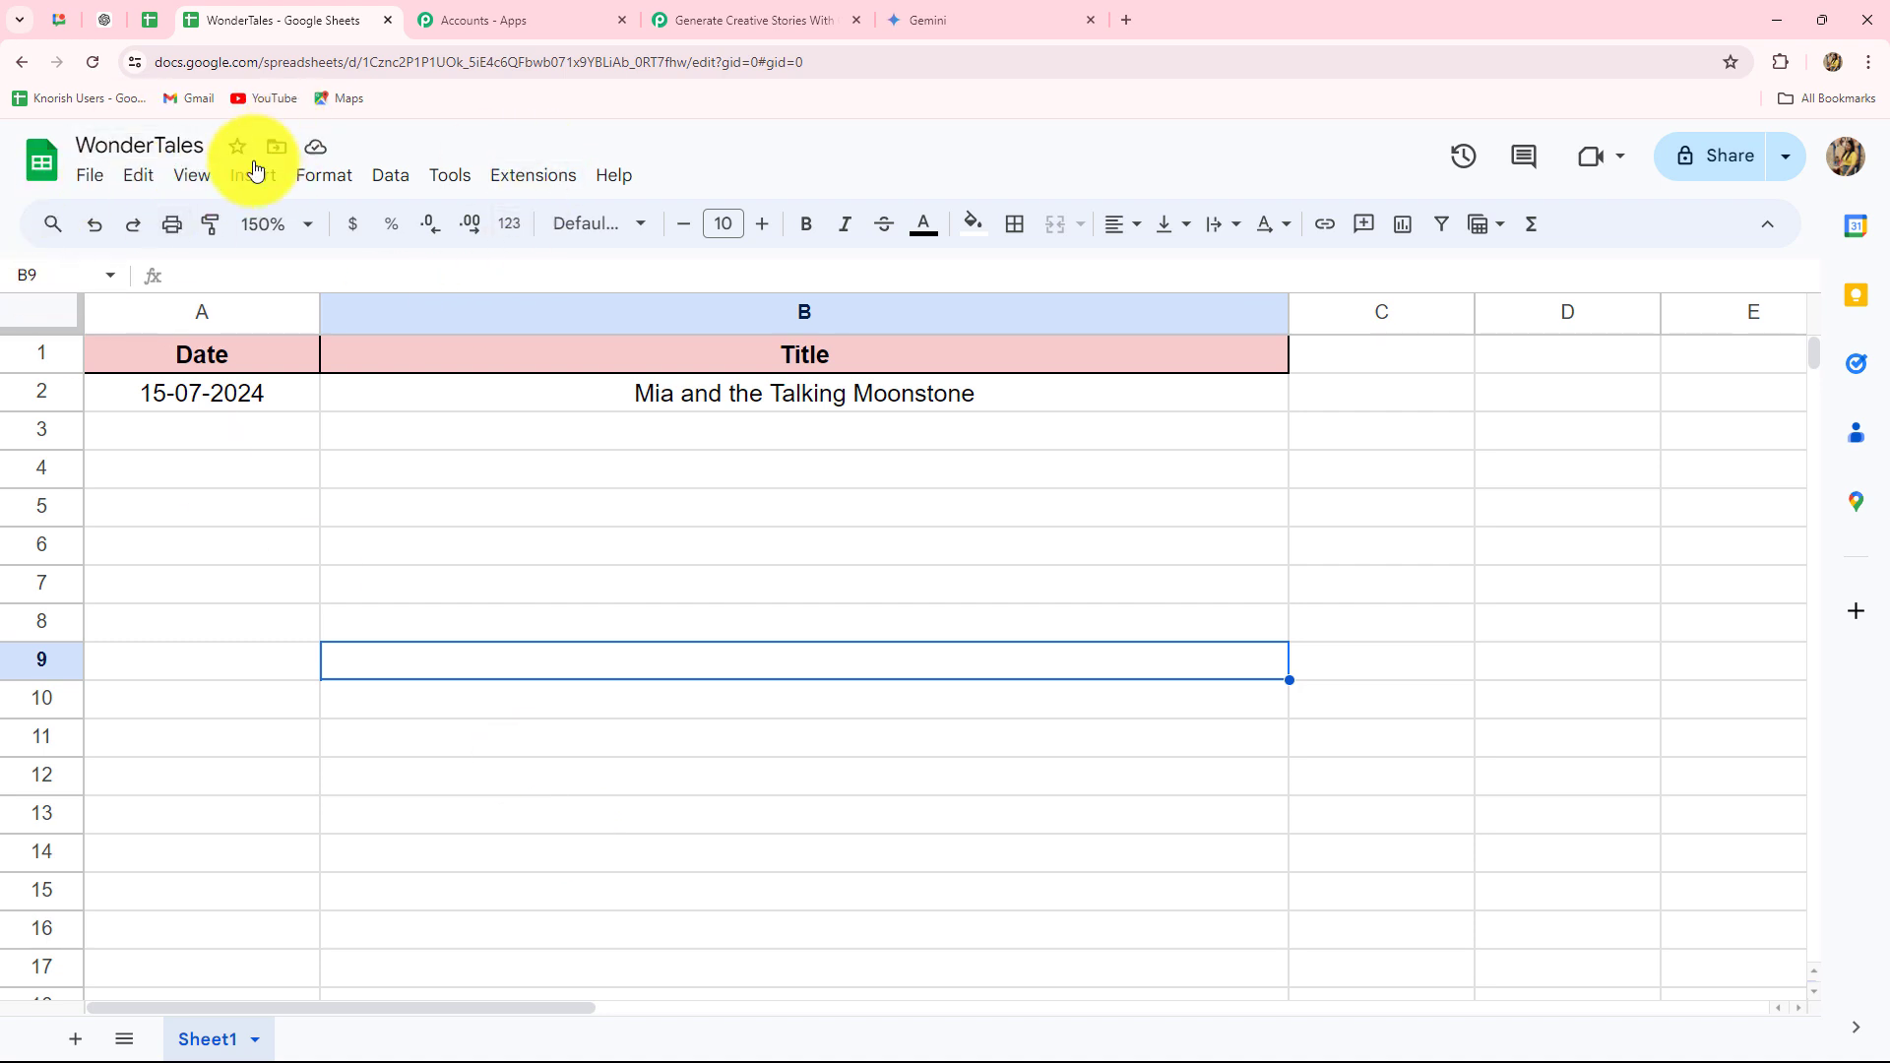
click(512, 182)
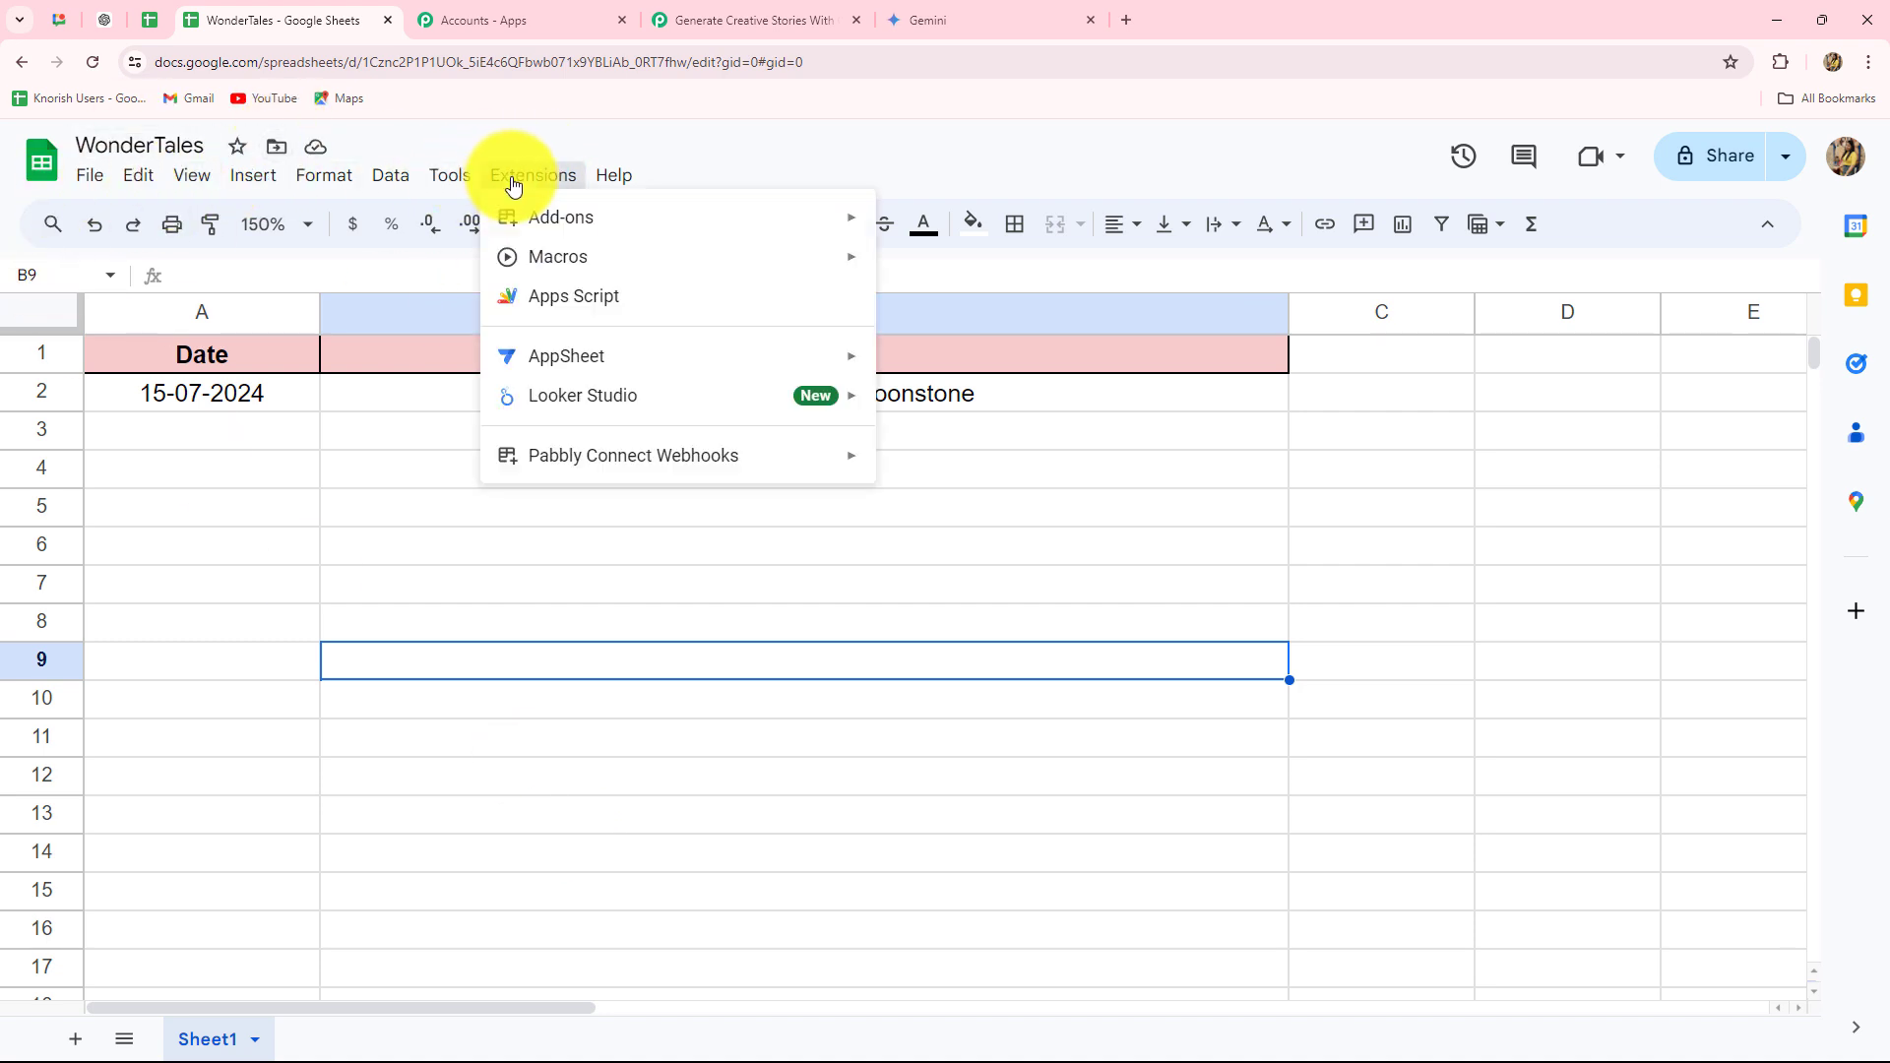
mouse_move(535, 219)
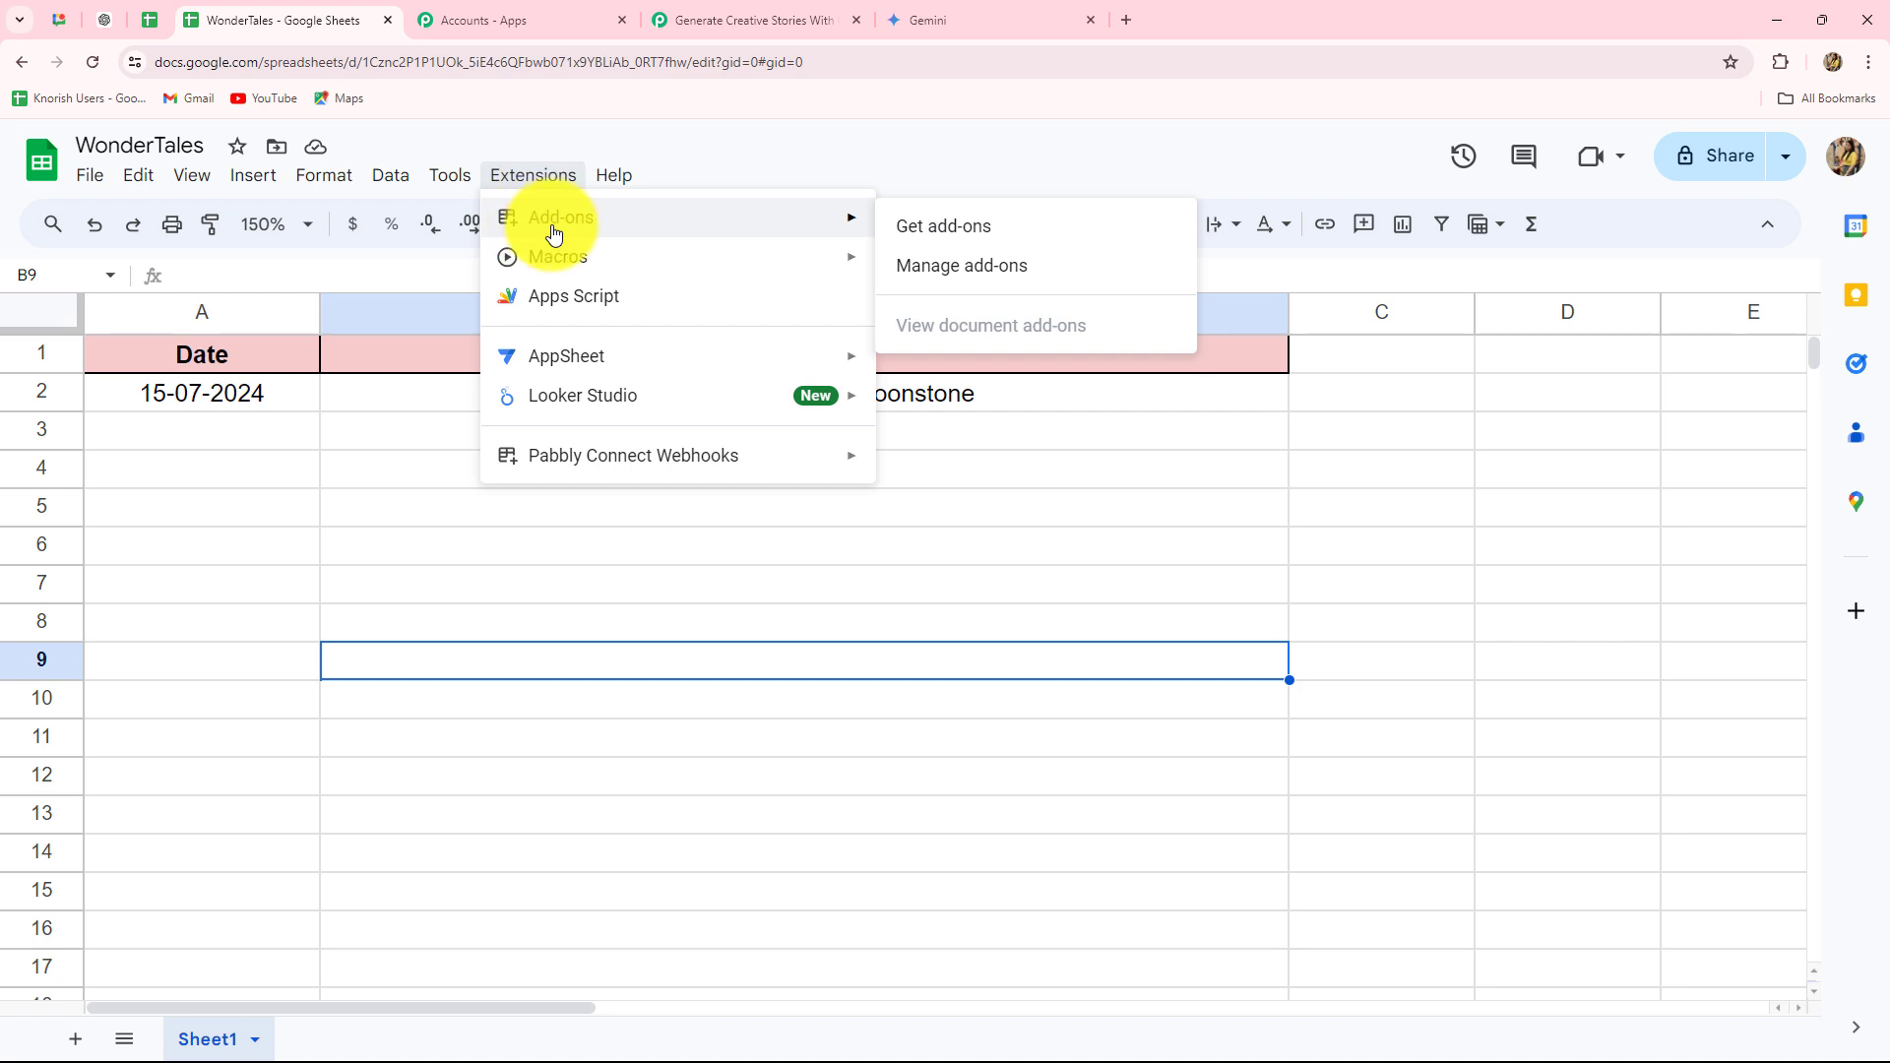
click(904, 234)
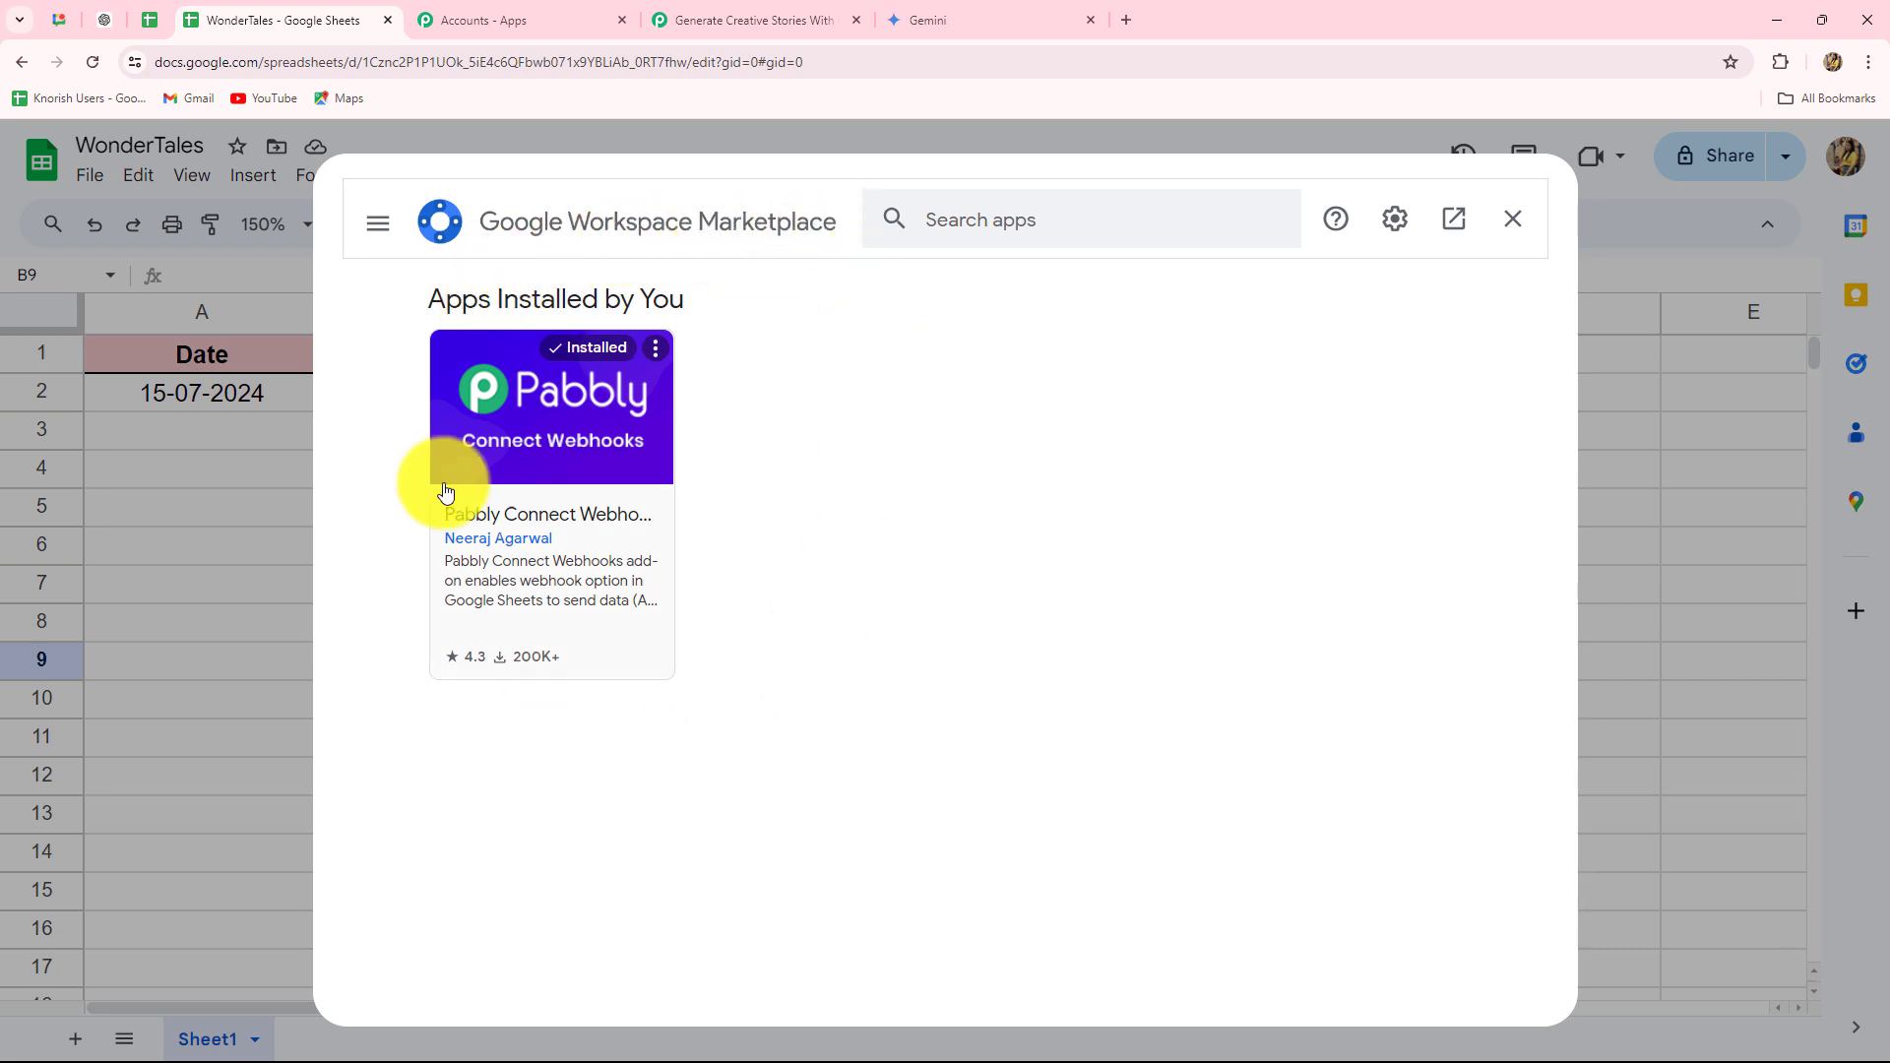
click(1024, 220)
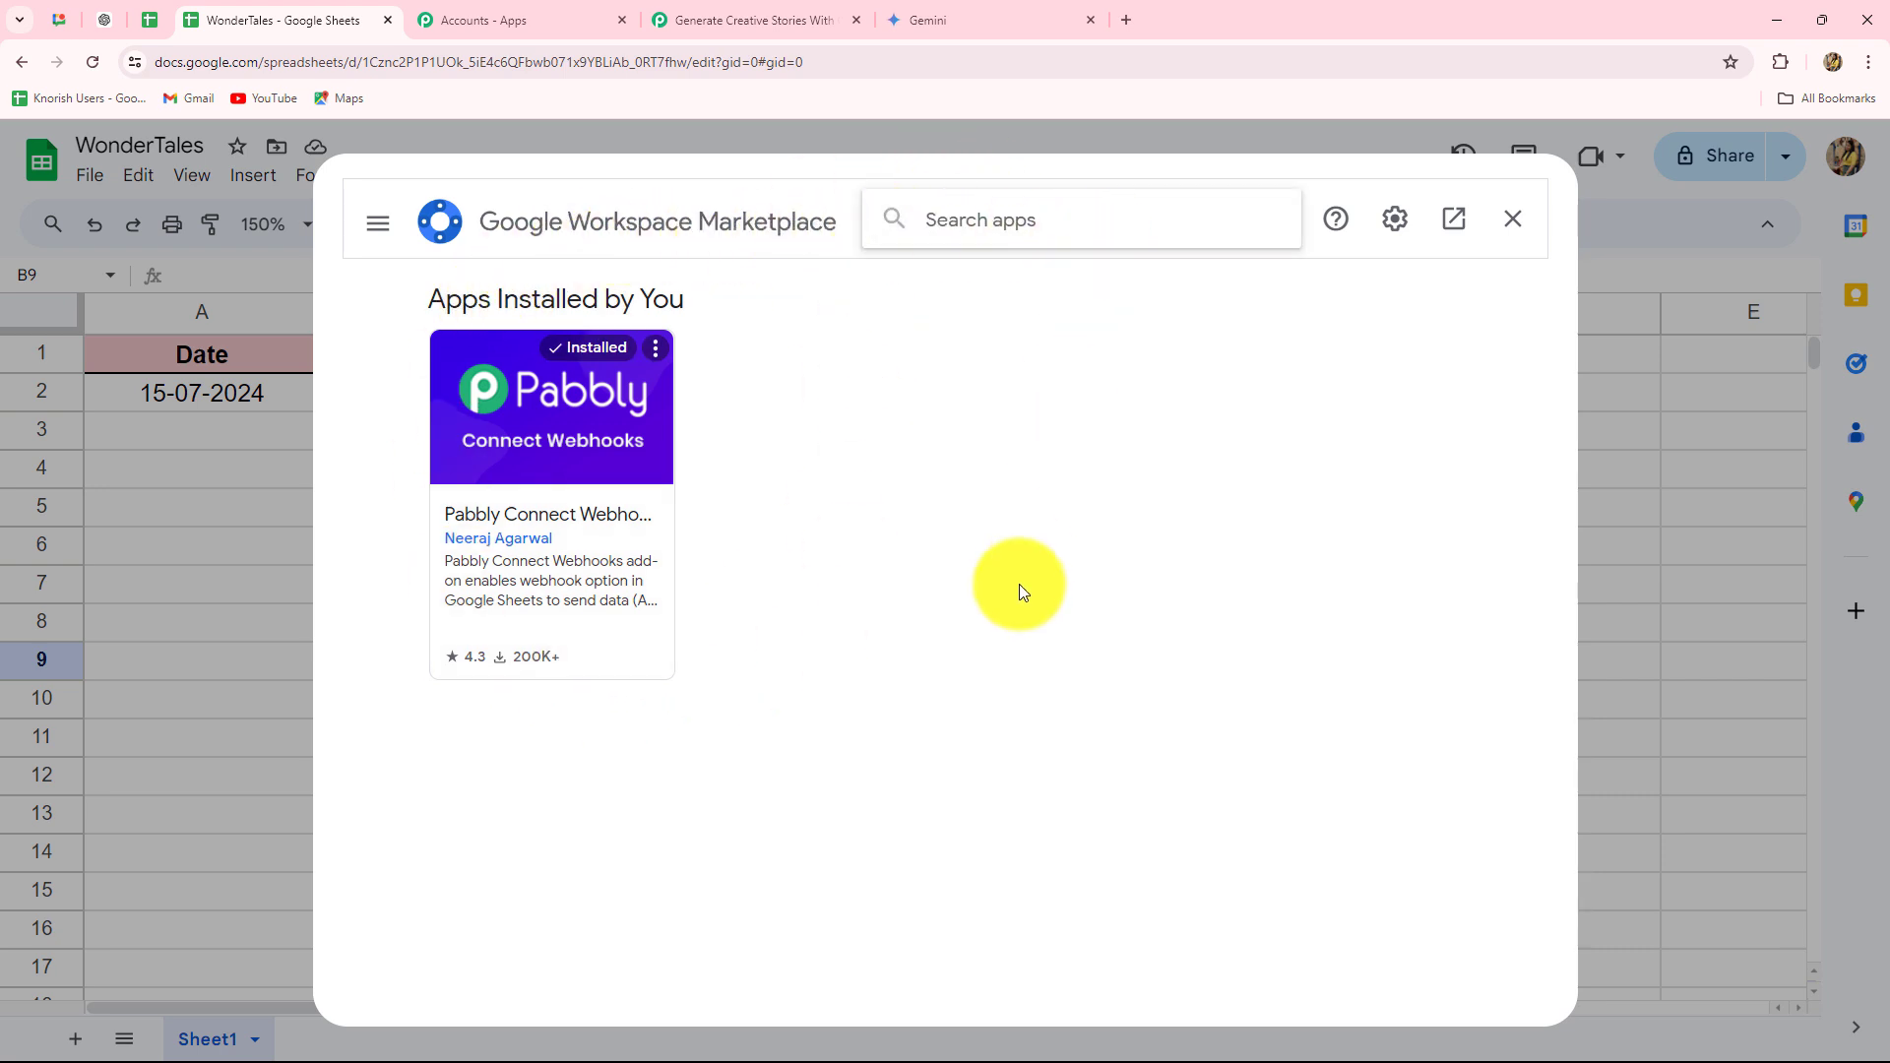
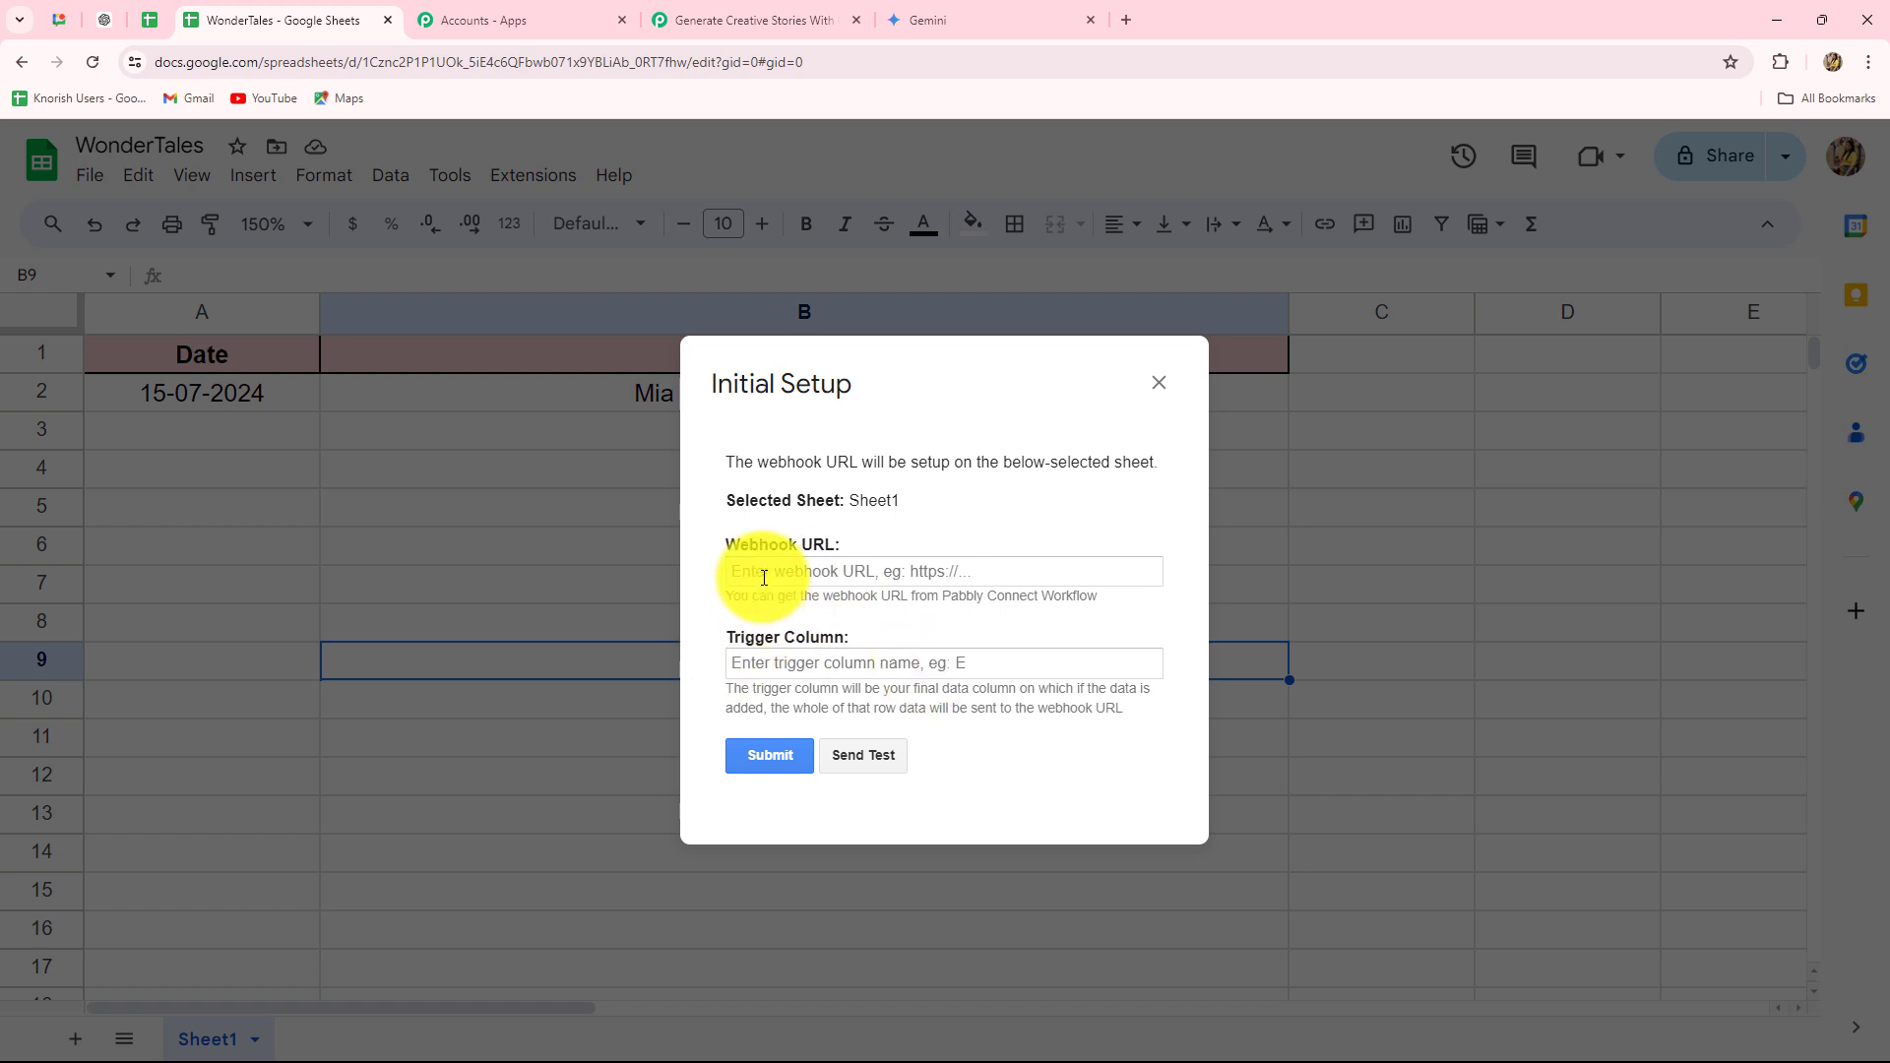
Fill in the add-on's initial setup for Sheet1 with the copied webhook URL and trigger column B.
click(764, 578)
key(ctrl+v)
click(940, 531)
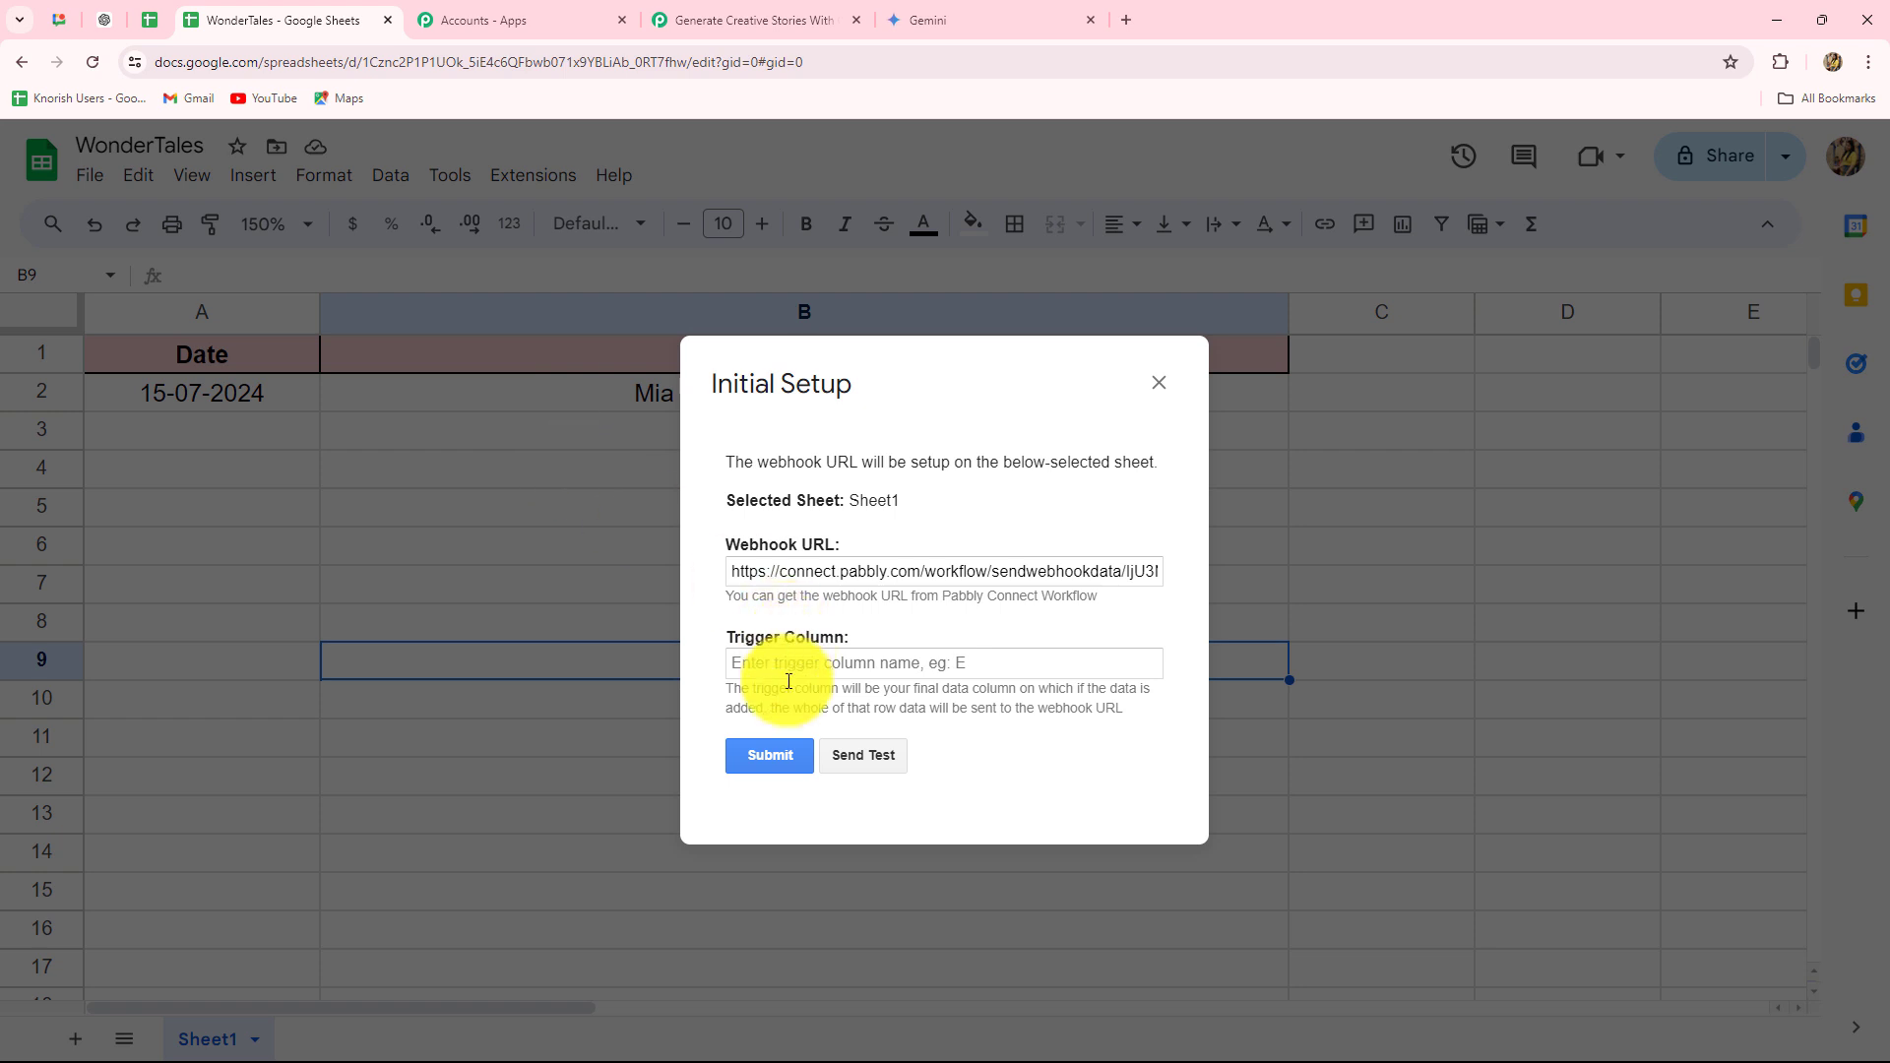
click(753, 662)
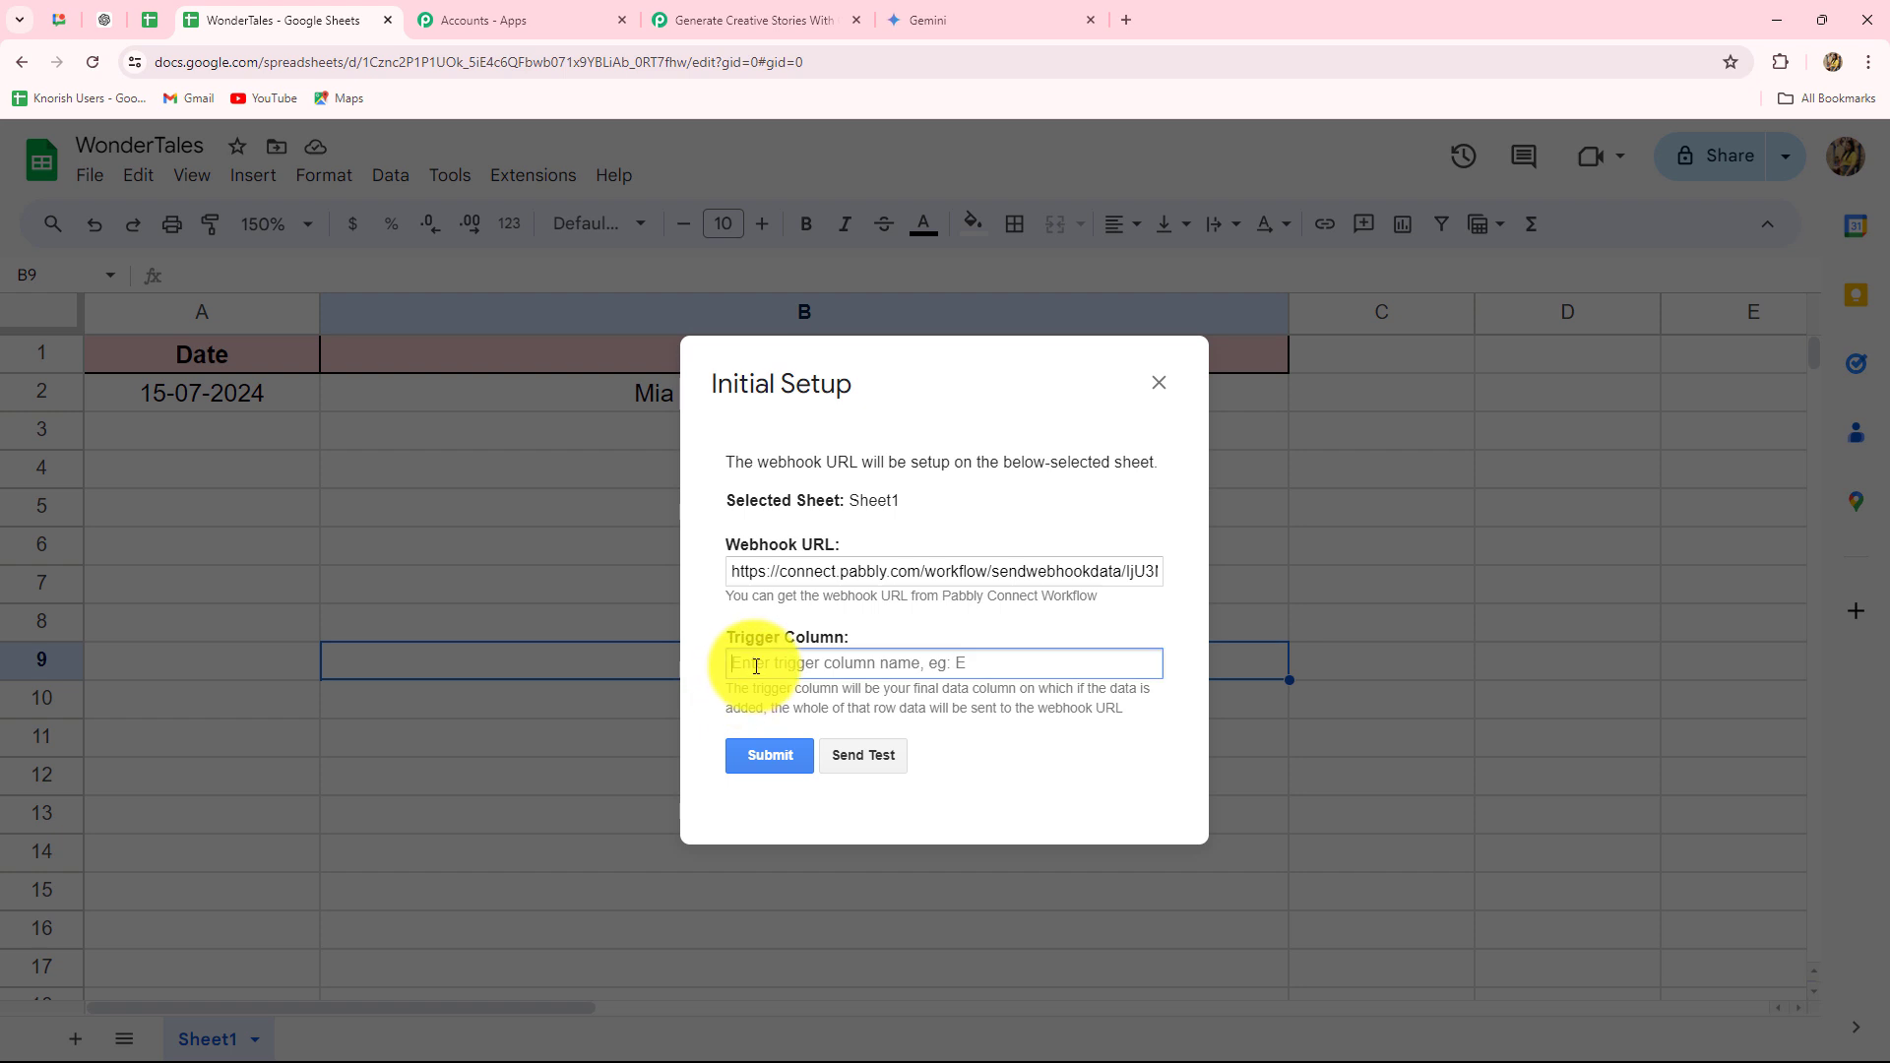
key(Caps_Lock)
text(B)
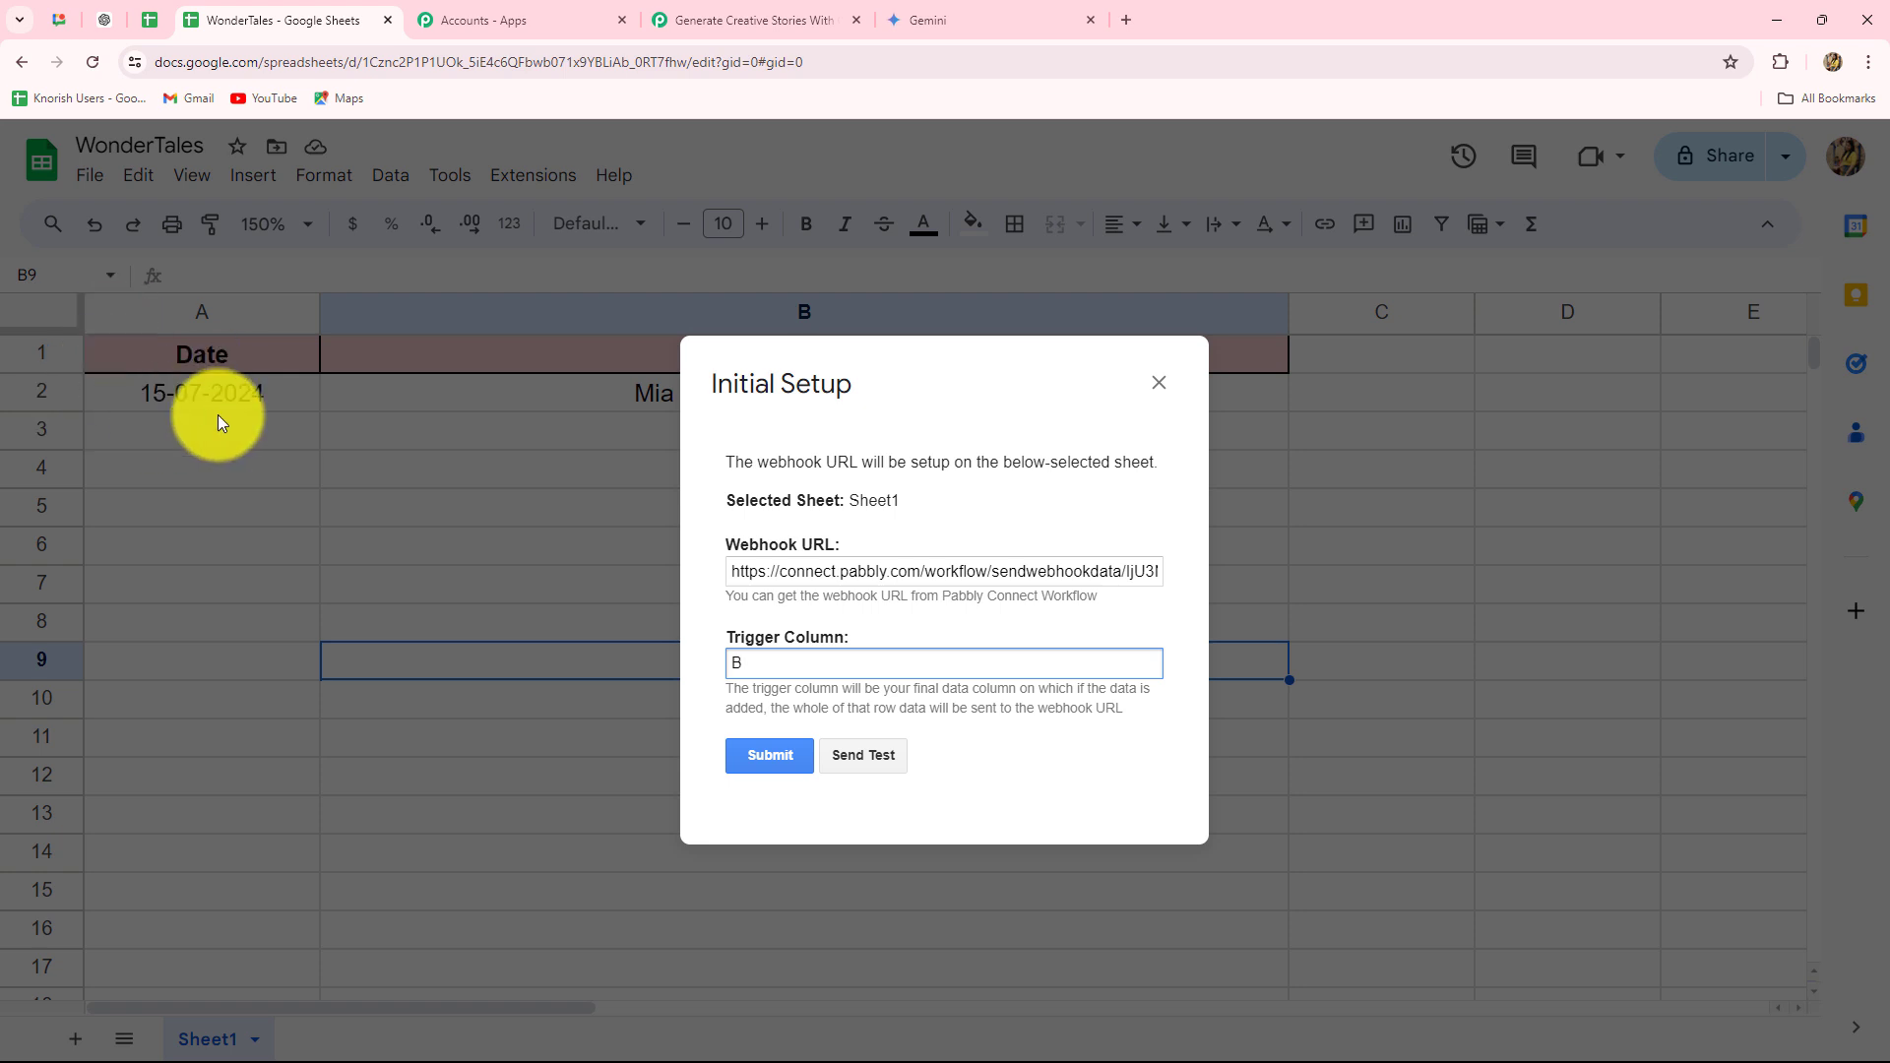
Send test data to the webhook, submit the initial setup and close its dialog.
click(845, 768)
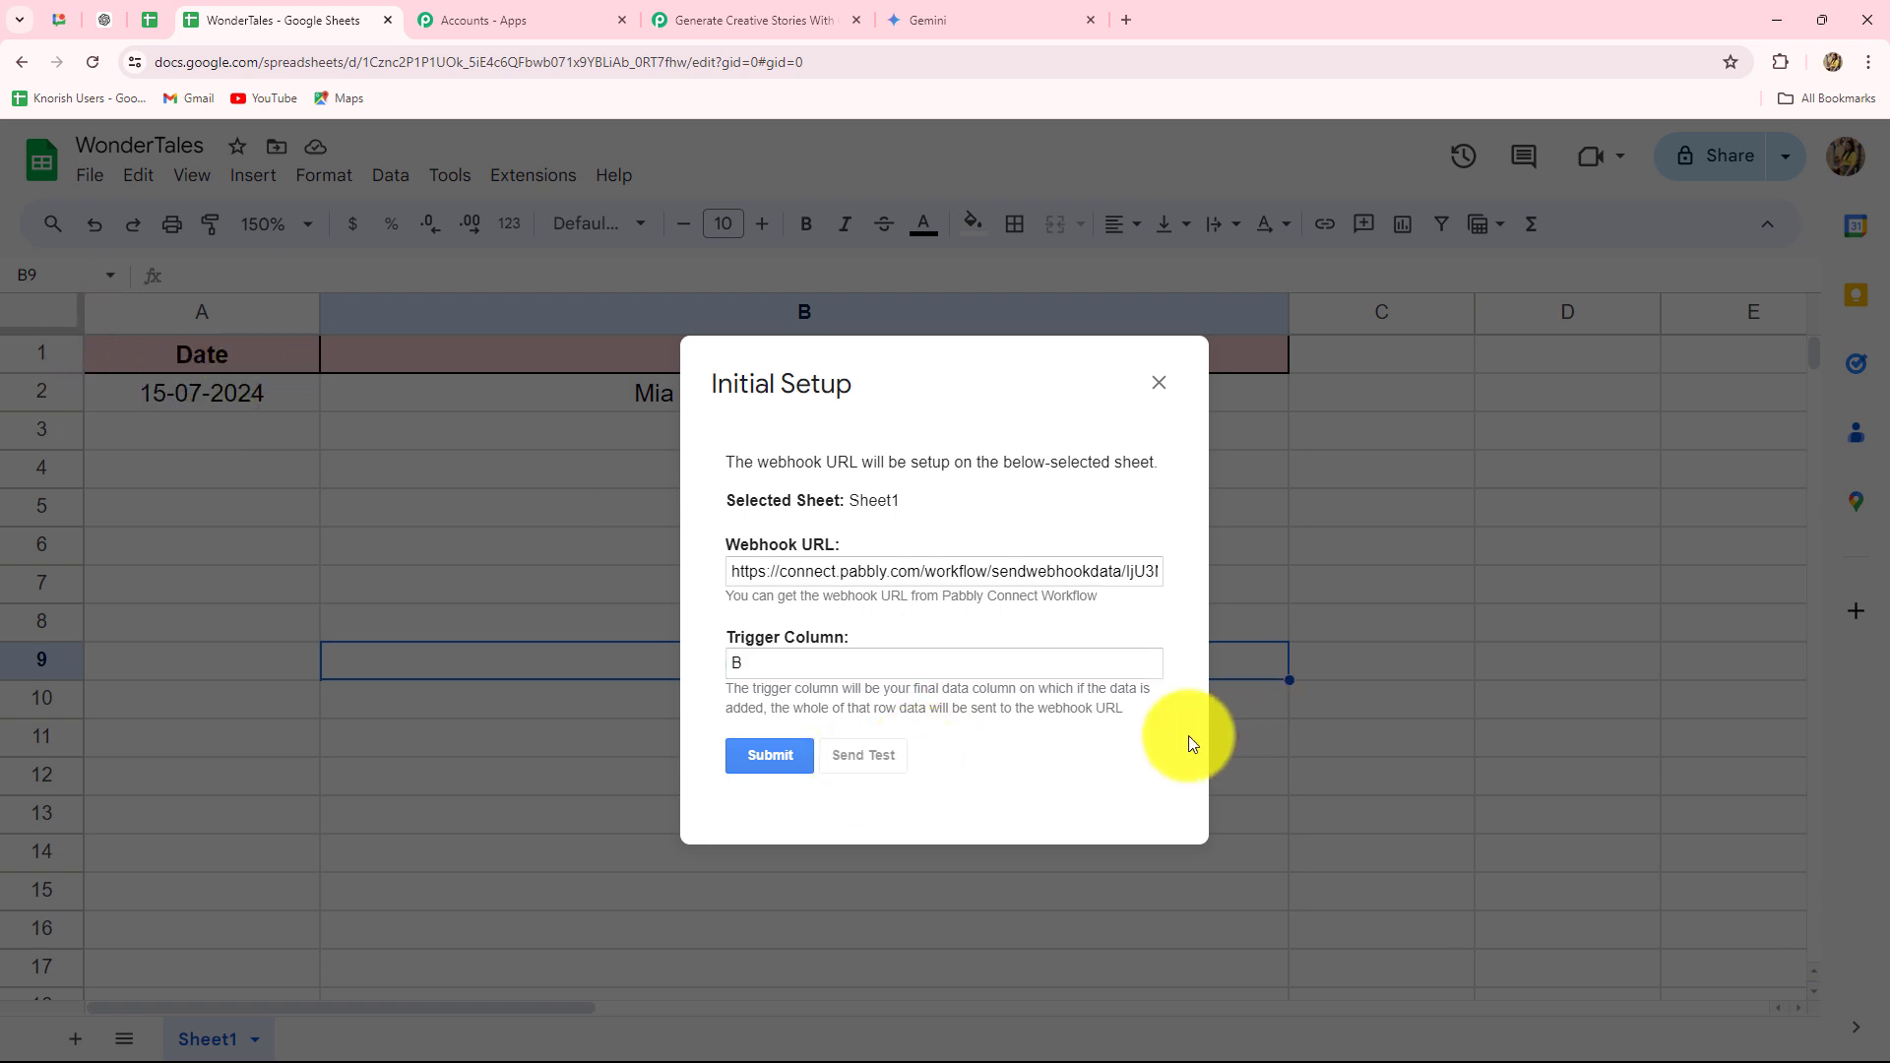
scroll(1100, 721, down, 1)
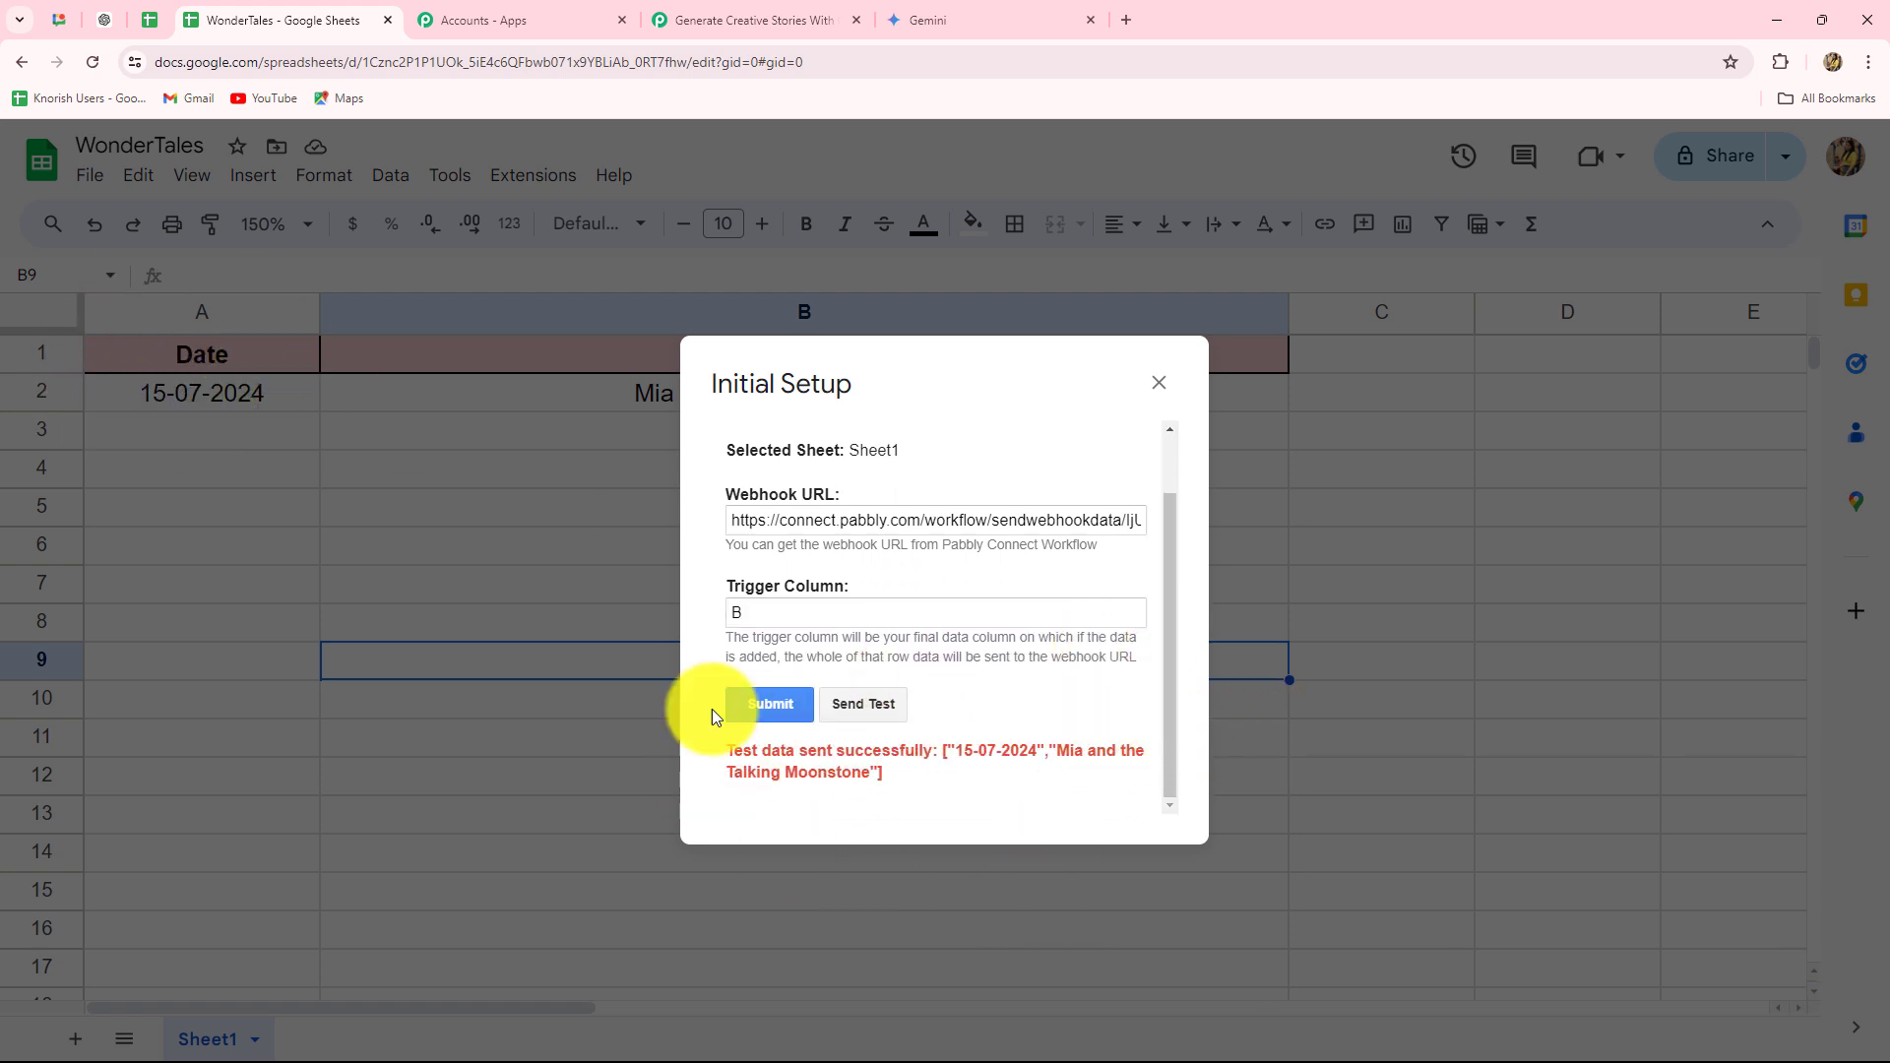
click(783, 703)
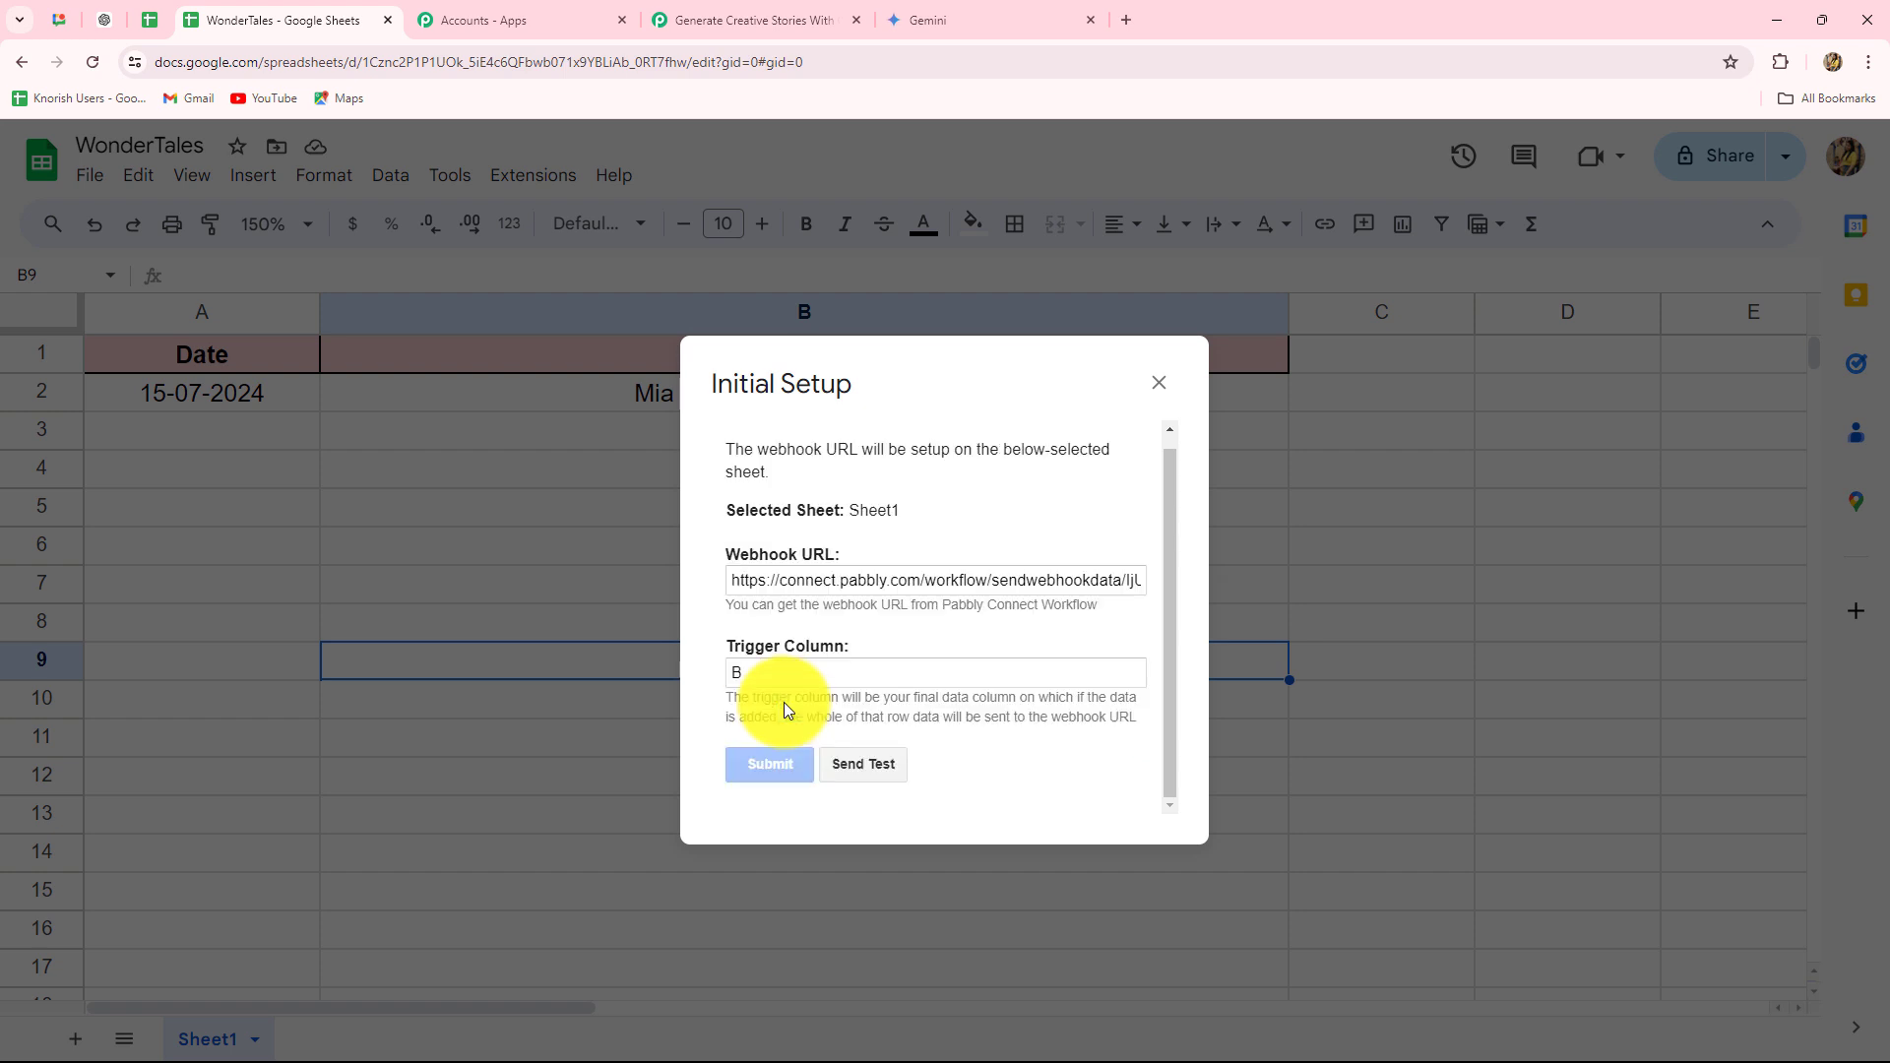
scroll(1087, 653, down, 1)
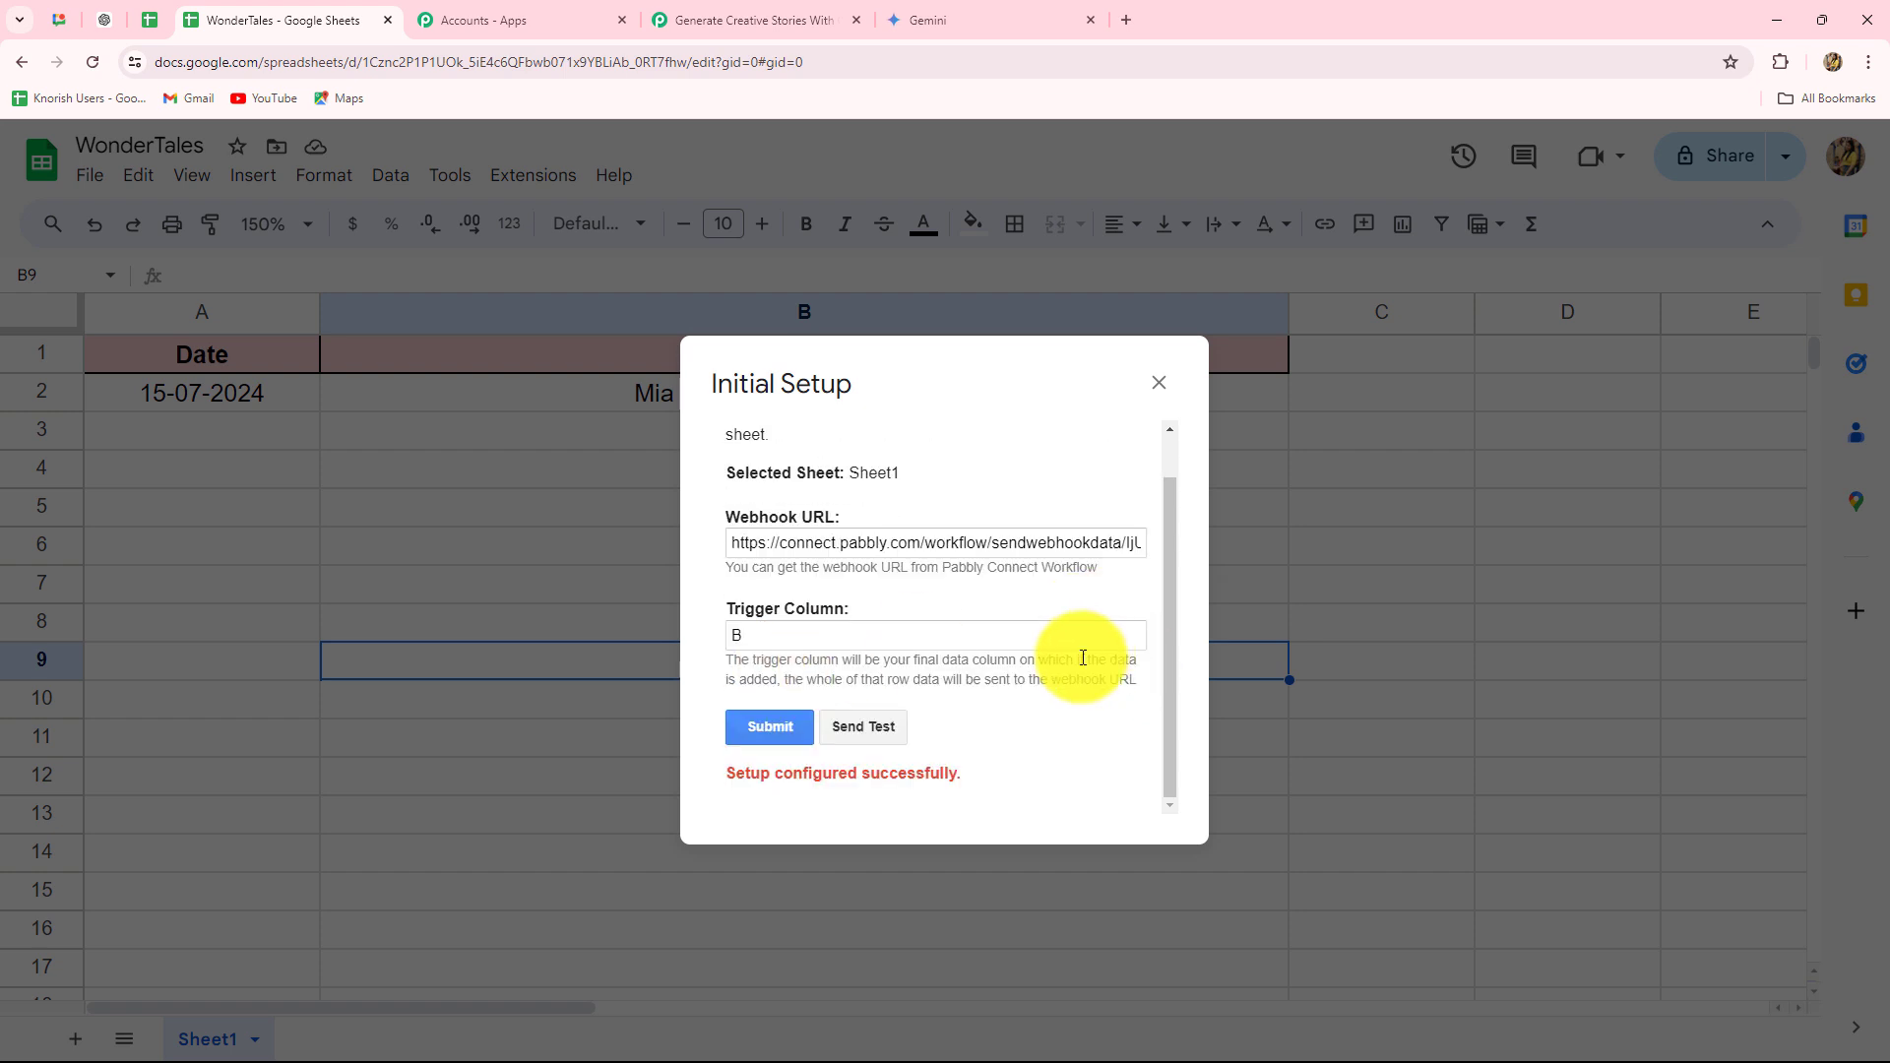
click(1161, 384)
Switch to the Pabbly Connect workflow and compare the captured webhook response's trigger column, title, spreadsheet name, row index and date with the WonderTales row.
click(696, 17)
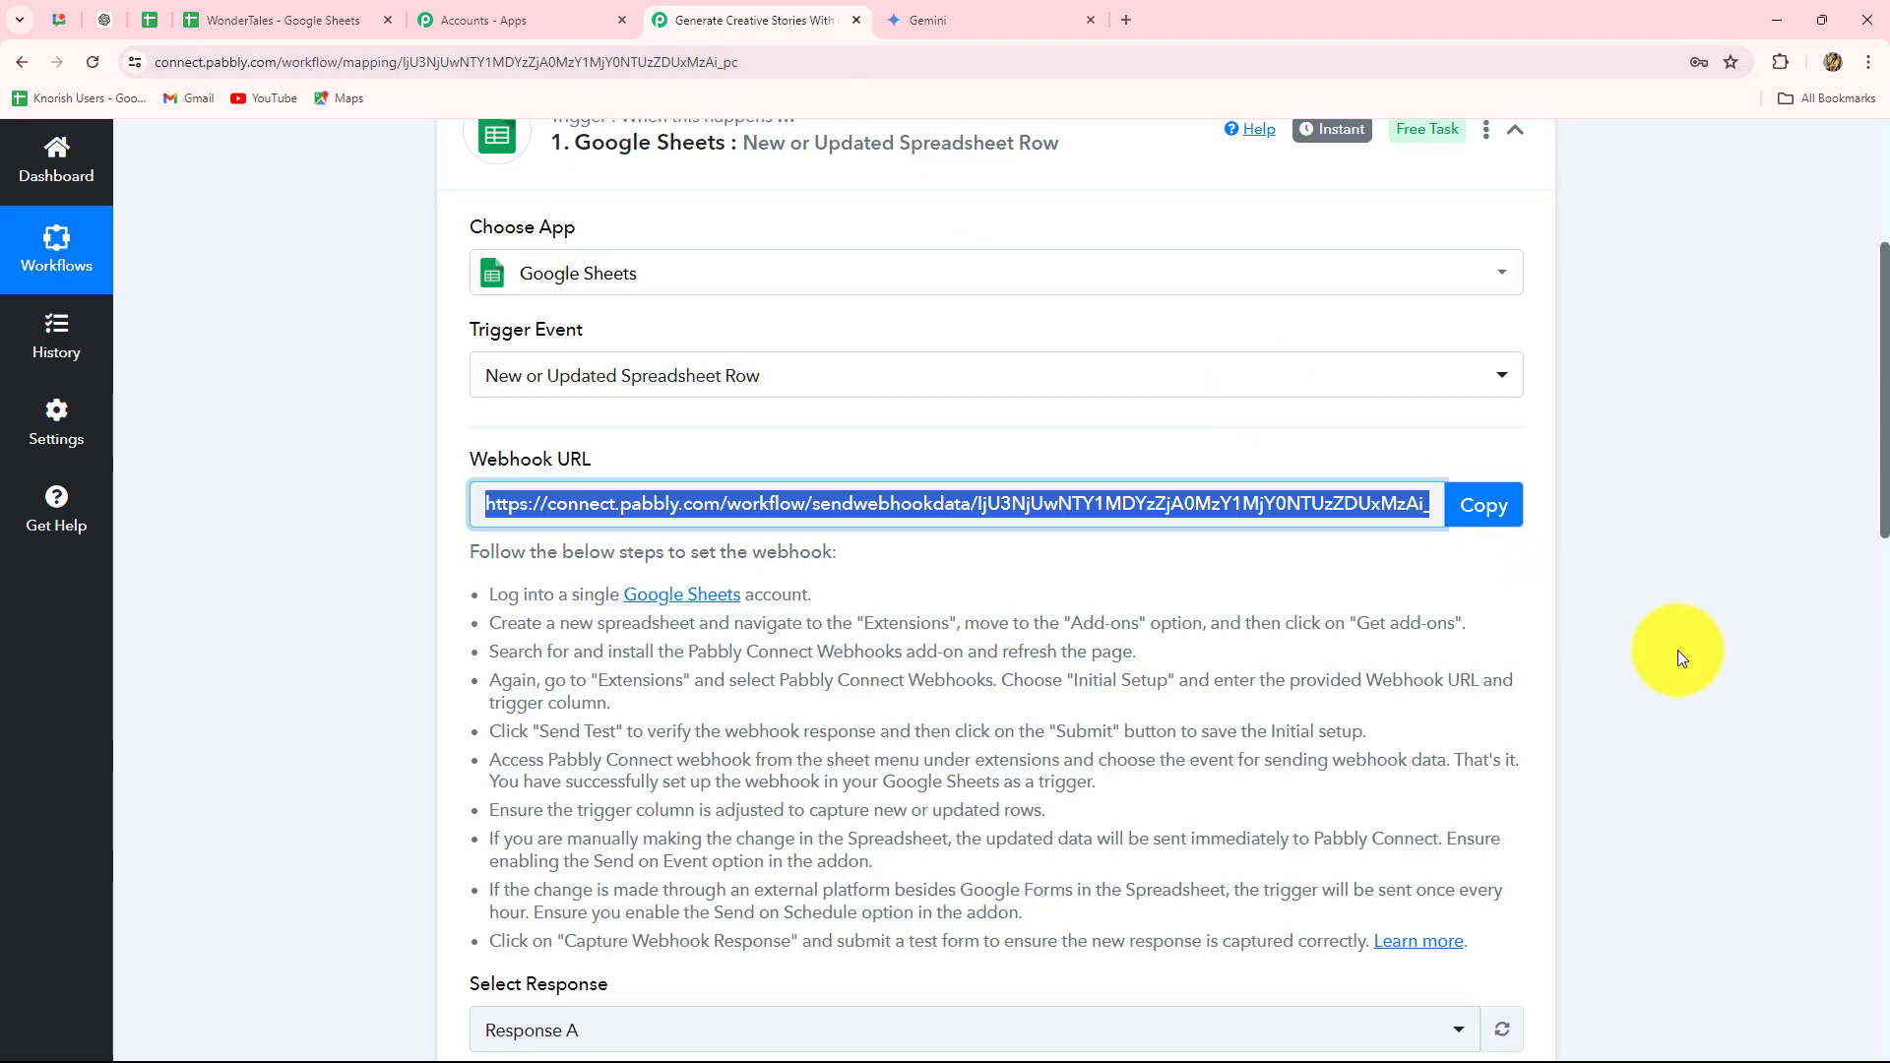
scroll(1680, 654, down, 5)
scroll(1680, 653, down, 4)
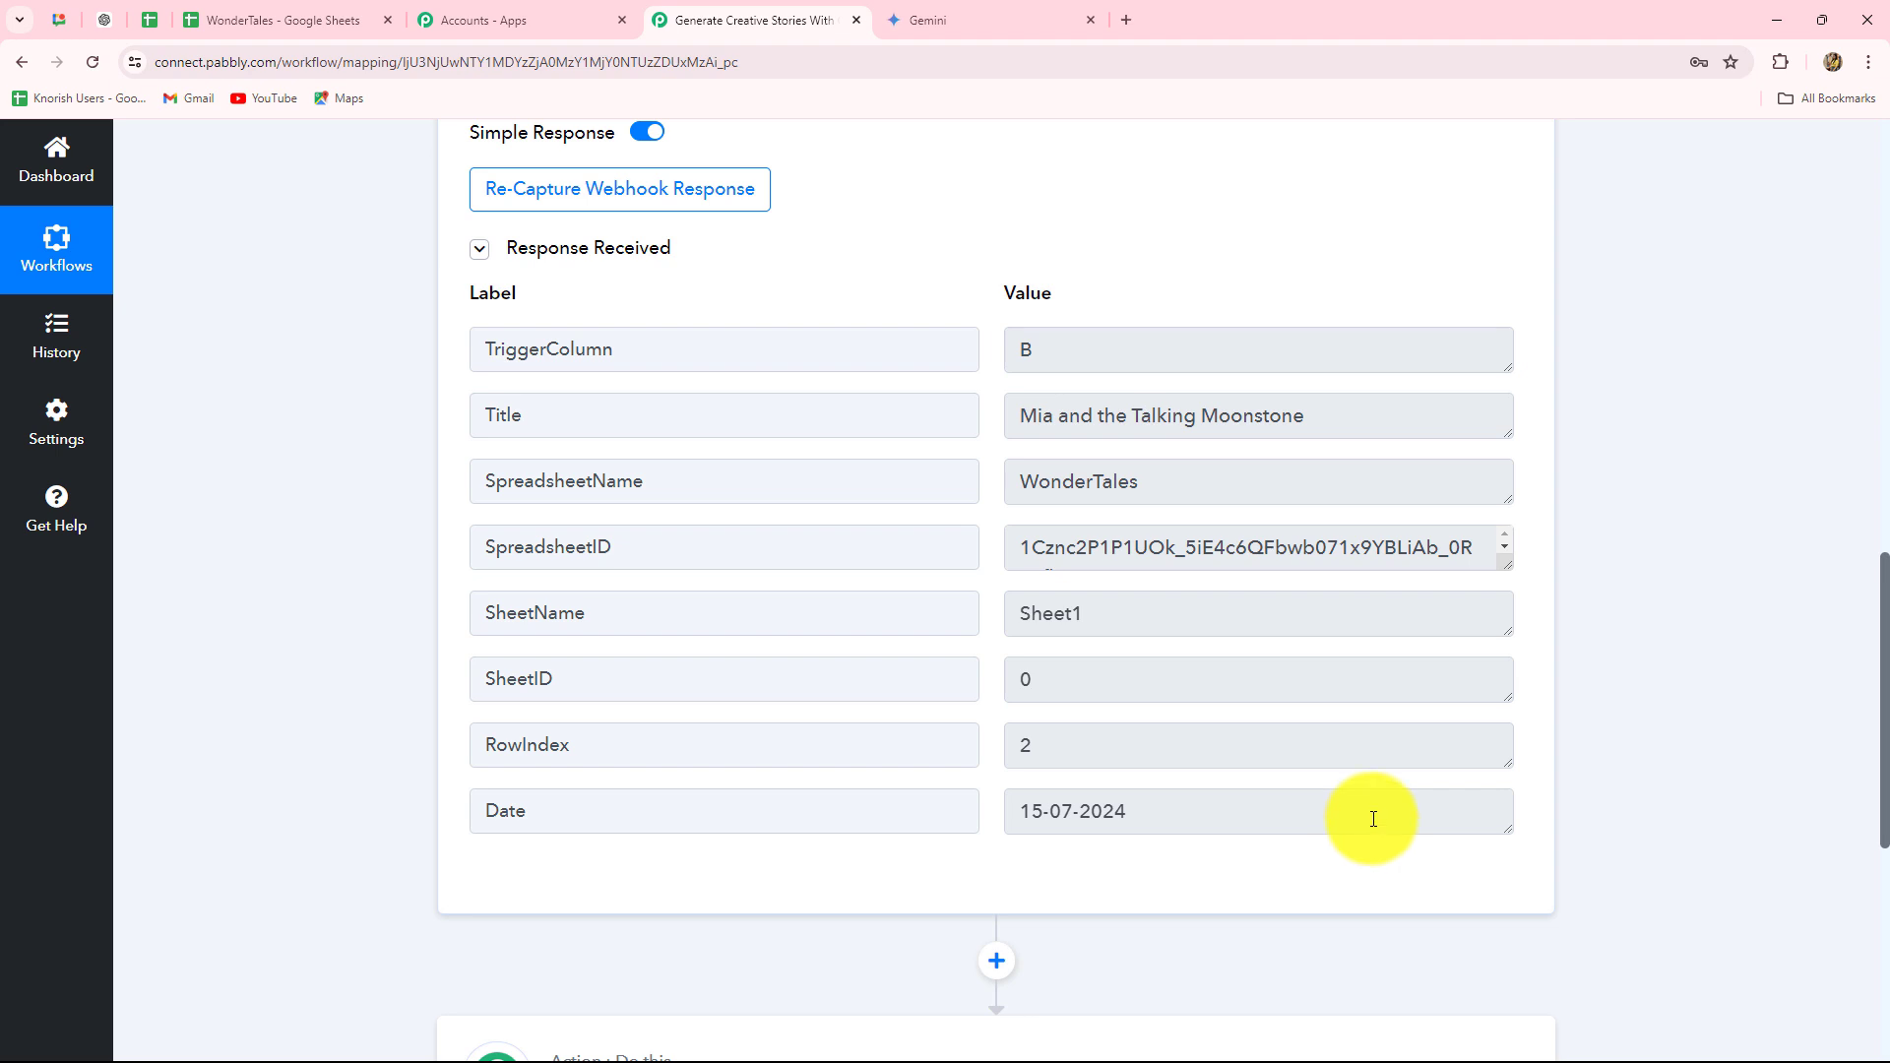
drag(1126, 350, 953, 347)
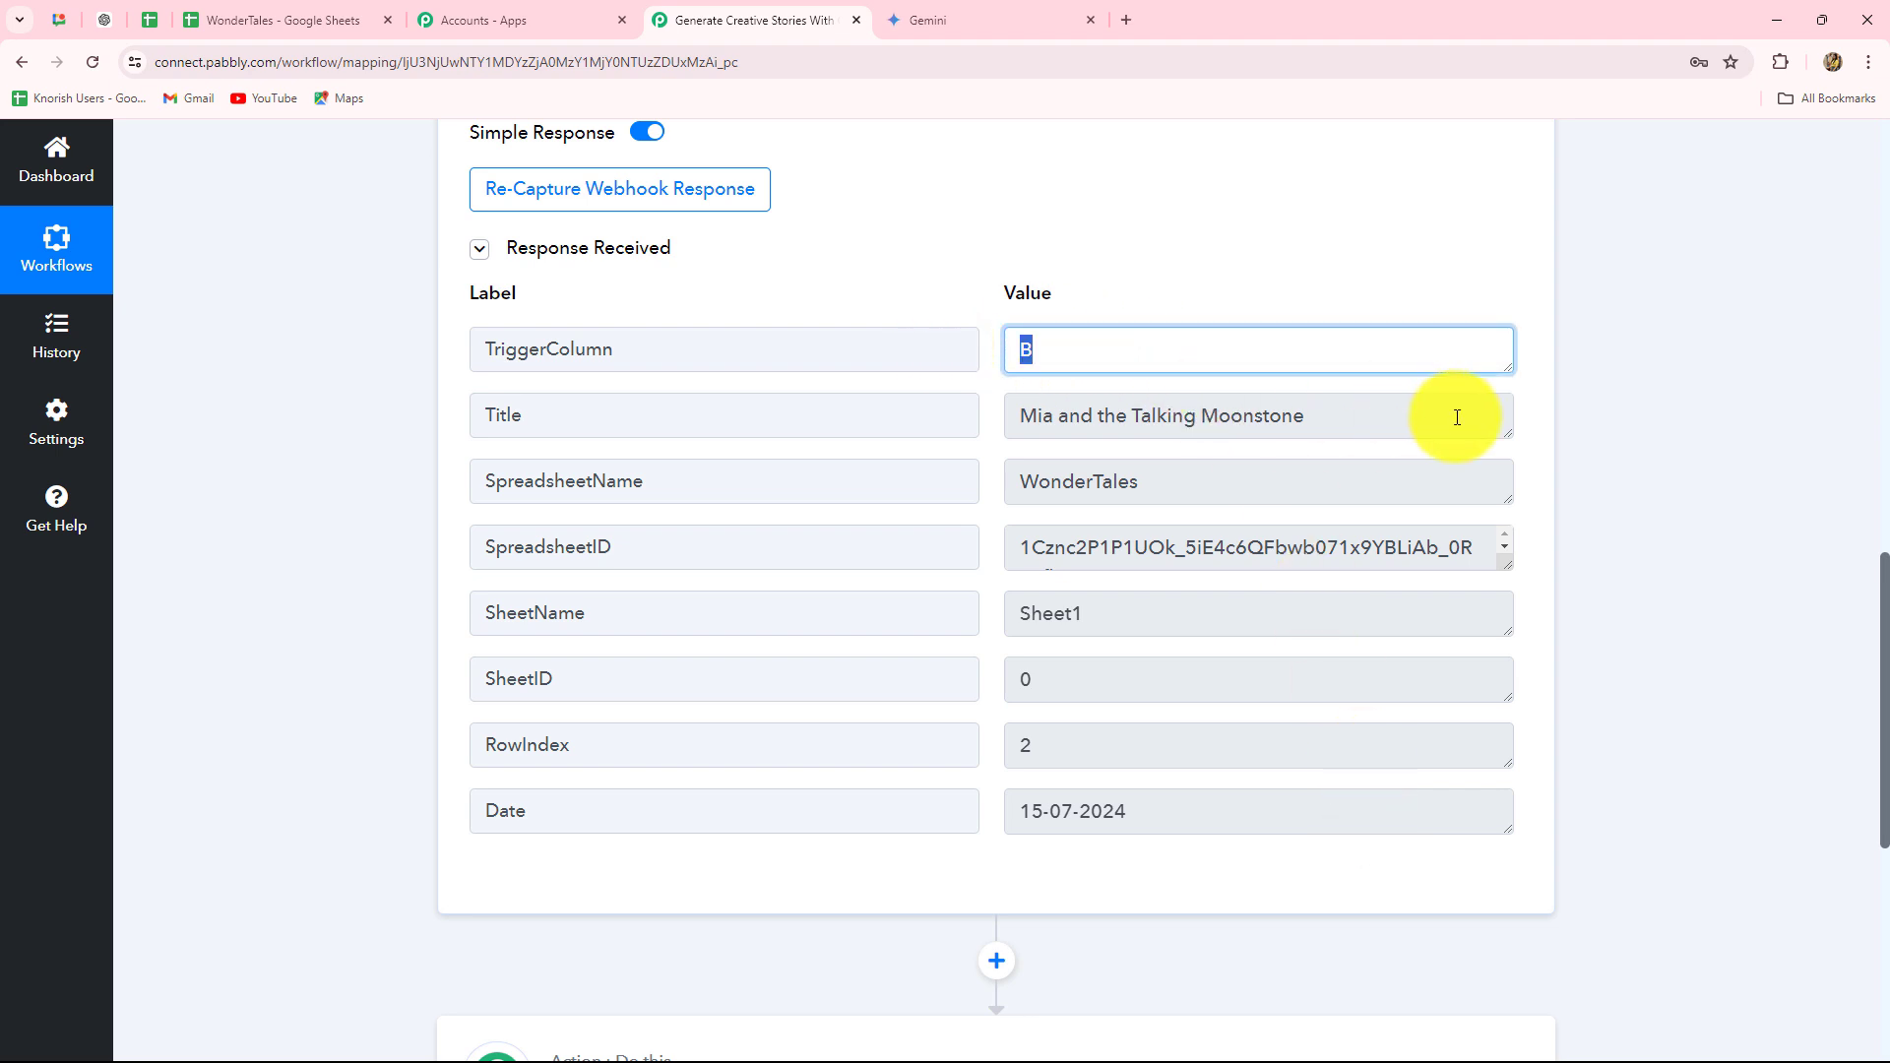
drag(1456, 417, 992, 422)
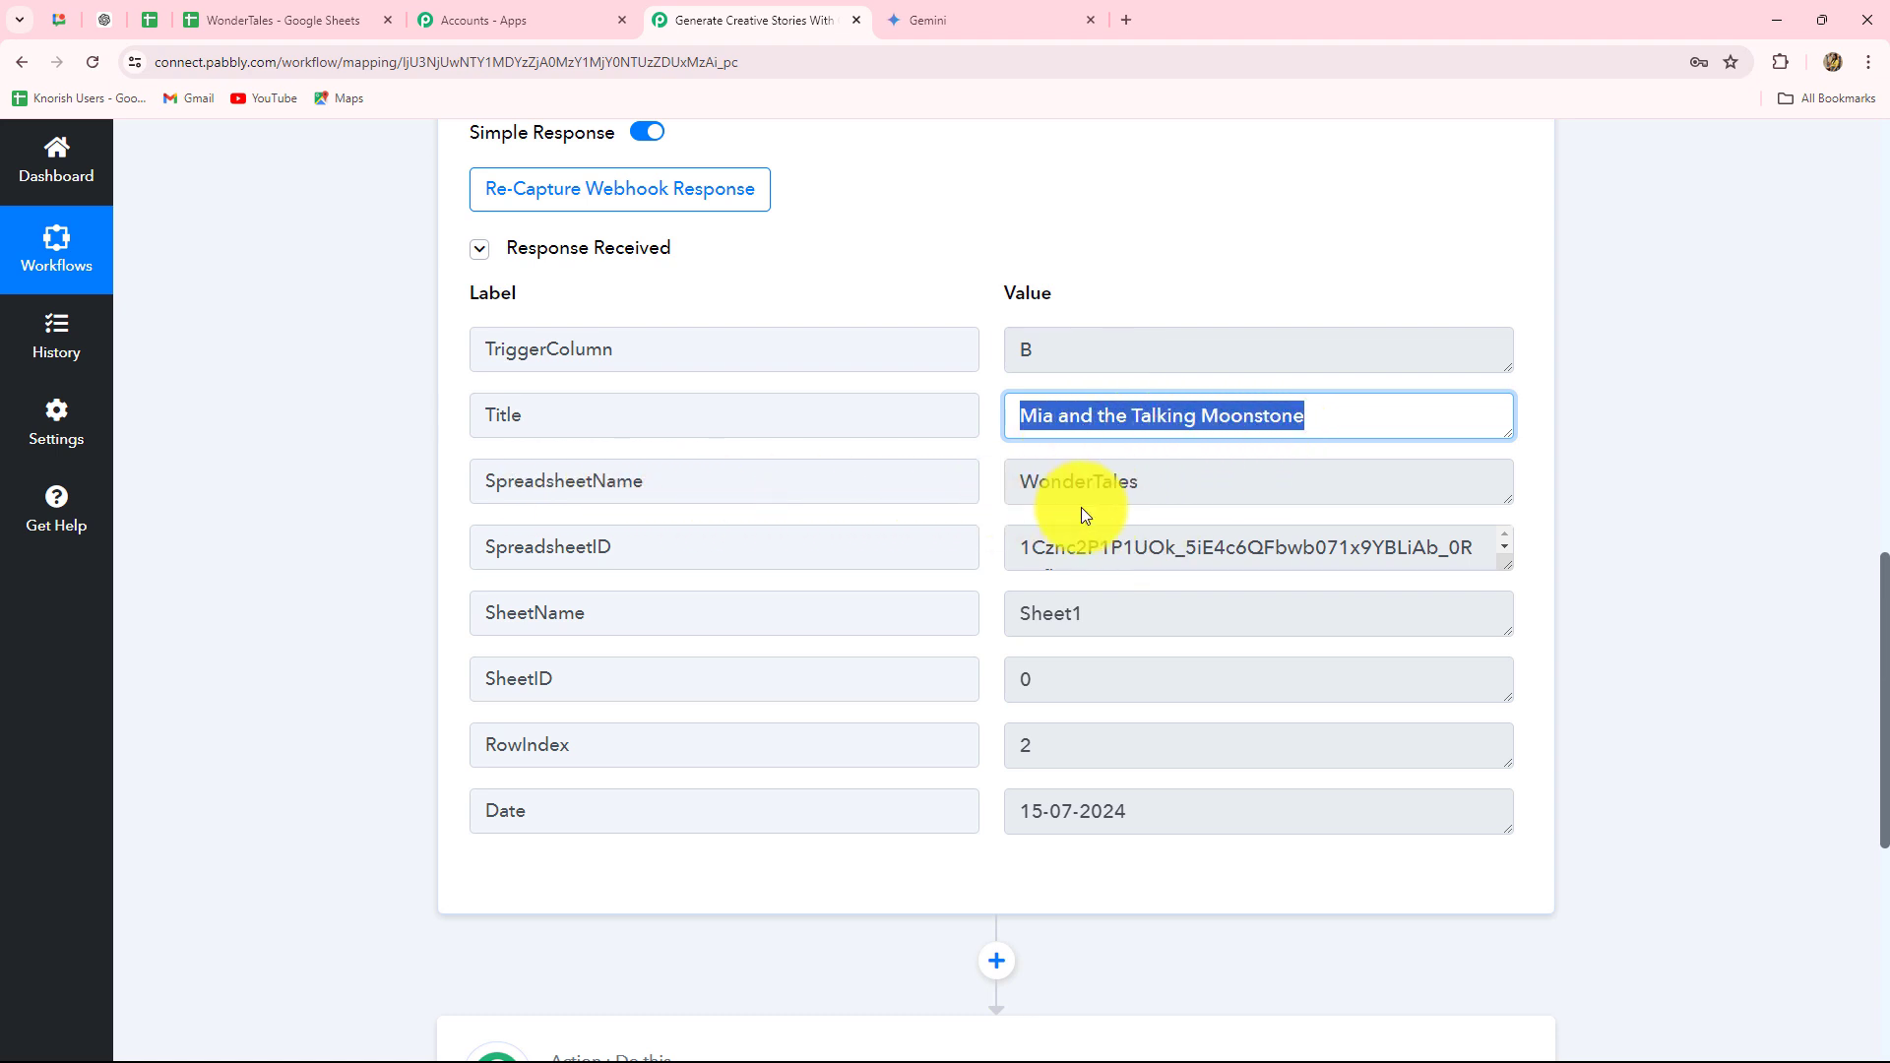
drag(1169, 489, 1007, 484)
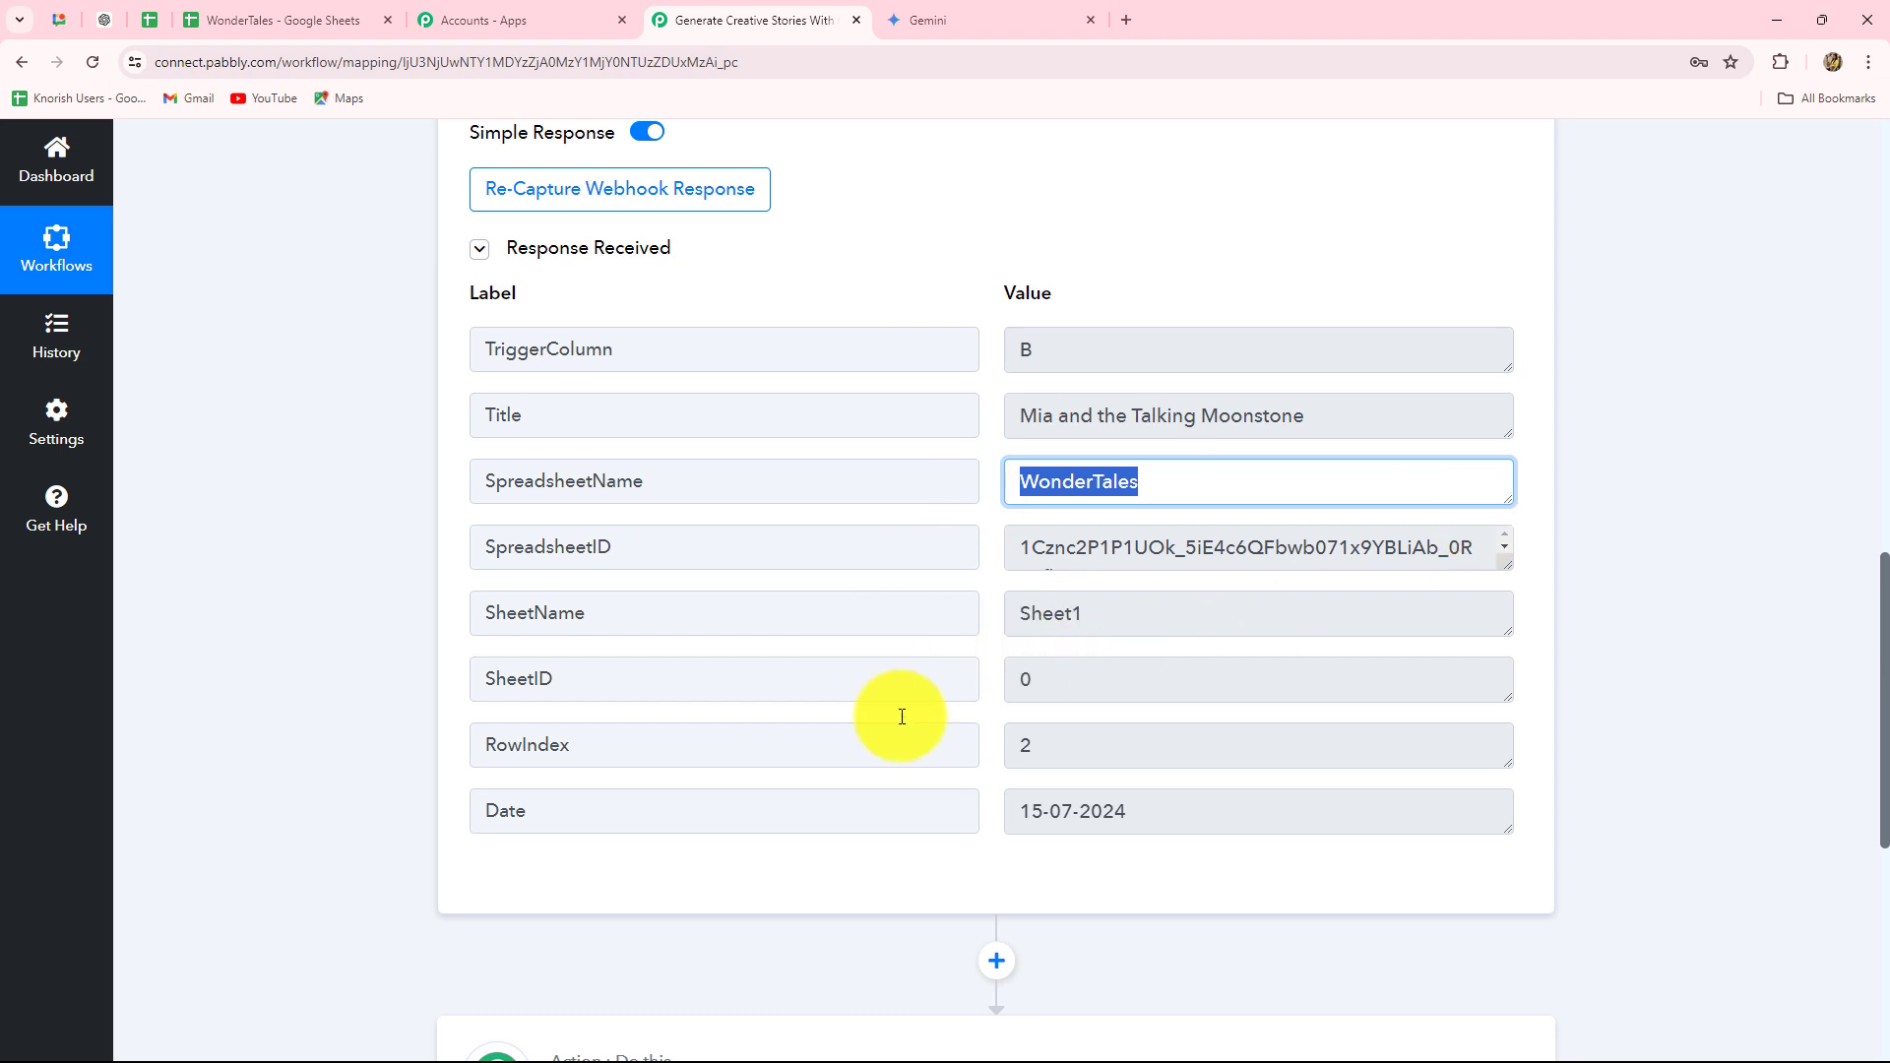
drag(1168, 751, 922, 791)
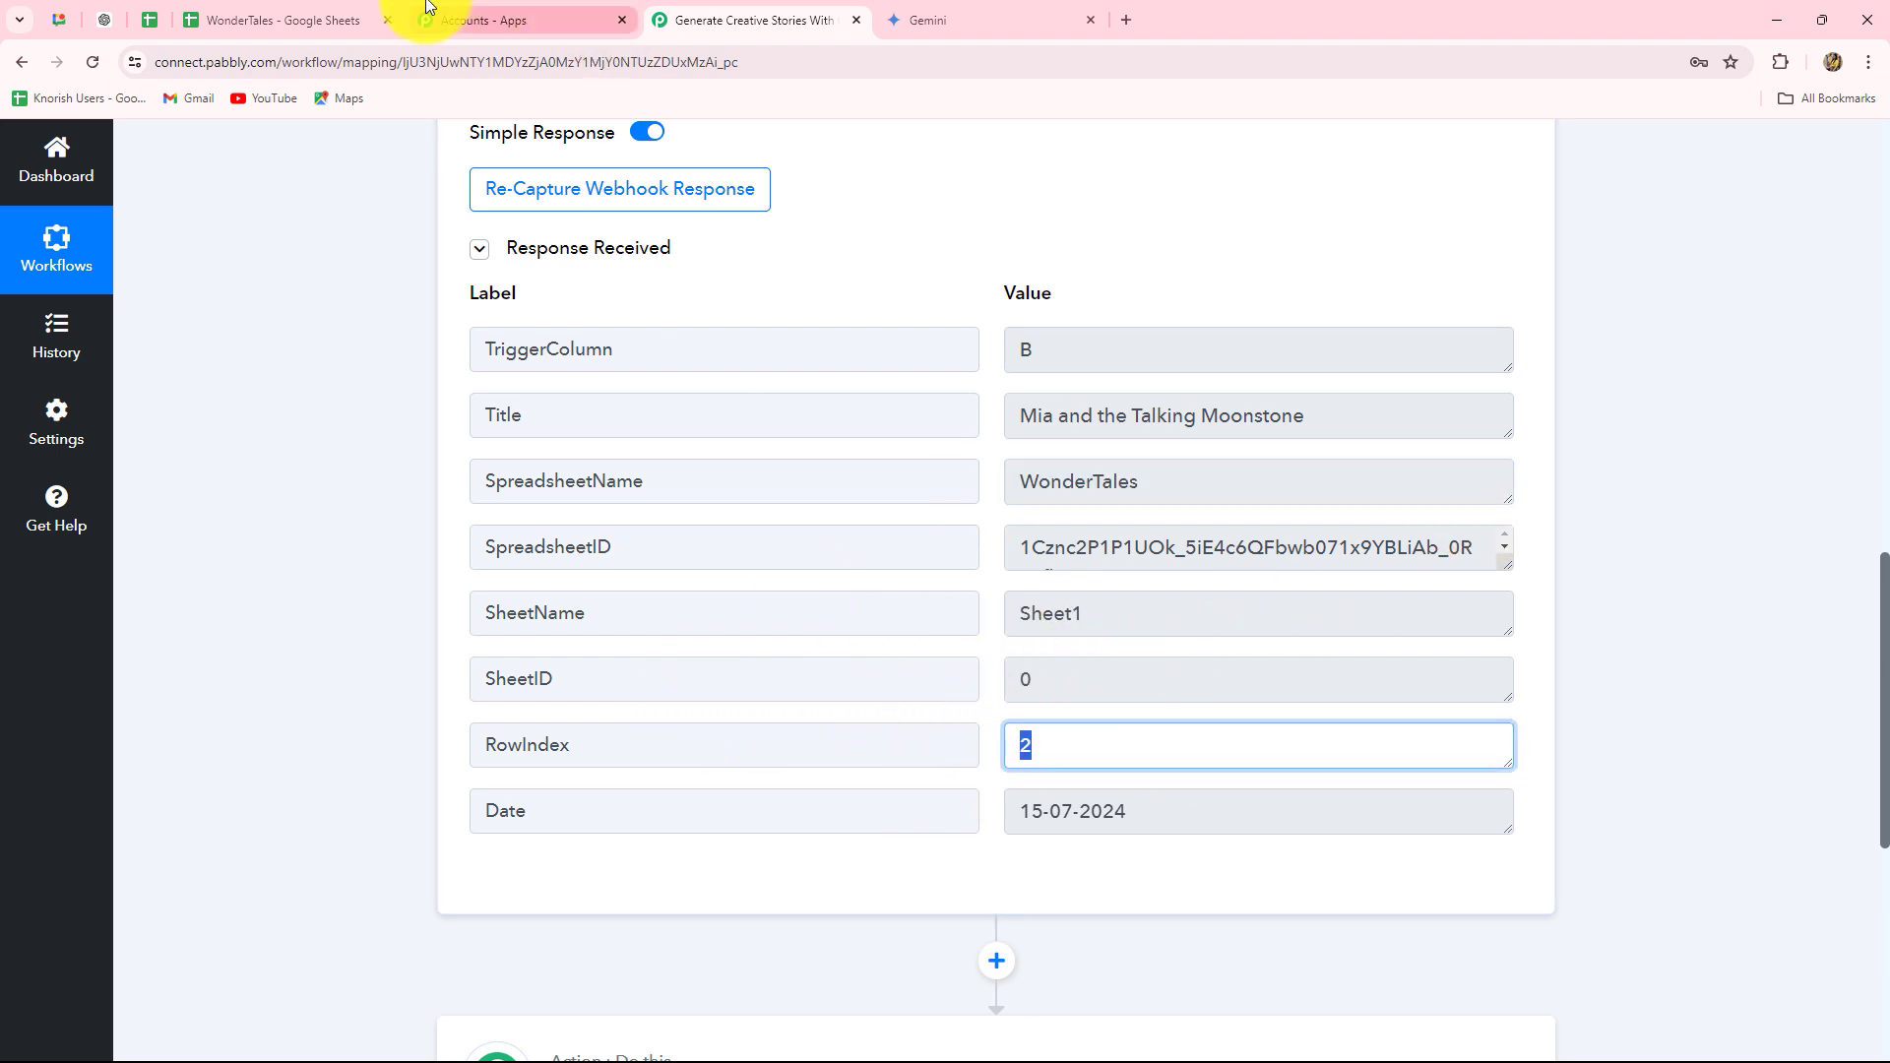
click(281, 19)
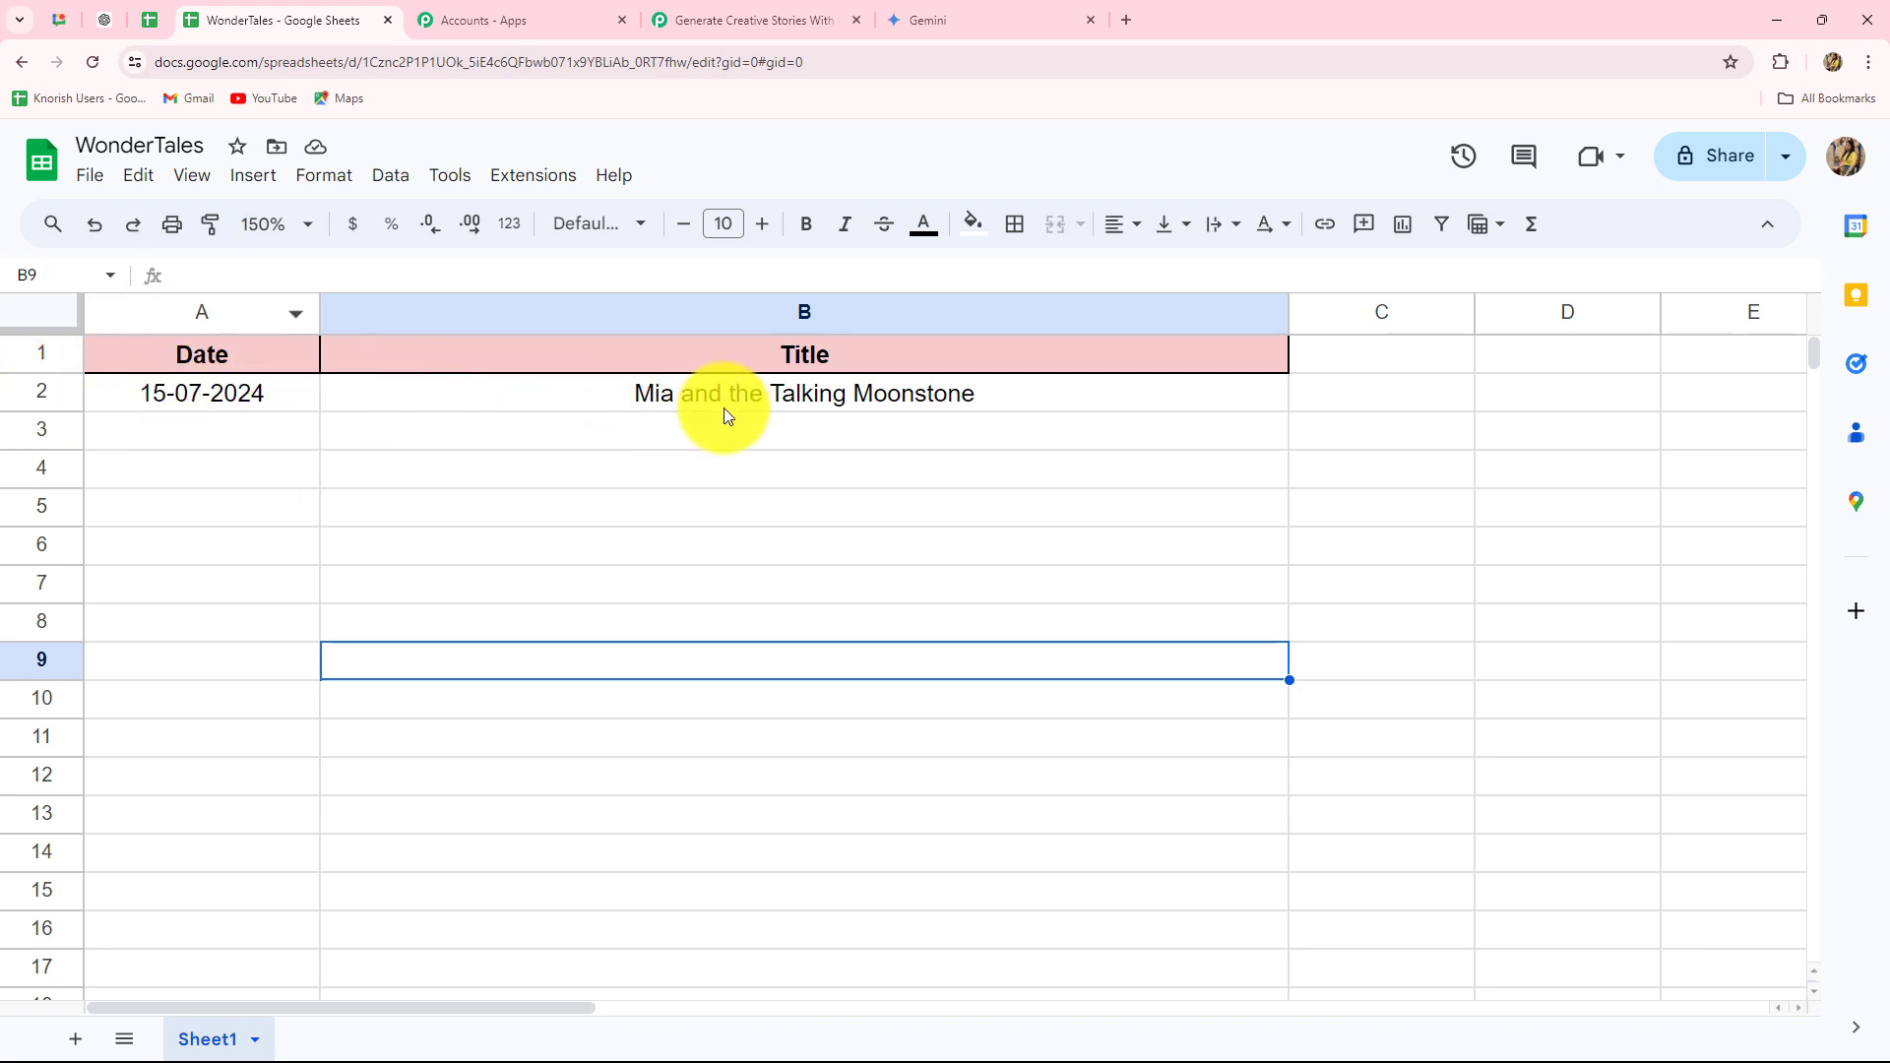
click(729, 20)
drag(1148, 814, 886, 750)
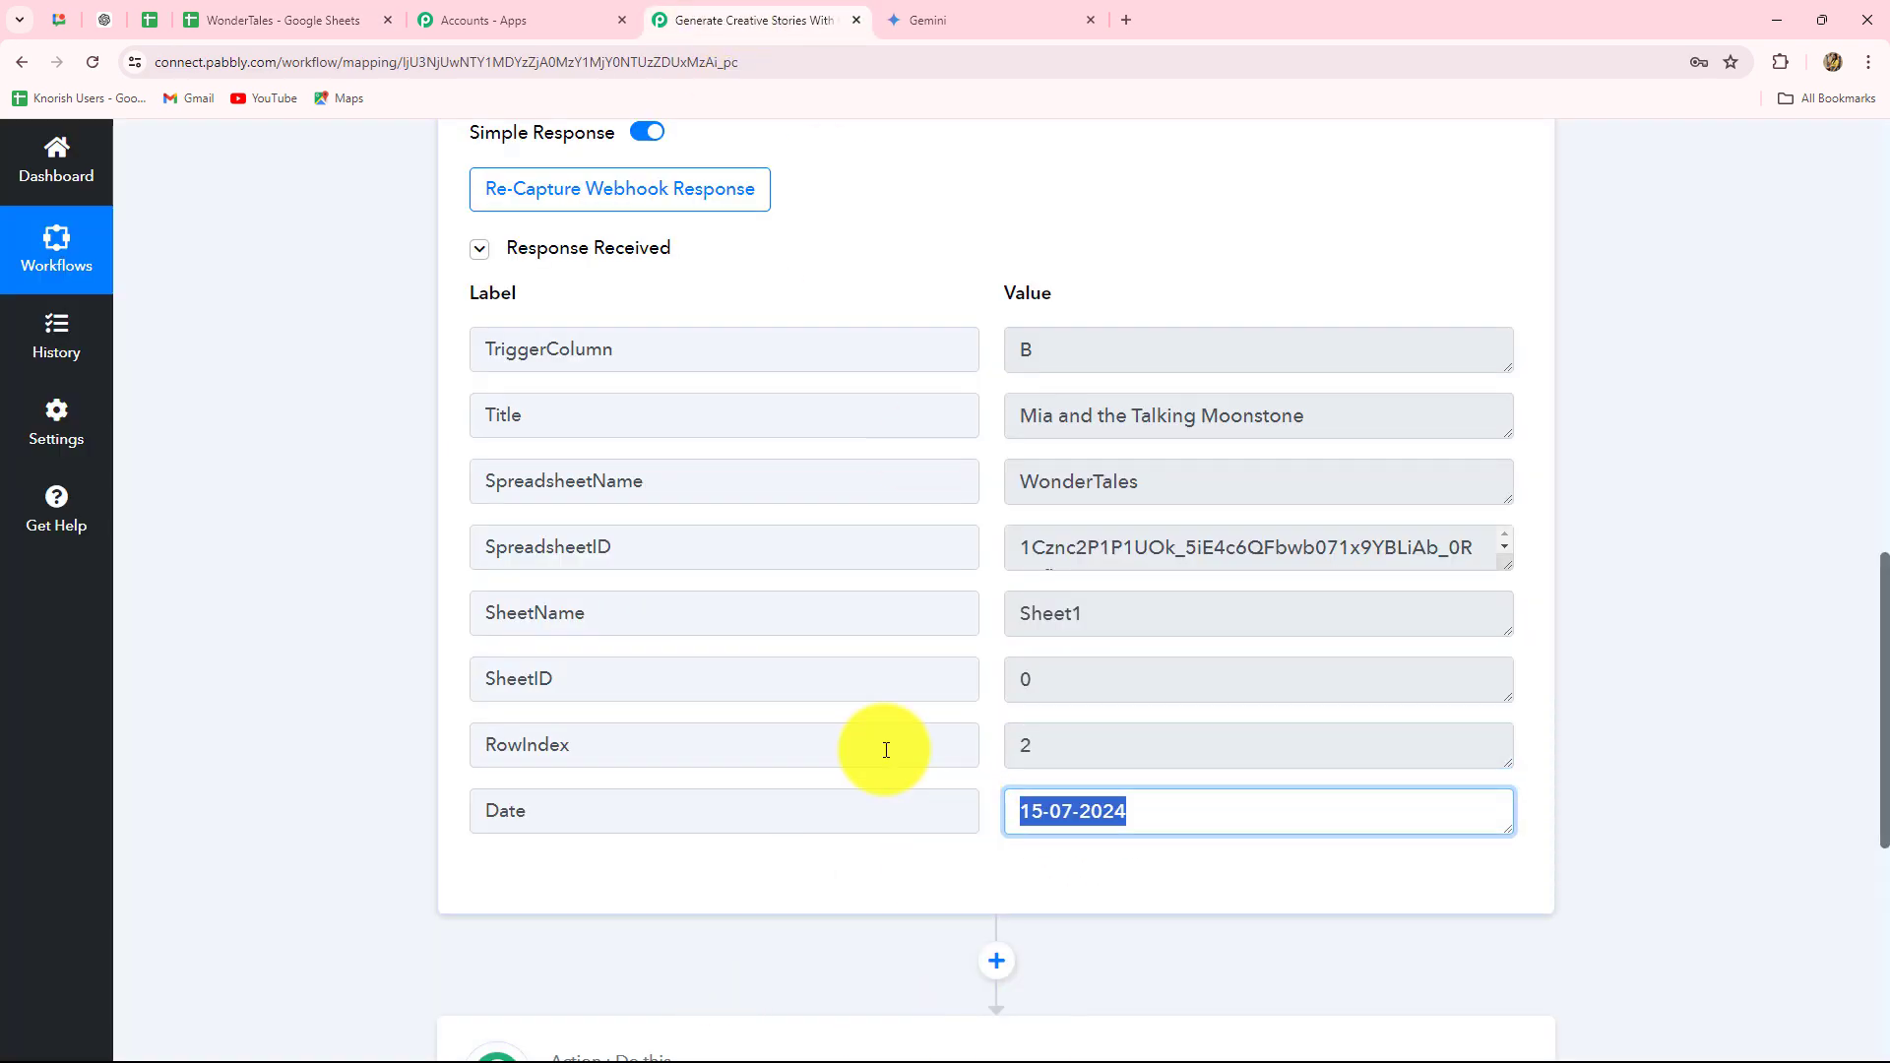
click(254, 16)
click(829, 16)
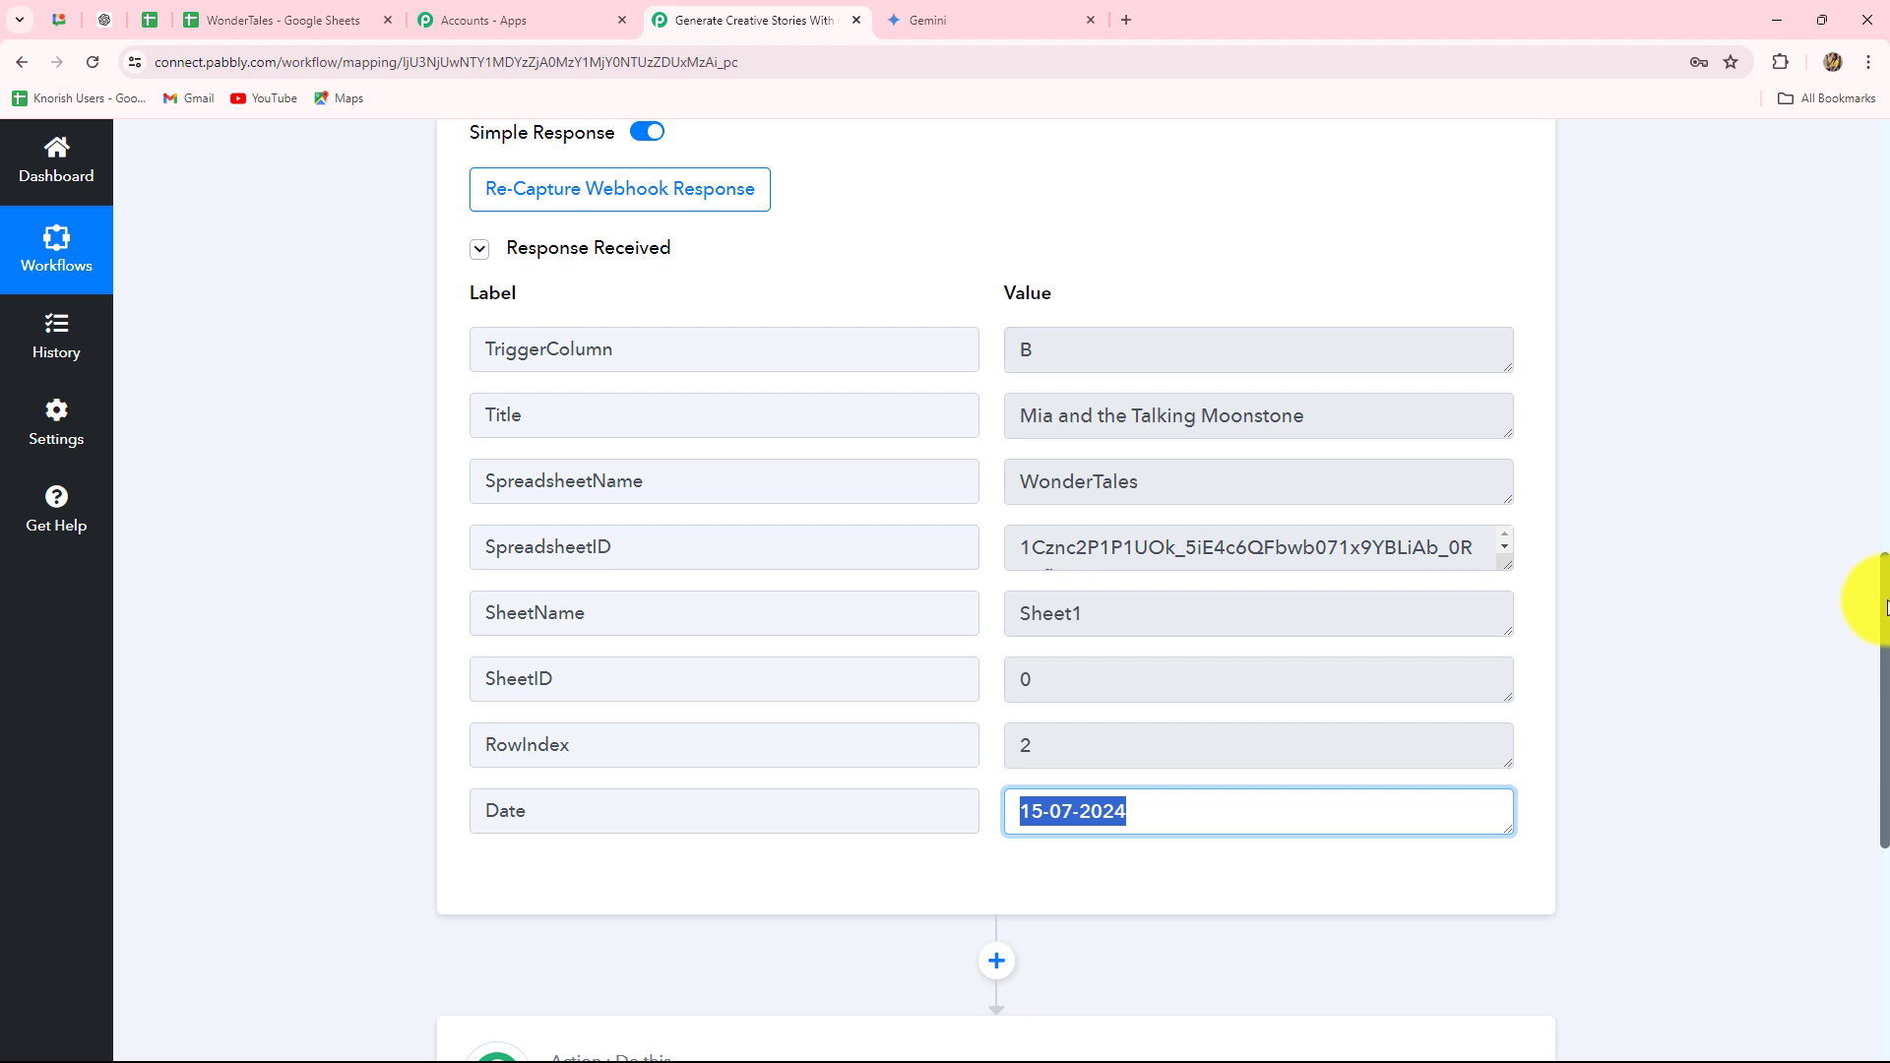
Enable the Pabbly Connect Webhooks add-on's Send On Event option for the WonderTales spreadsheet.
click(258, 20)
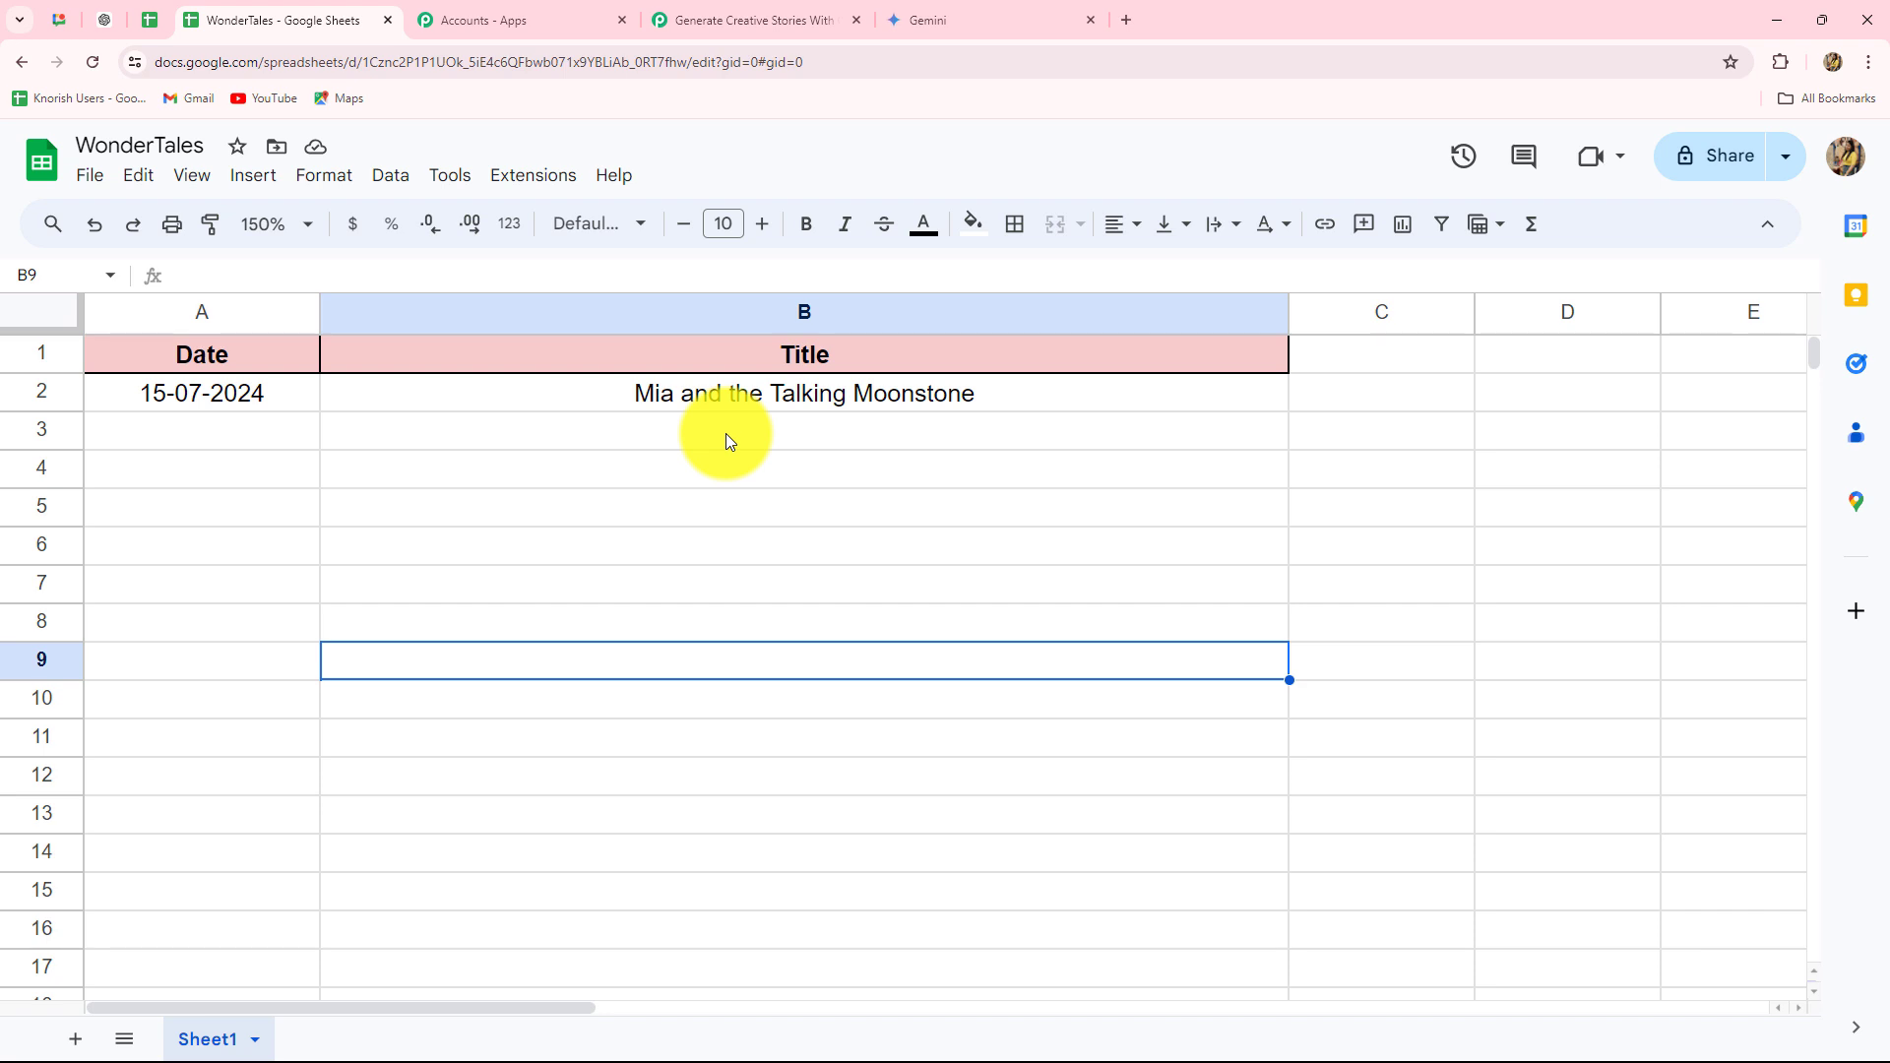
click(543, 187)
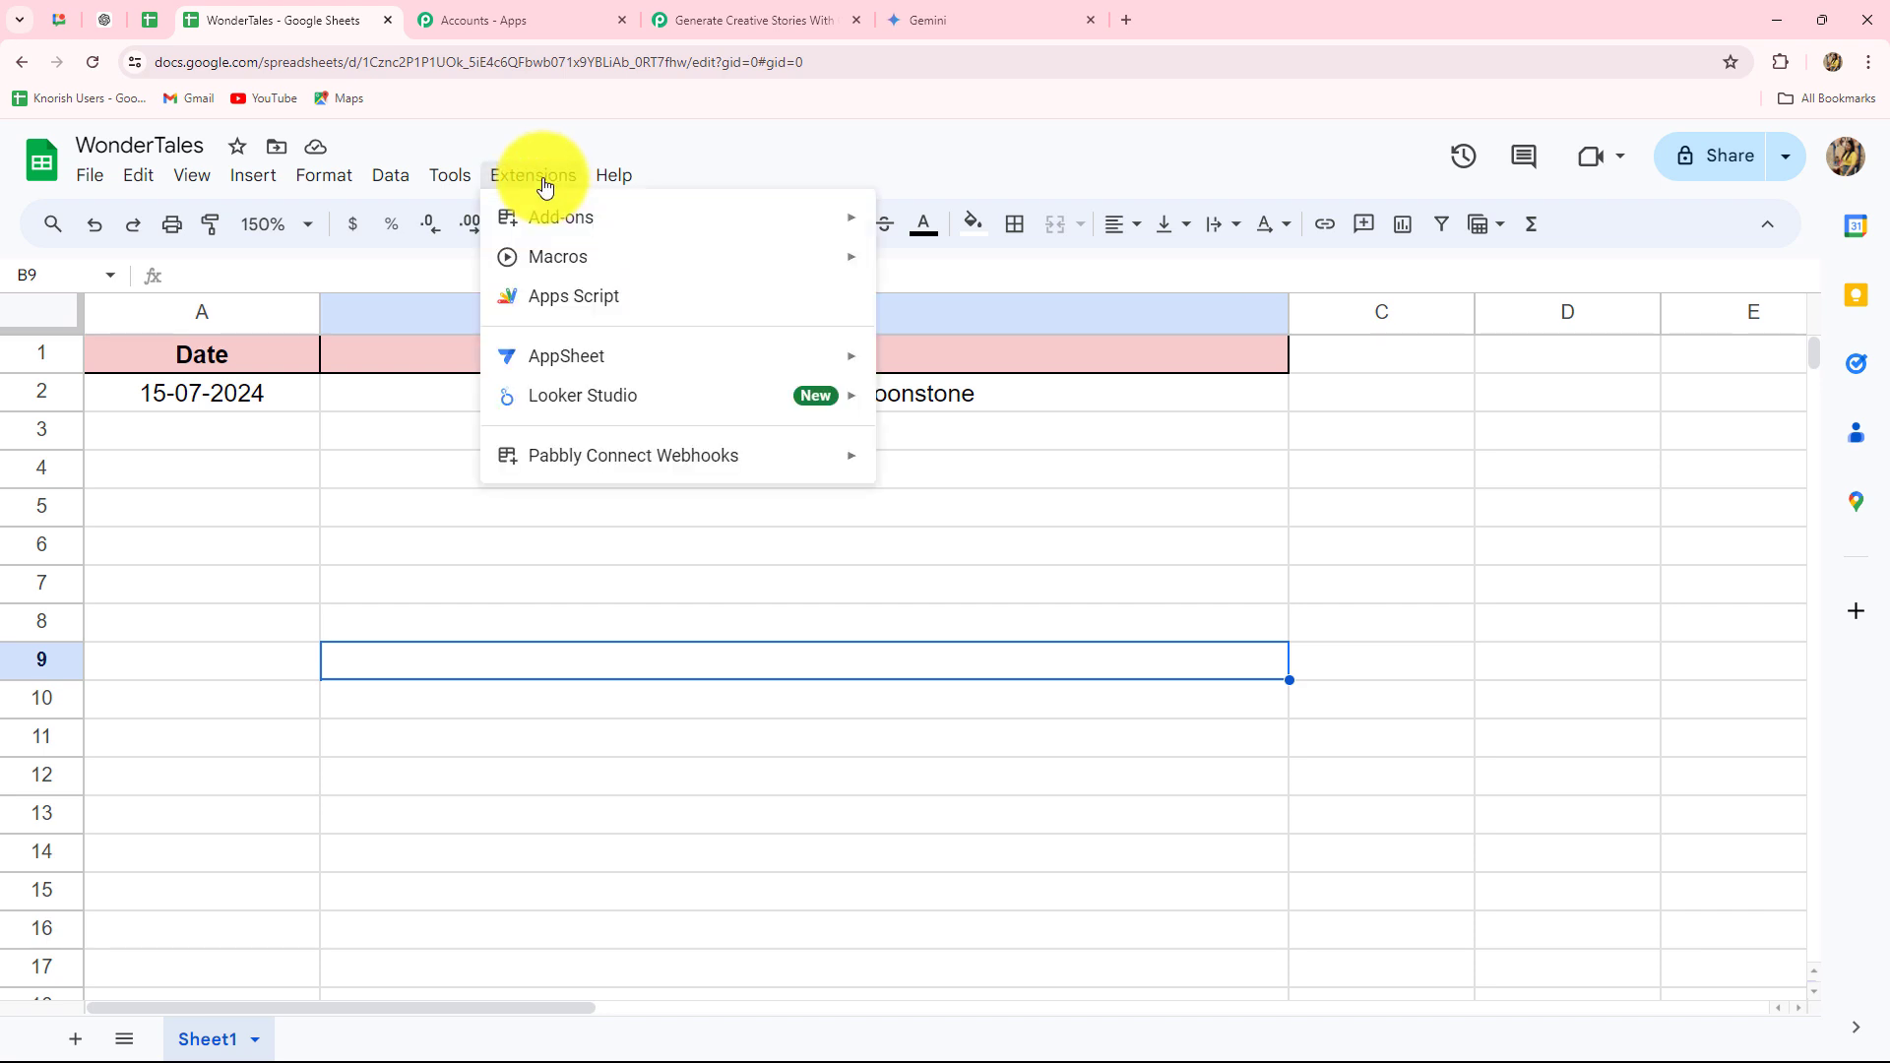
mouse_move(548, 459)
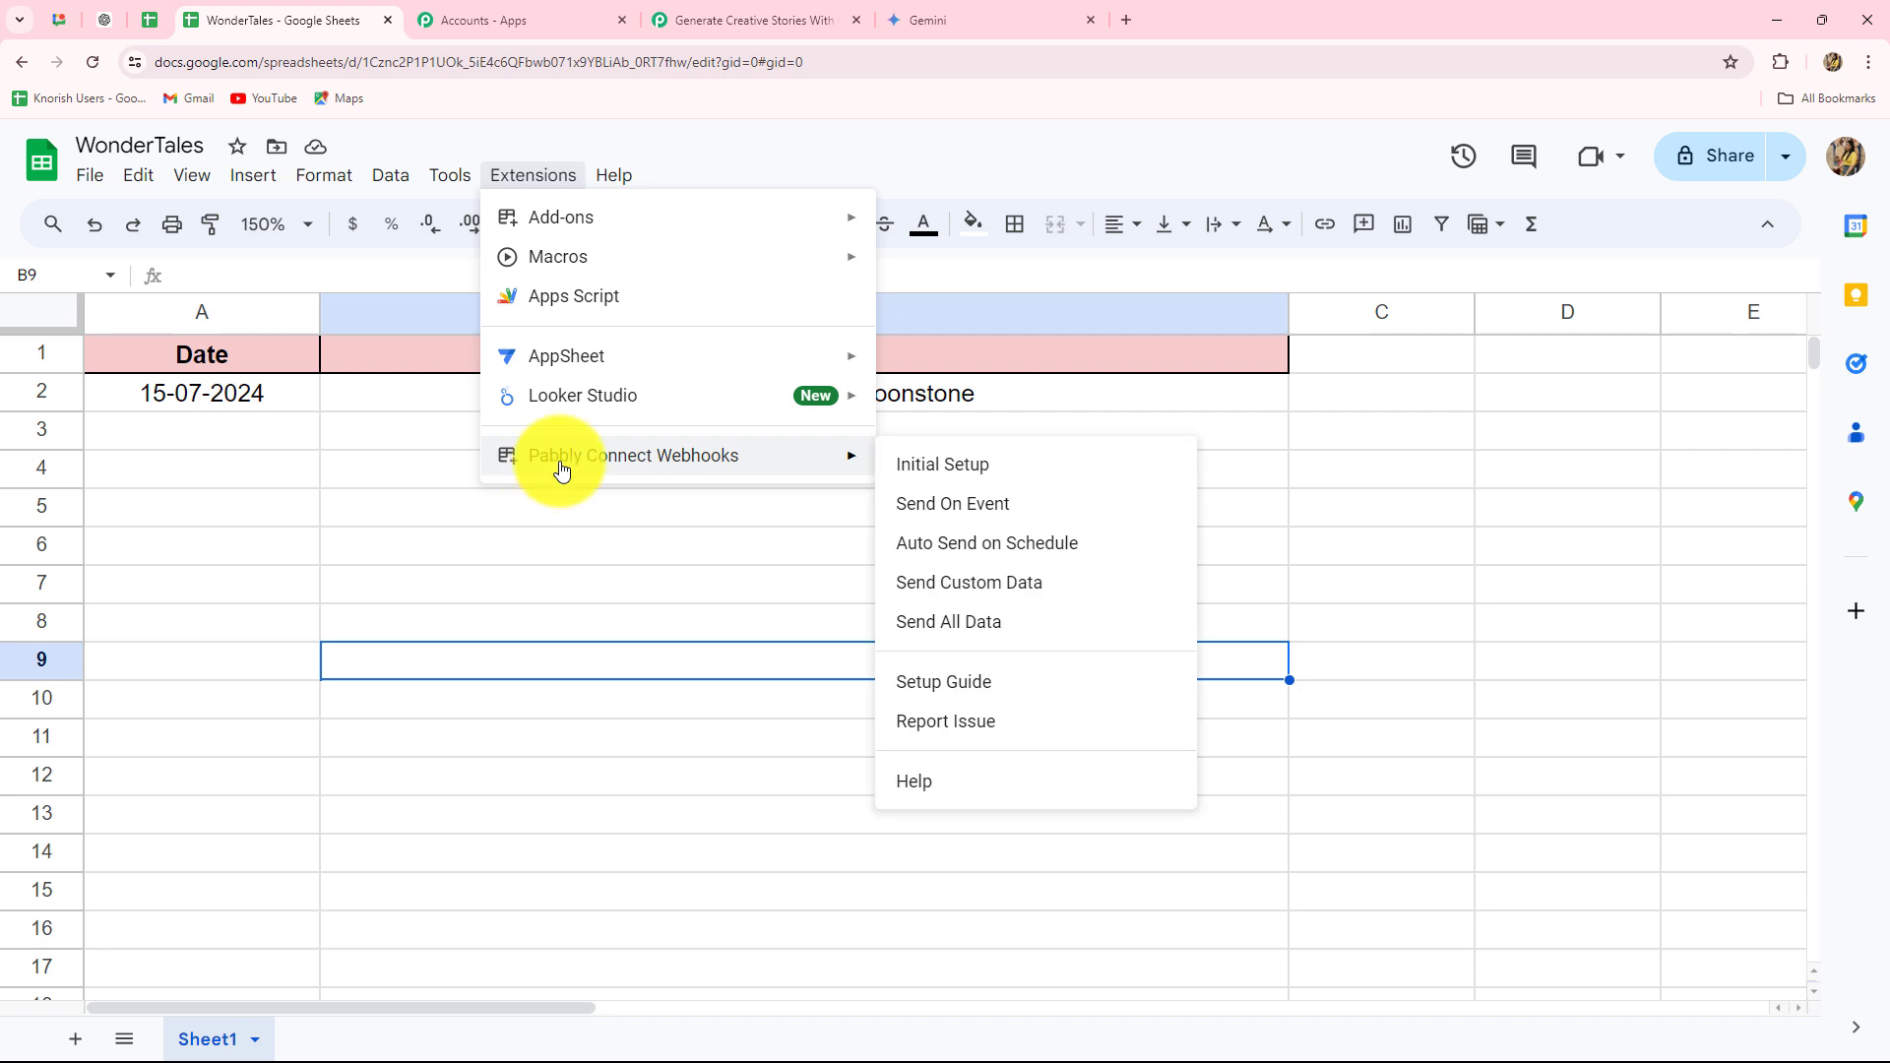
click(901, 507)
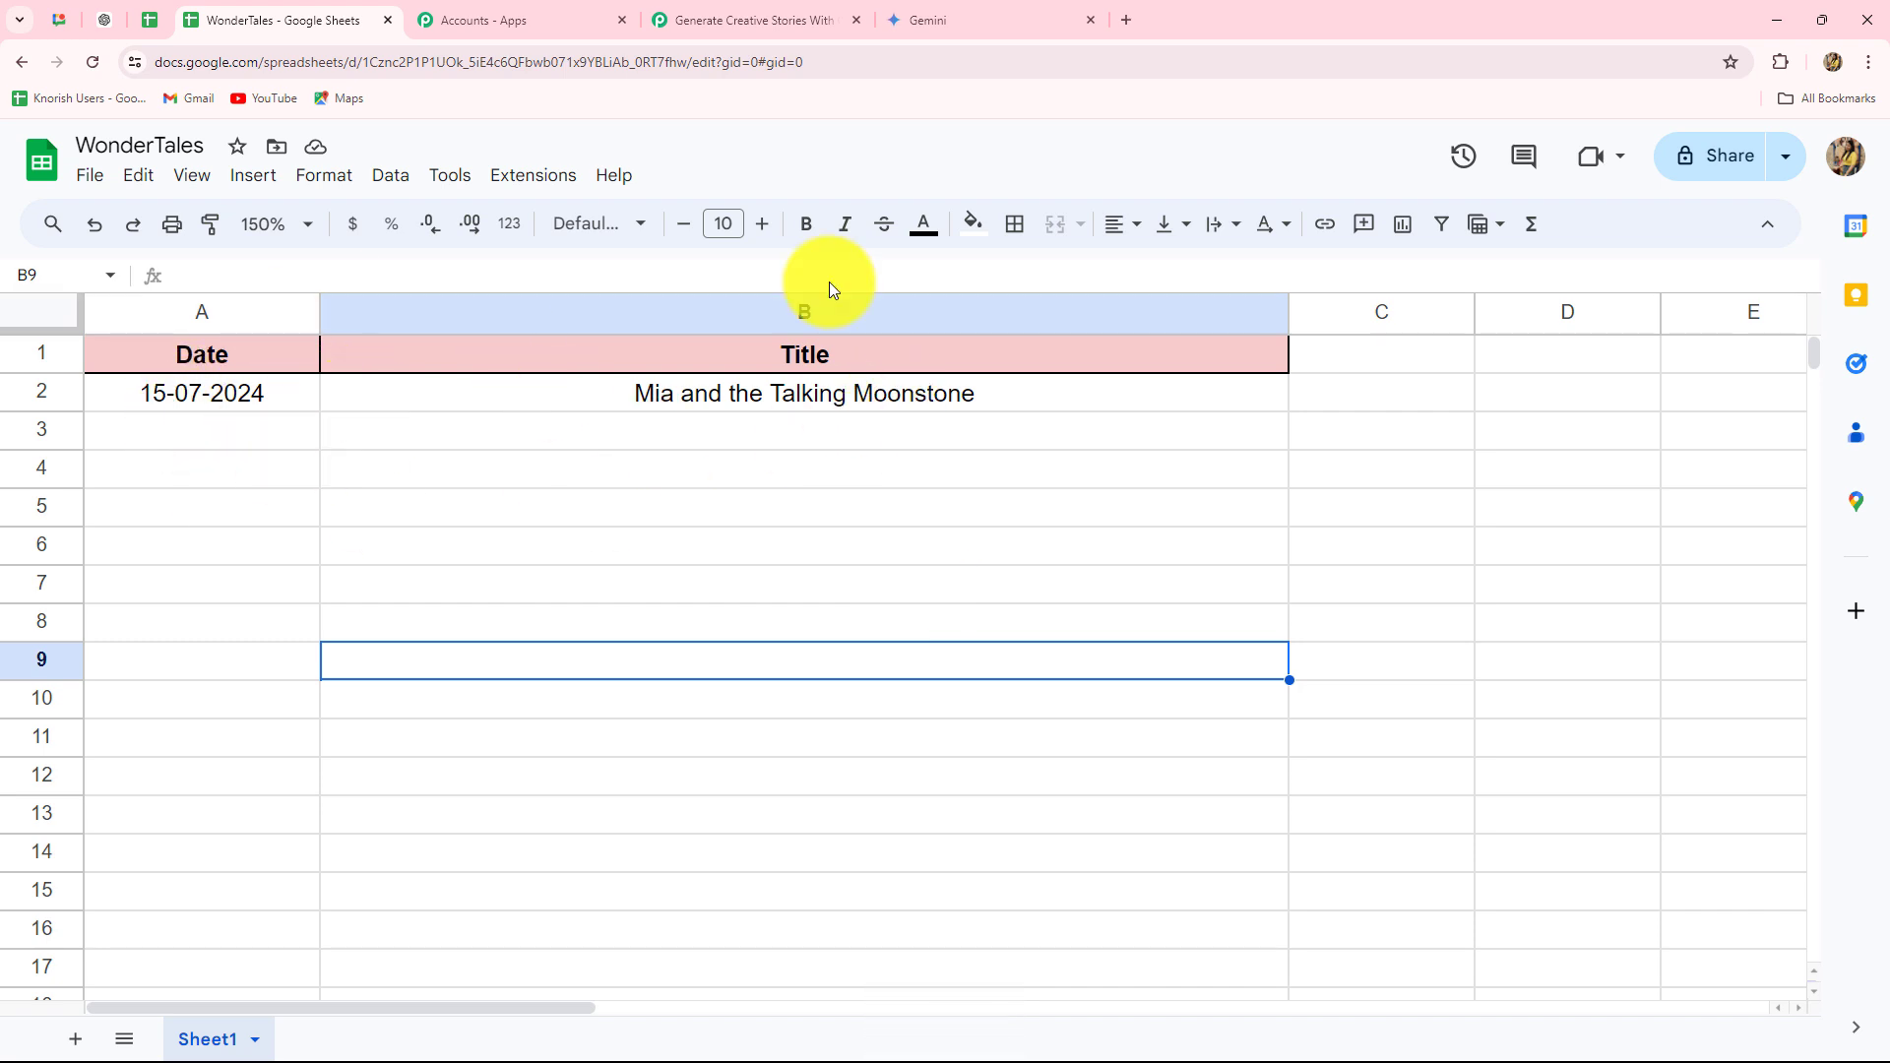
Review the captured Title value and the unconfigured action step in the Pabbly Connect workflow, then look at the Gemini page.
click(755, 20)
scroll(1671, 626, down, 5)
scroll(1669, 624, down, 2)
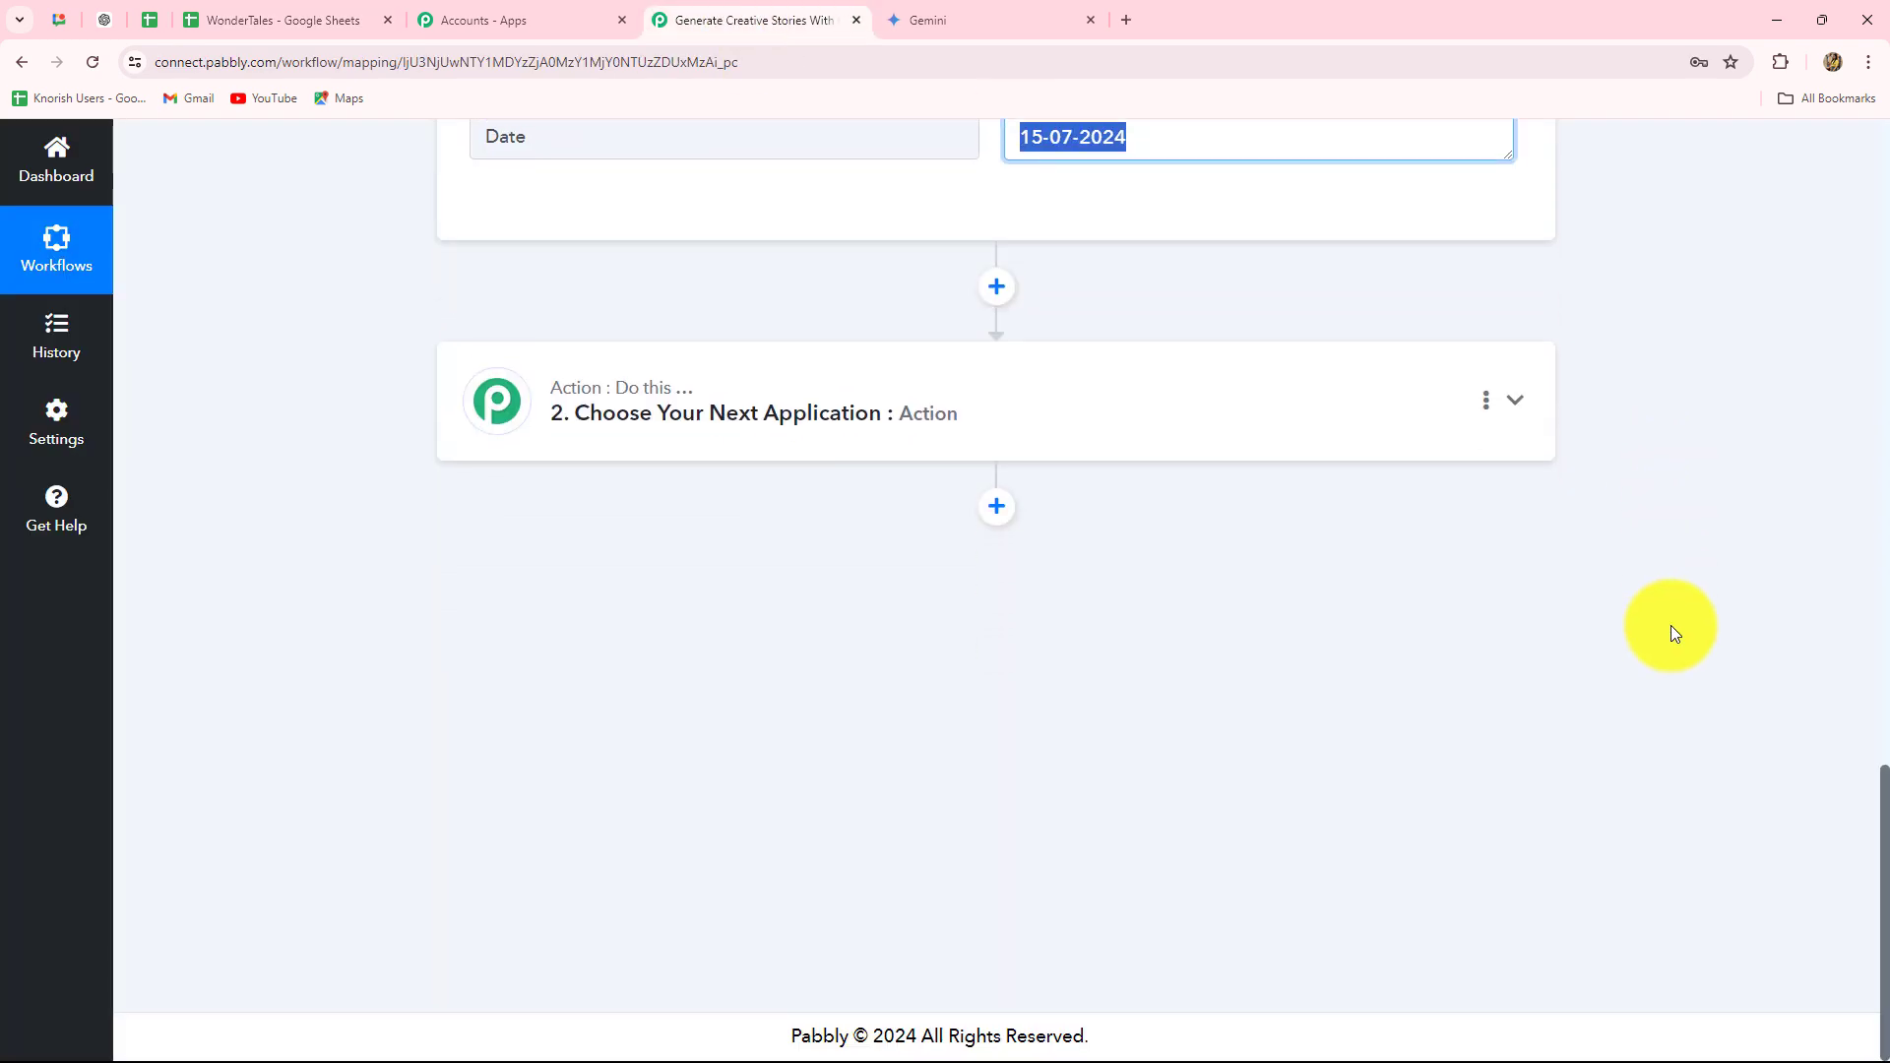
scroll(1671, 629, up, 4)
scroll(1170, 537, up, 3)
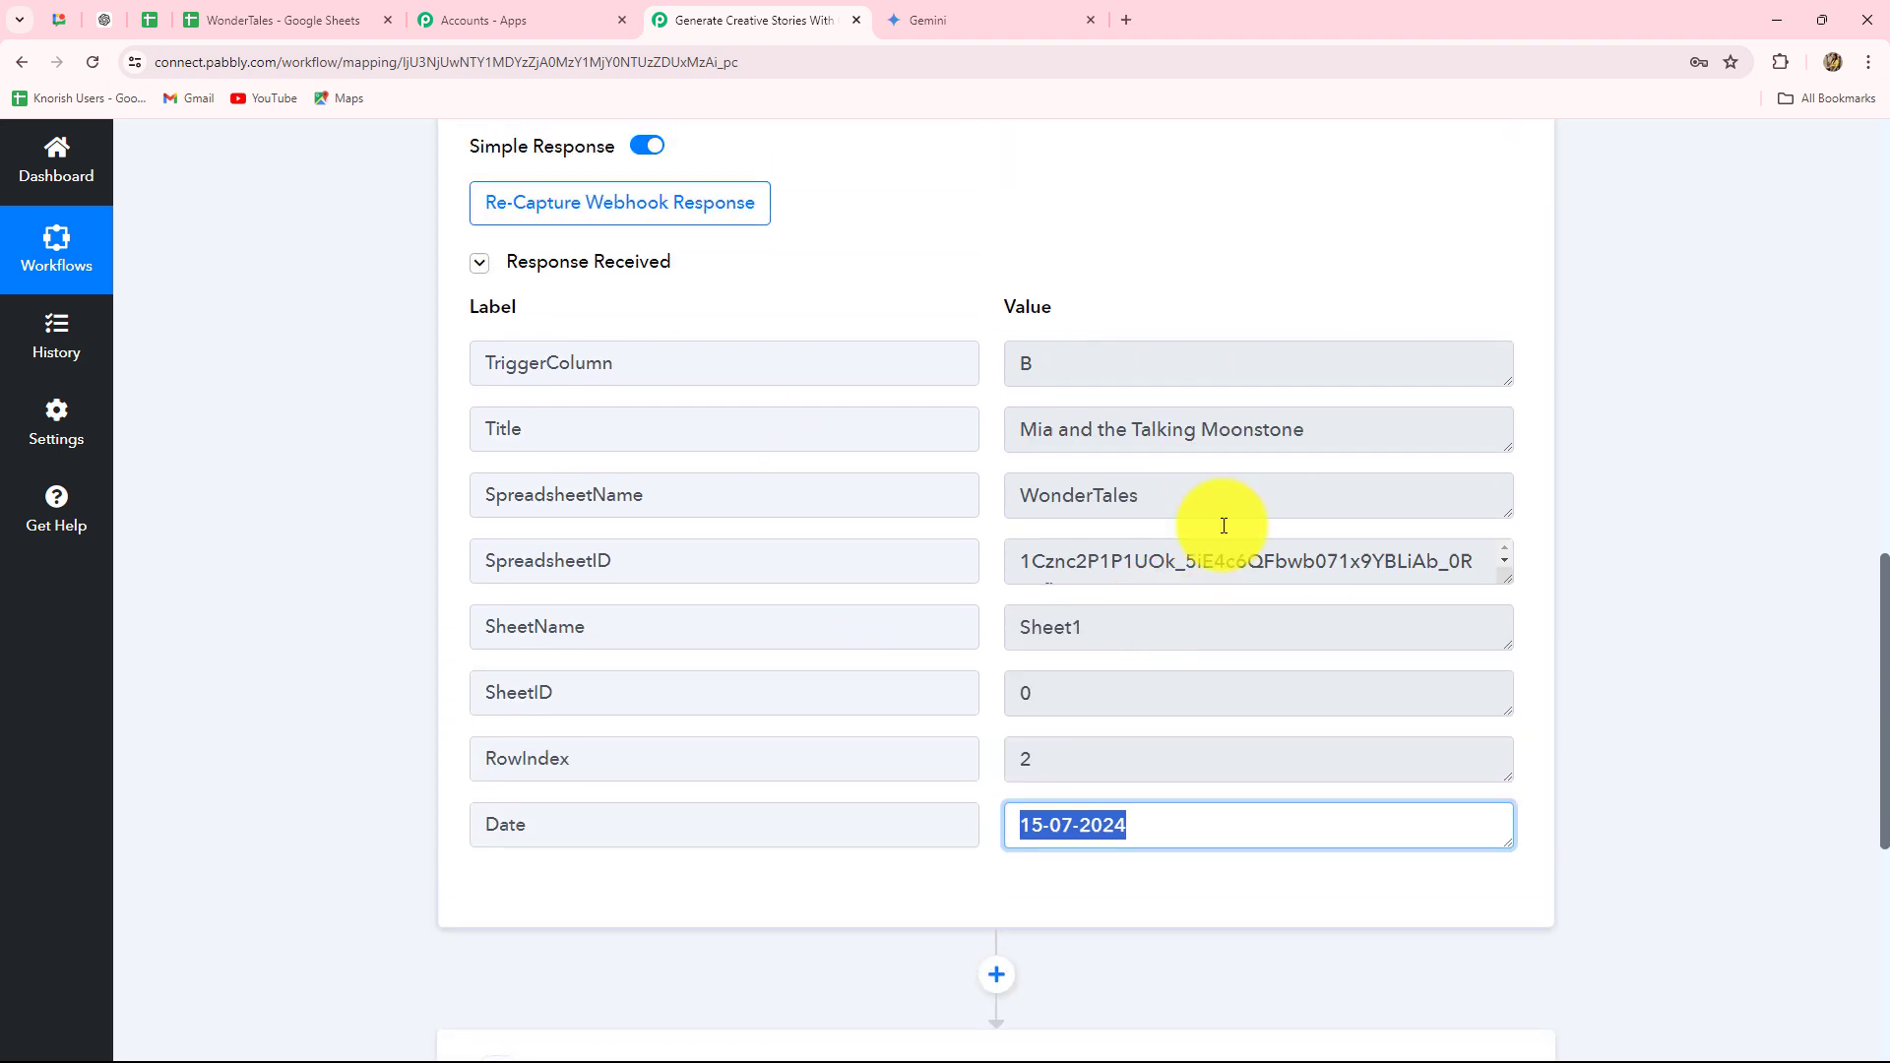
drag(1320, 431, 962, 431)
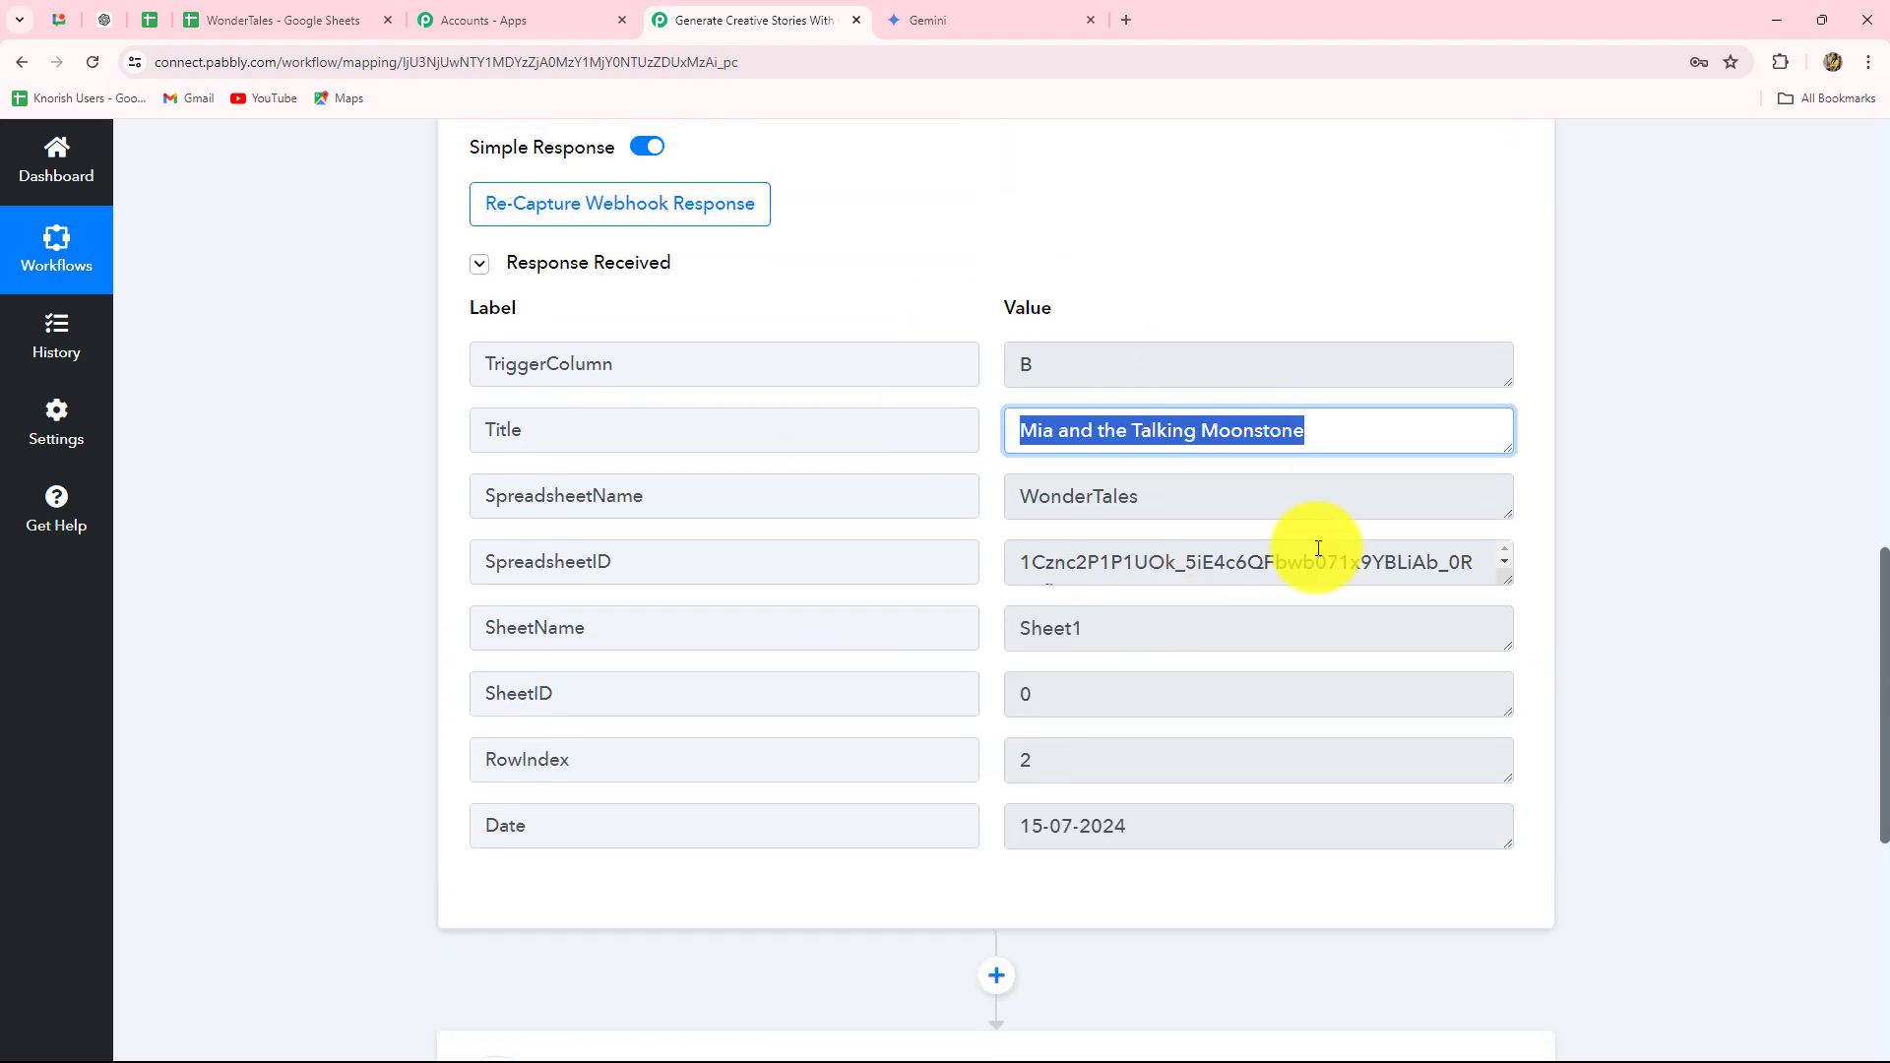
scroll(1854, 620, down, 4)
scroll(1854, 620, down, 3)
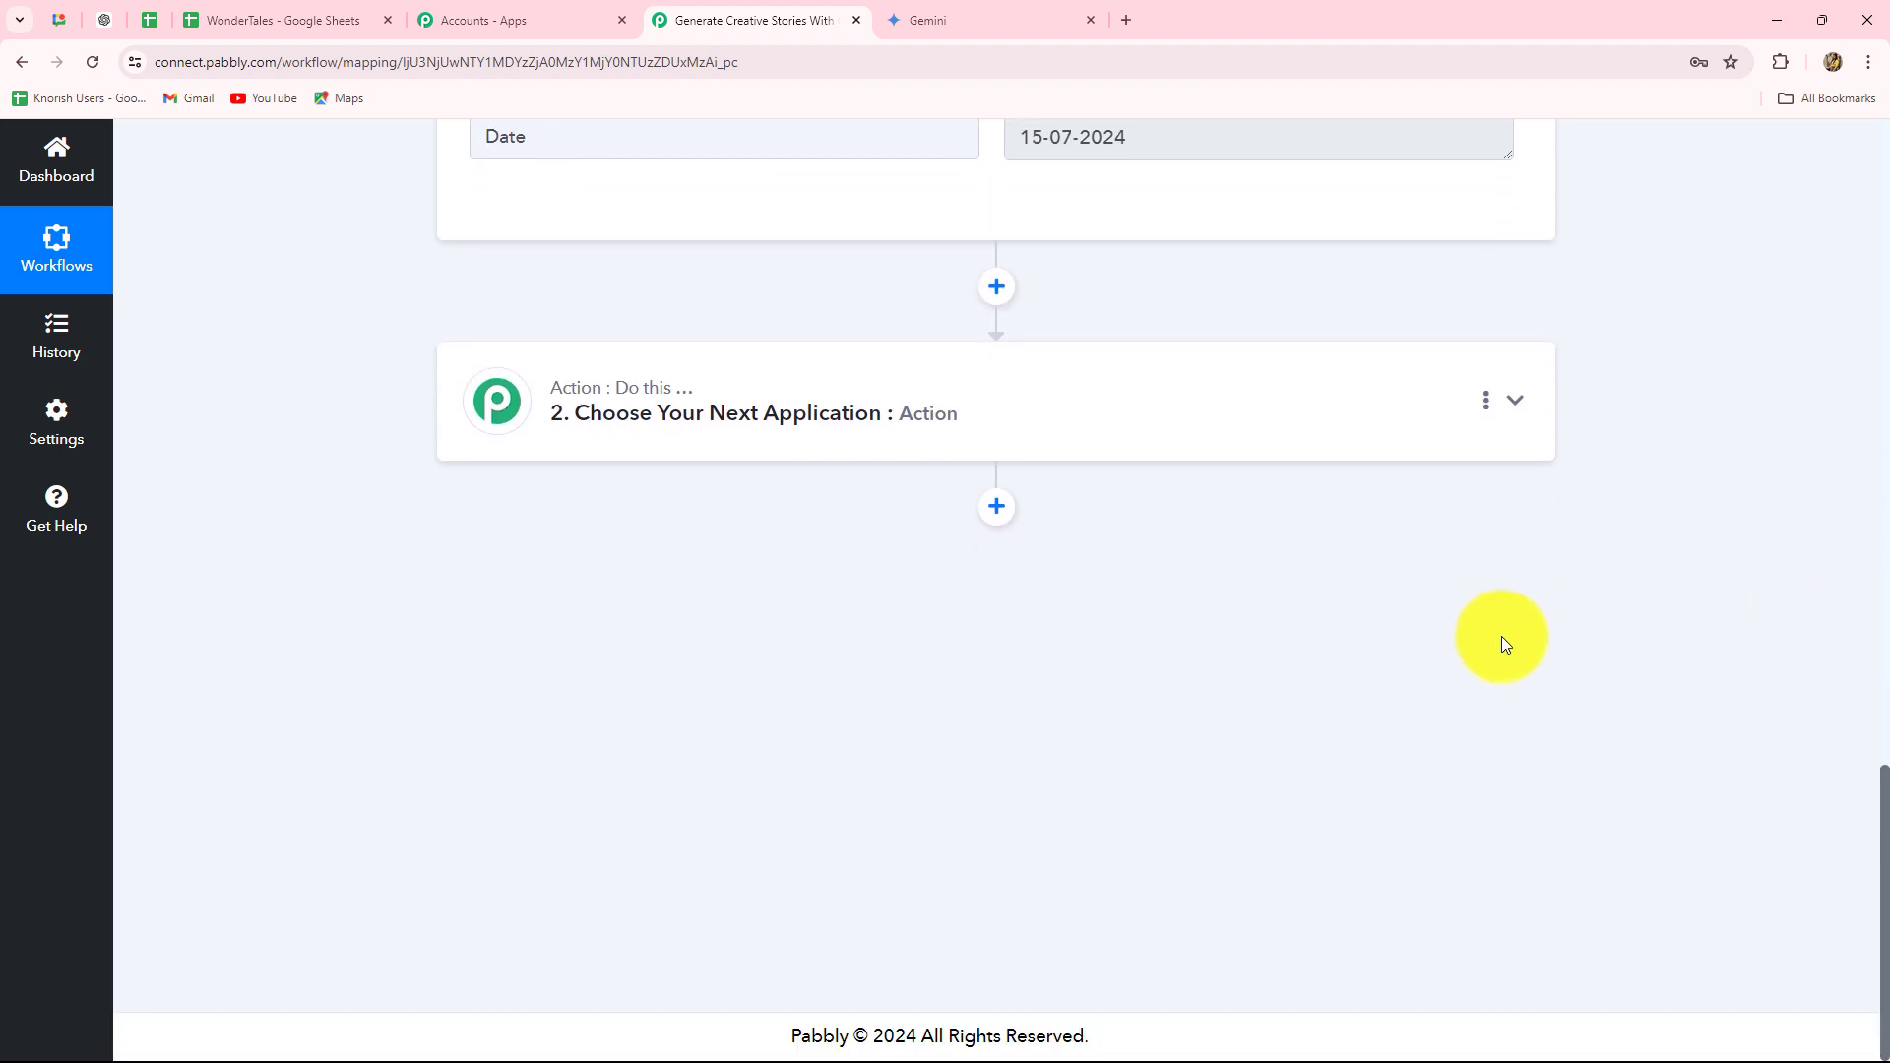
click(973, 21)
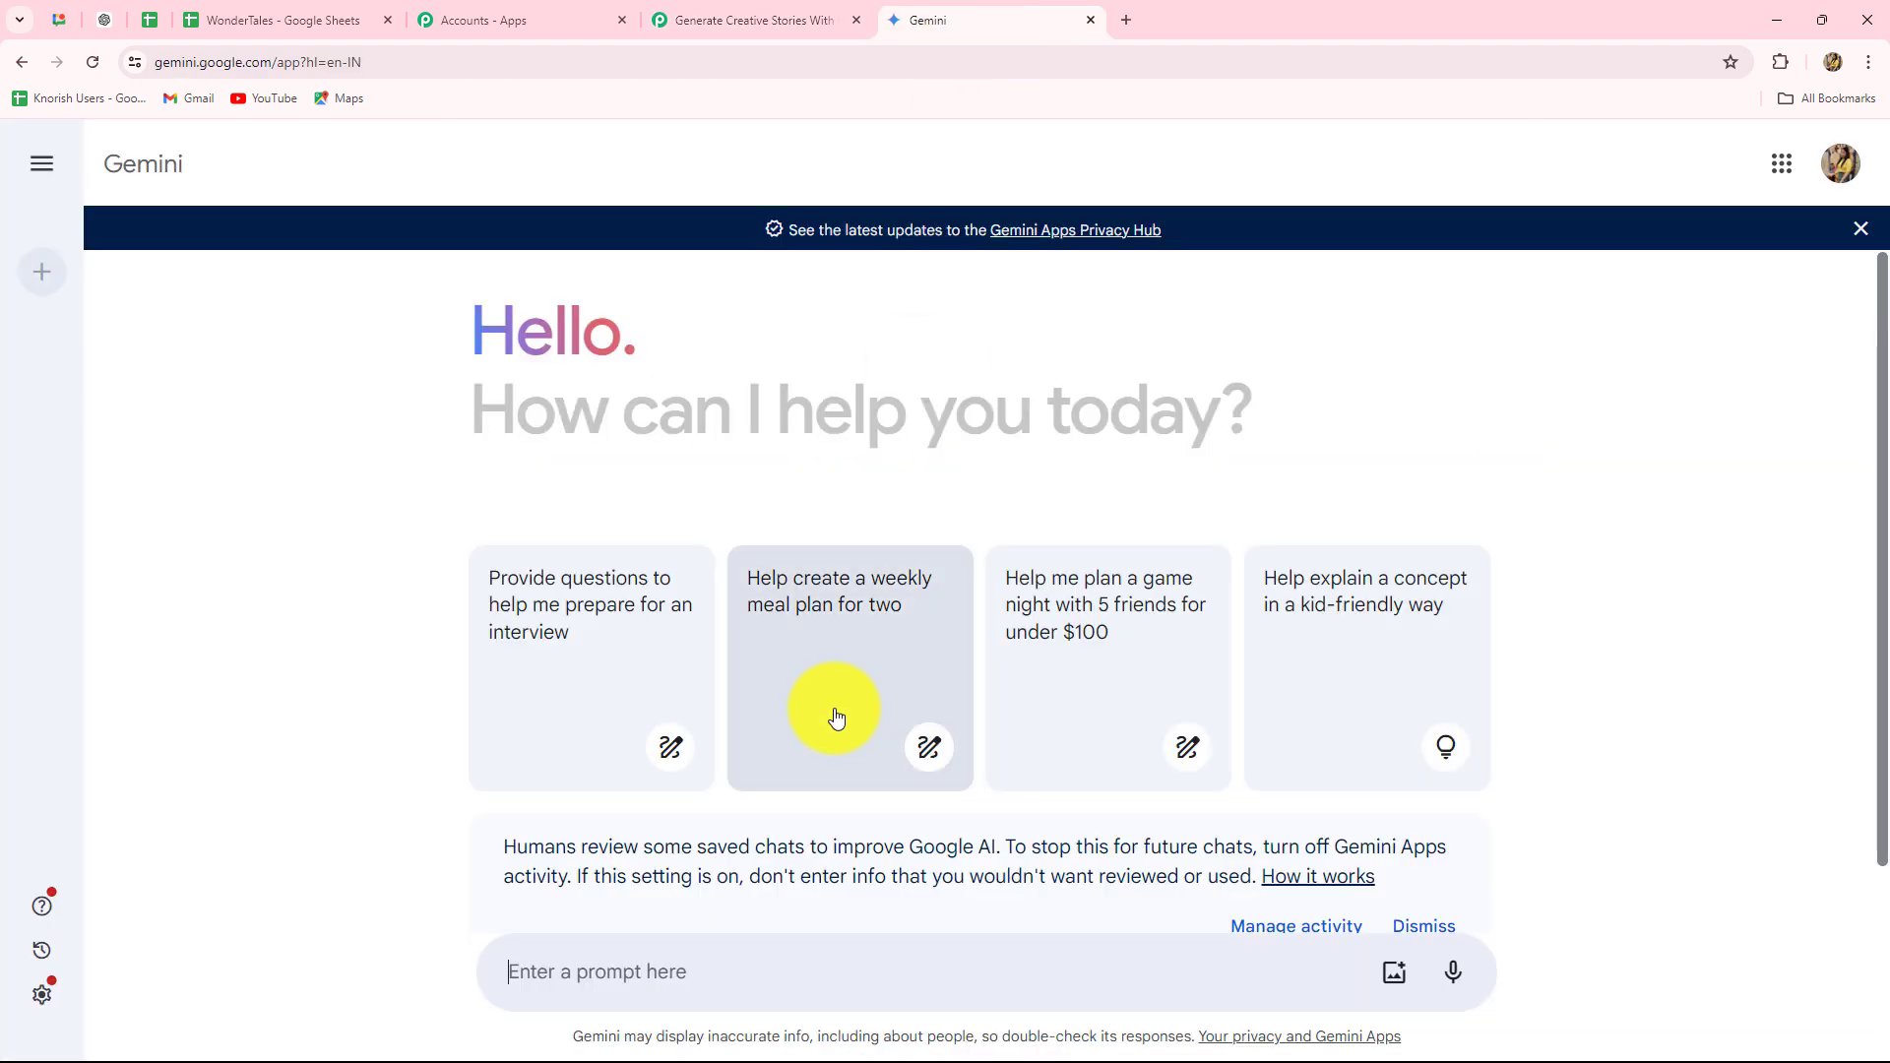
click(746, 39)
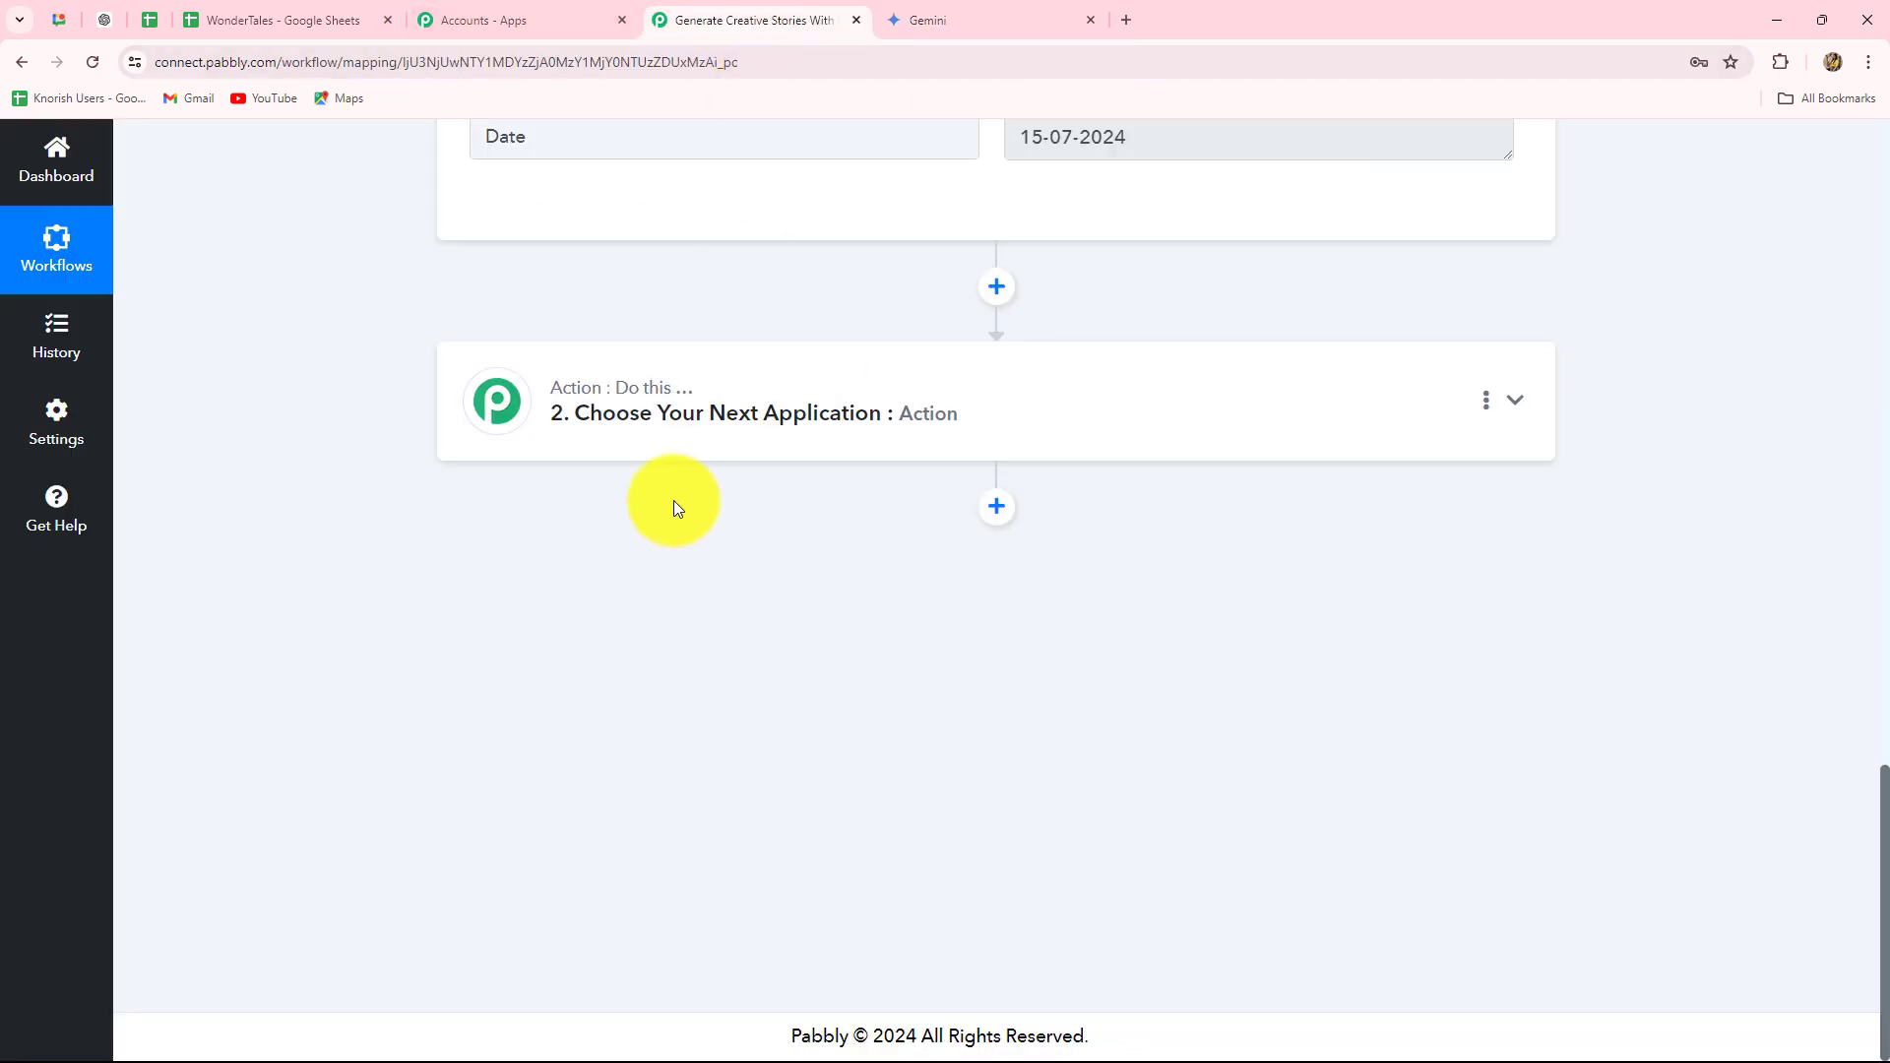
Set the workflow's action step to Google Generative AI with the "Generate Content" event.
click(667, 421)
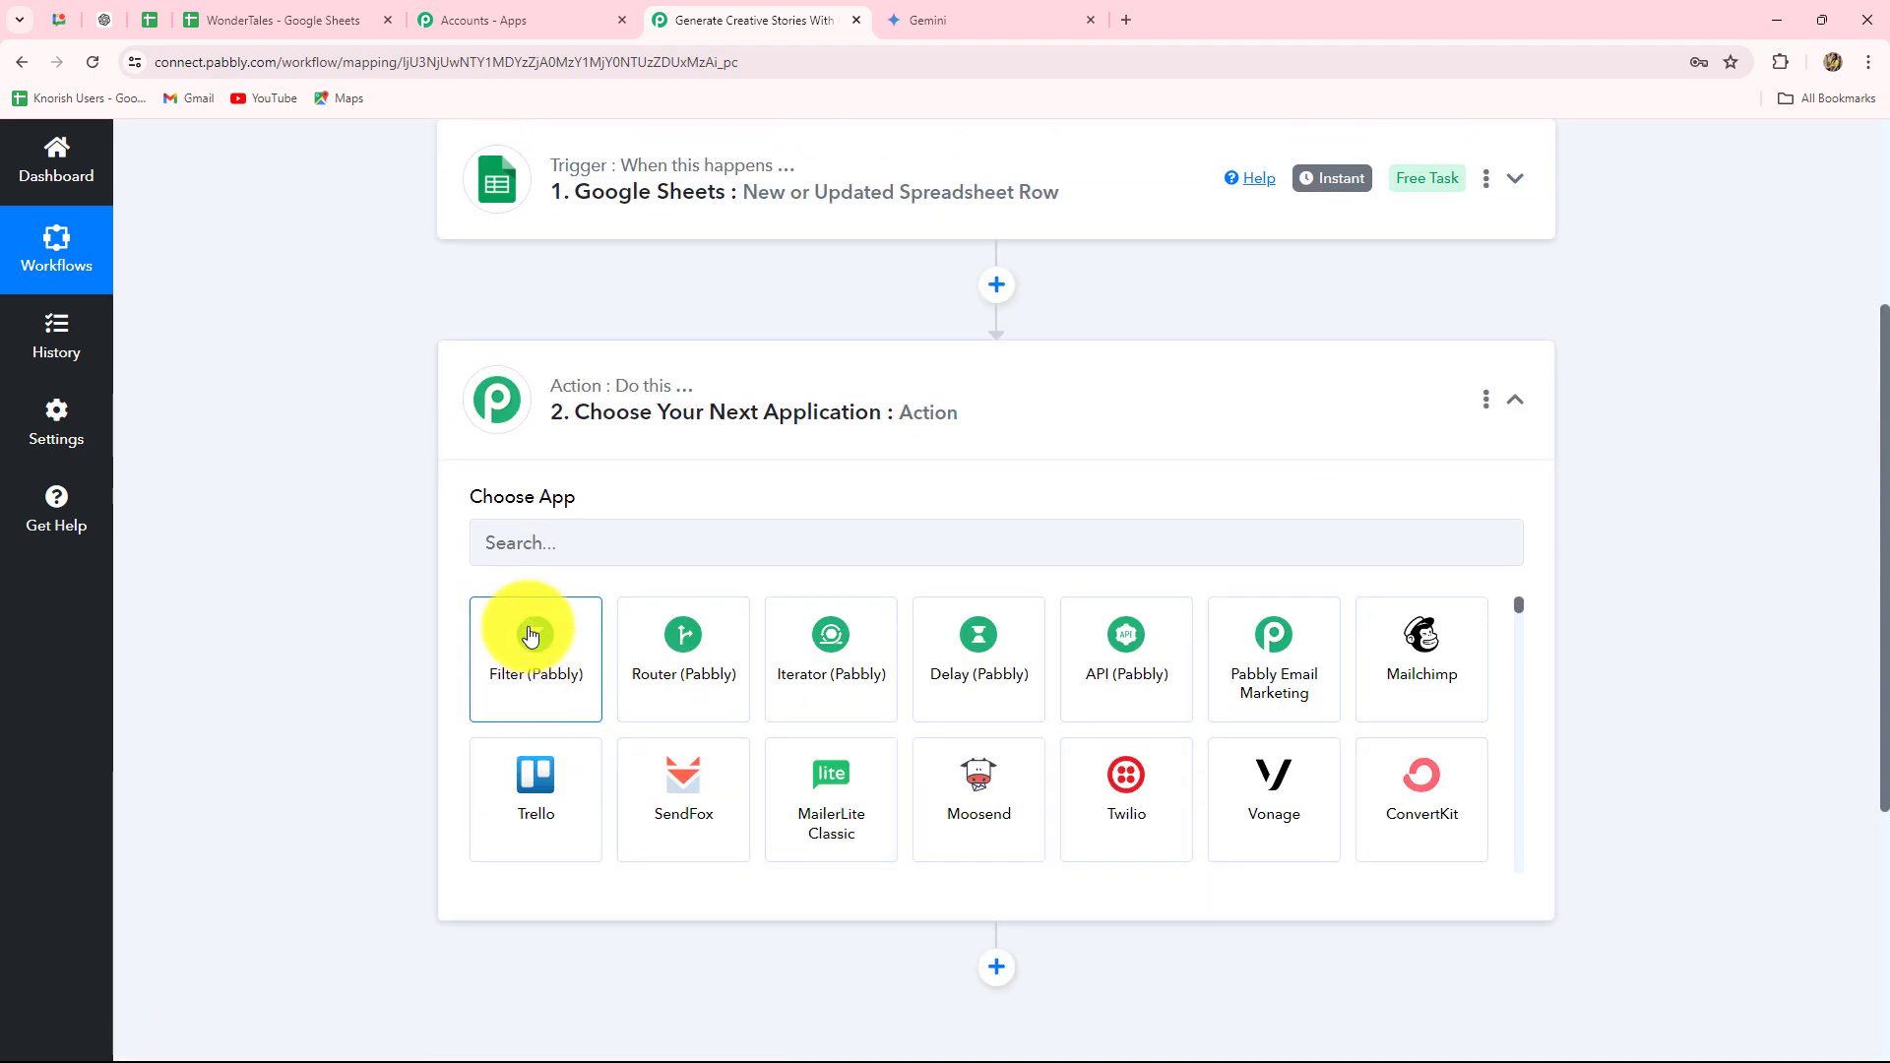
click(531, 547)
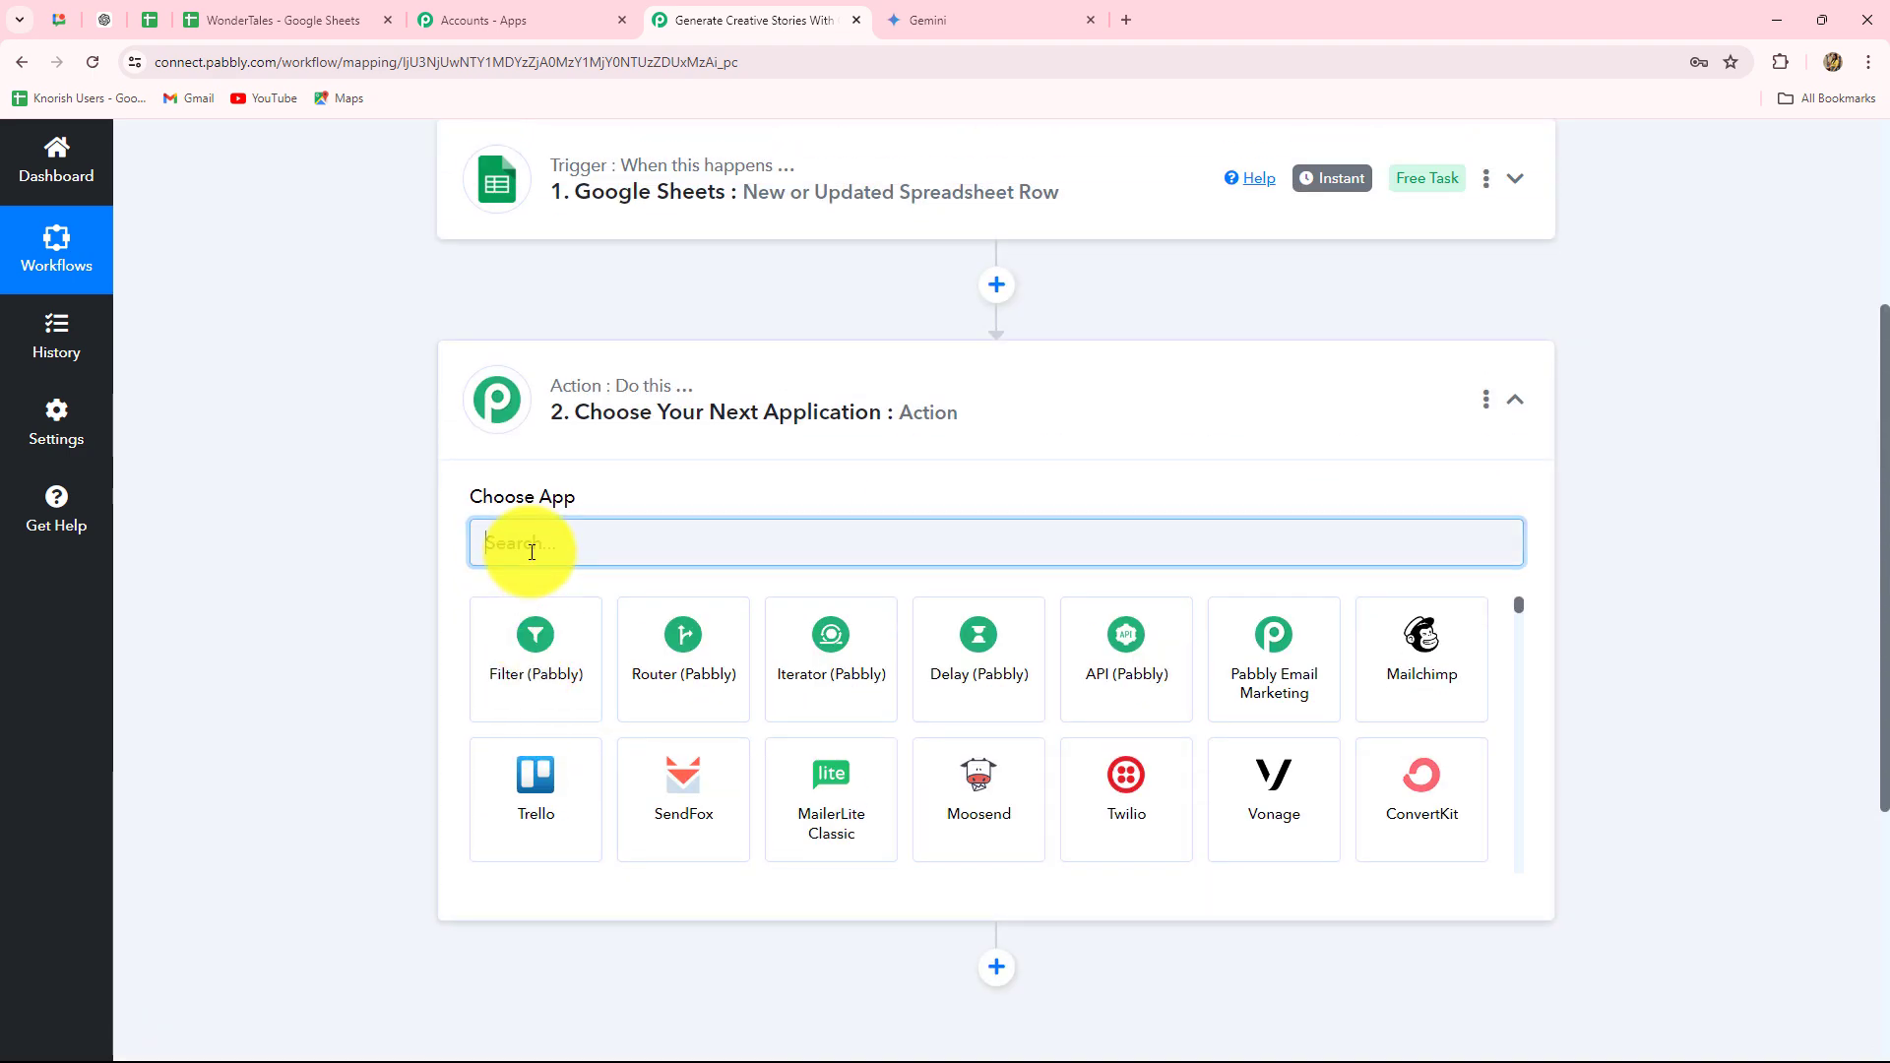
key(Caps_Lock)
text(Google)
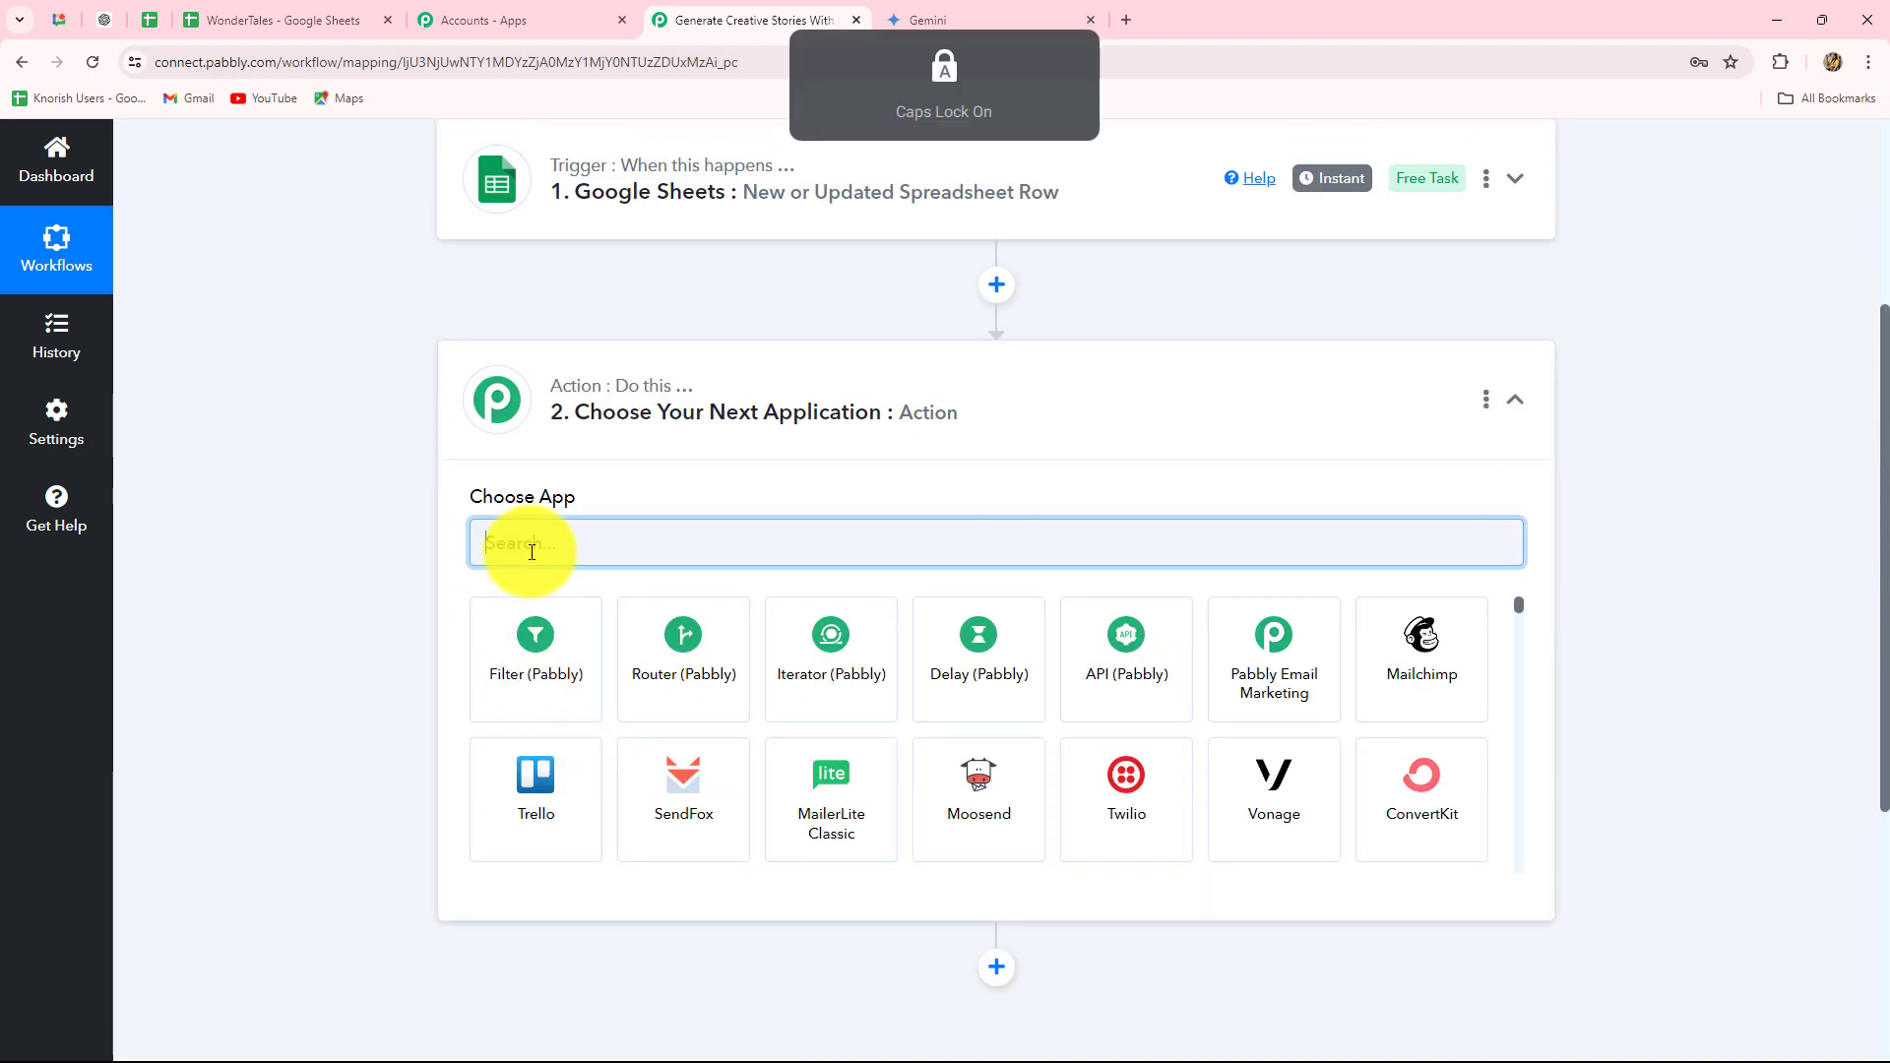
key(Caps_Lock)
text(Gen)
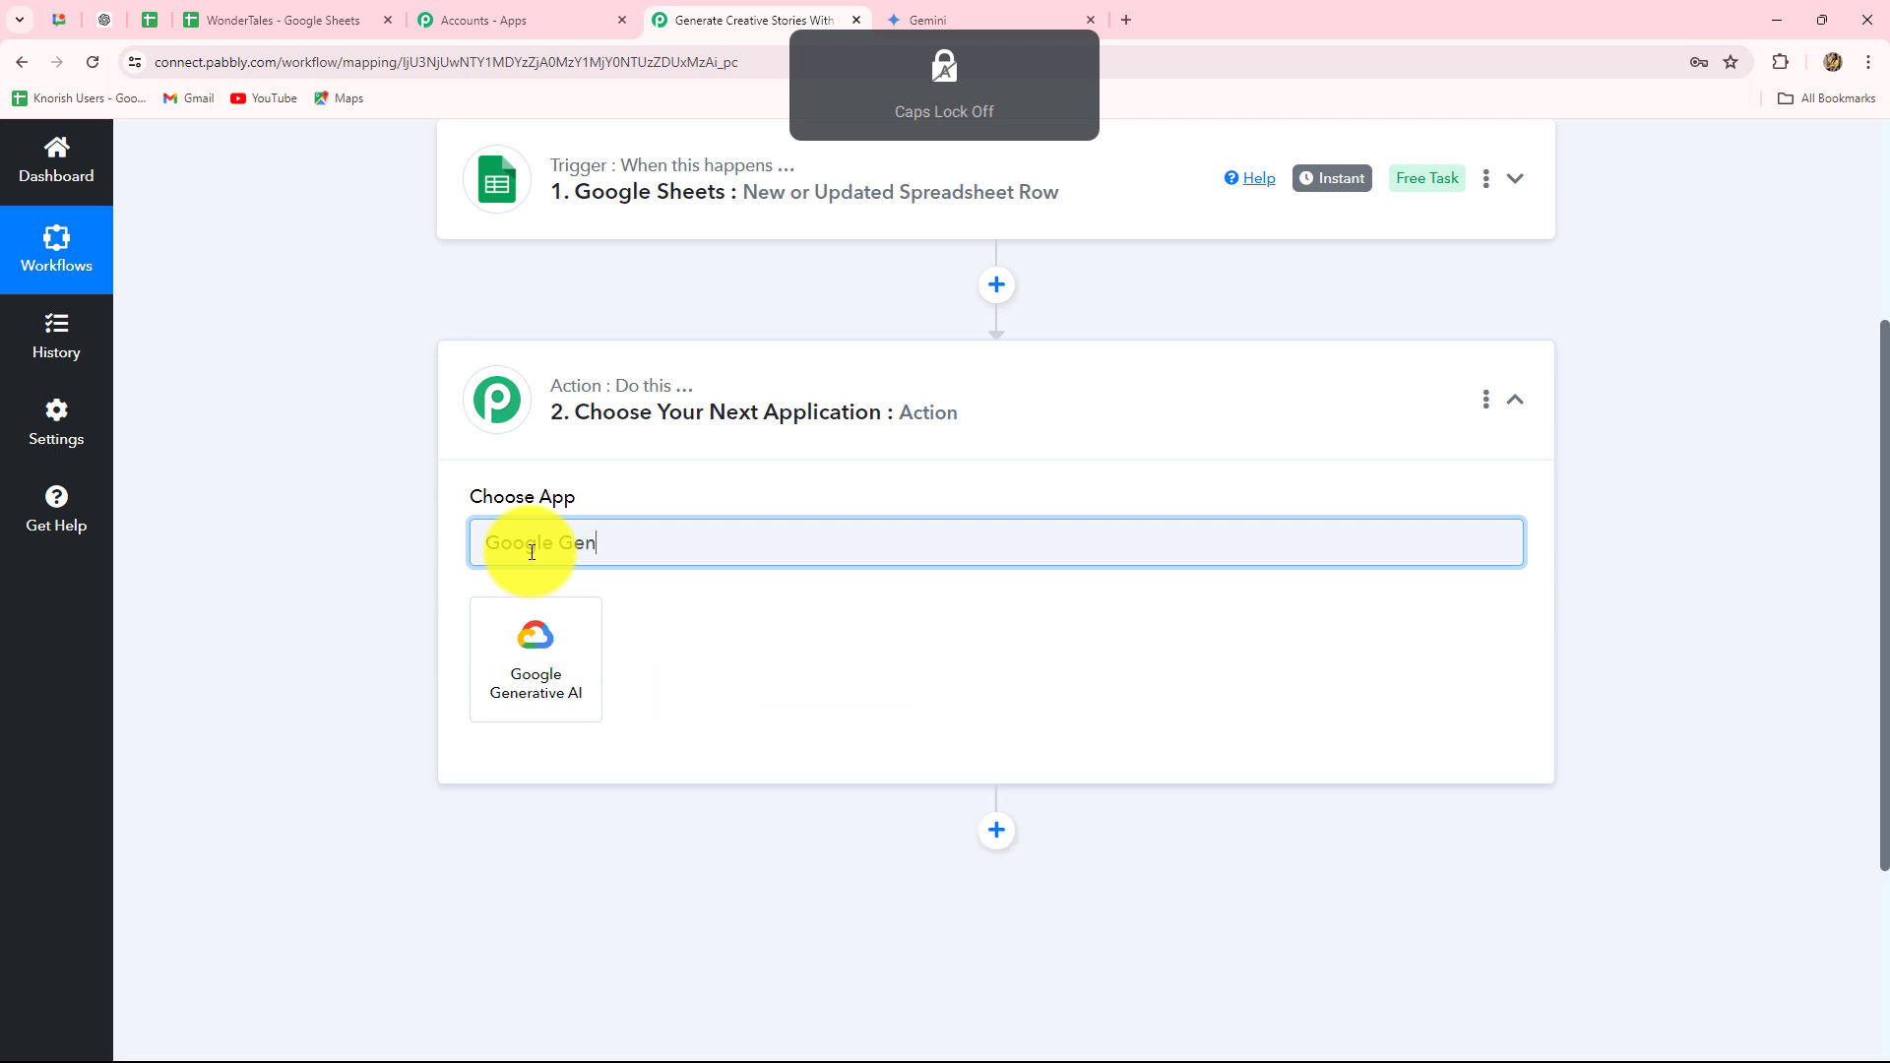
click(536, 660)
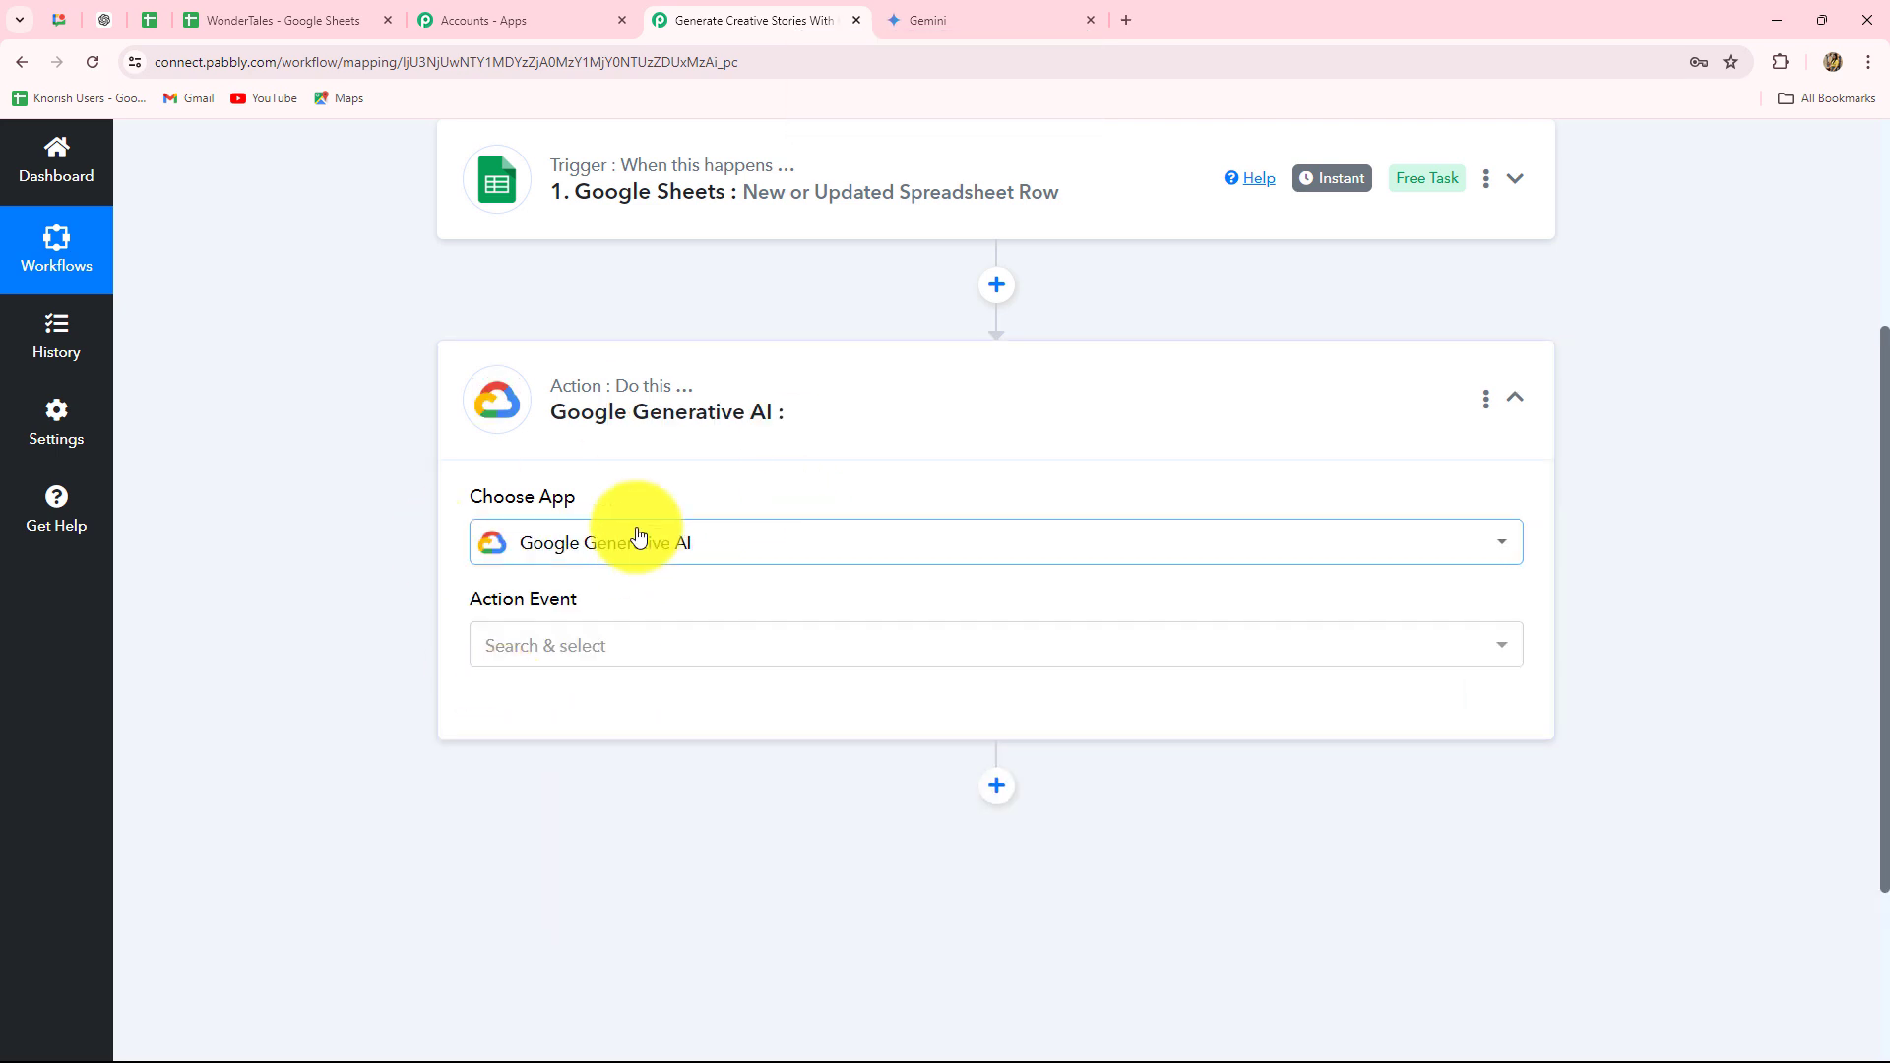
click(594, 646)
click(556, 799)
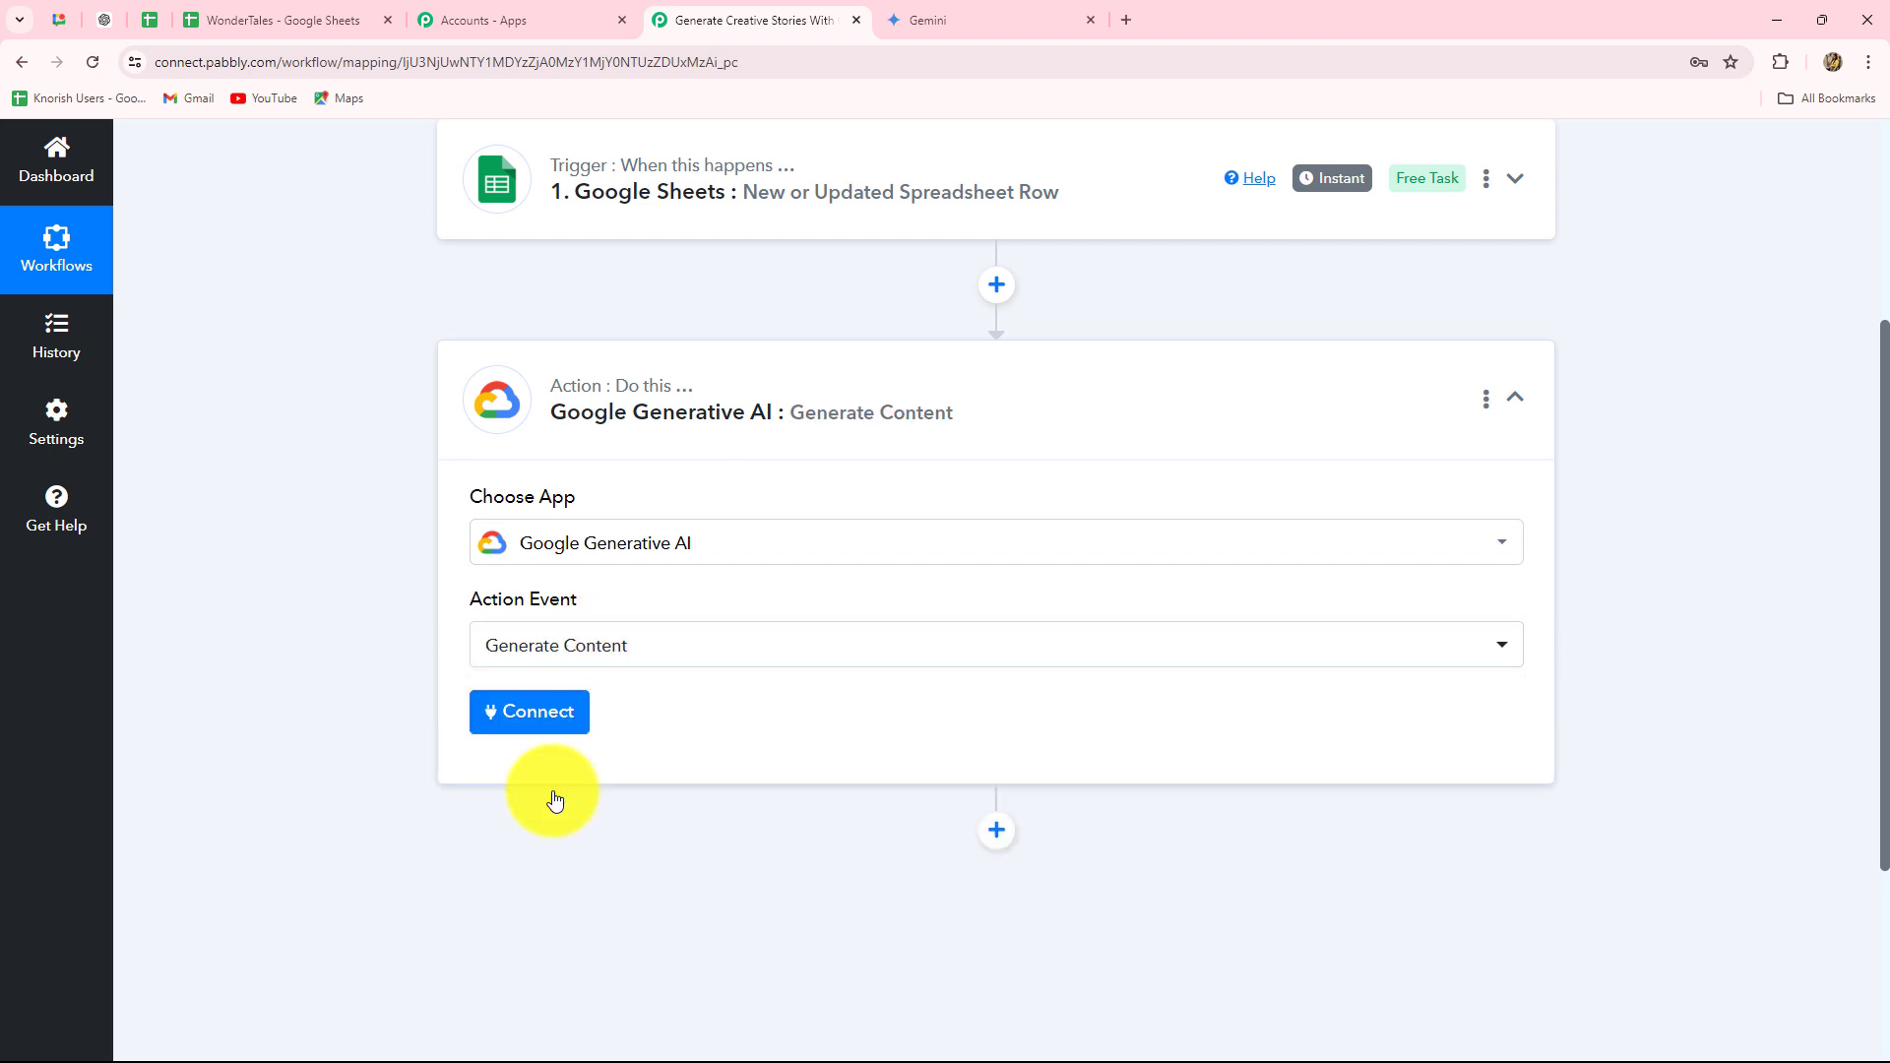
Start a new Google Generative AI connection for the action step and read the instructions for obtaining its API key.
click(526, 733)
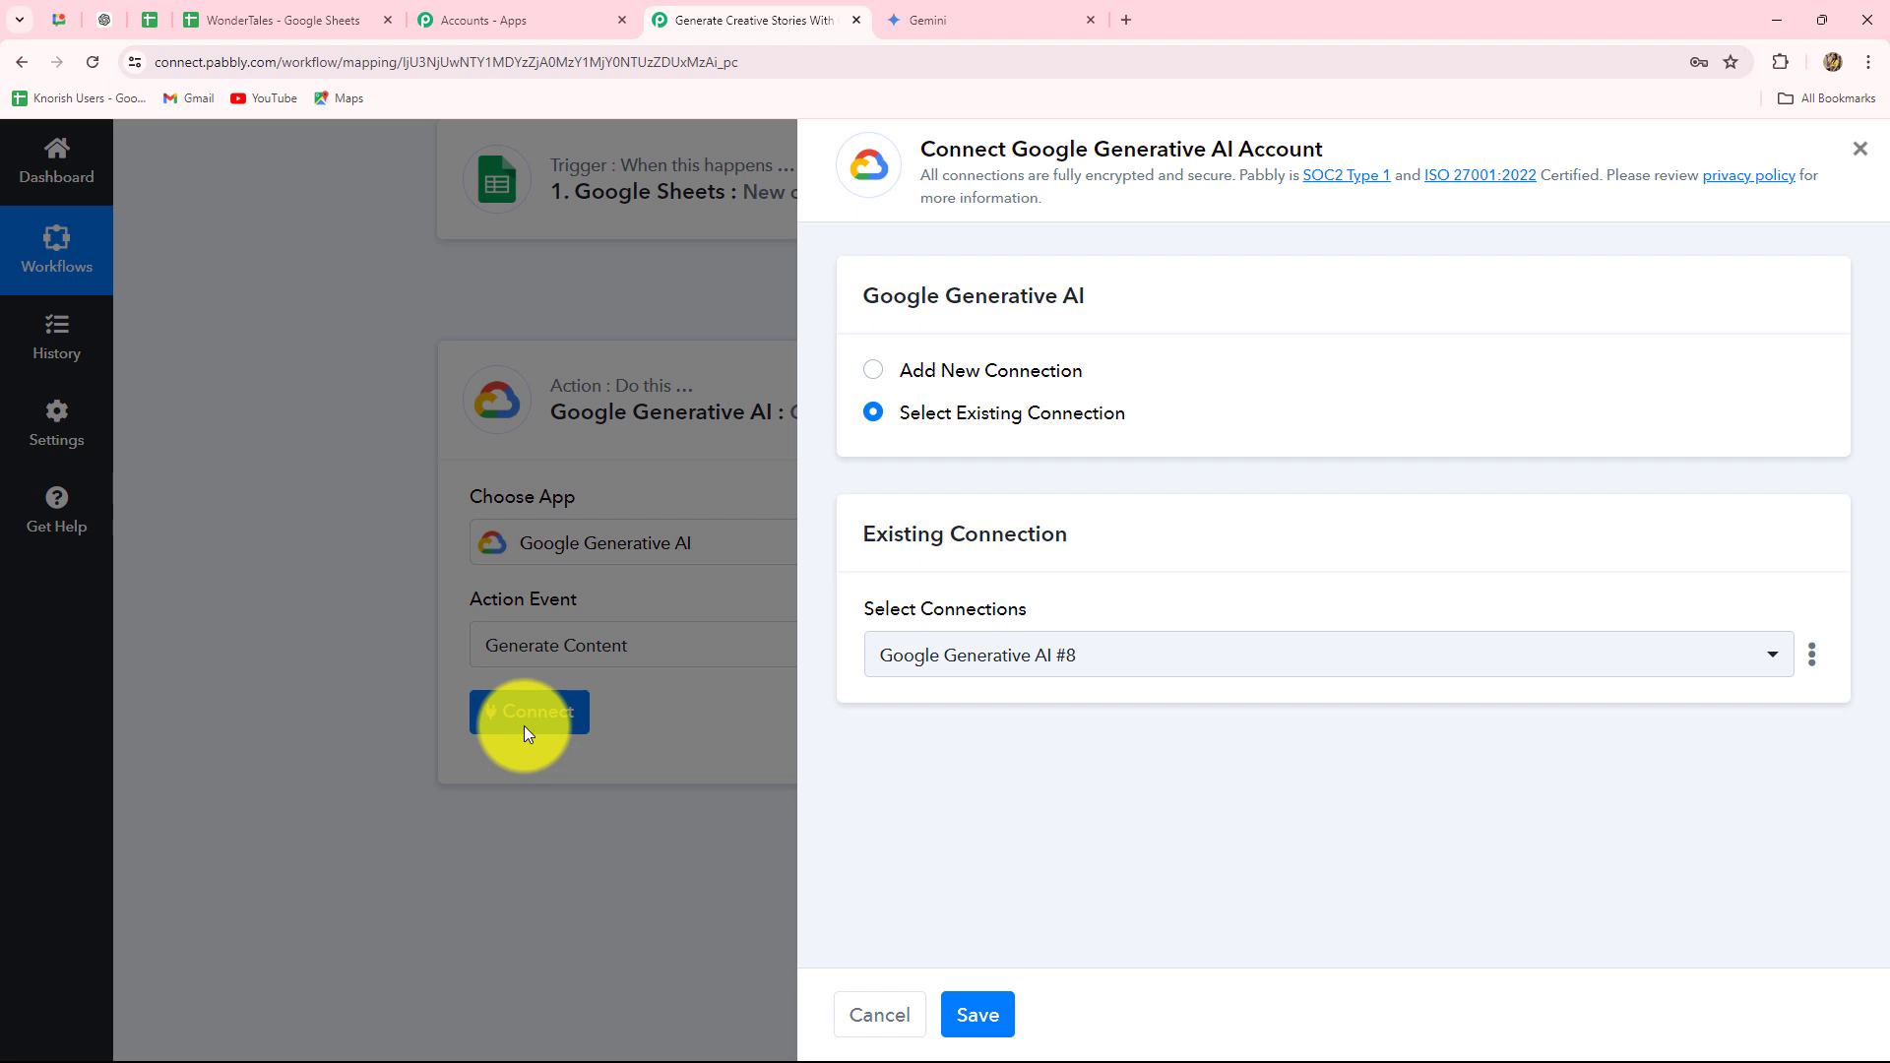
click(875, 372)
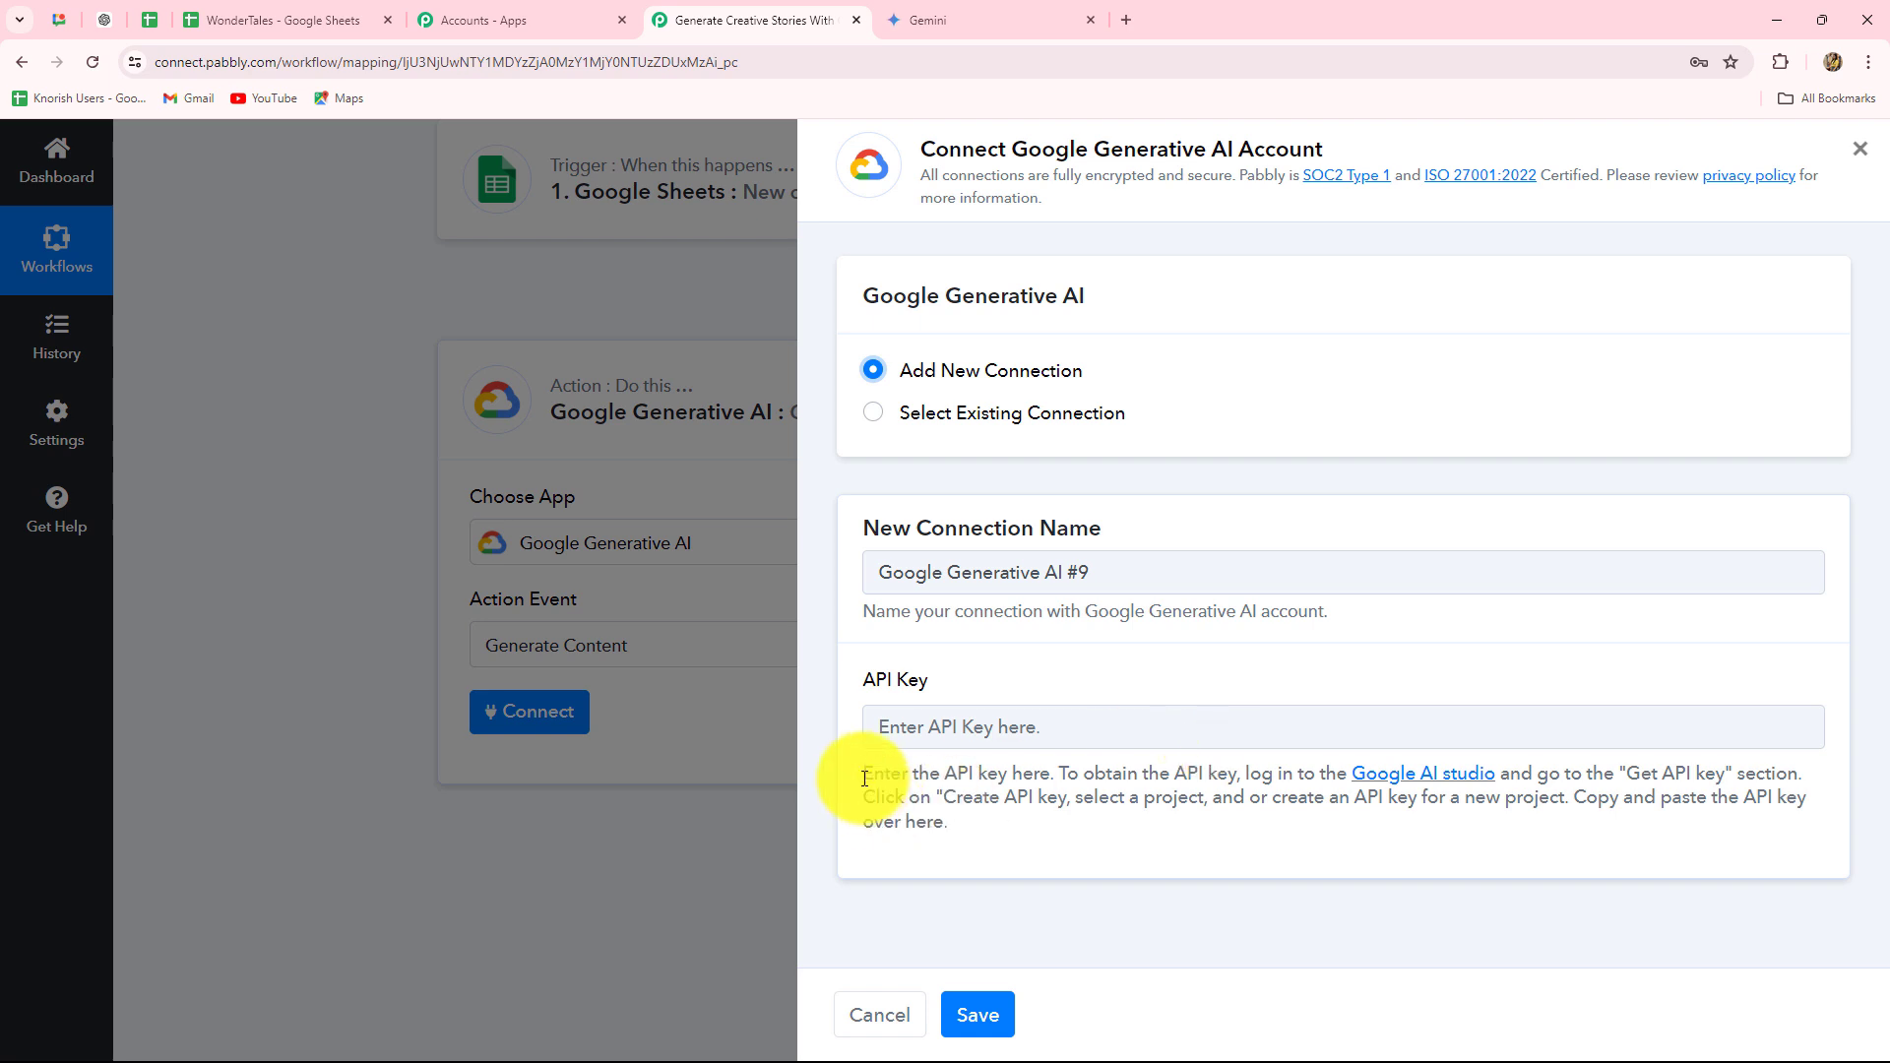
drag(864, 776, 978, 847)
click(975, 840)
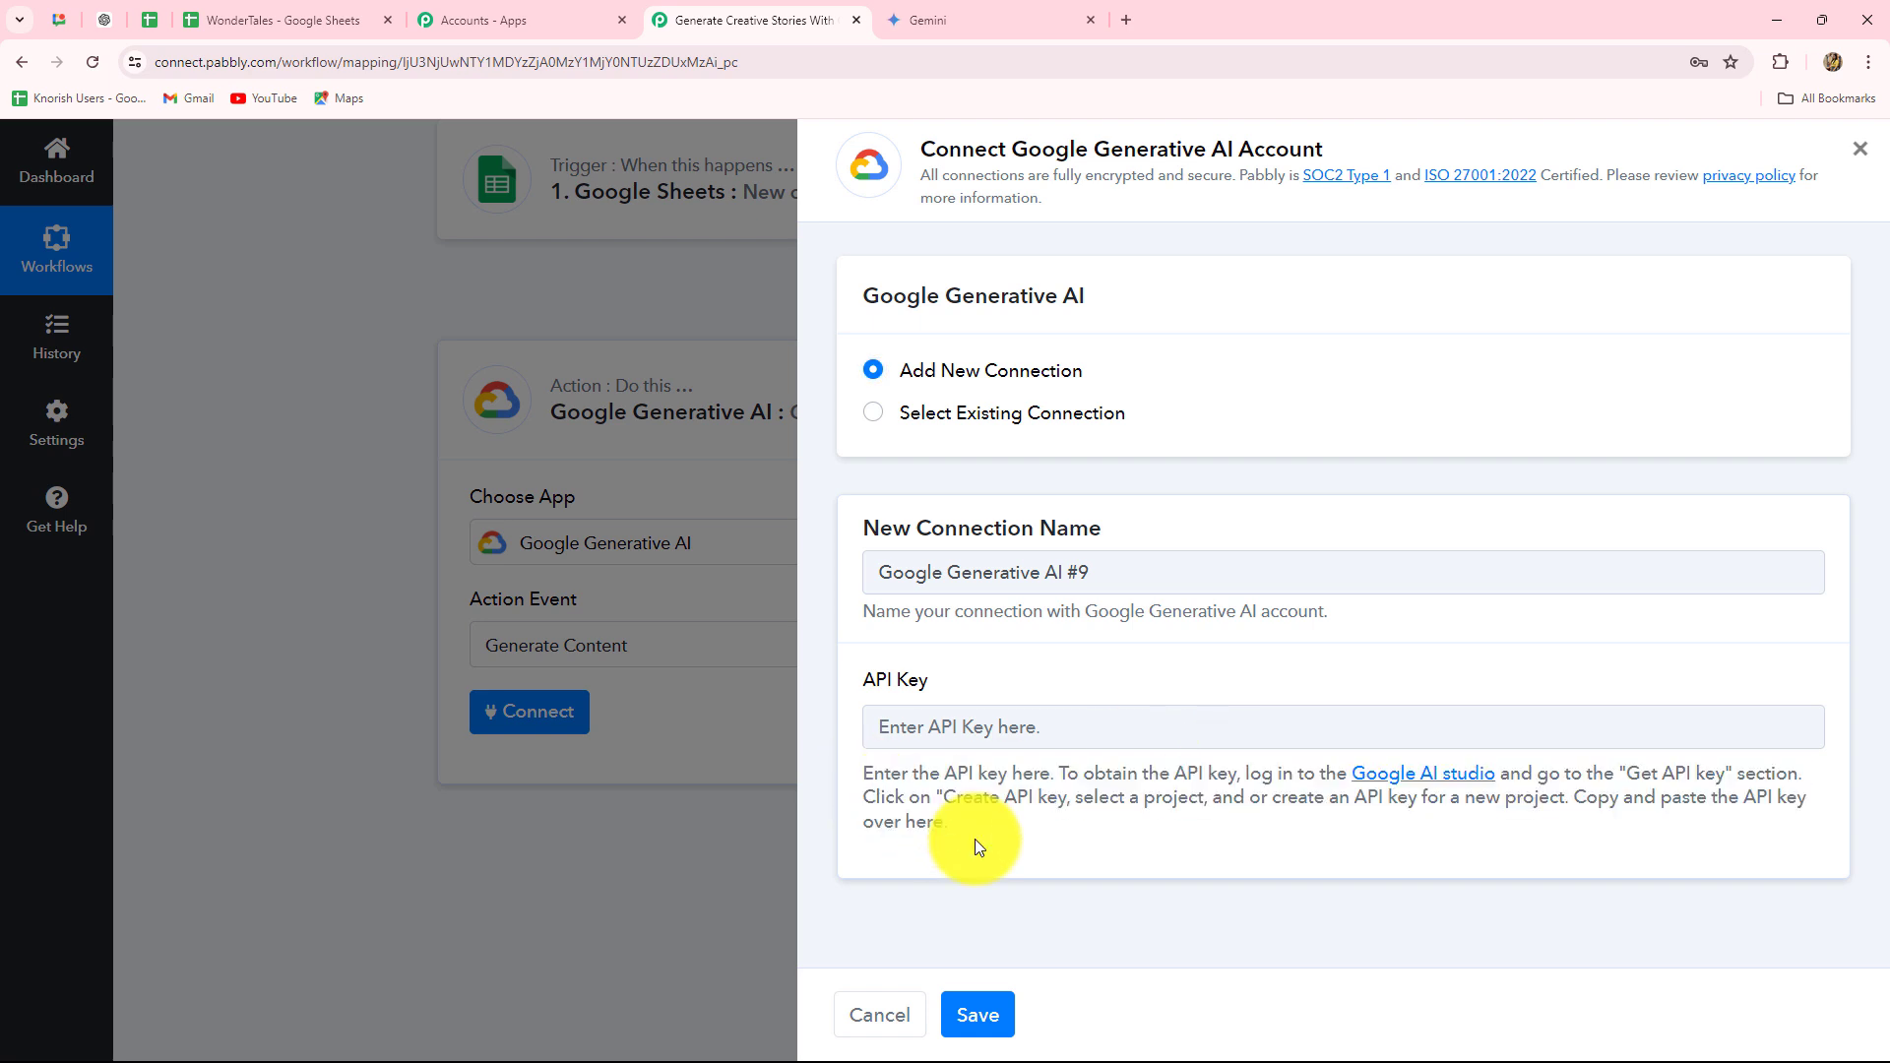
click(975, 19)
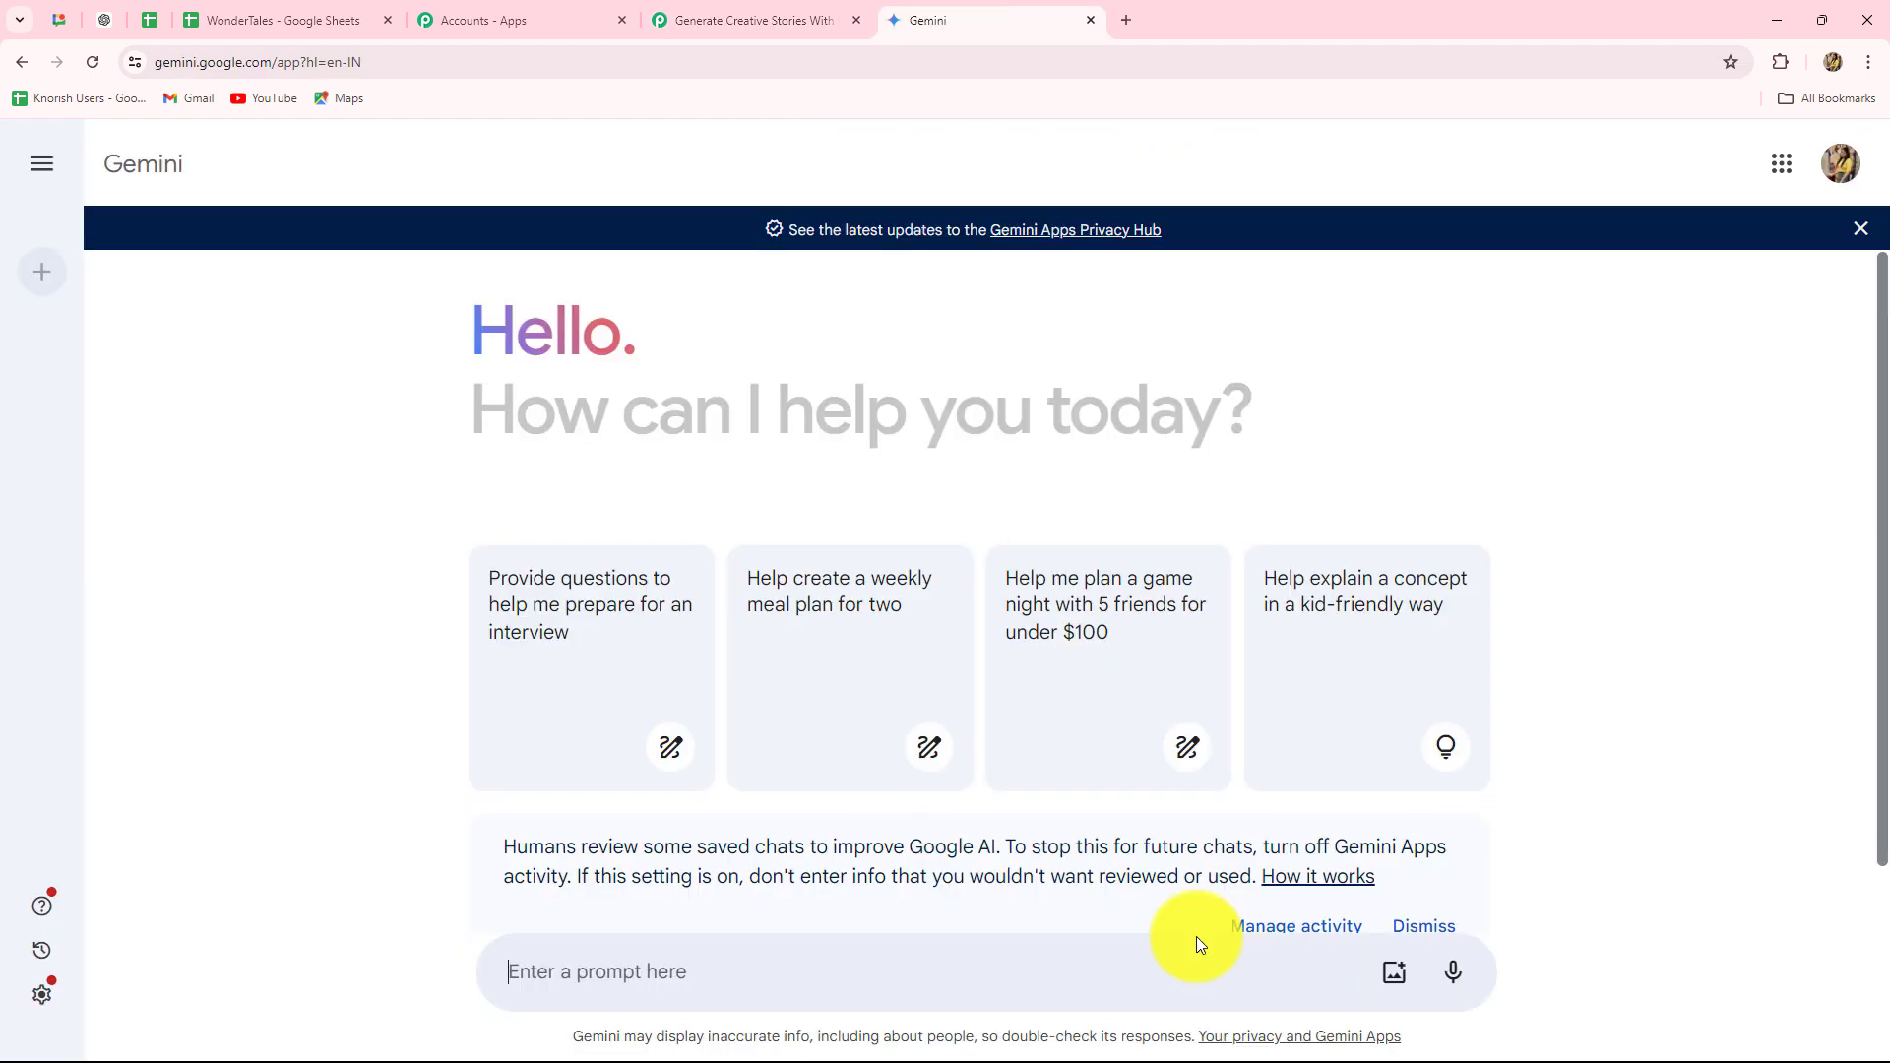
click(713, 38)
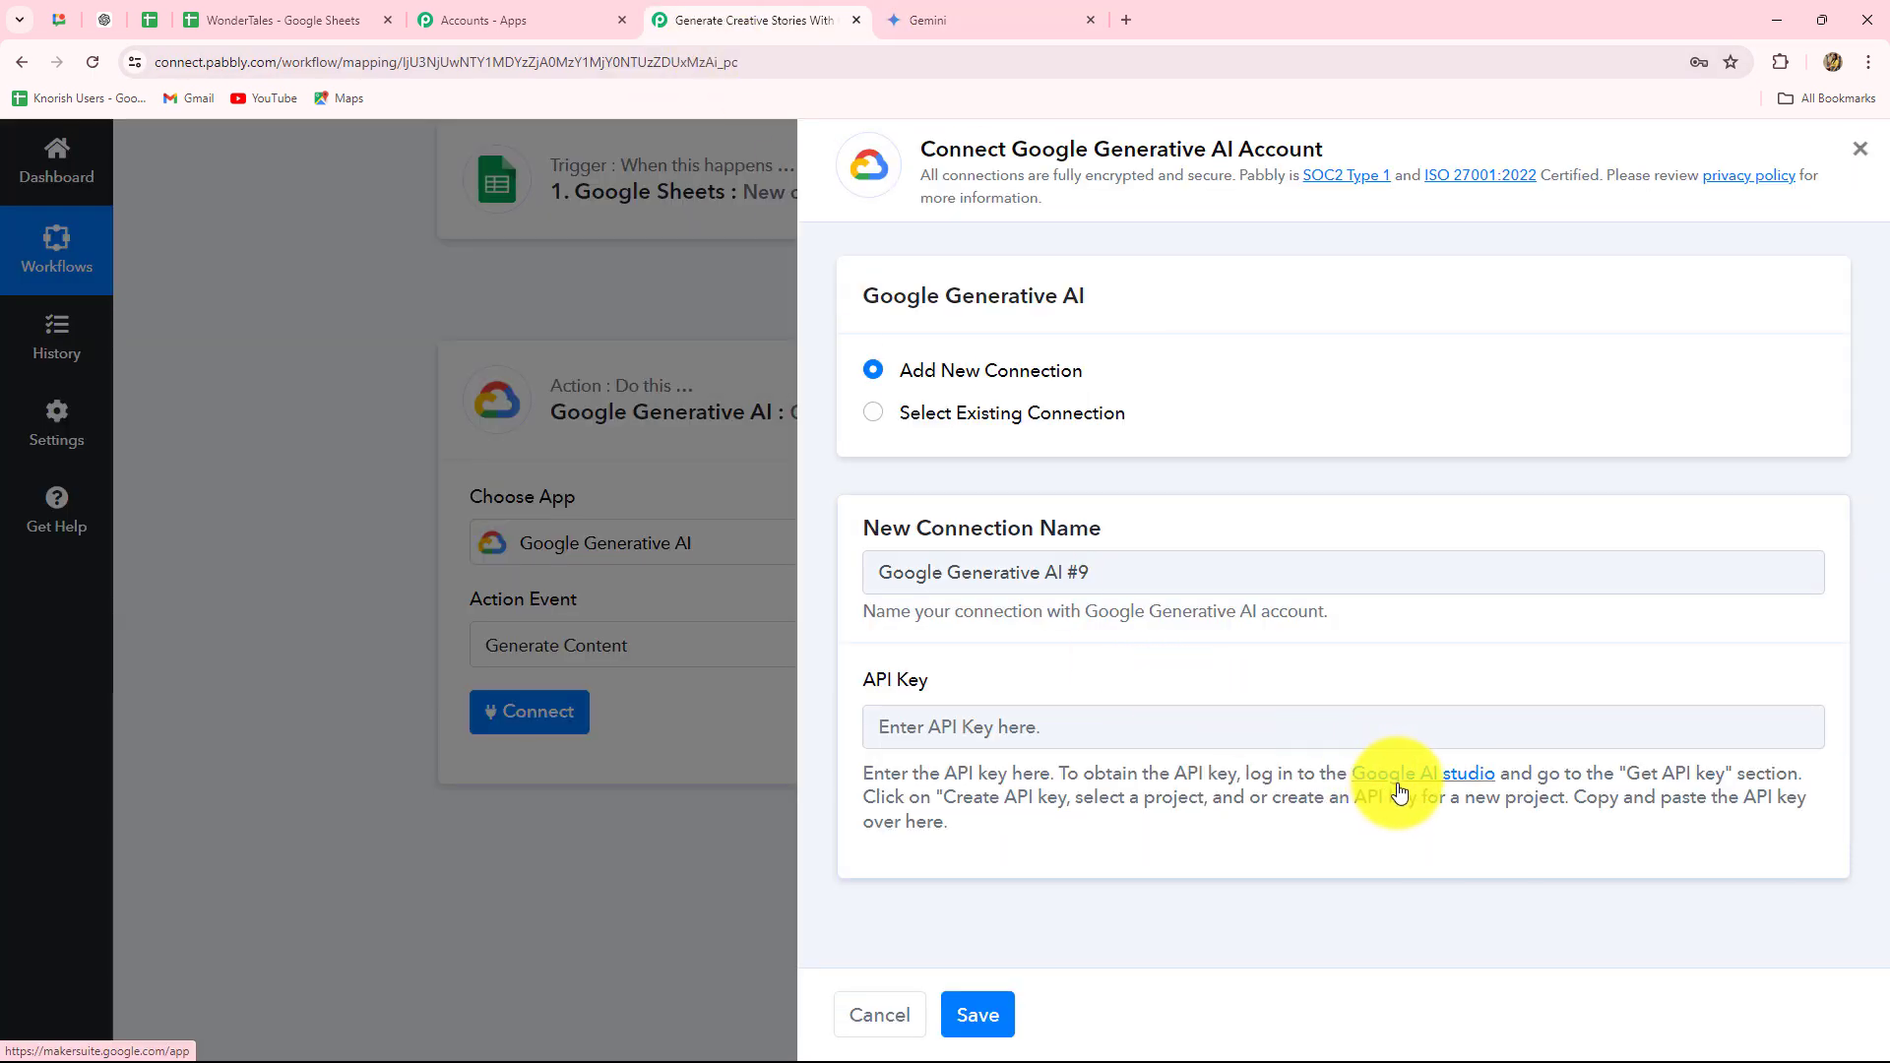
Switch to Google AI Studio, create an API key in the first-listed My First Project, and copy the key.
click(1453, 778)
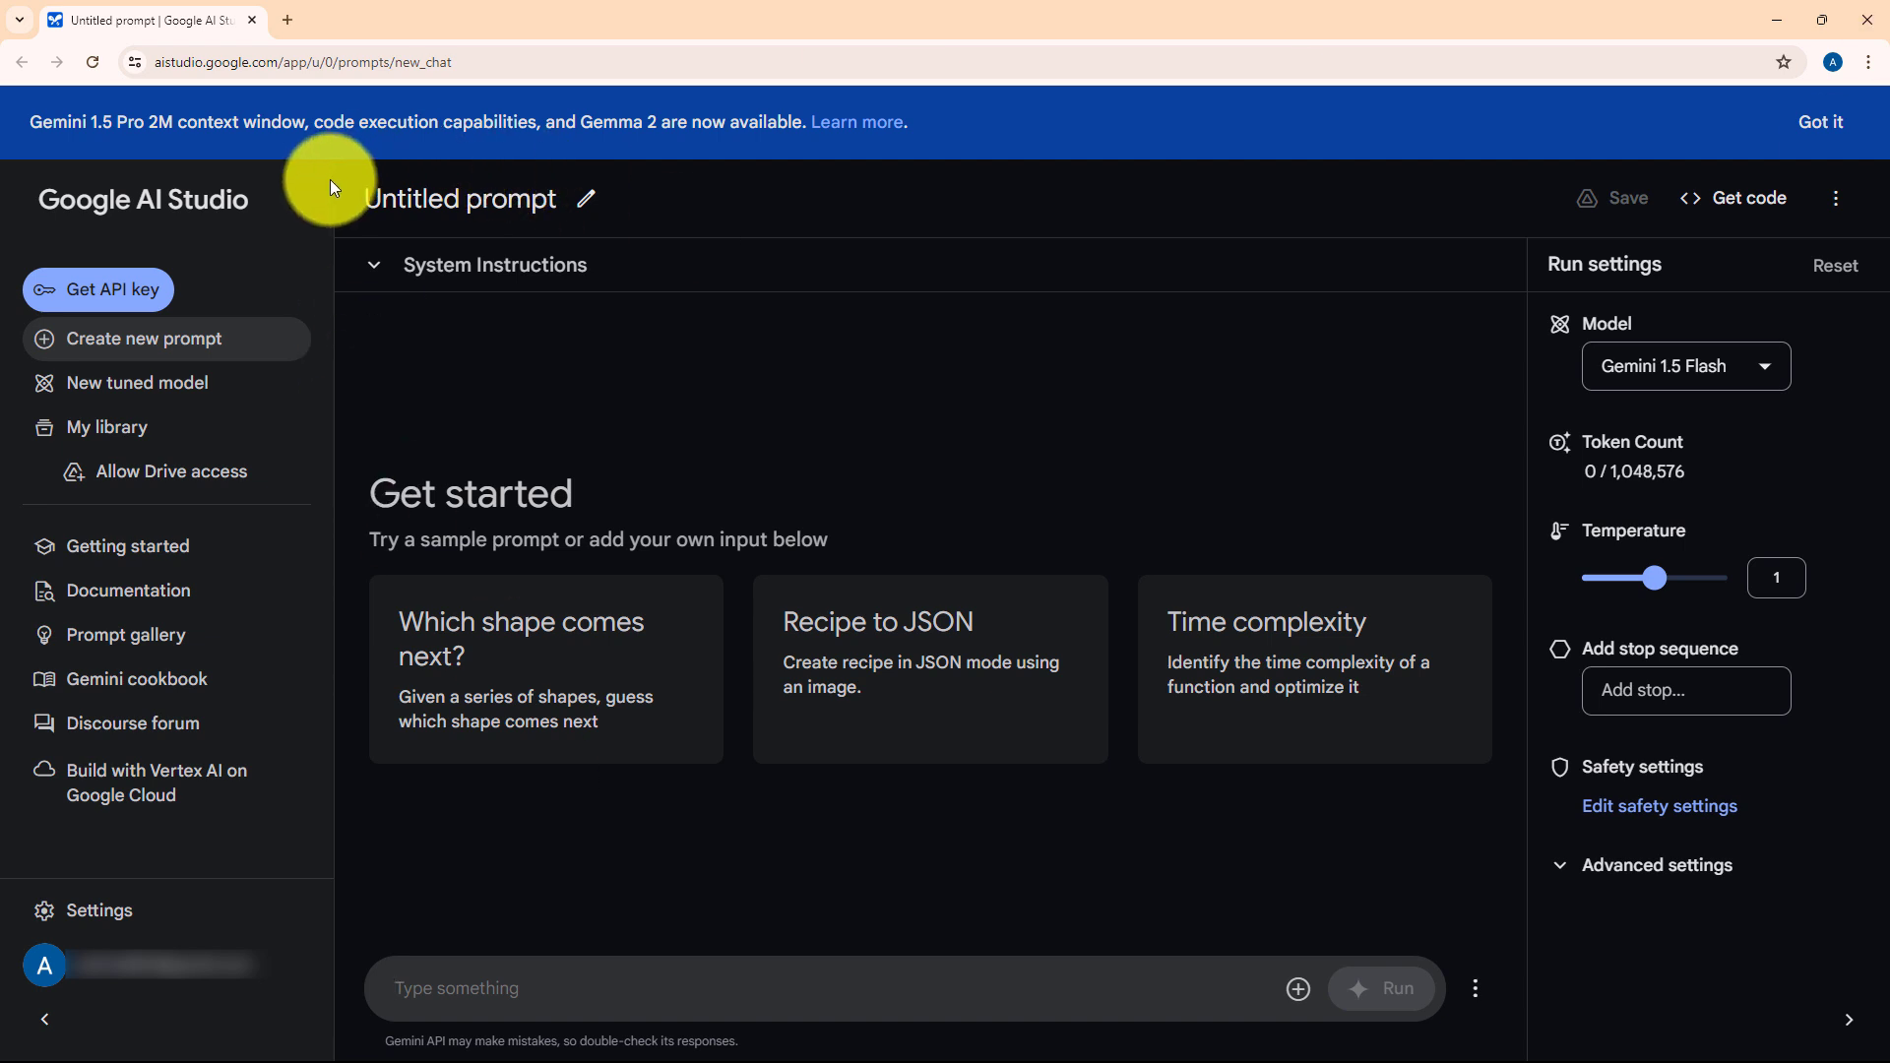
click(120, 306)
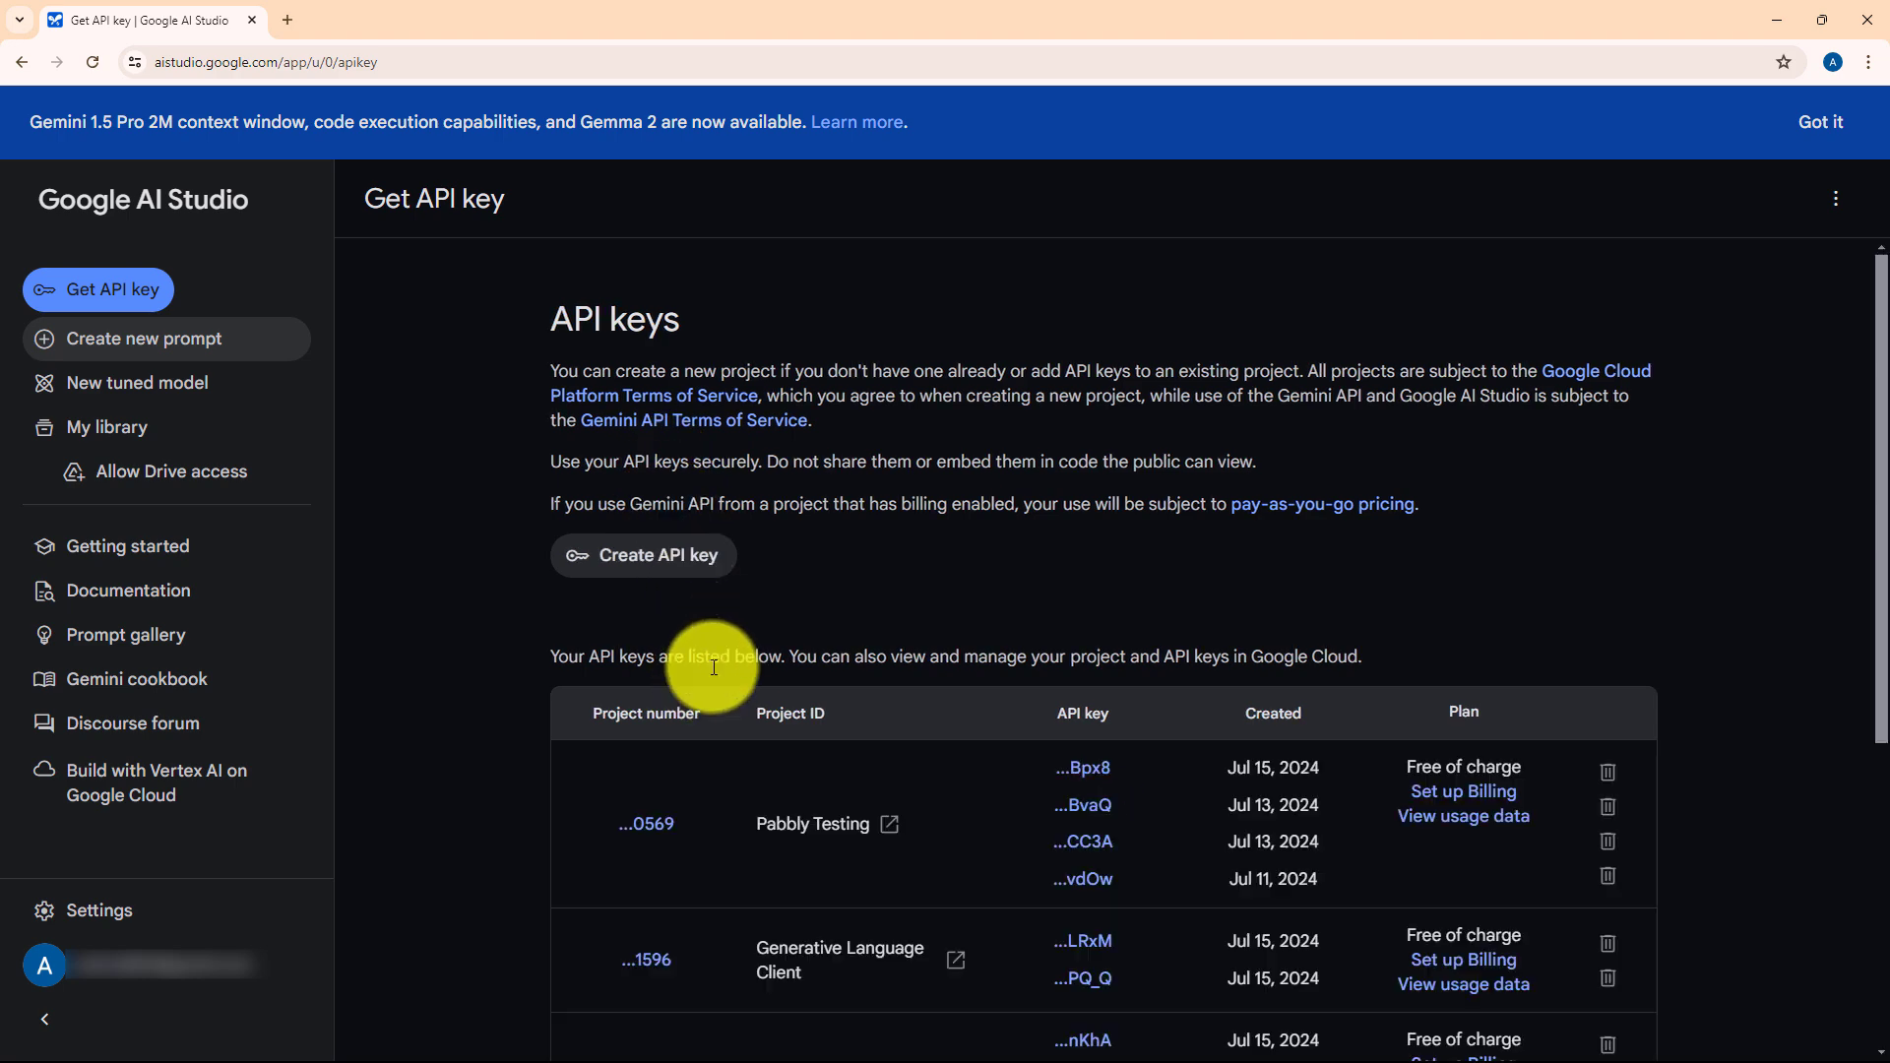
click(638, 558)
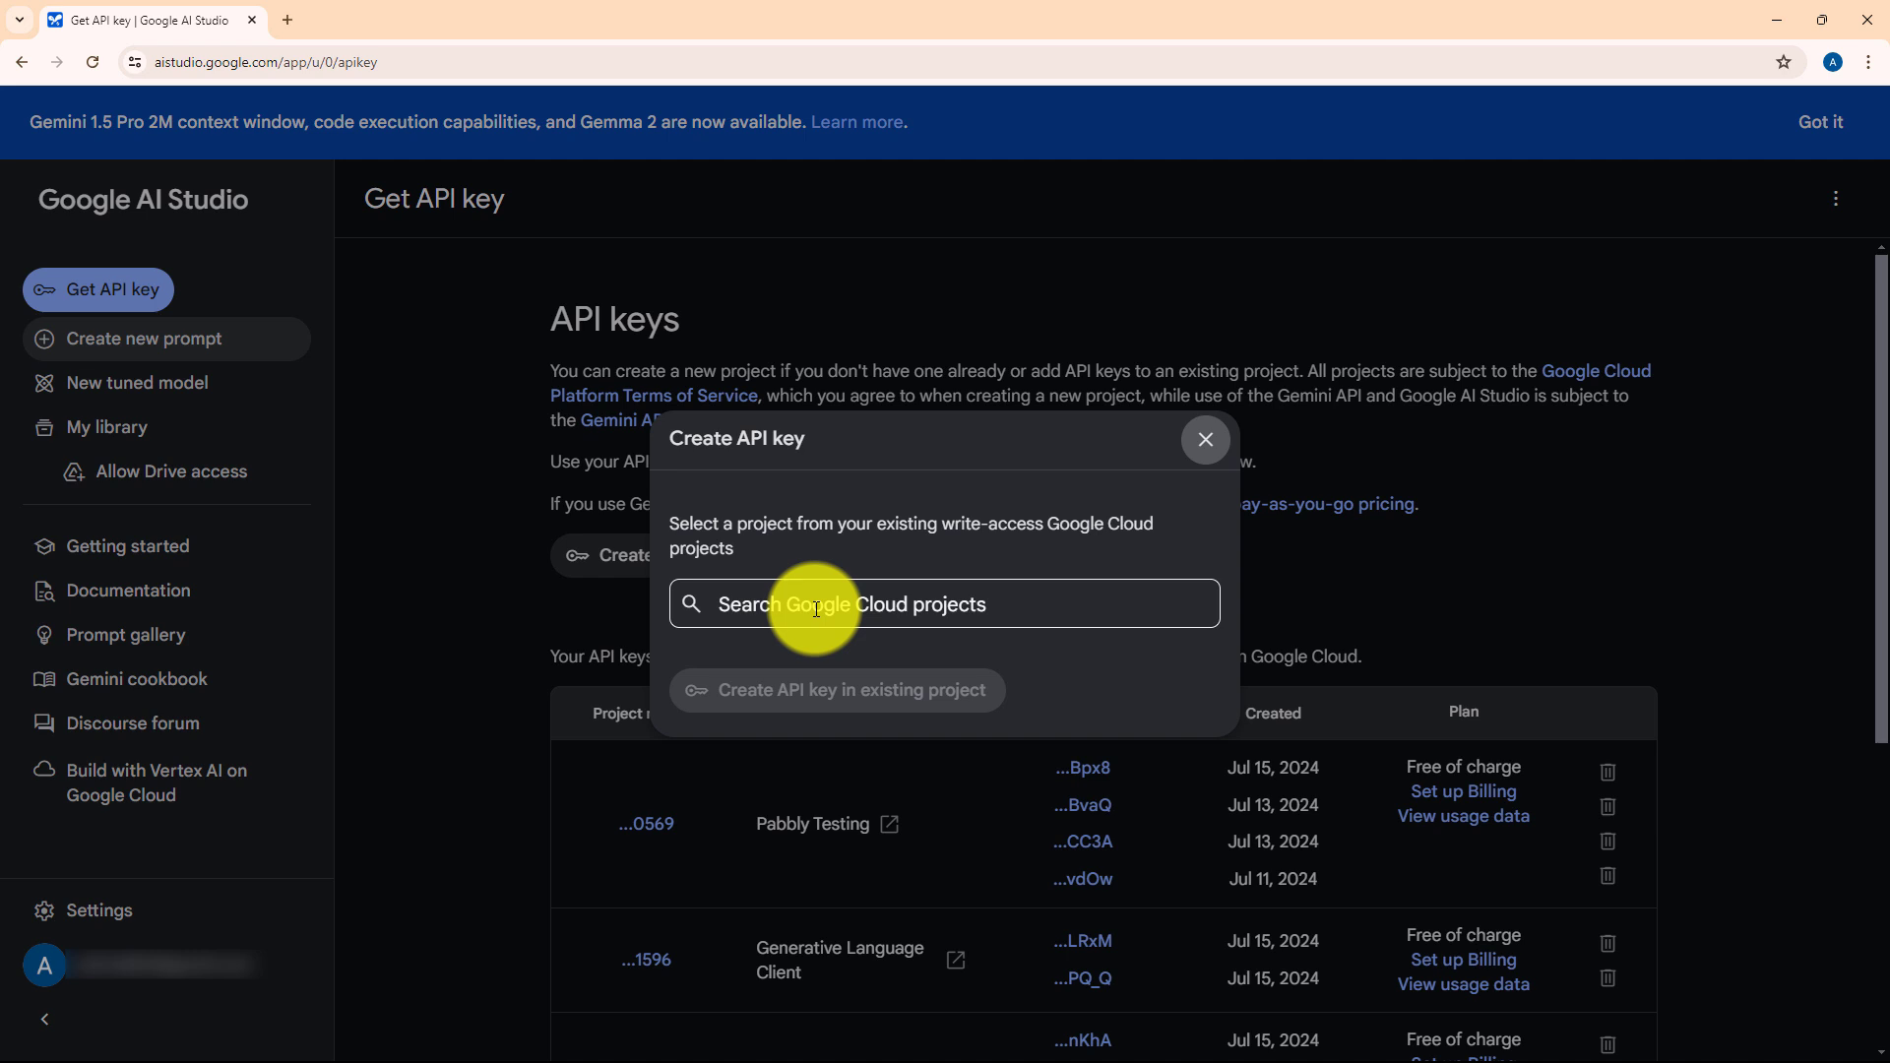
click(816, 609)
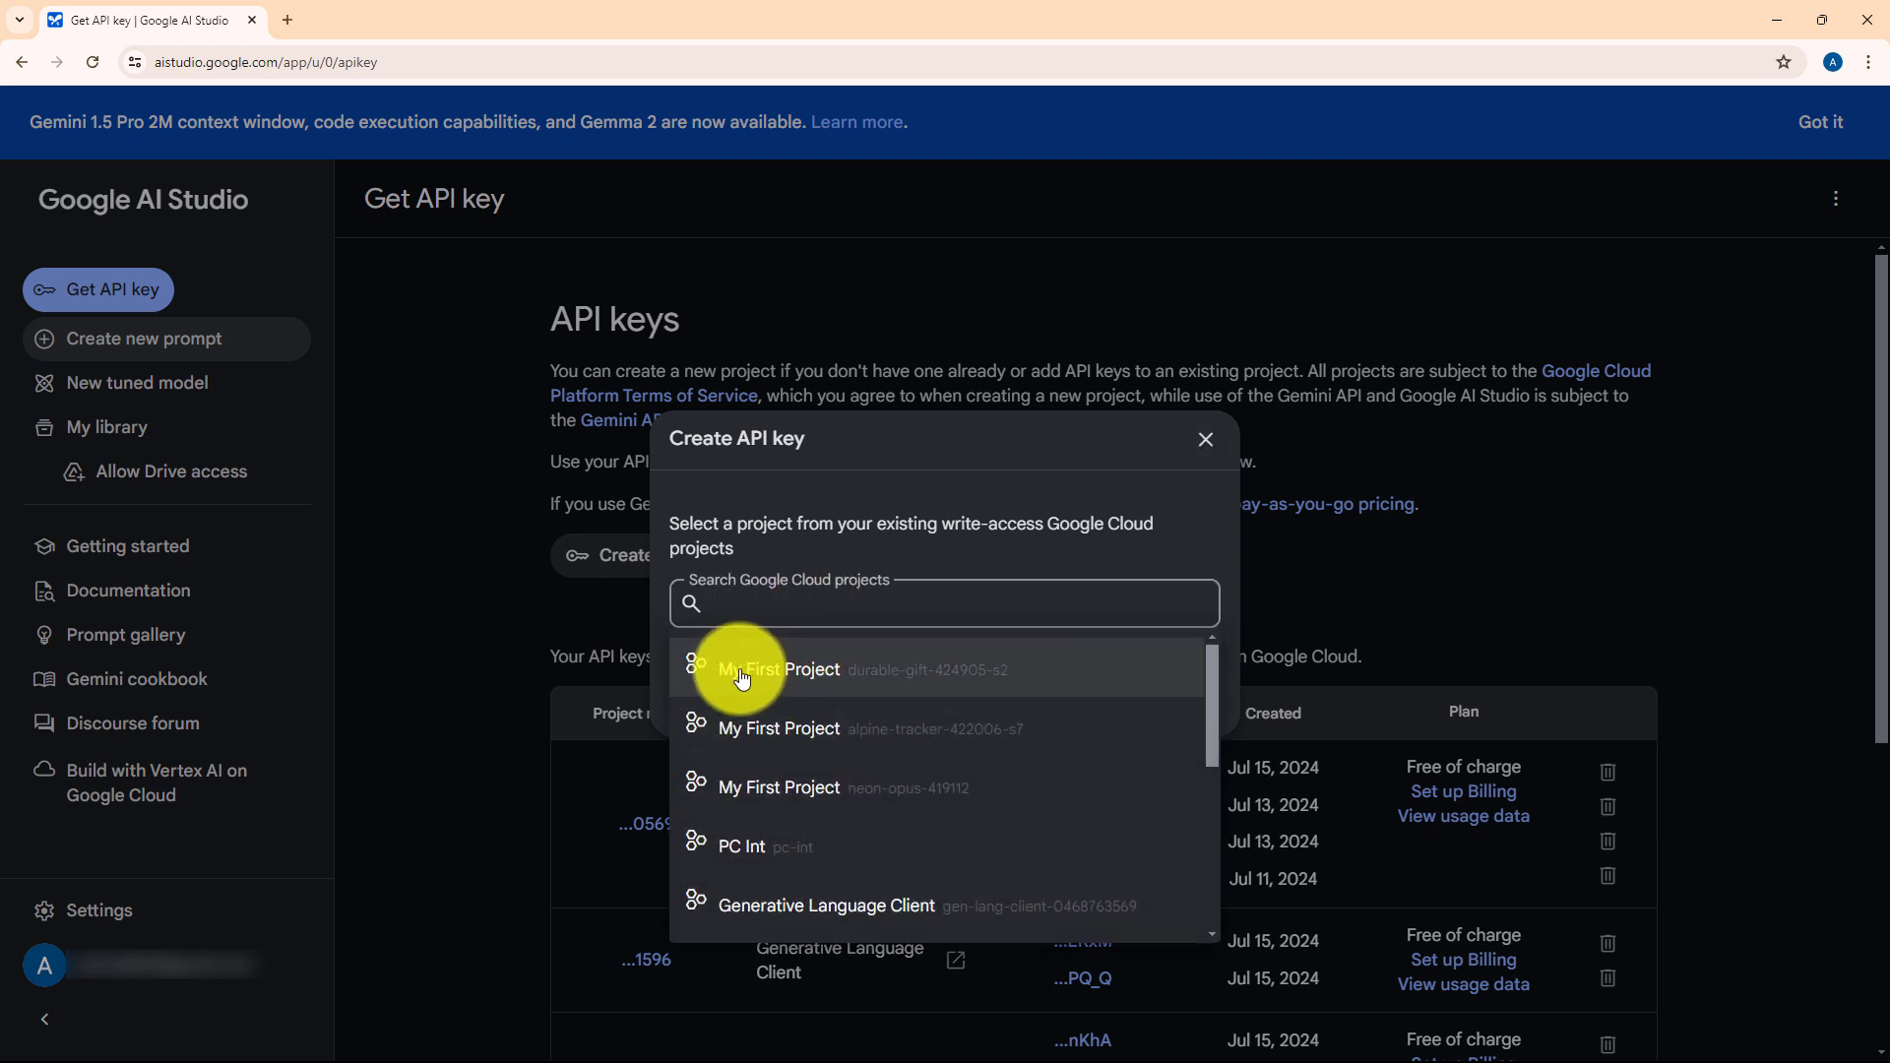
click(784, 677)
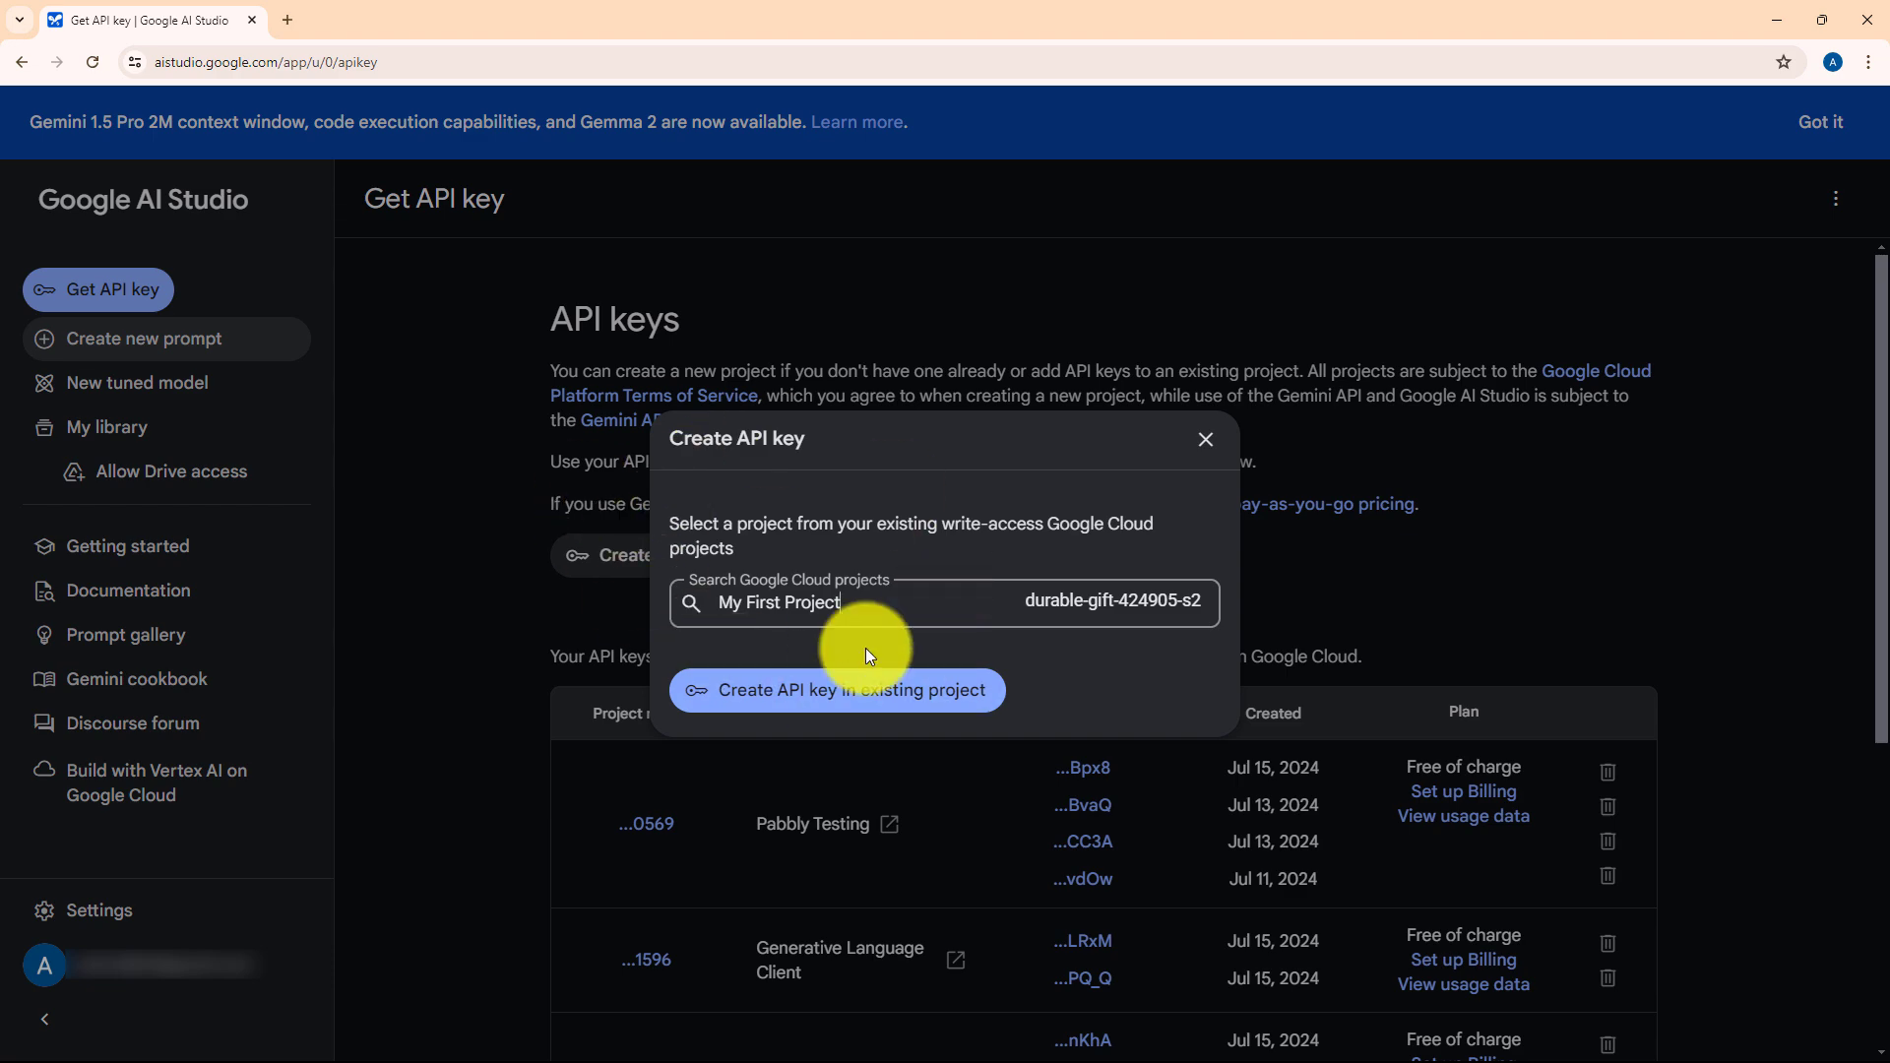
click(876, 704)
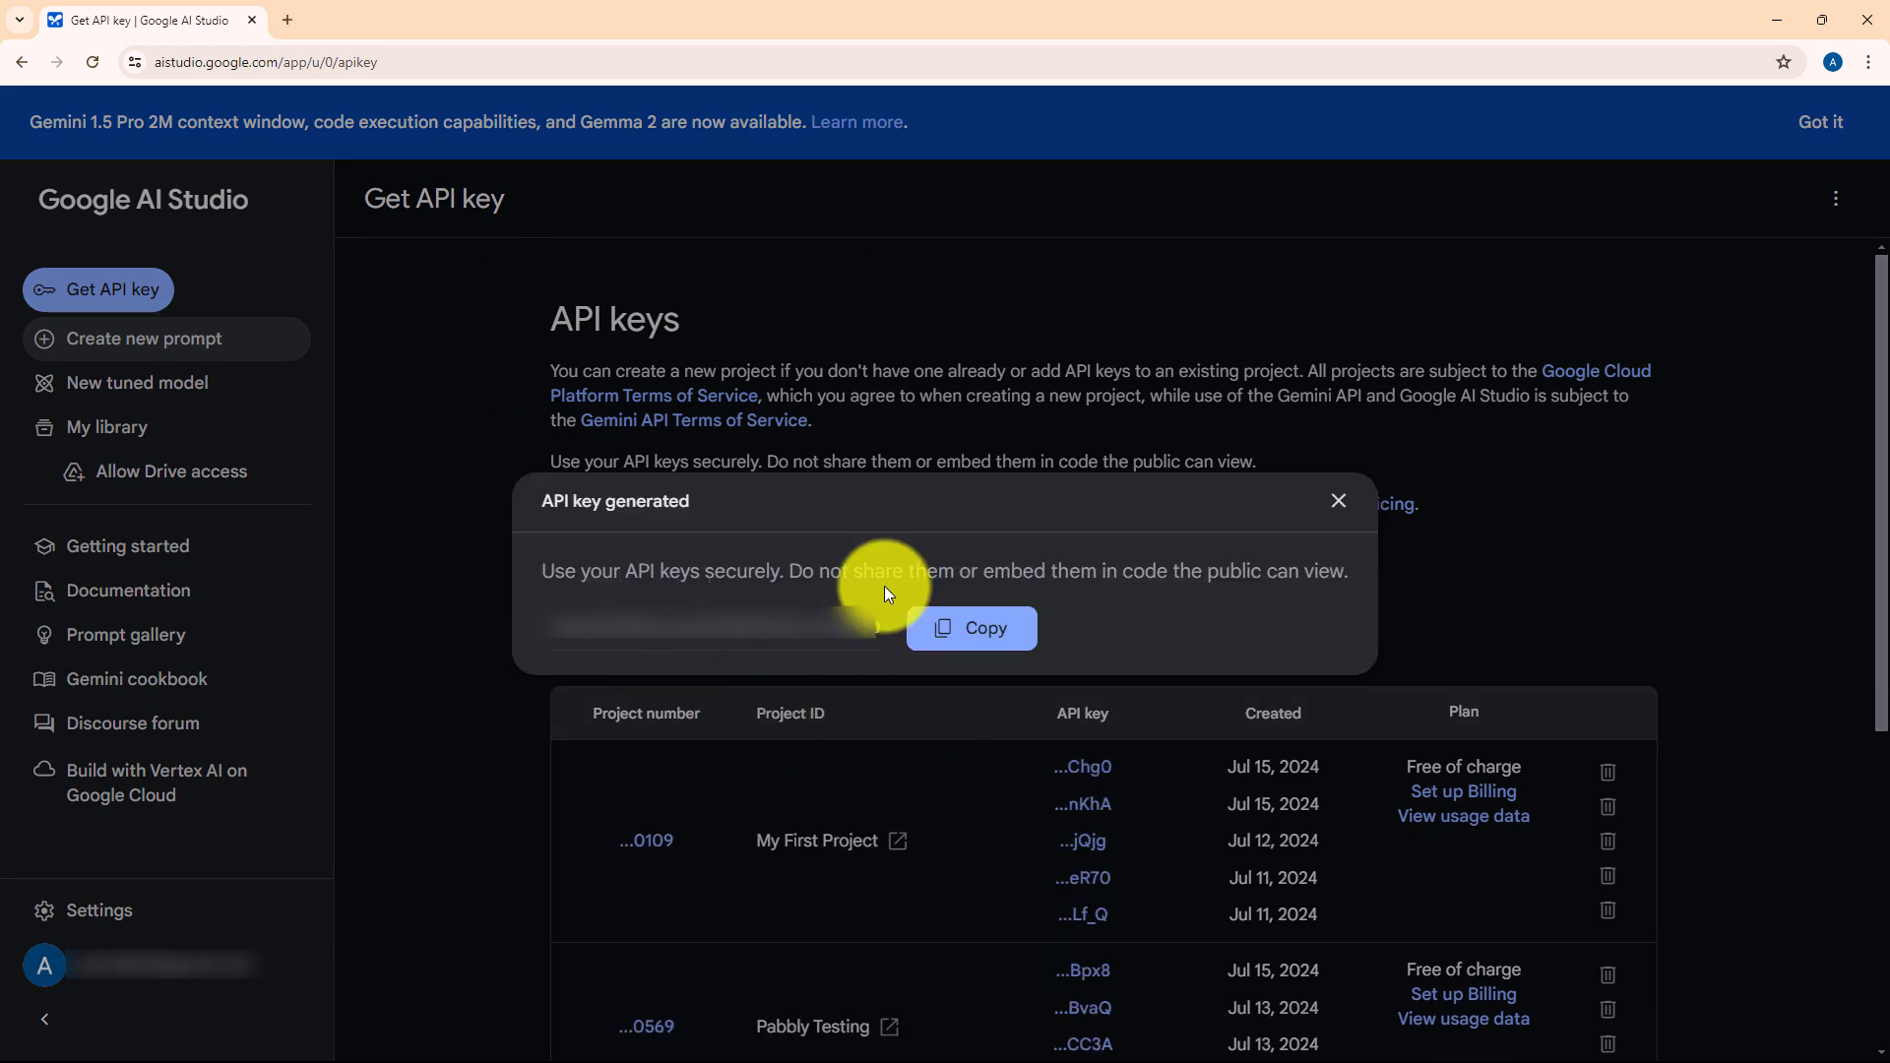
click(949, 628)
click(1339, 501)
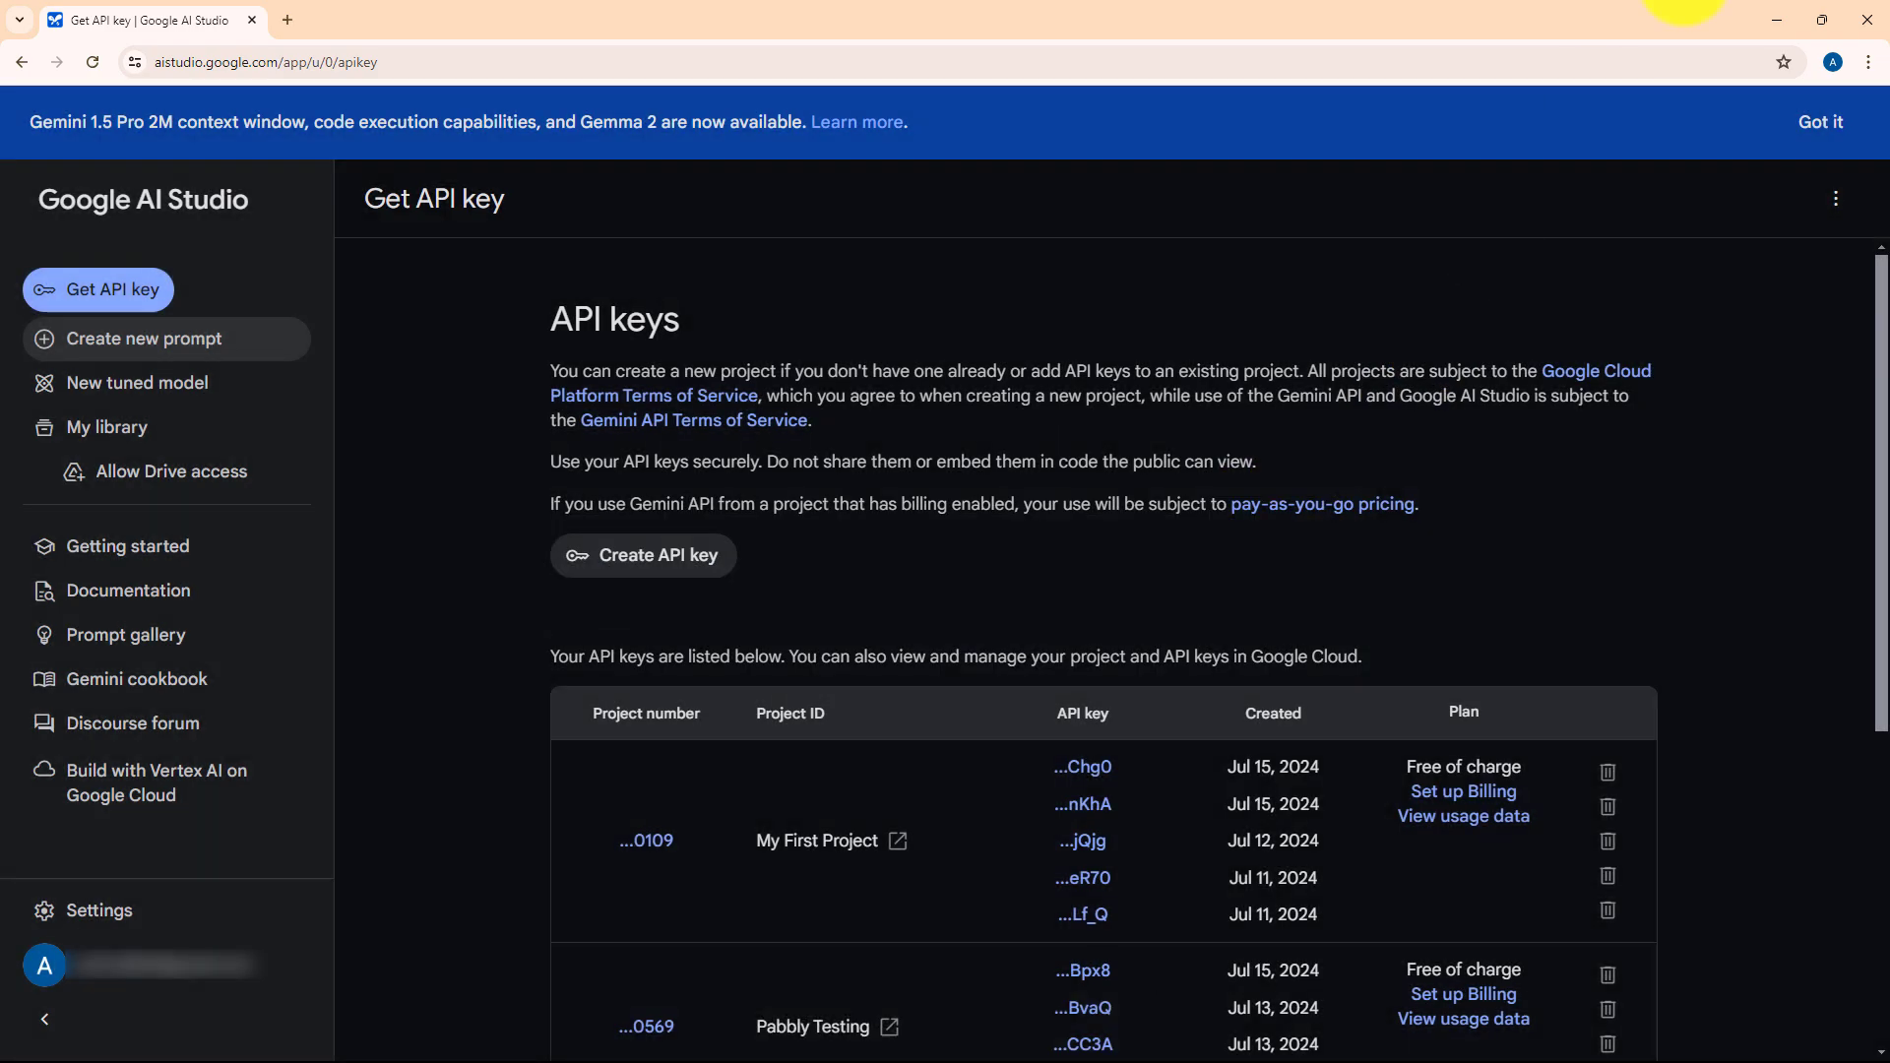
Return to Pabbly Connect, paste the copied API key into the new Google Generative AI connection, and save it.
click(1777, 19)
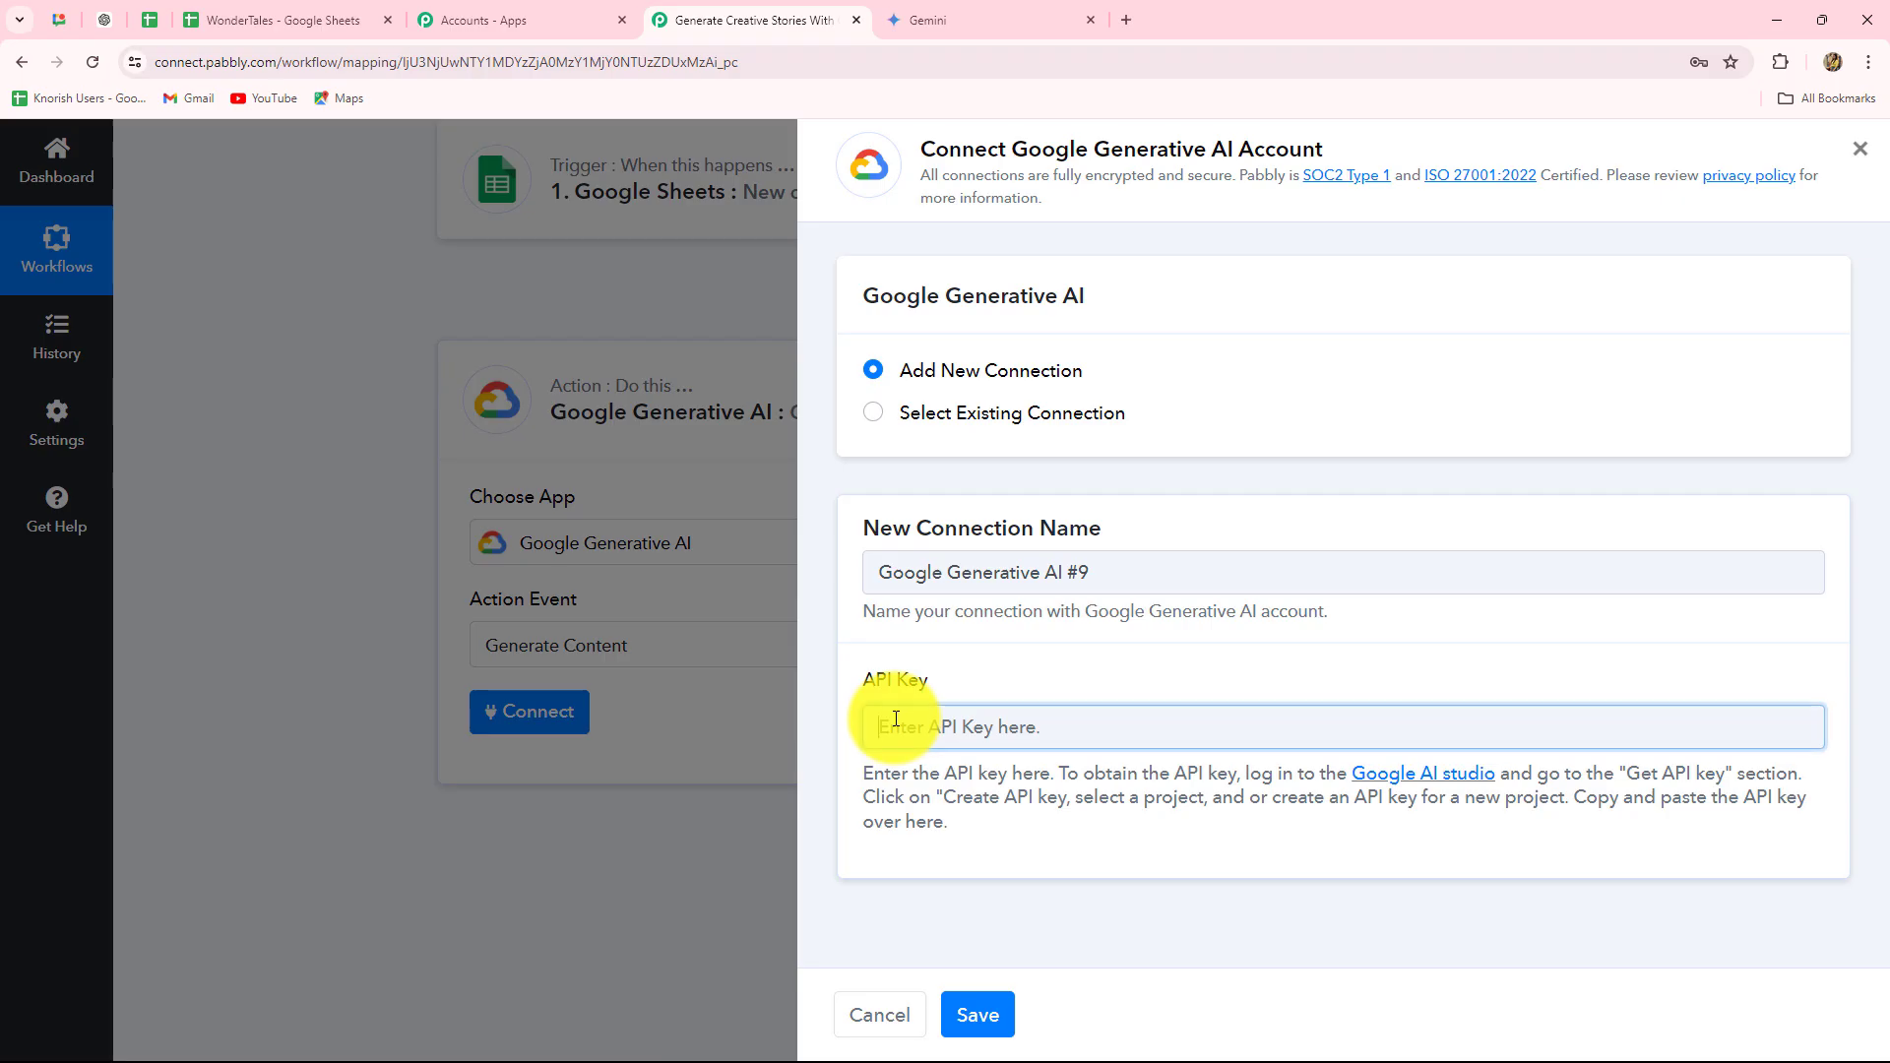
click(891, 725)
key(ctrl+v)
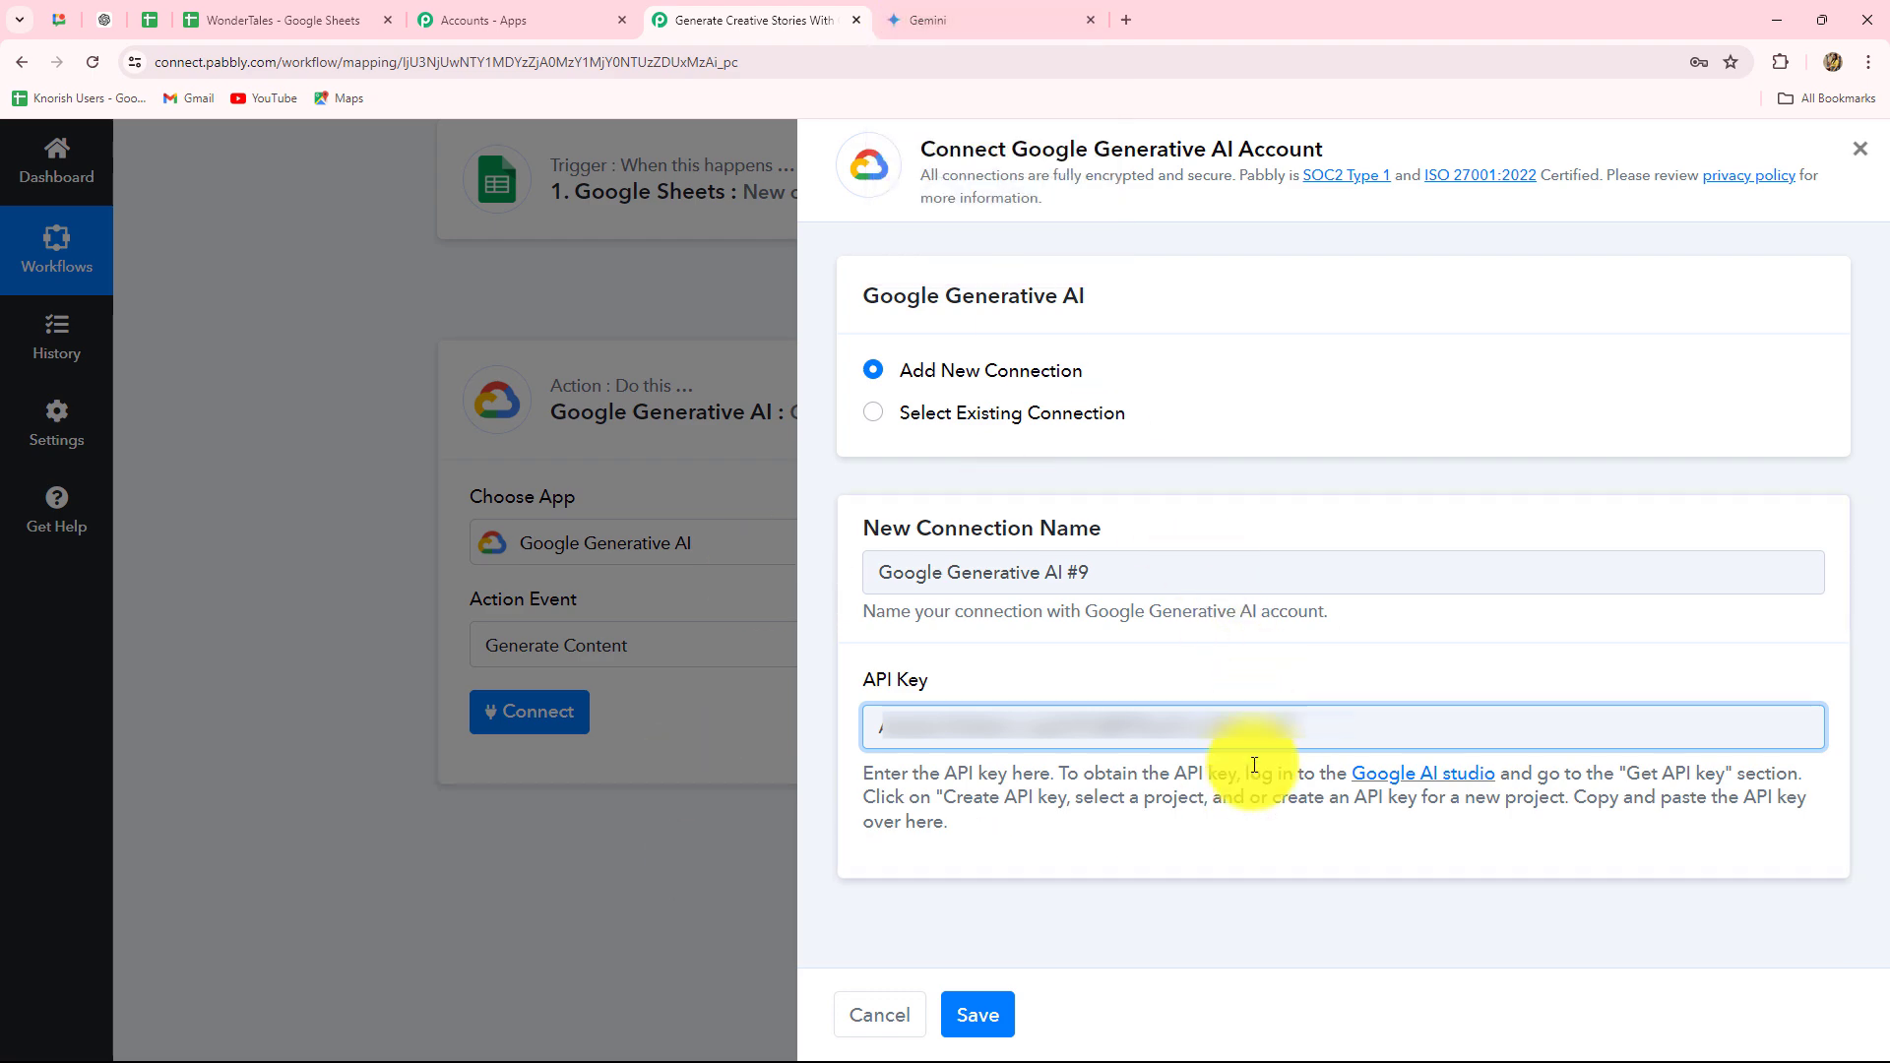
click(978, 1015)
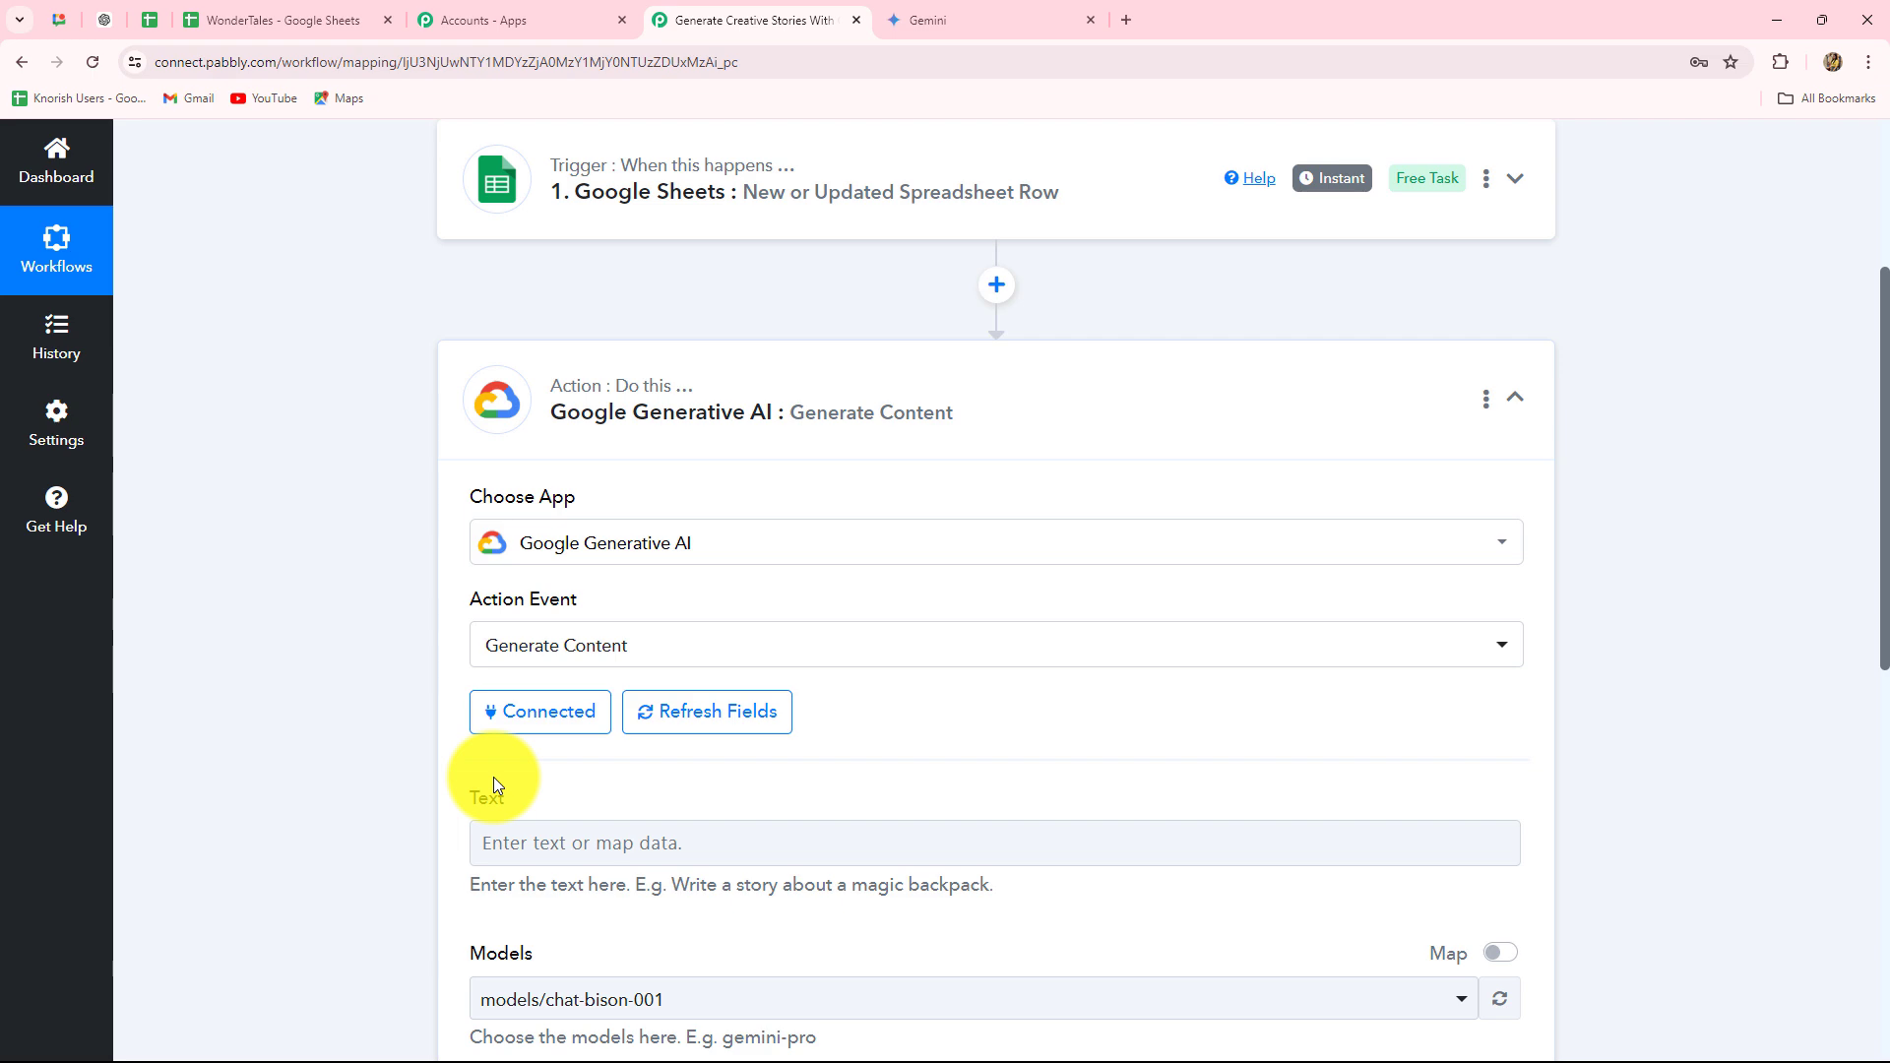
Set the action's Text prompt to "Generate a creative and engaging story on this title also include moral in the story for children:".
scroll(445, 803, down, 5)
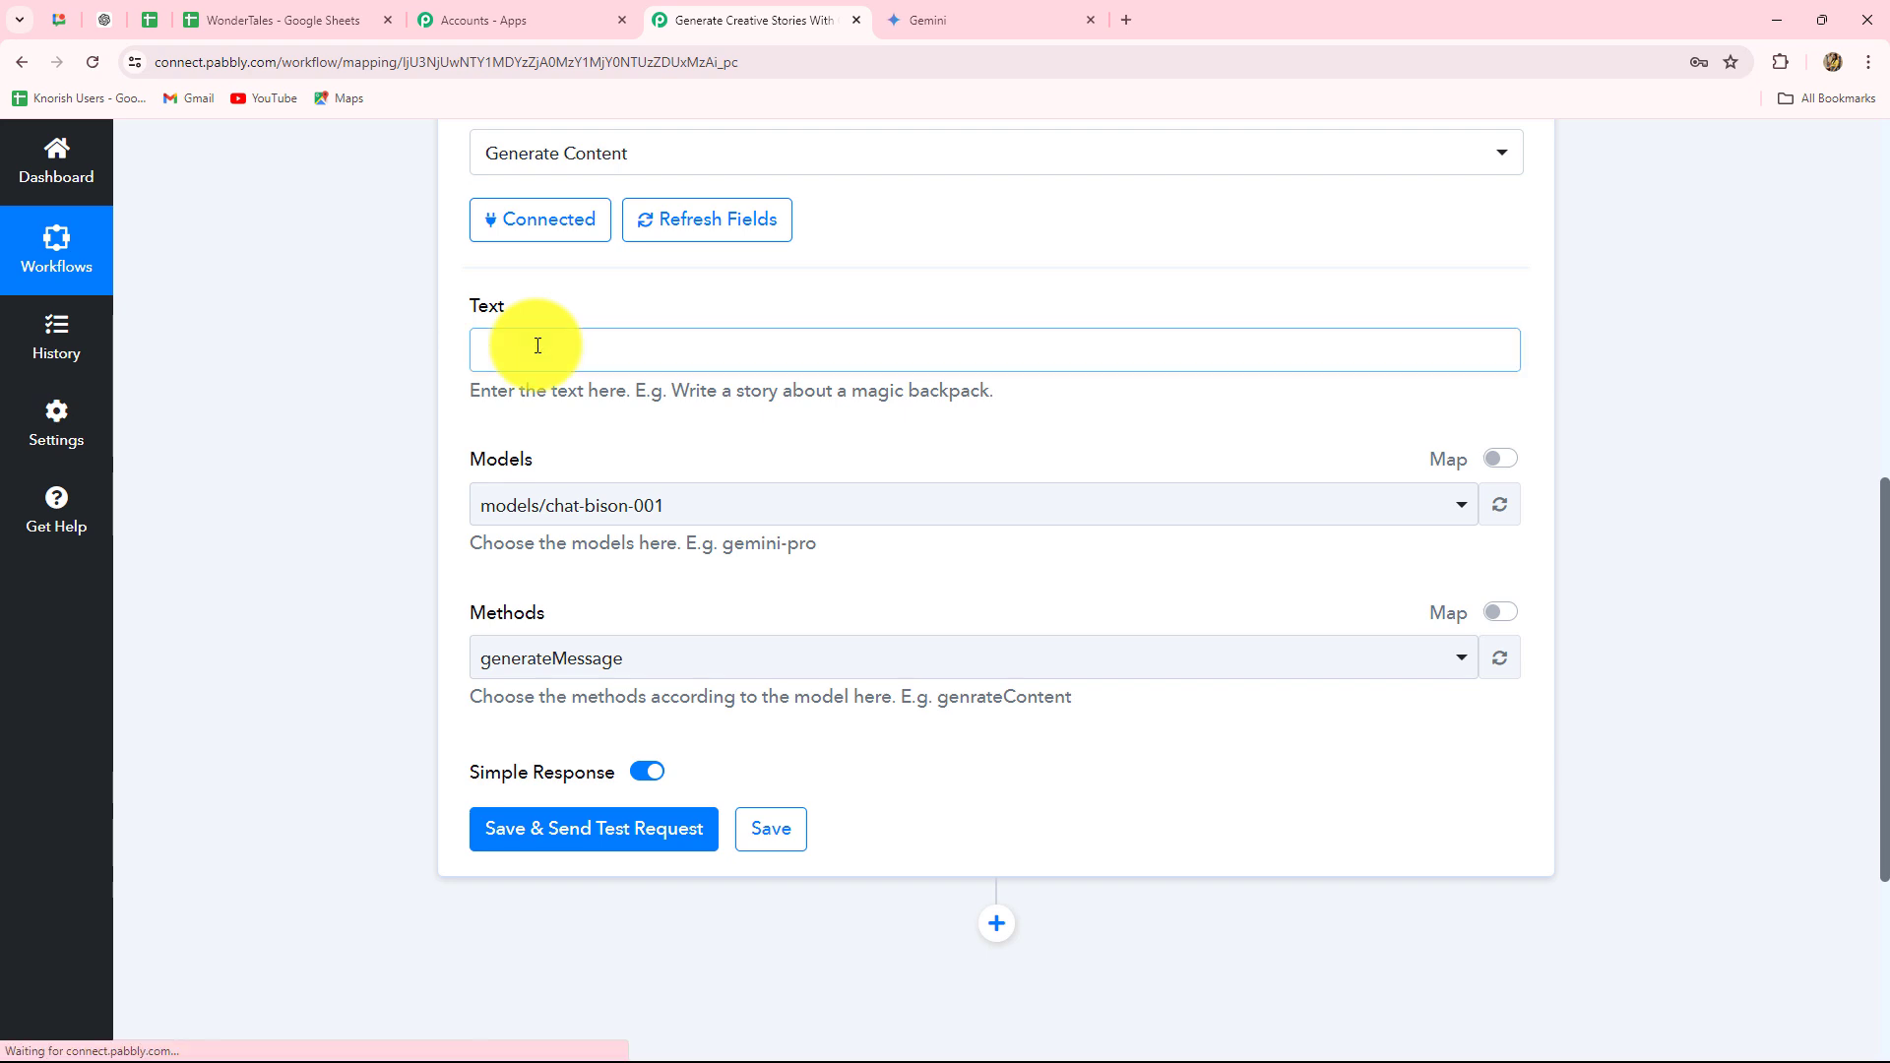
key(ctrl+v)
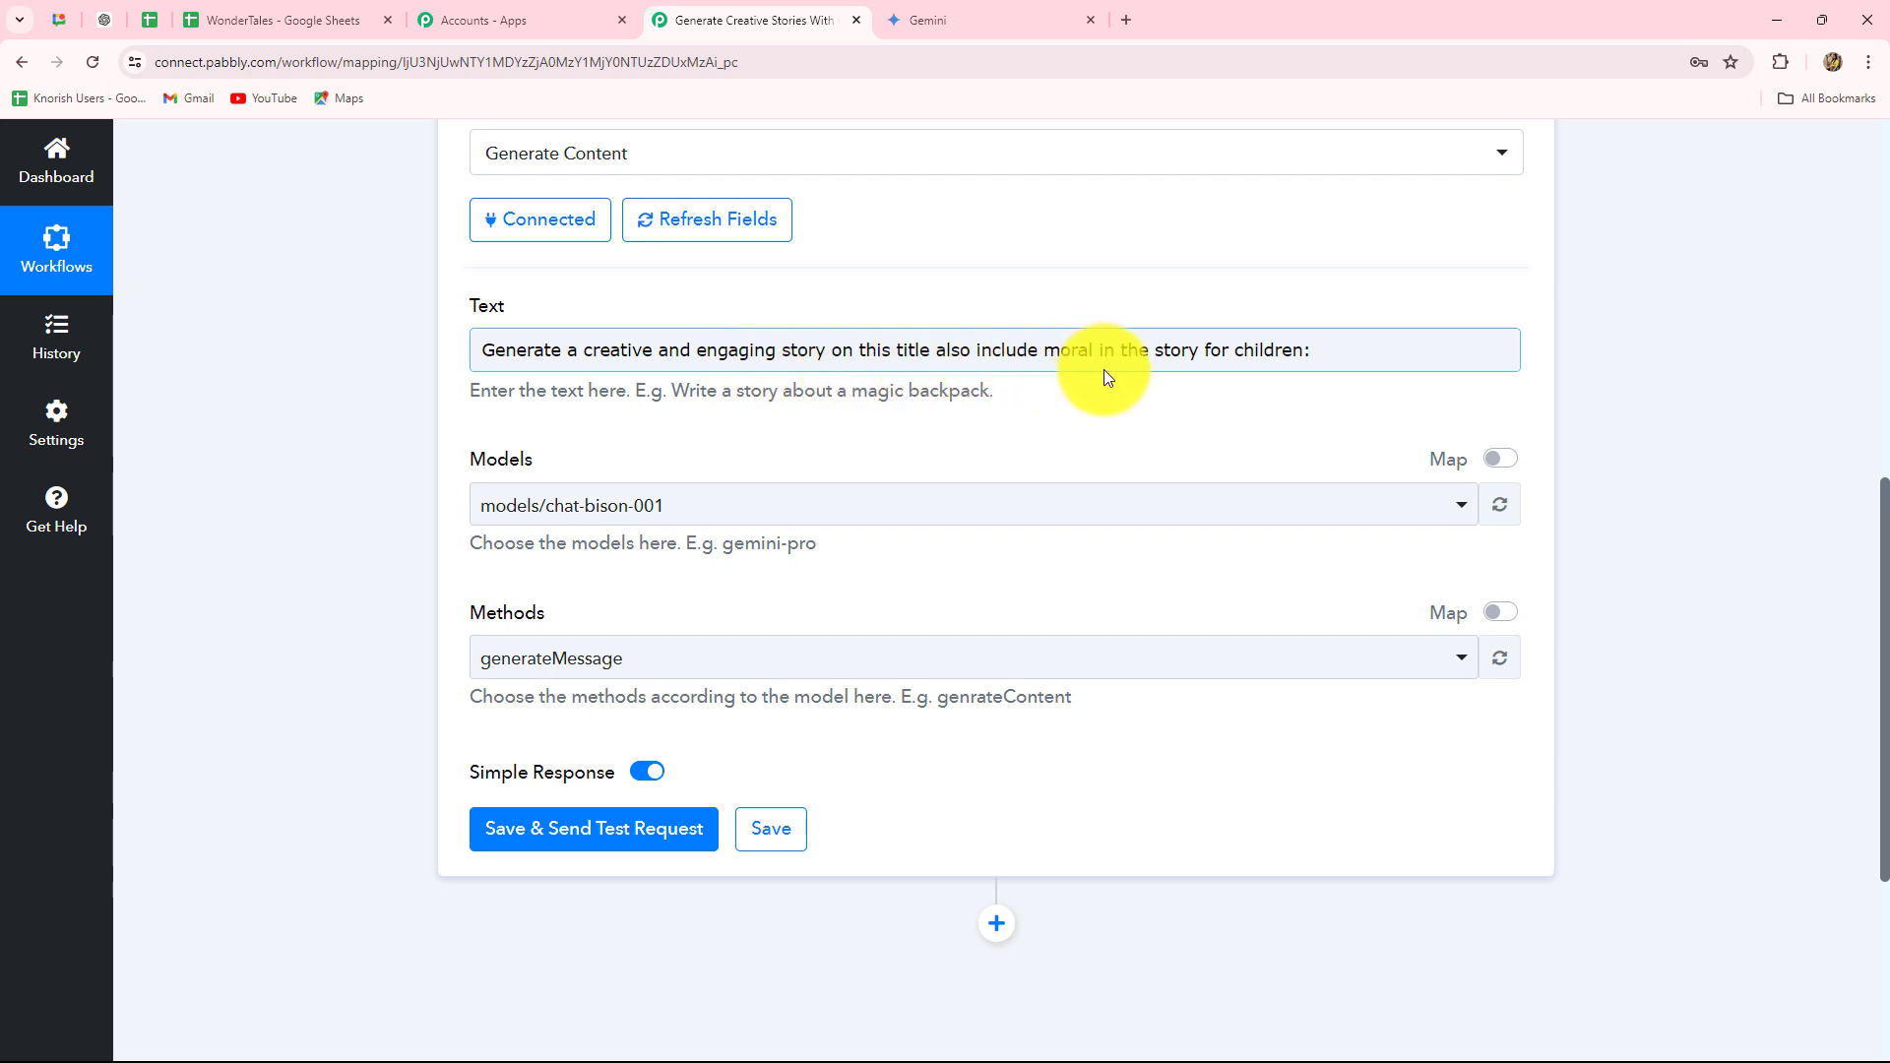
click(1083, 433)
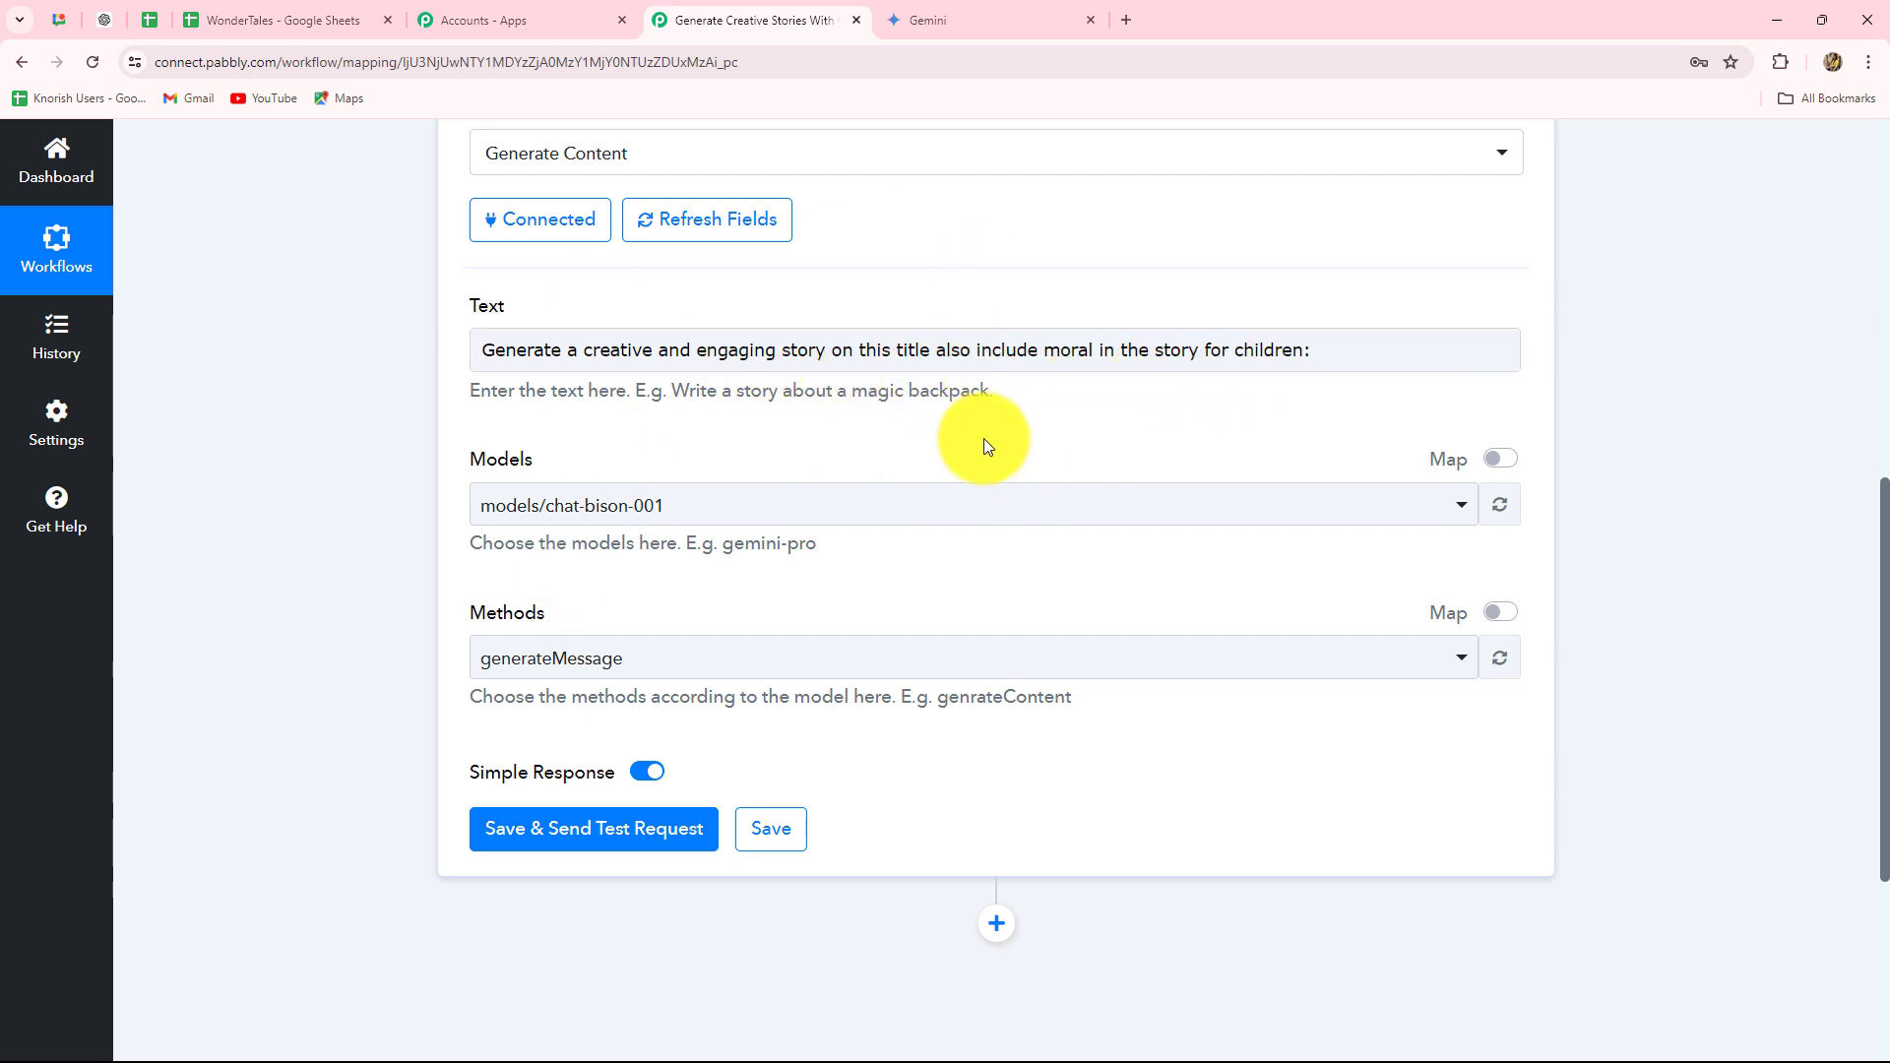
click(475, 357)
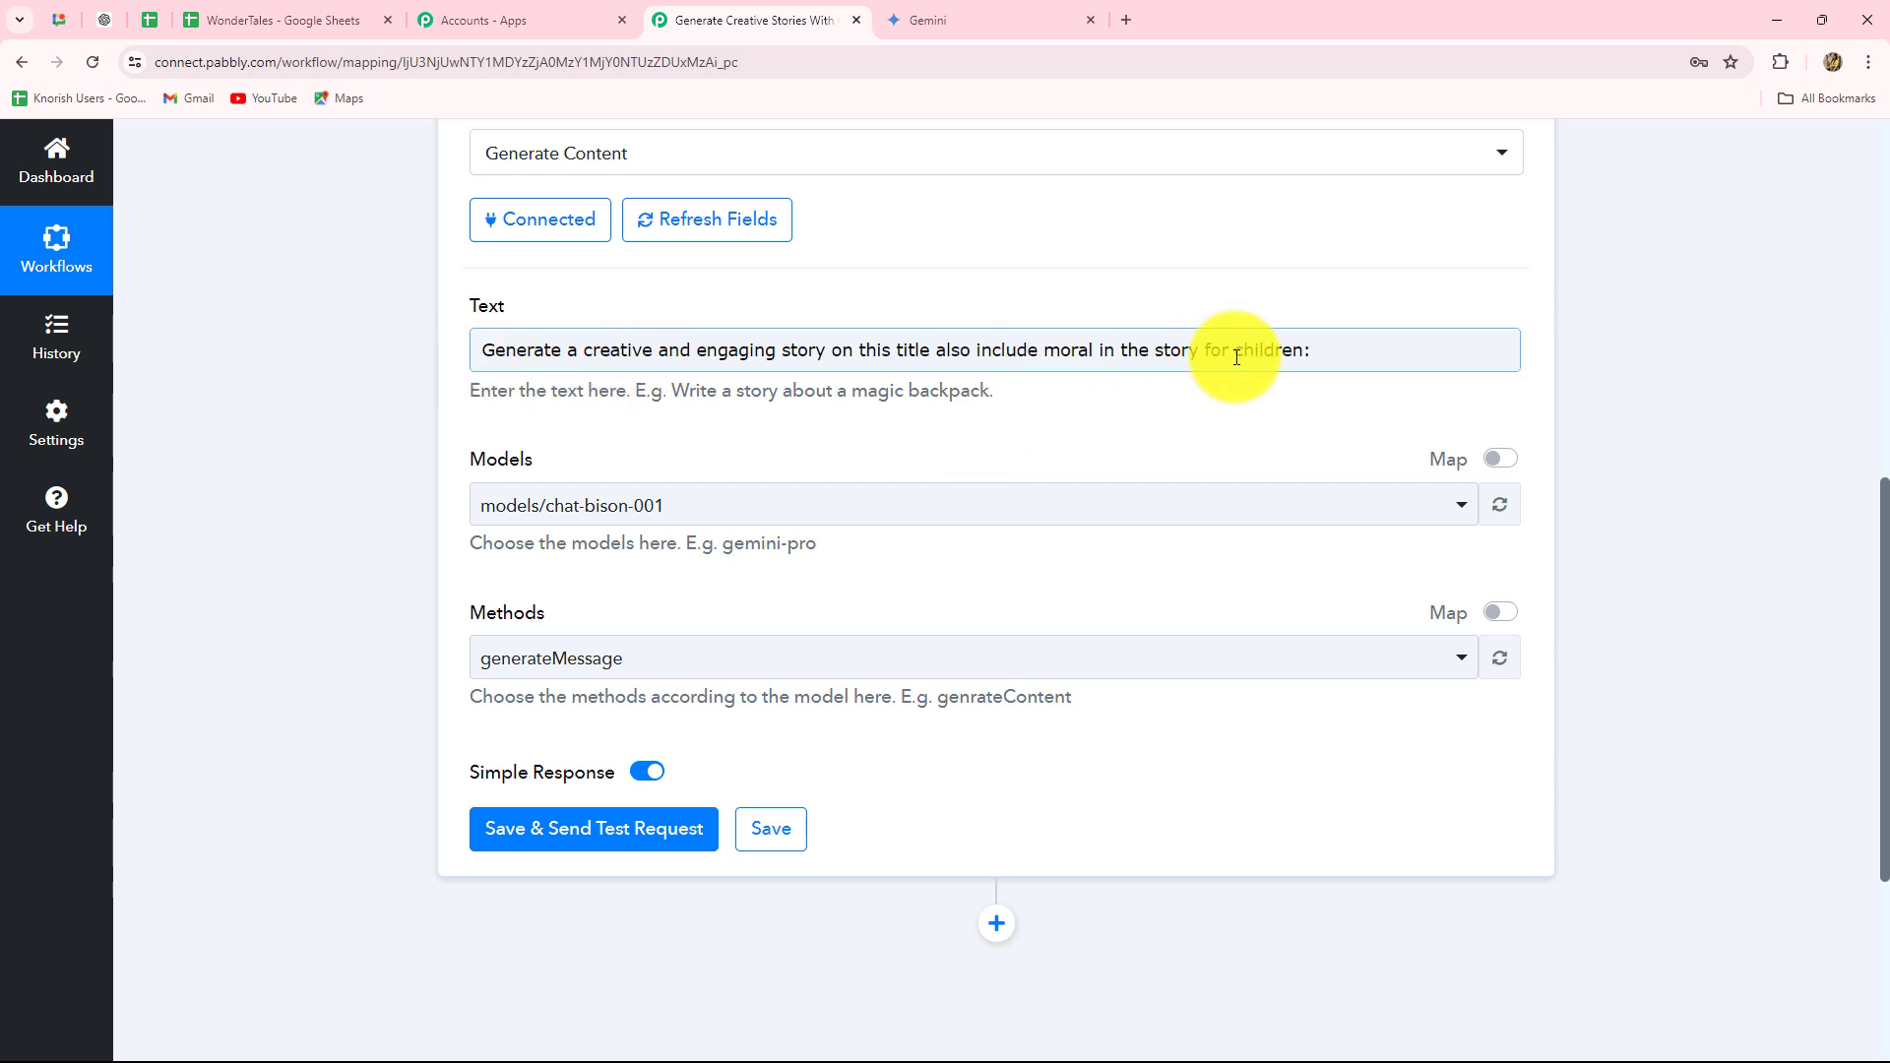
click(694, 296)
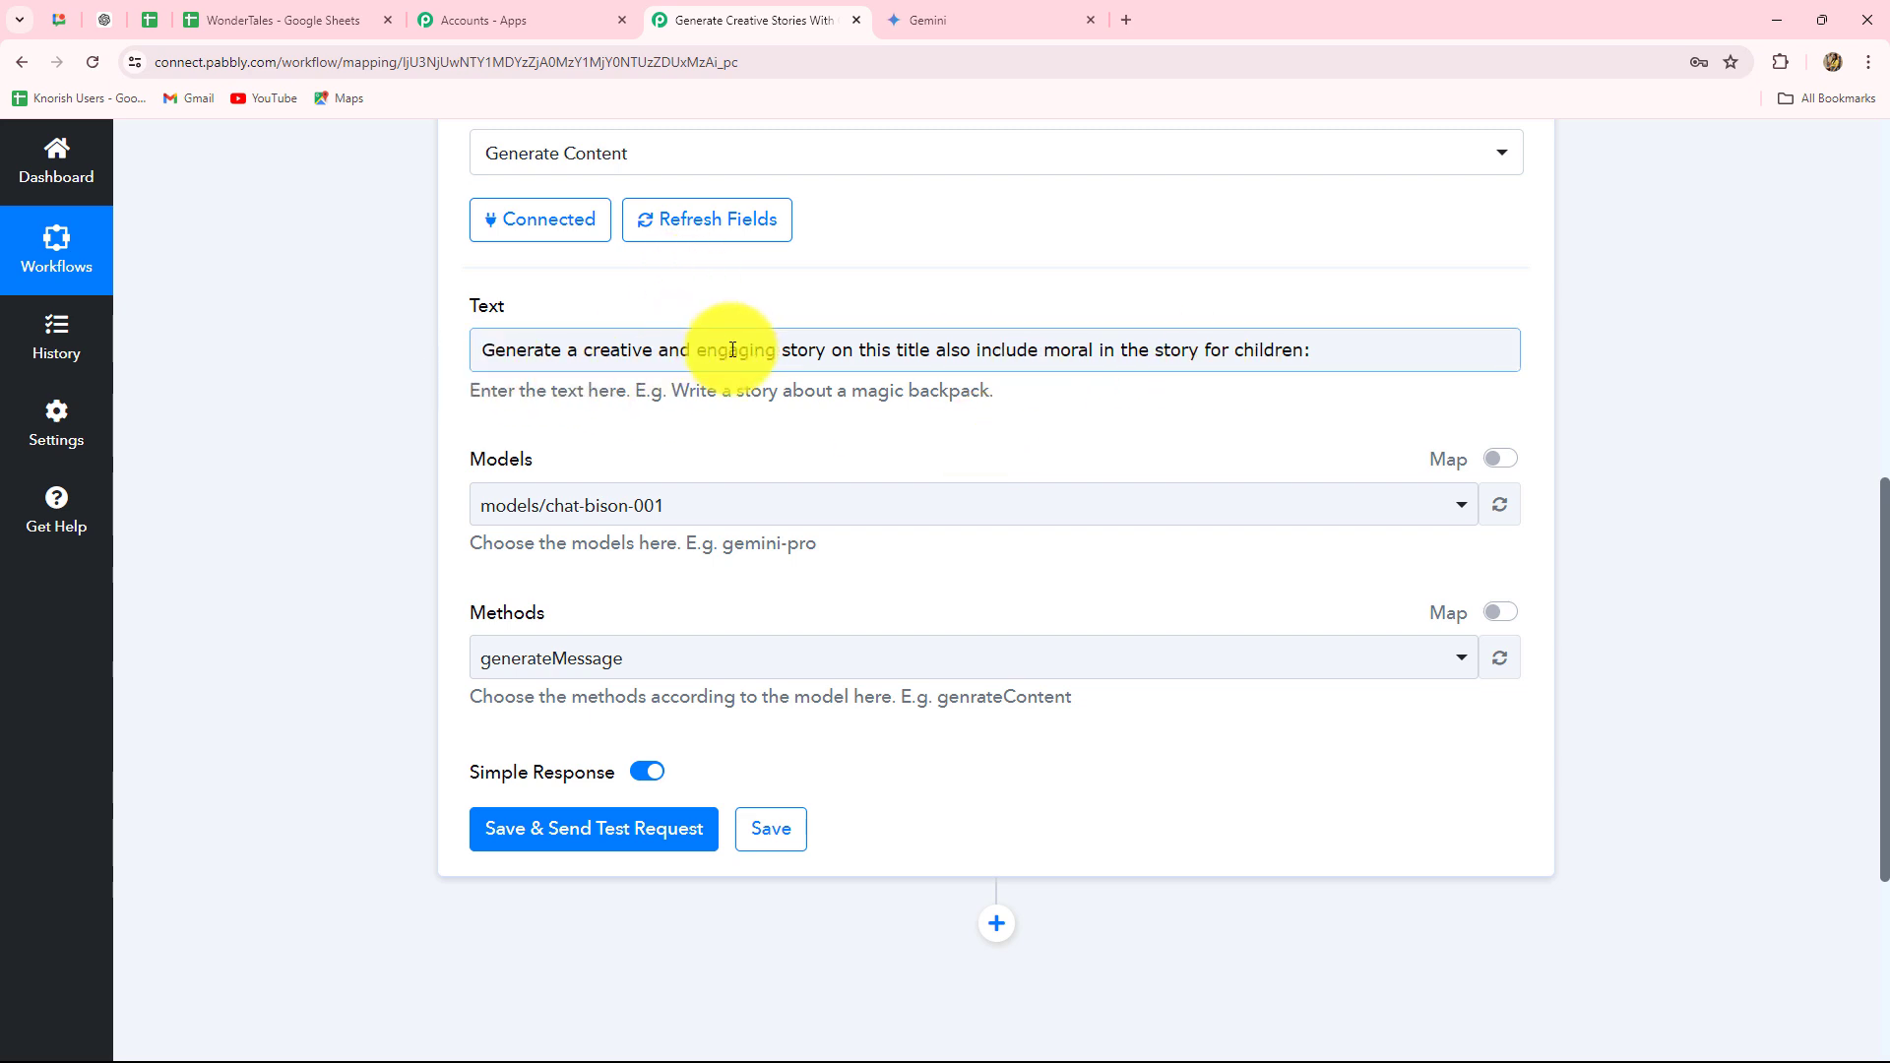
click(1231, 366)
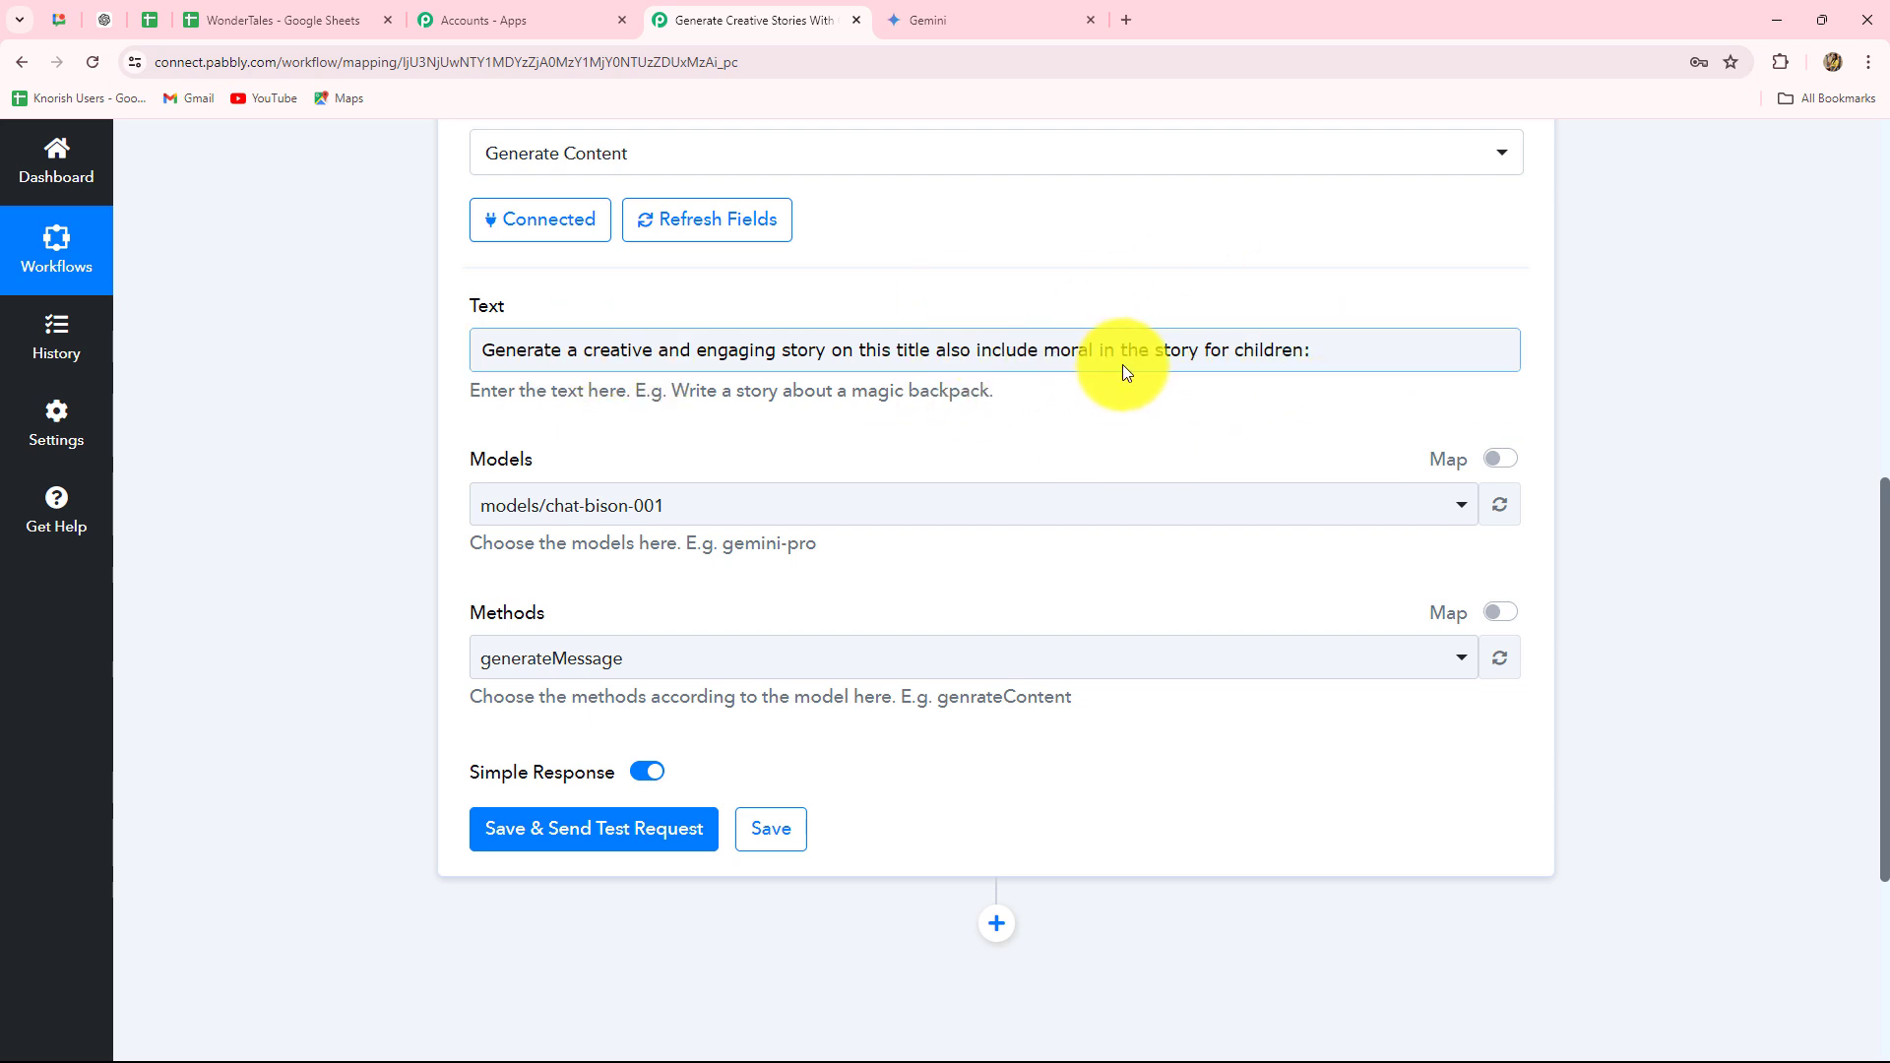
click(1052, 426)
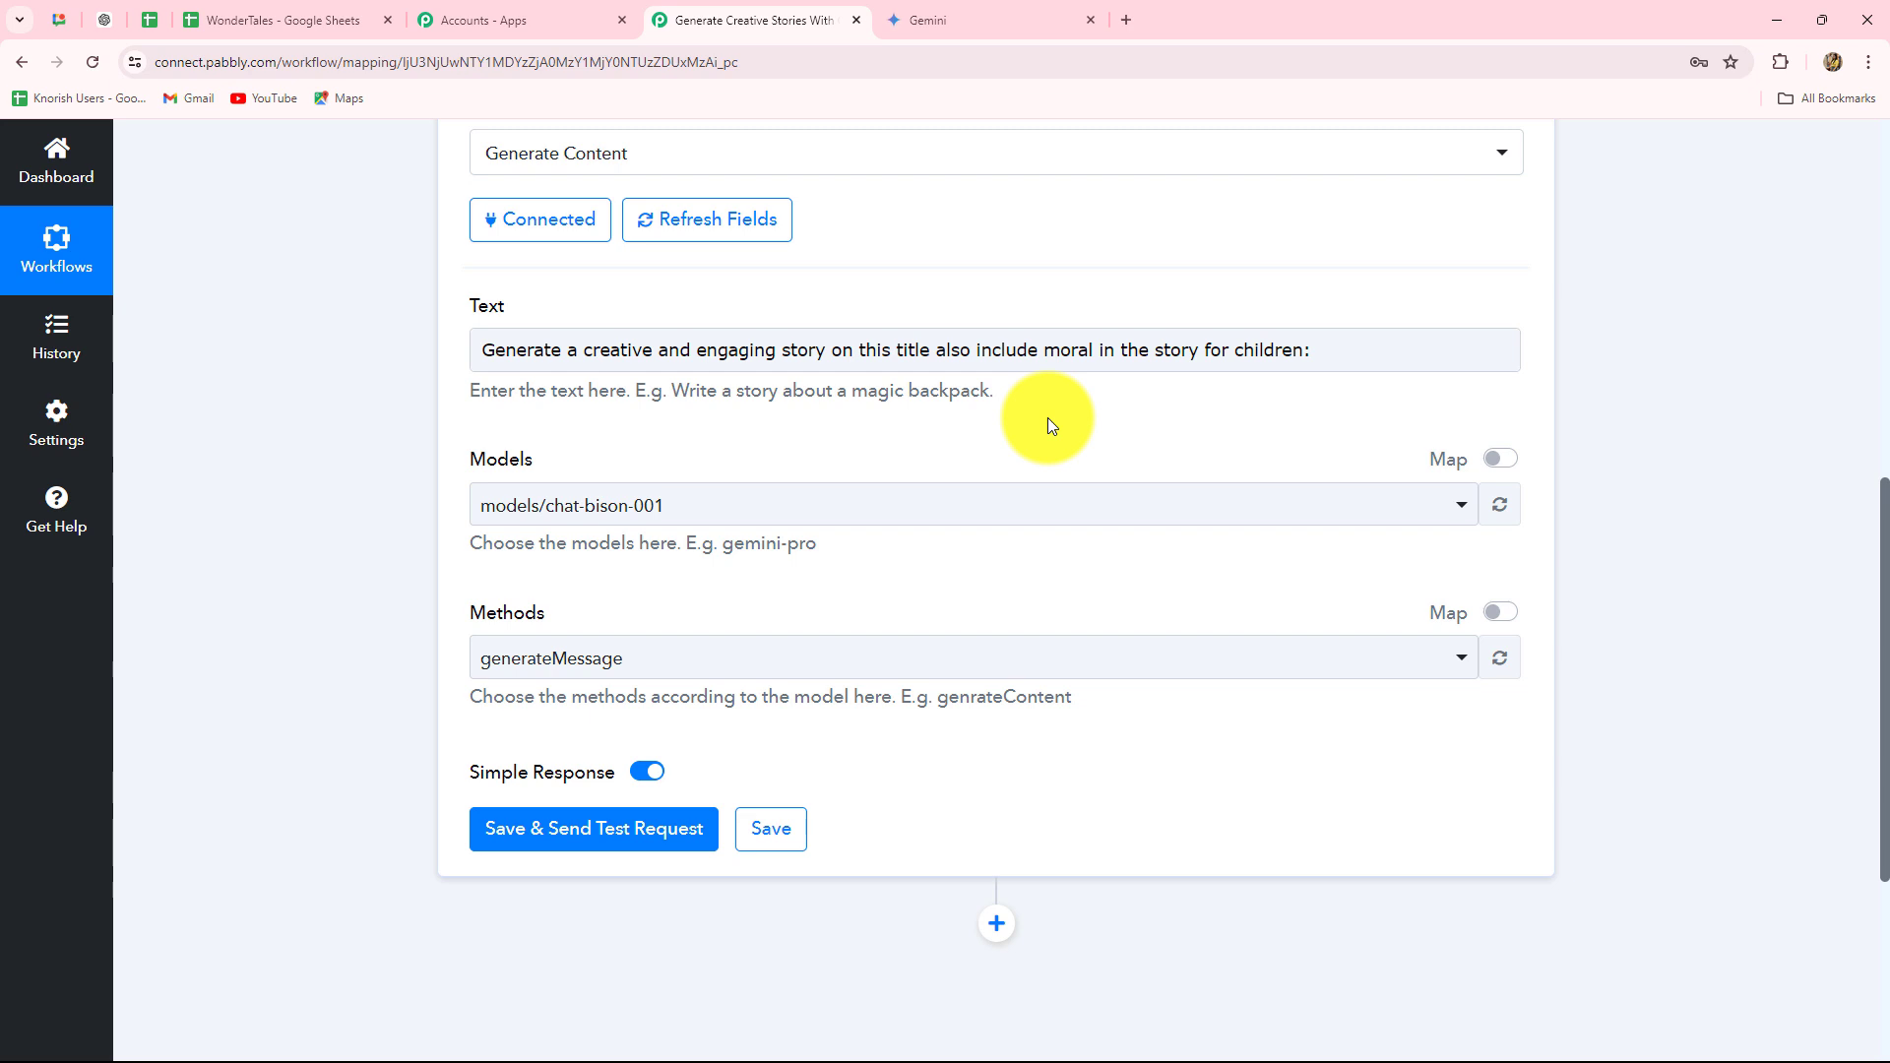
Map the Title from the Google Sheets trigger at the end of the prompt and compare it with the WonderTales spreadsheet.
click(1321, 350)
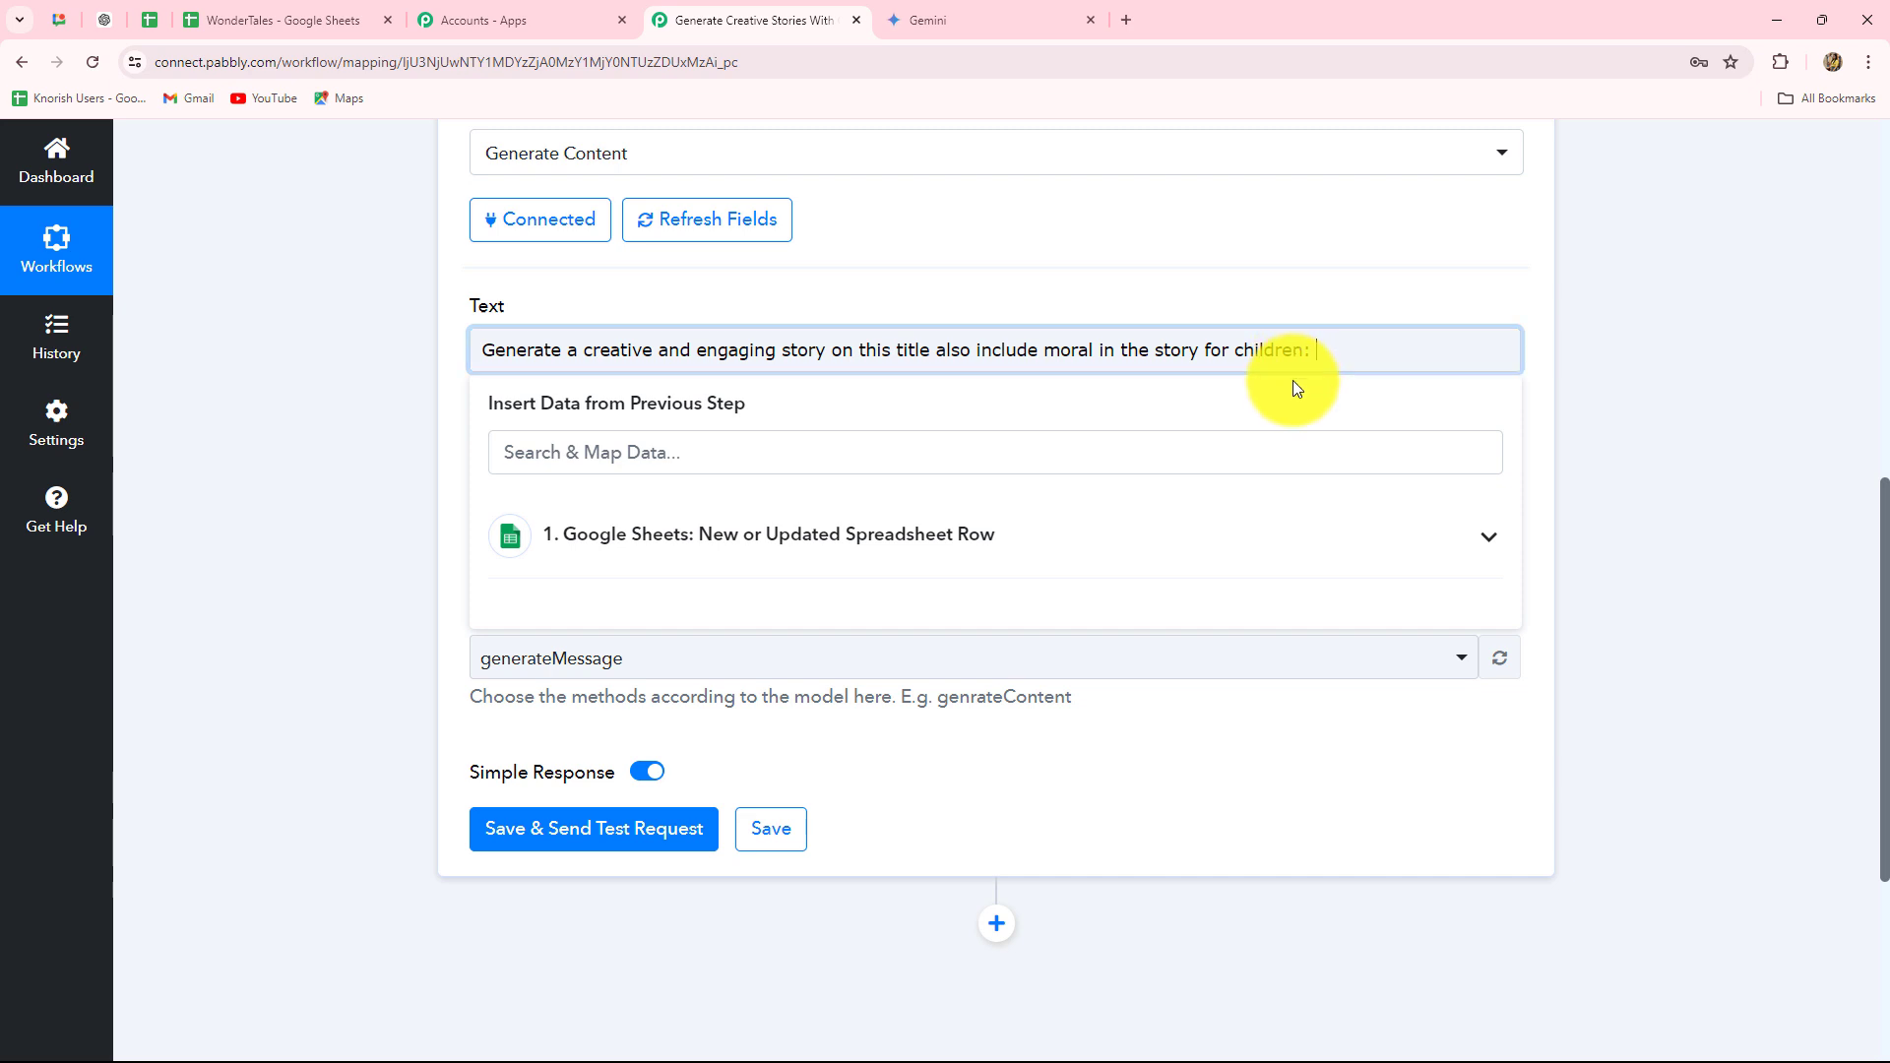
click(947, 540)
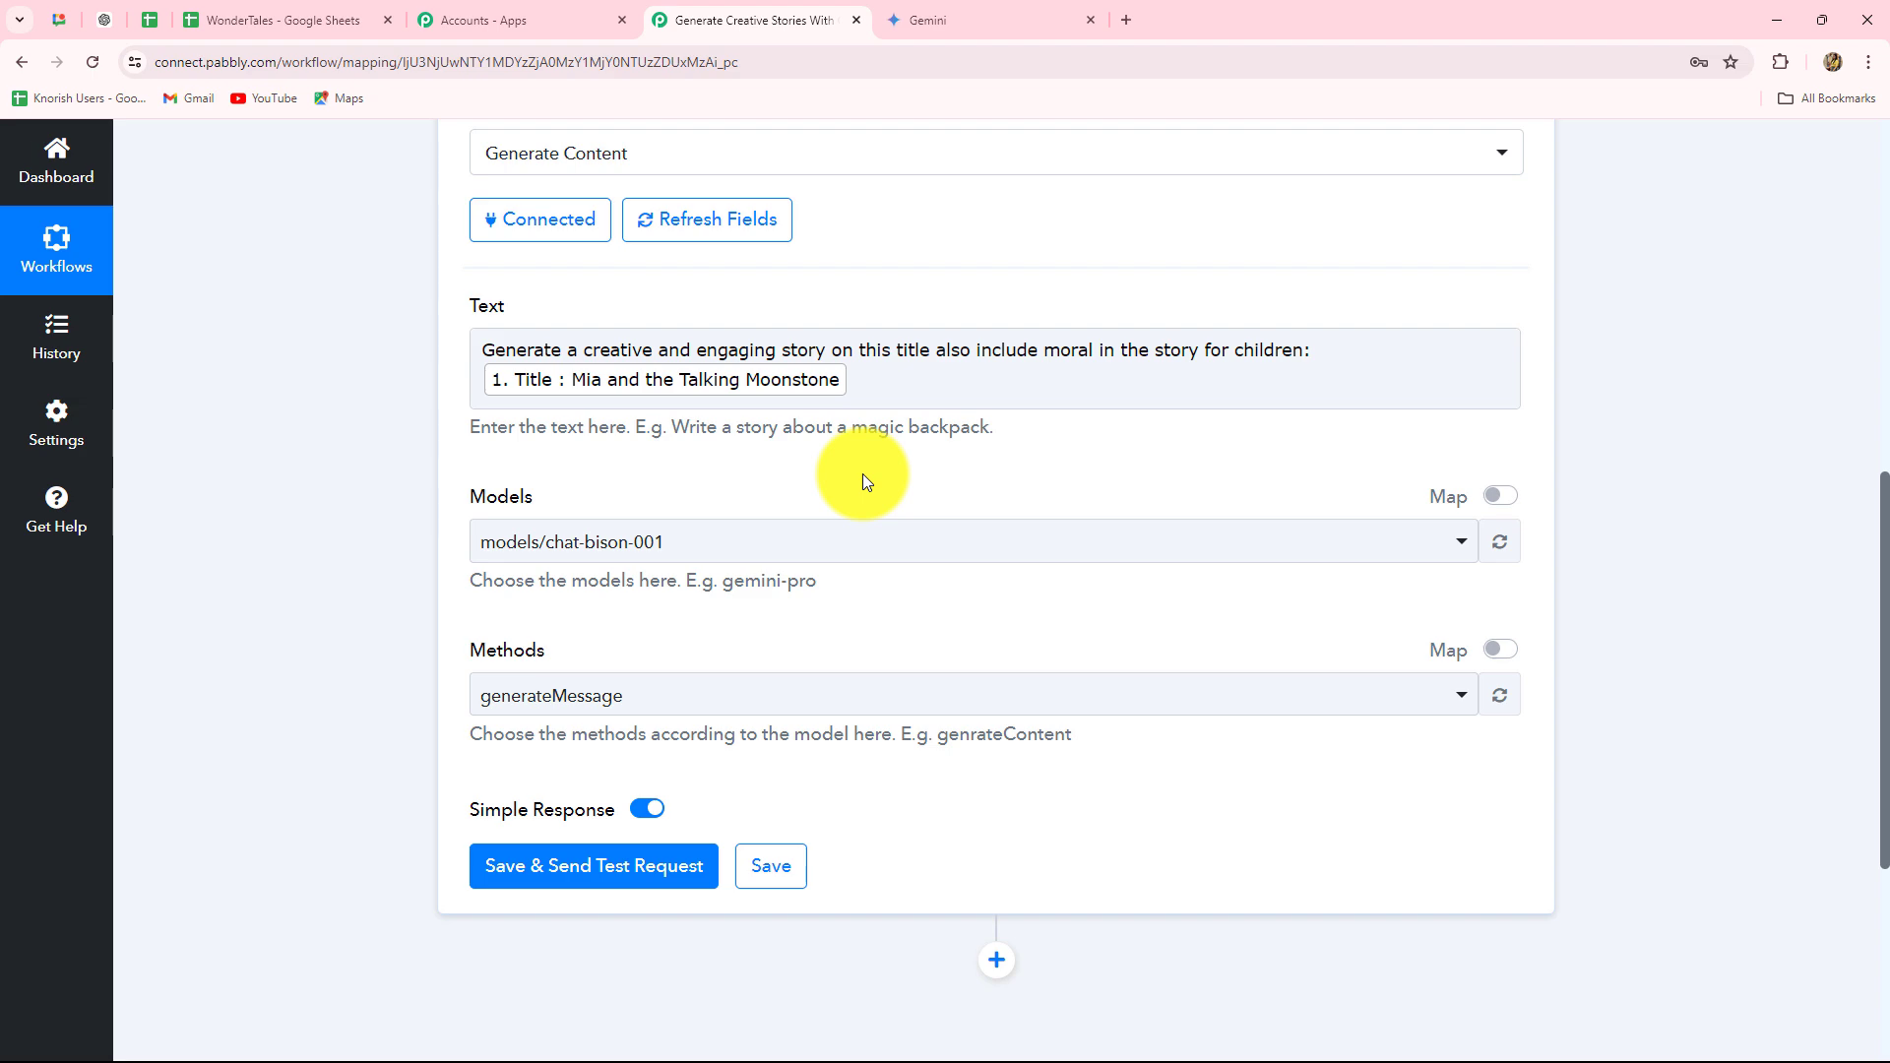
click(276, 20)
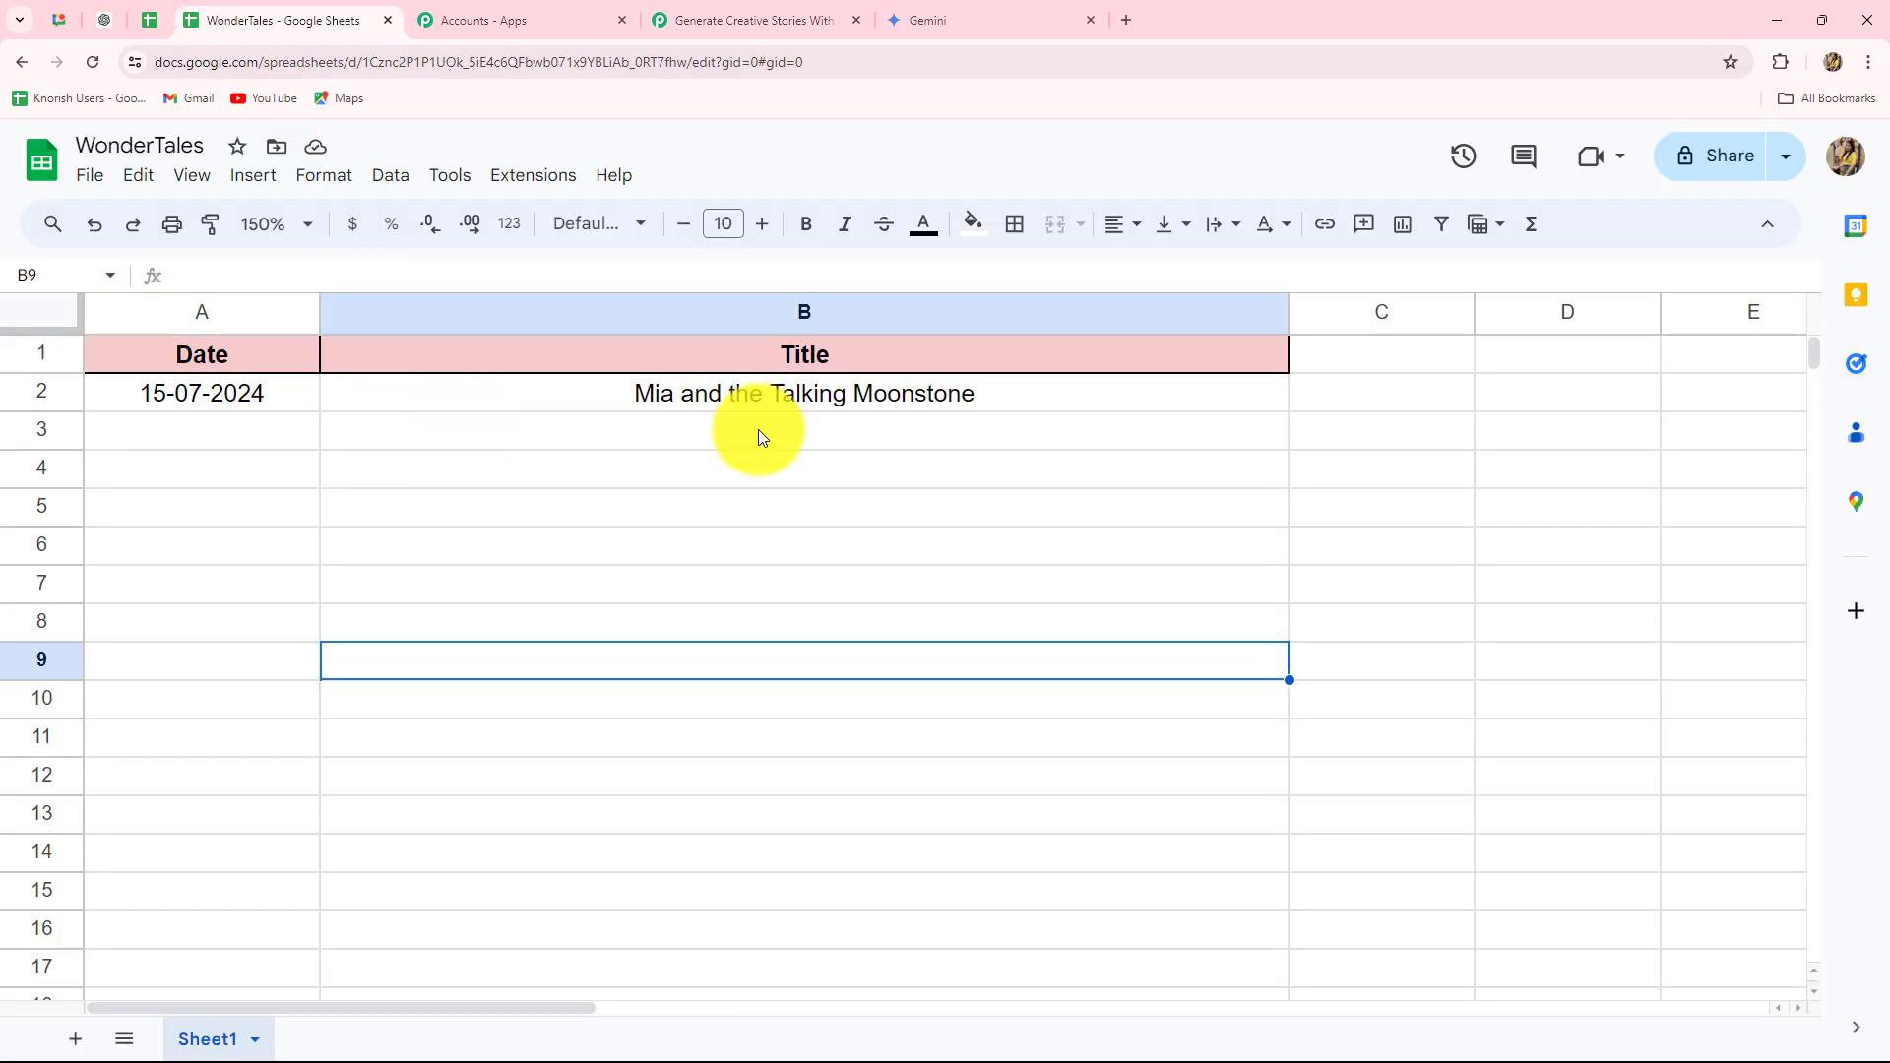
click(741, 18)
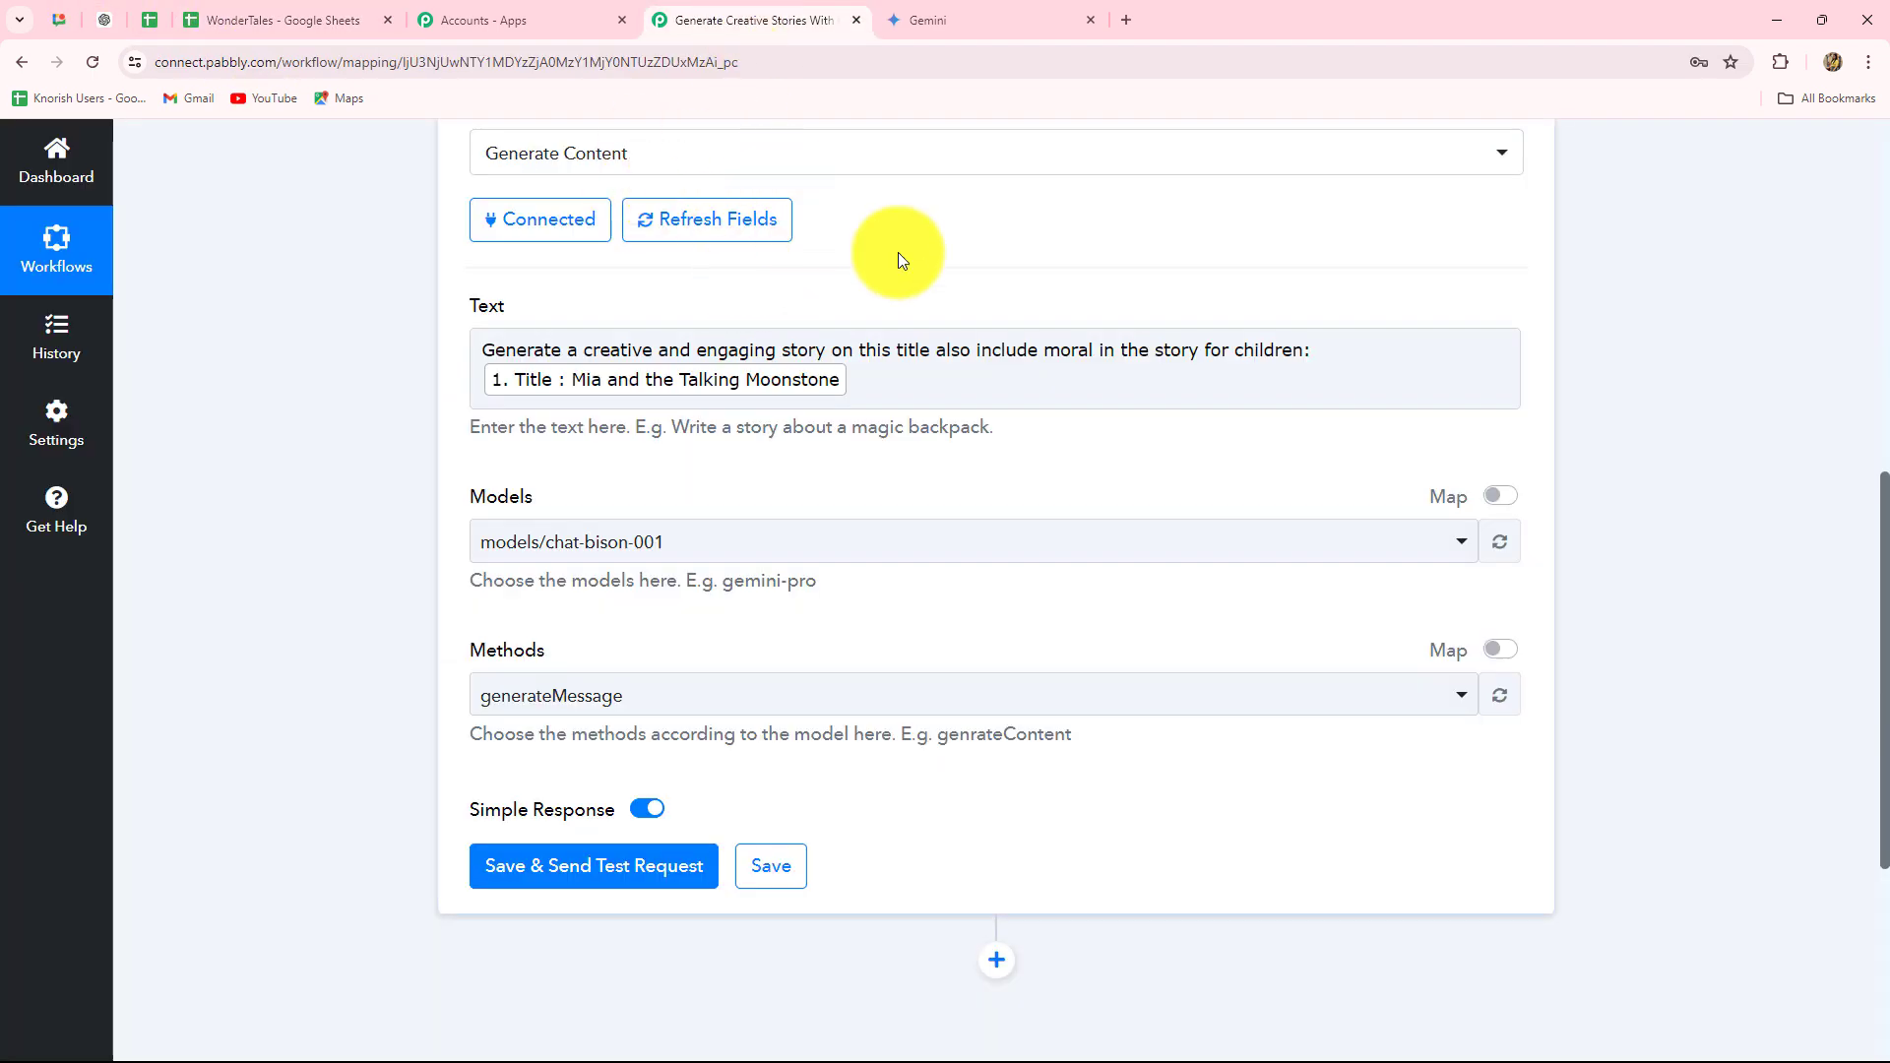
click(845, 403)
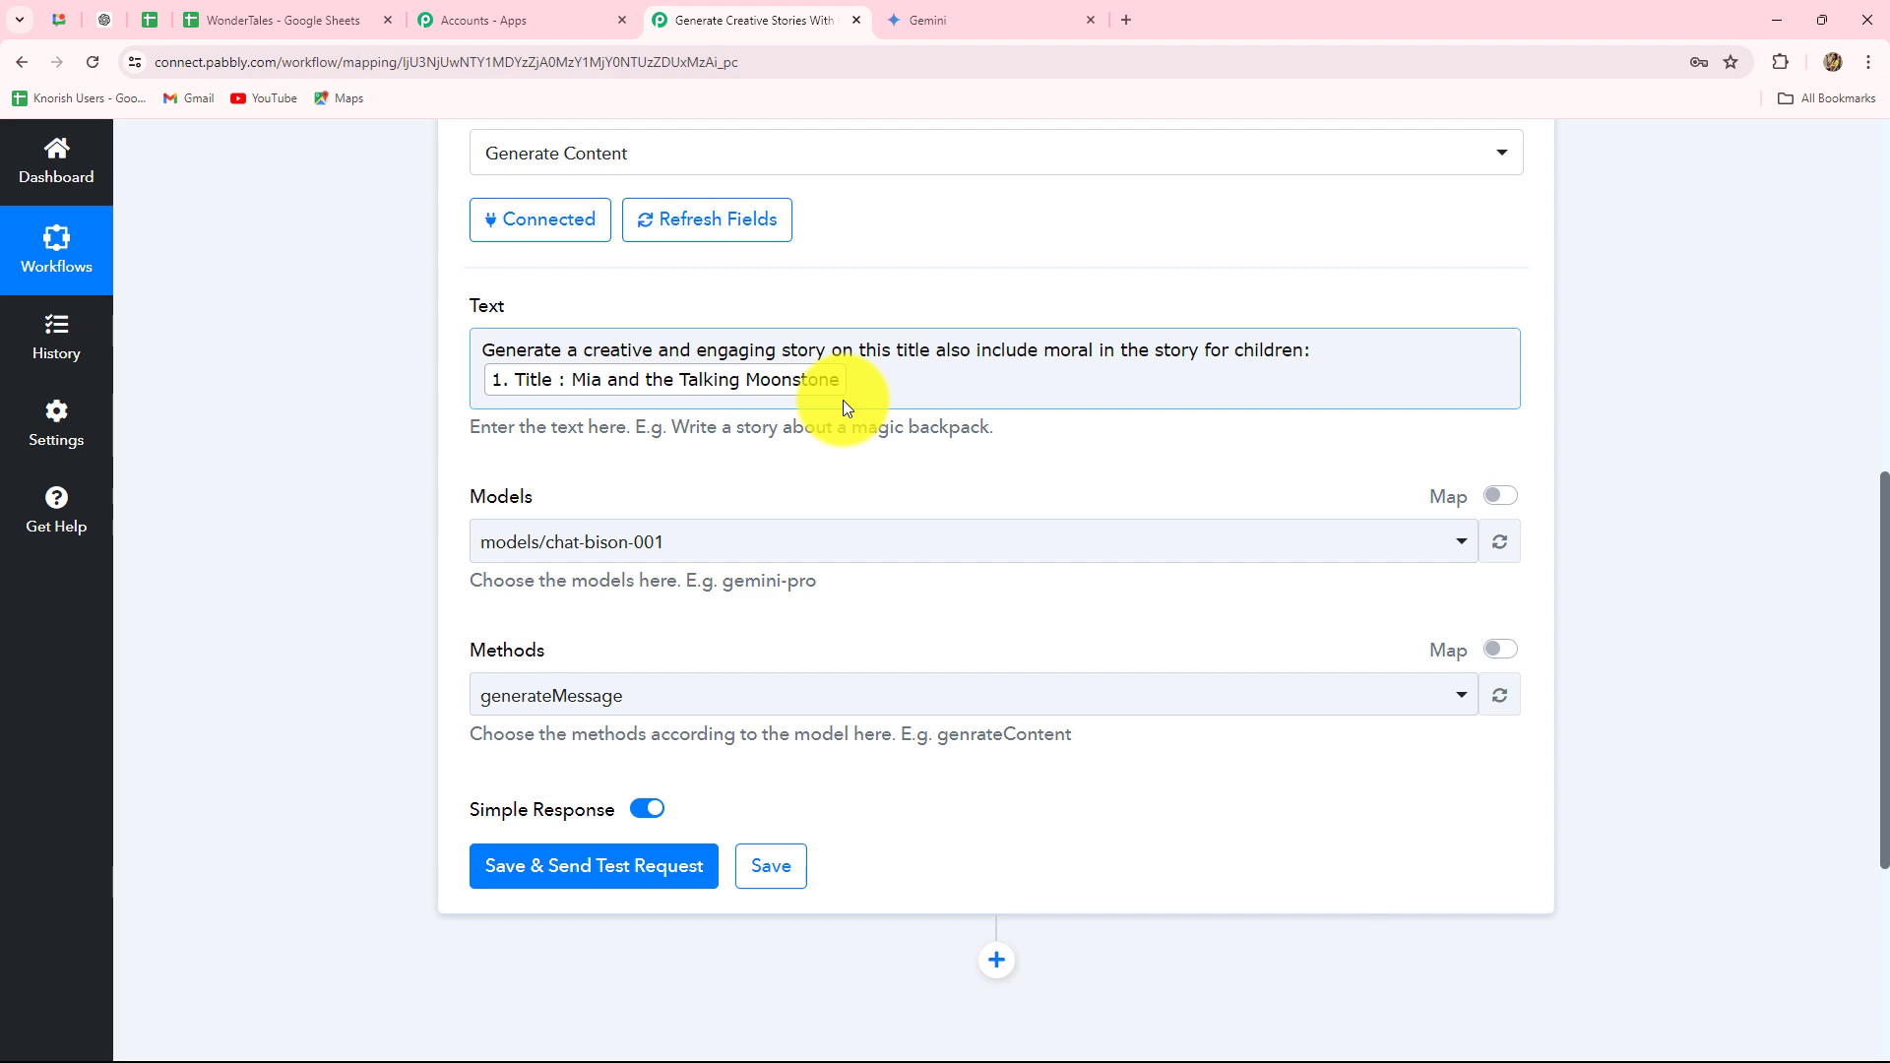
click(292, 16)
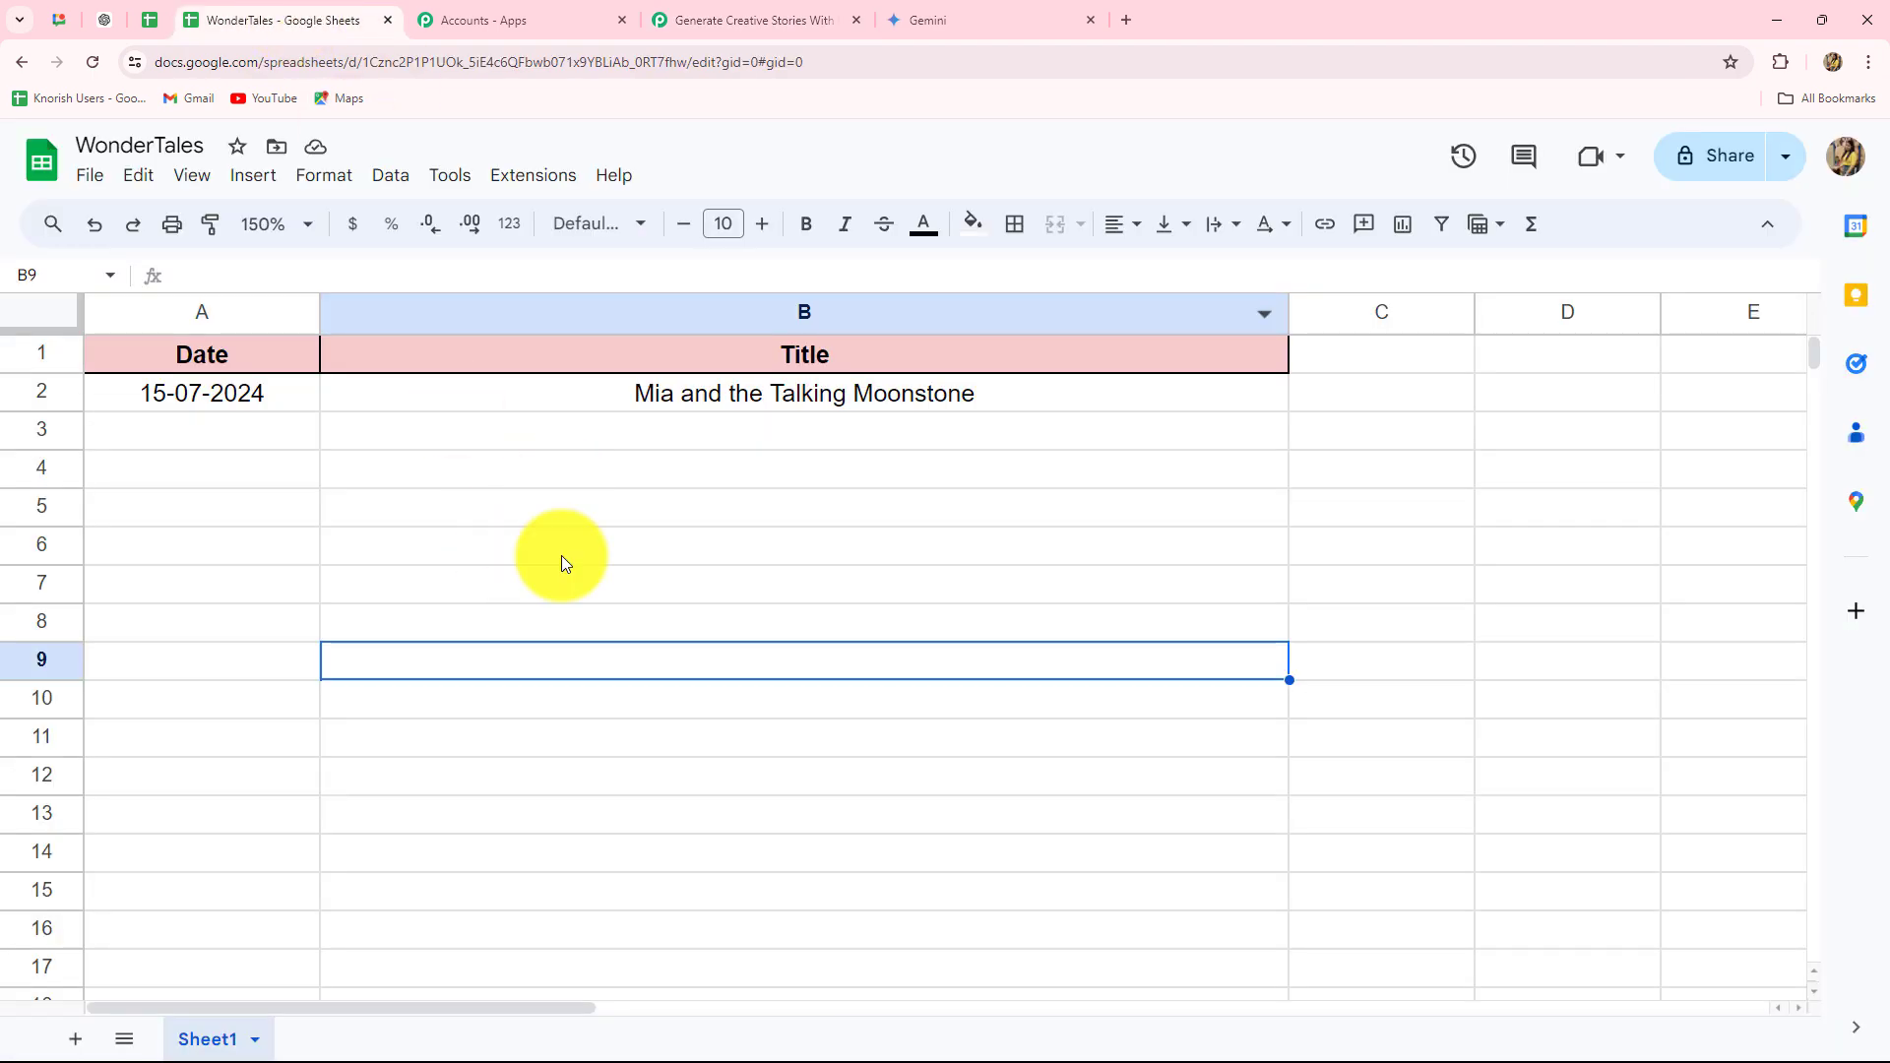
click(718, 16)
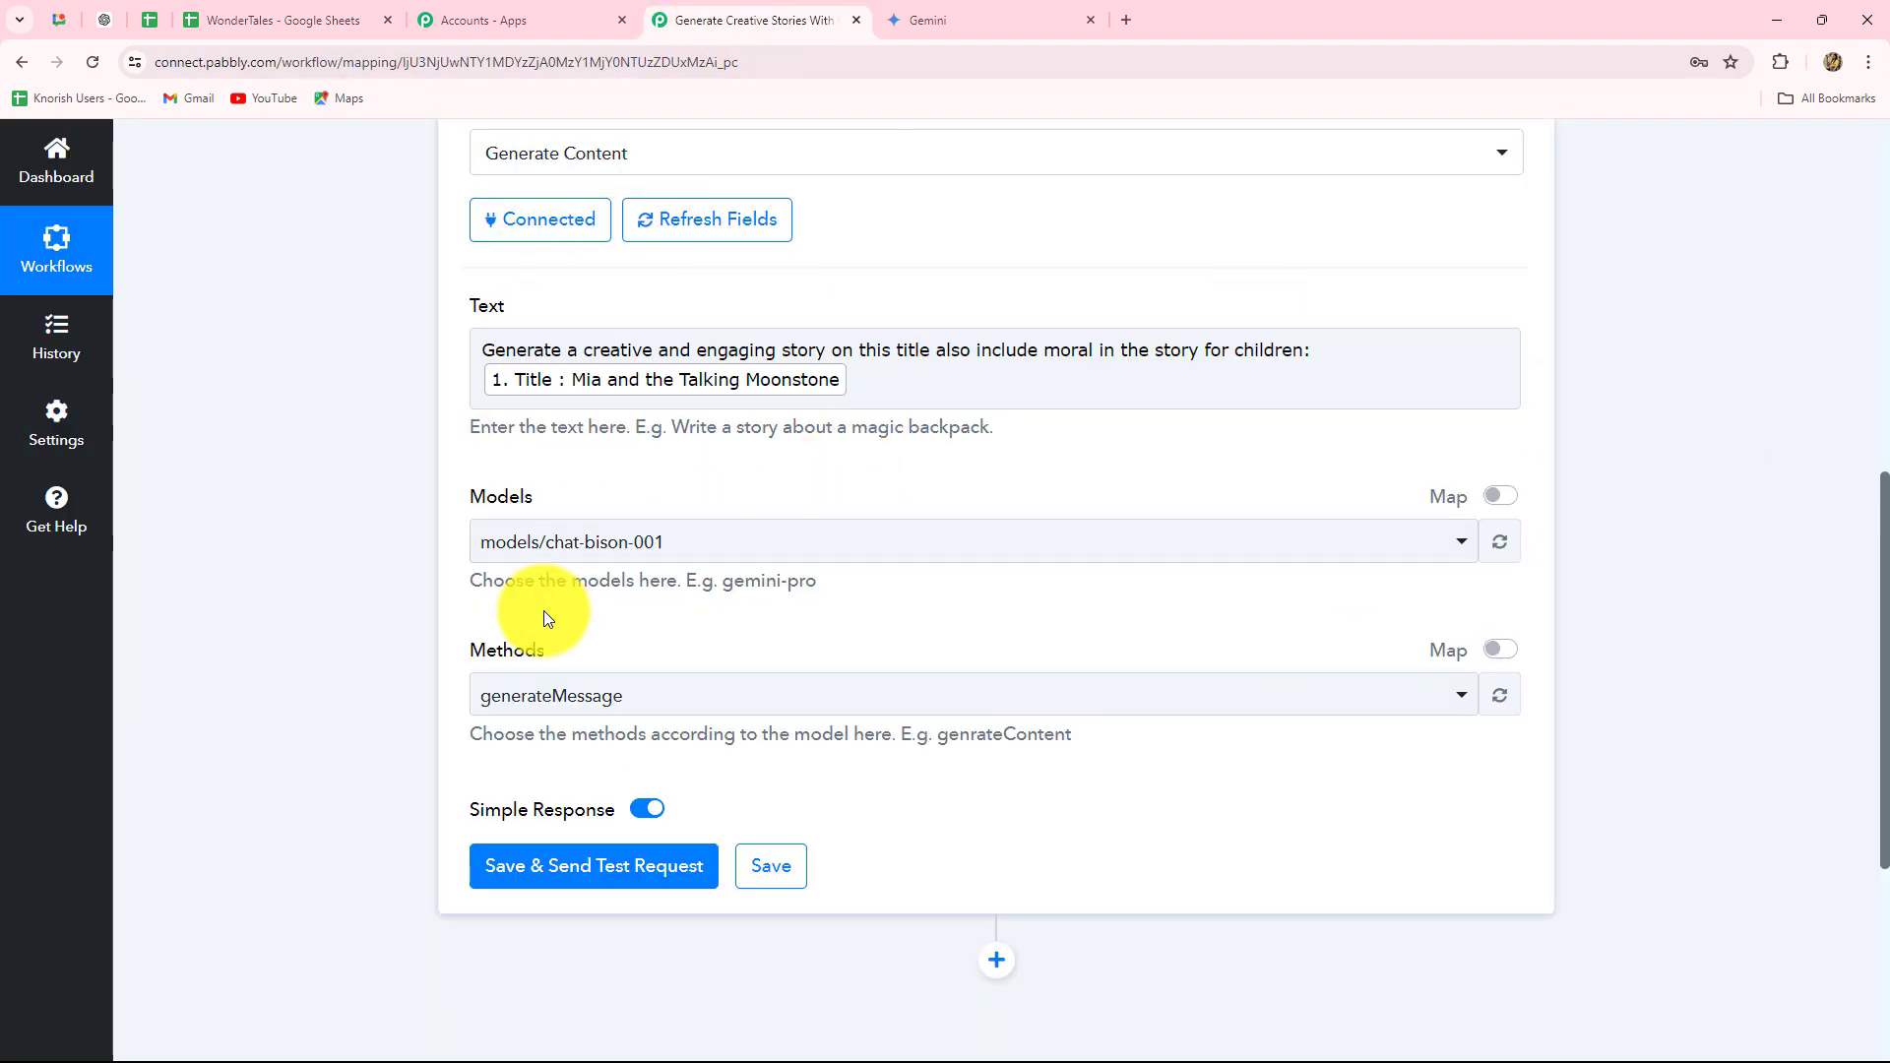
Set the action's model to models/gemini-pro with the generateContent method.
scroll(547, 618, down, 3)
click(634, 254)
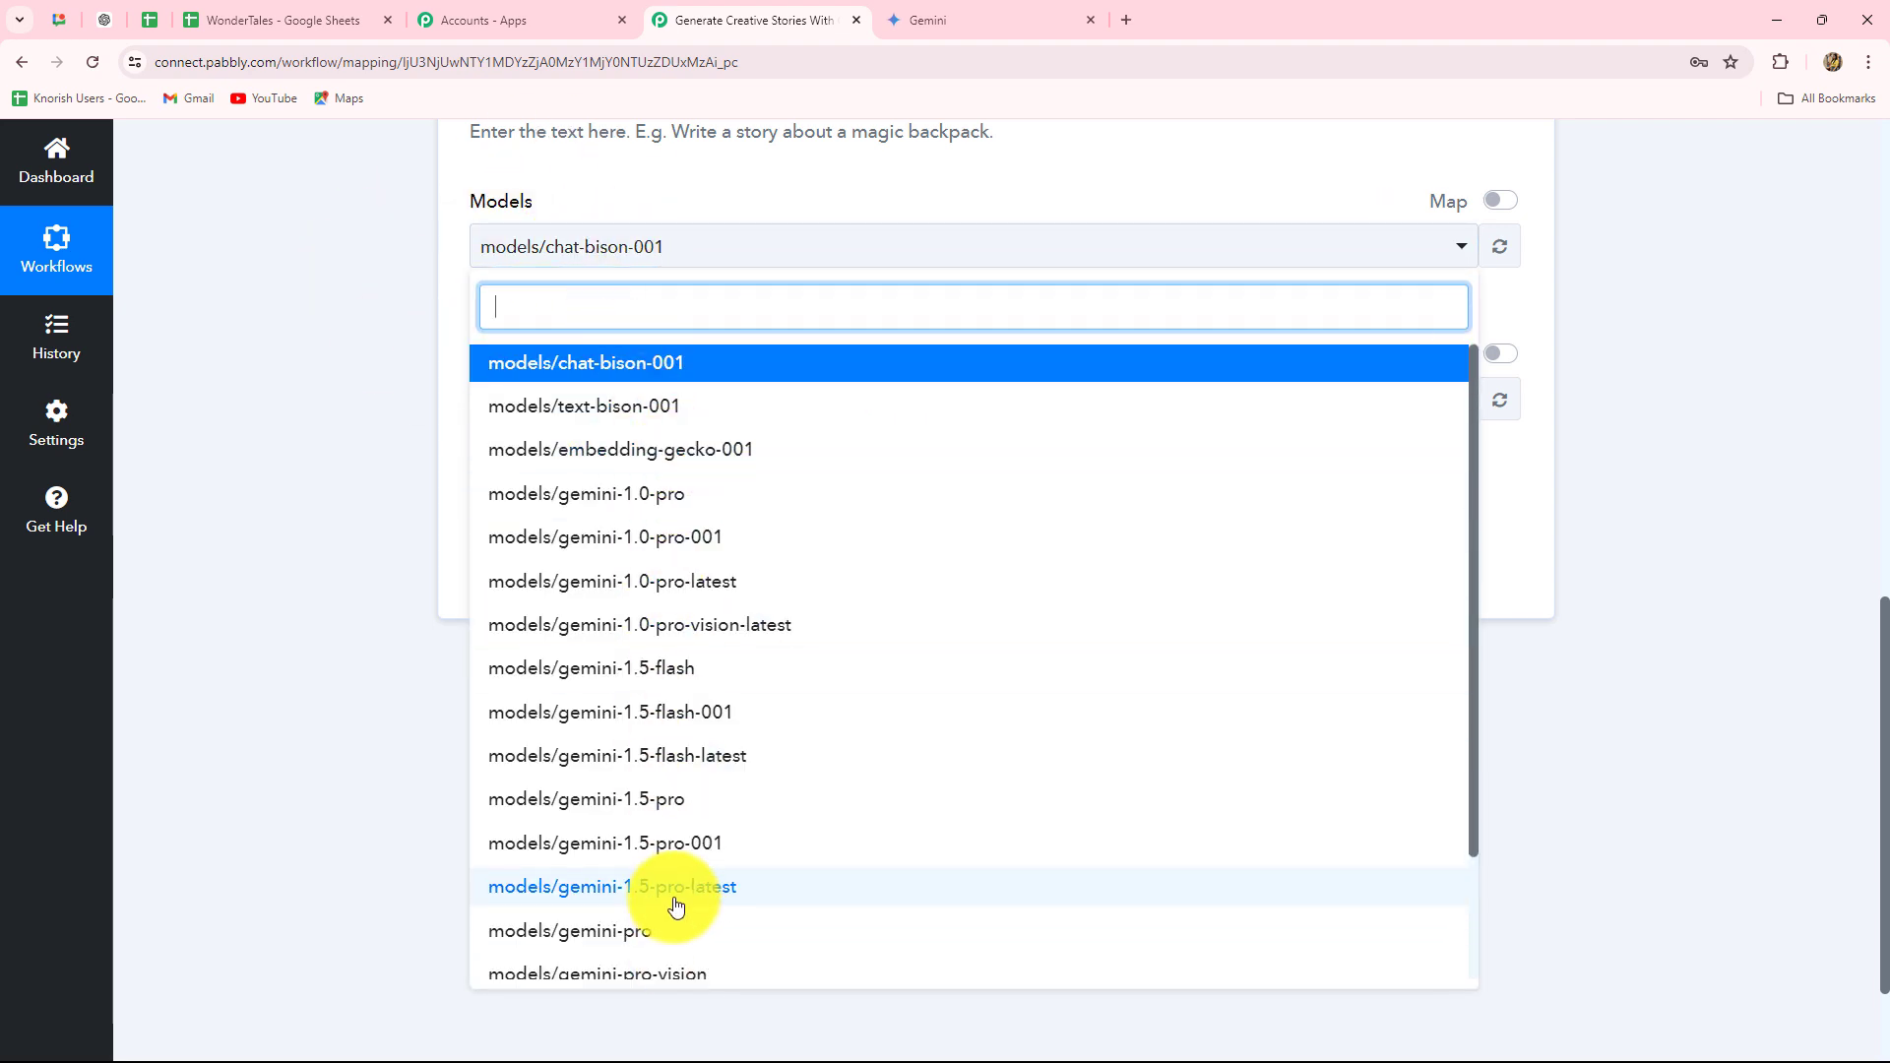
scroll(675, 905, down, 3)
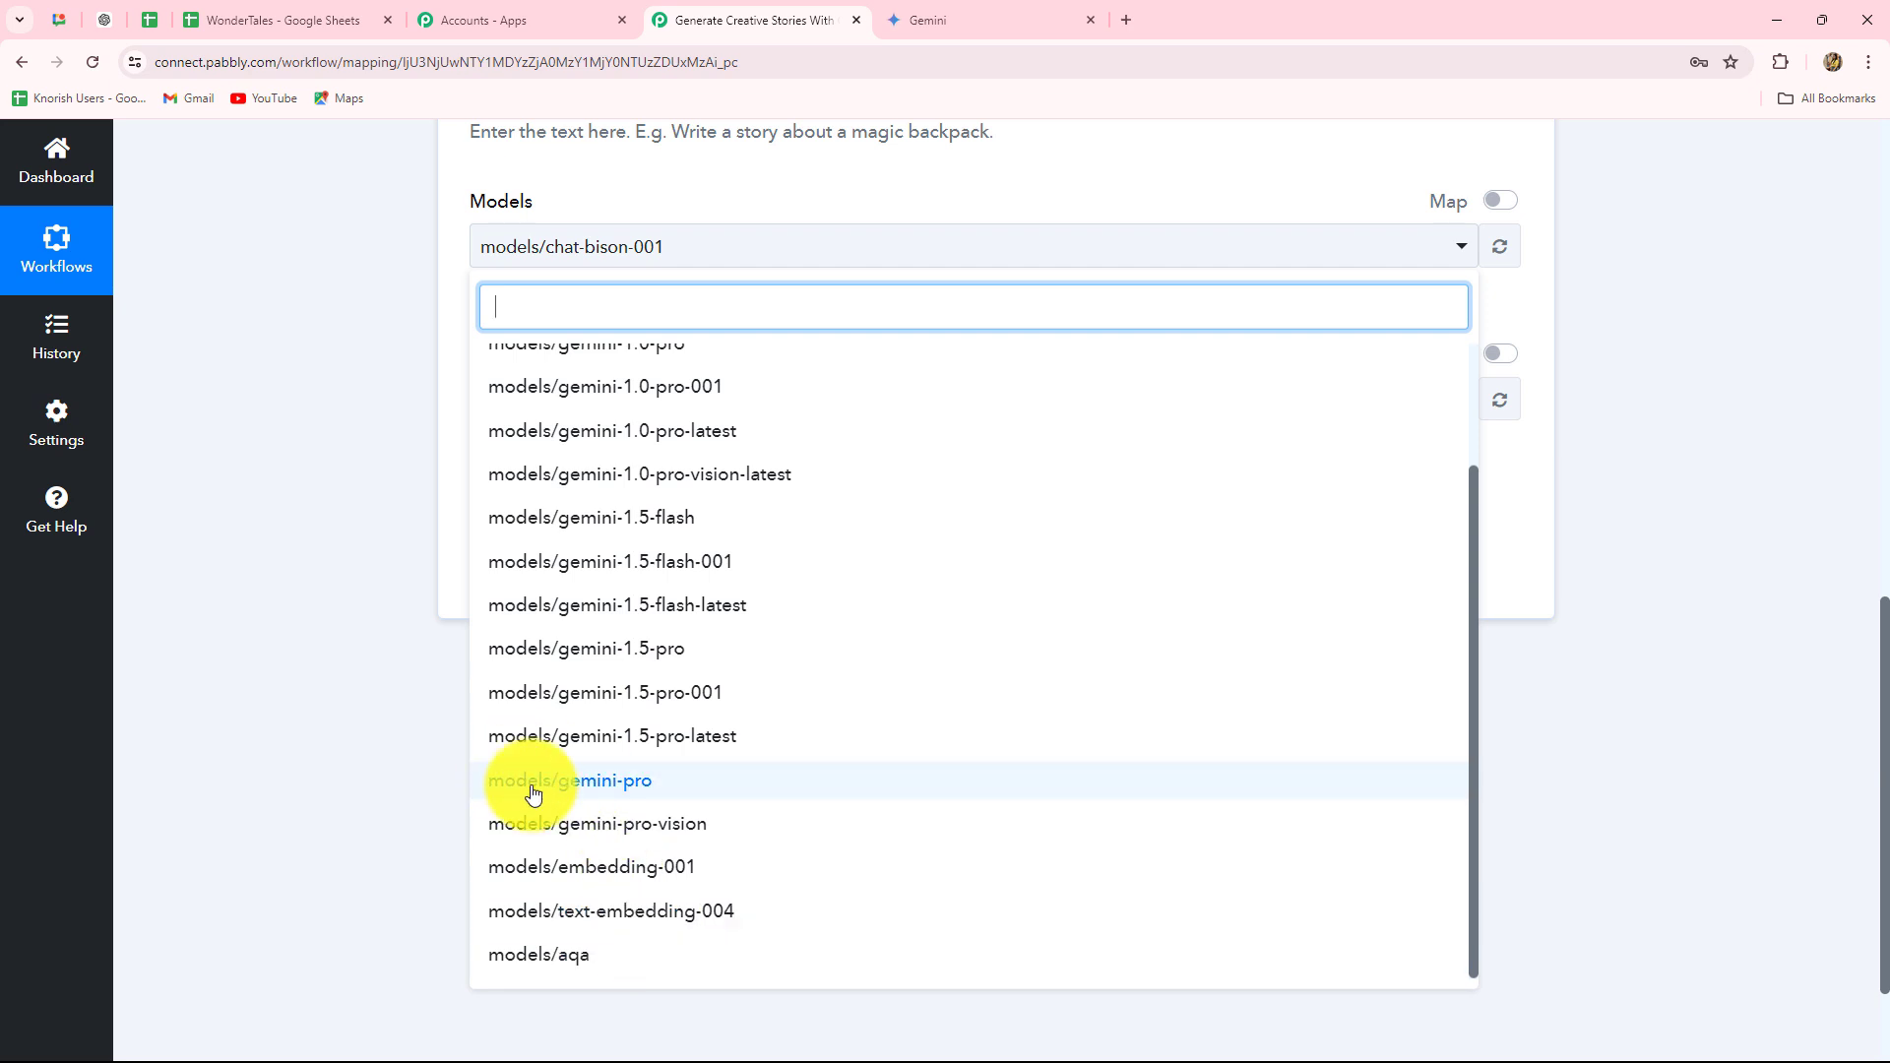
click(602, 784)
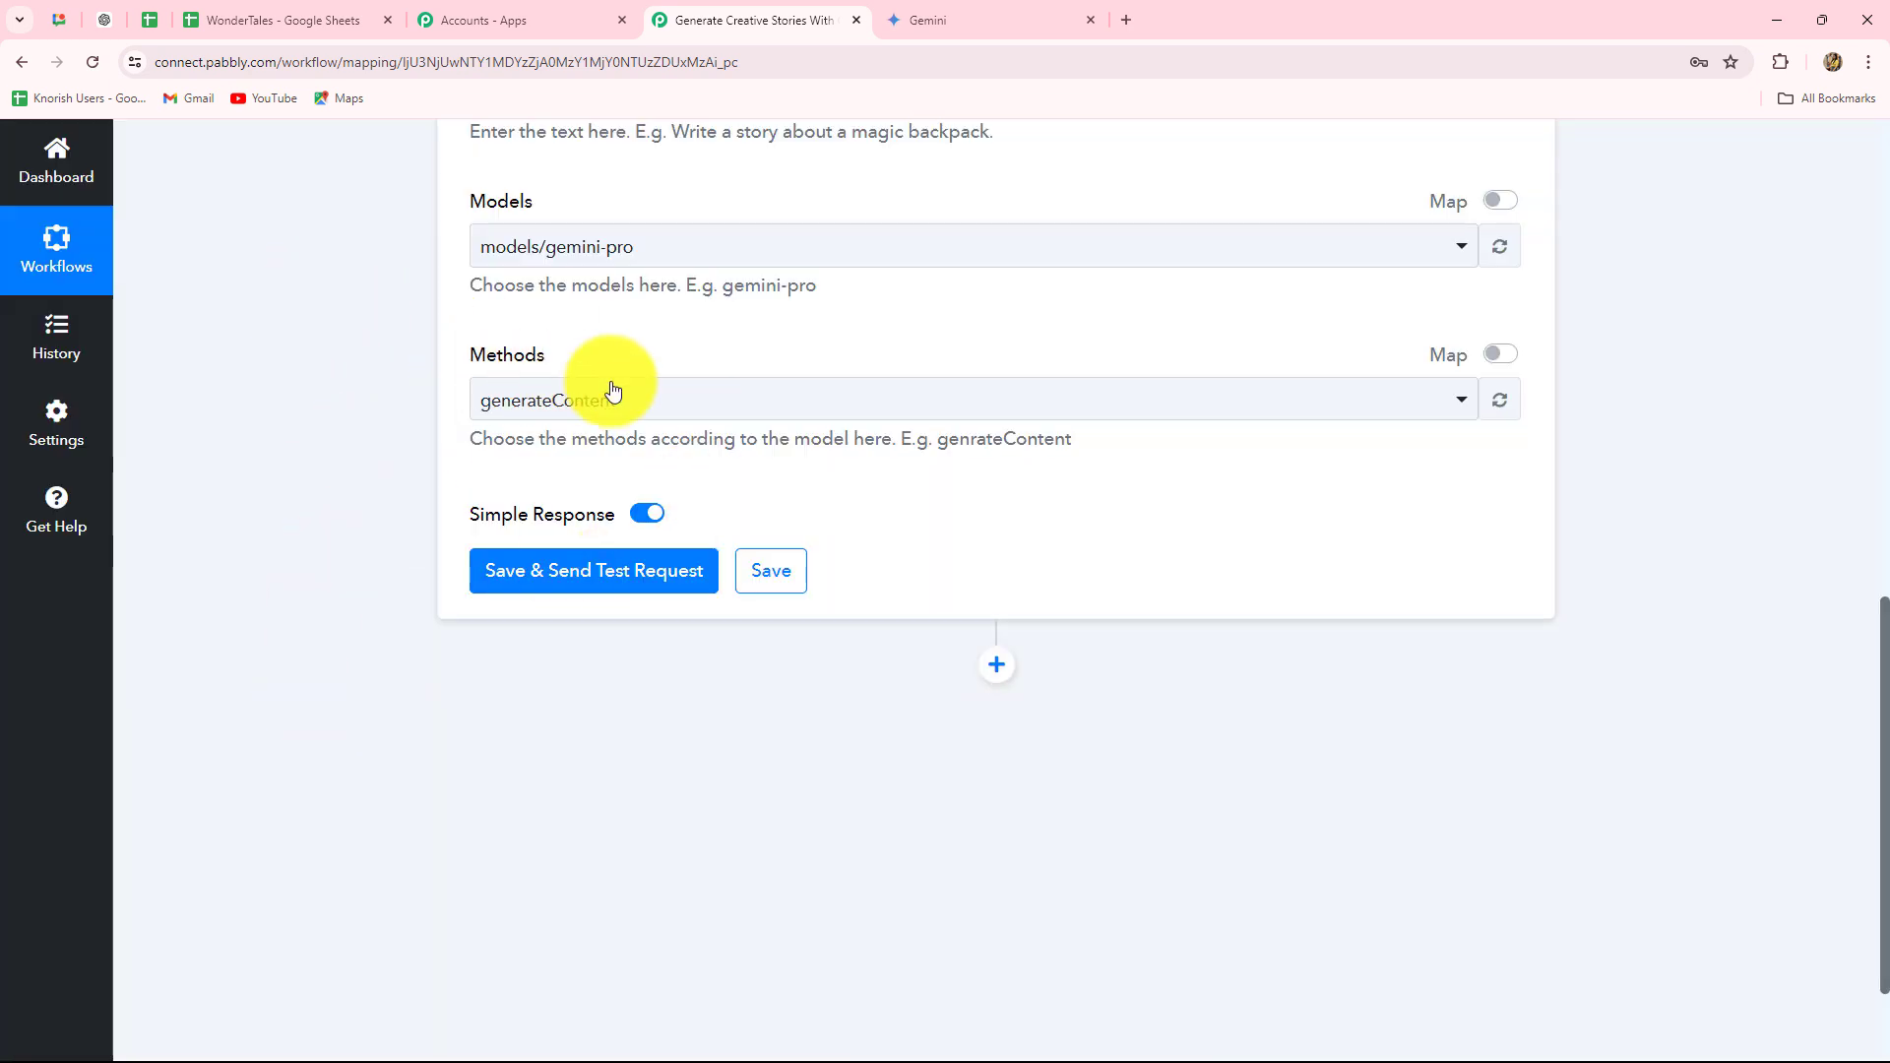
click(662, 396)
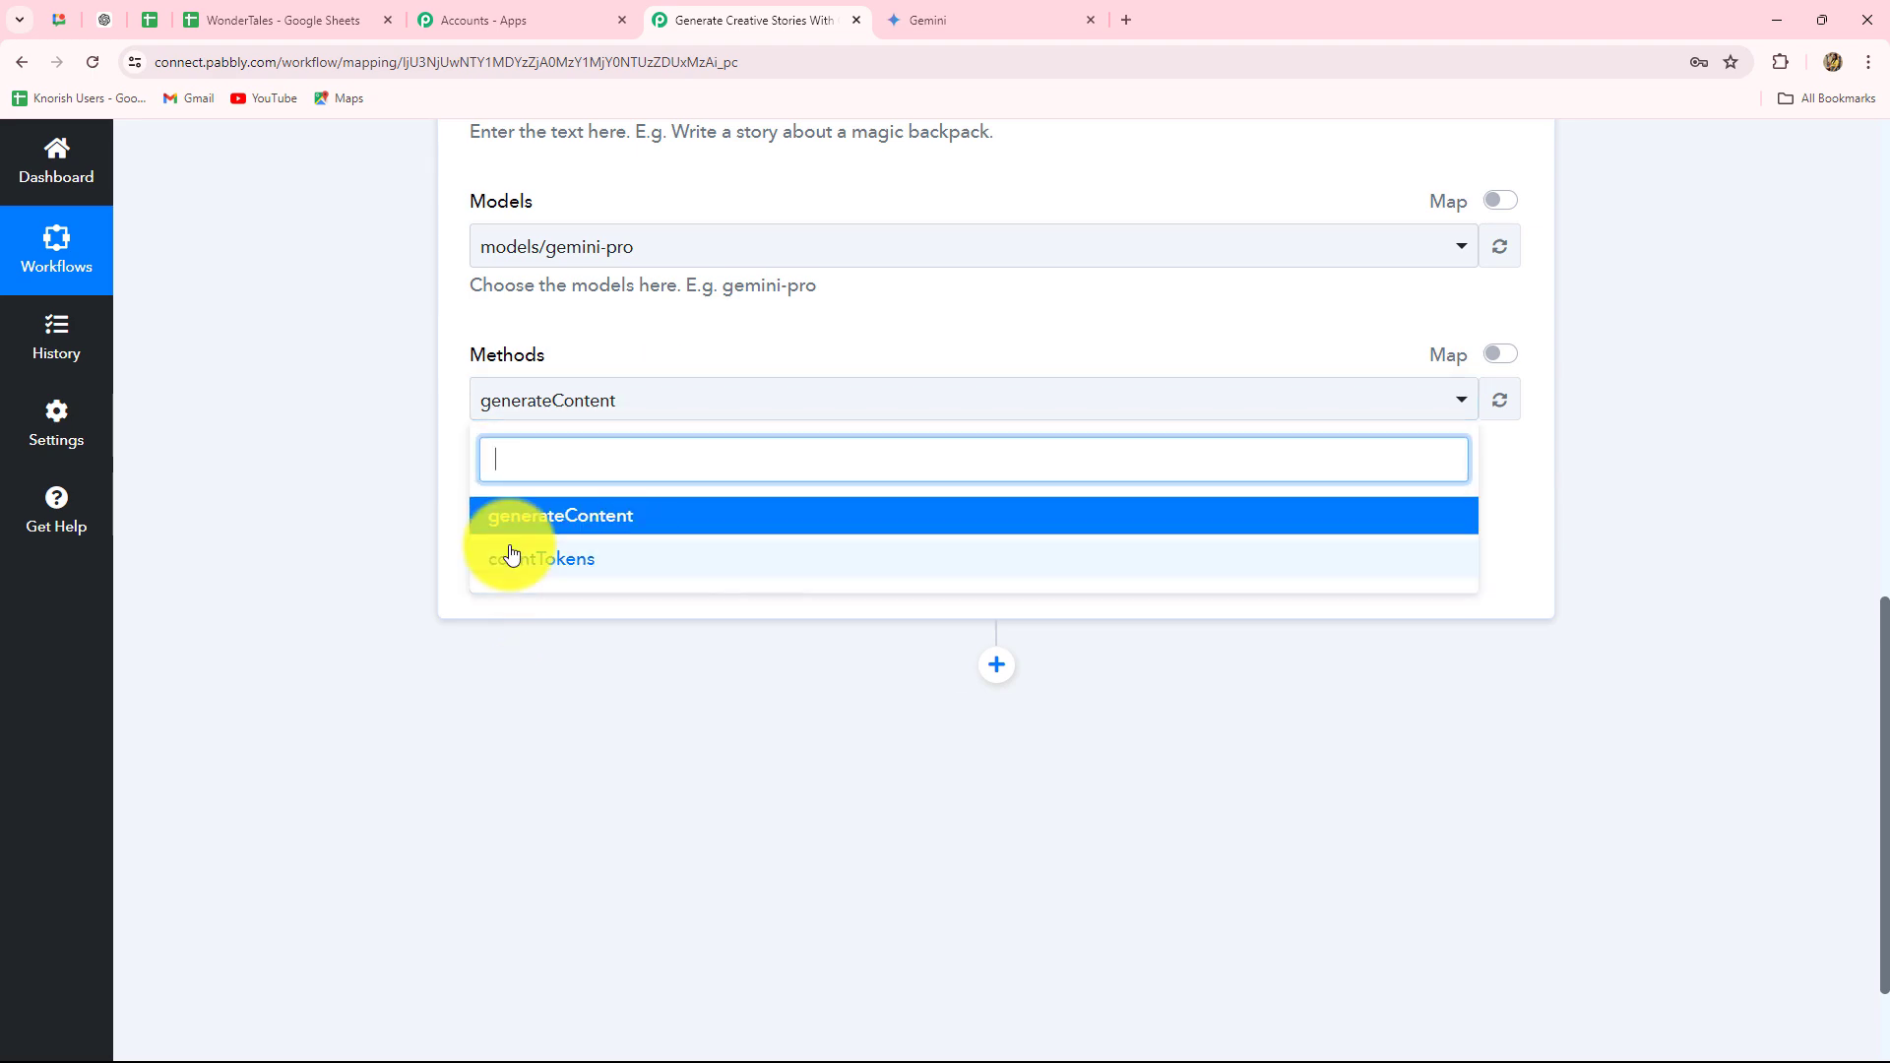
click(434, 574)
Review the Generate Content settings, save the action, and send a test request to Google Generative AI.
scroll(536, 541, up, 3)
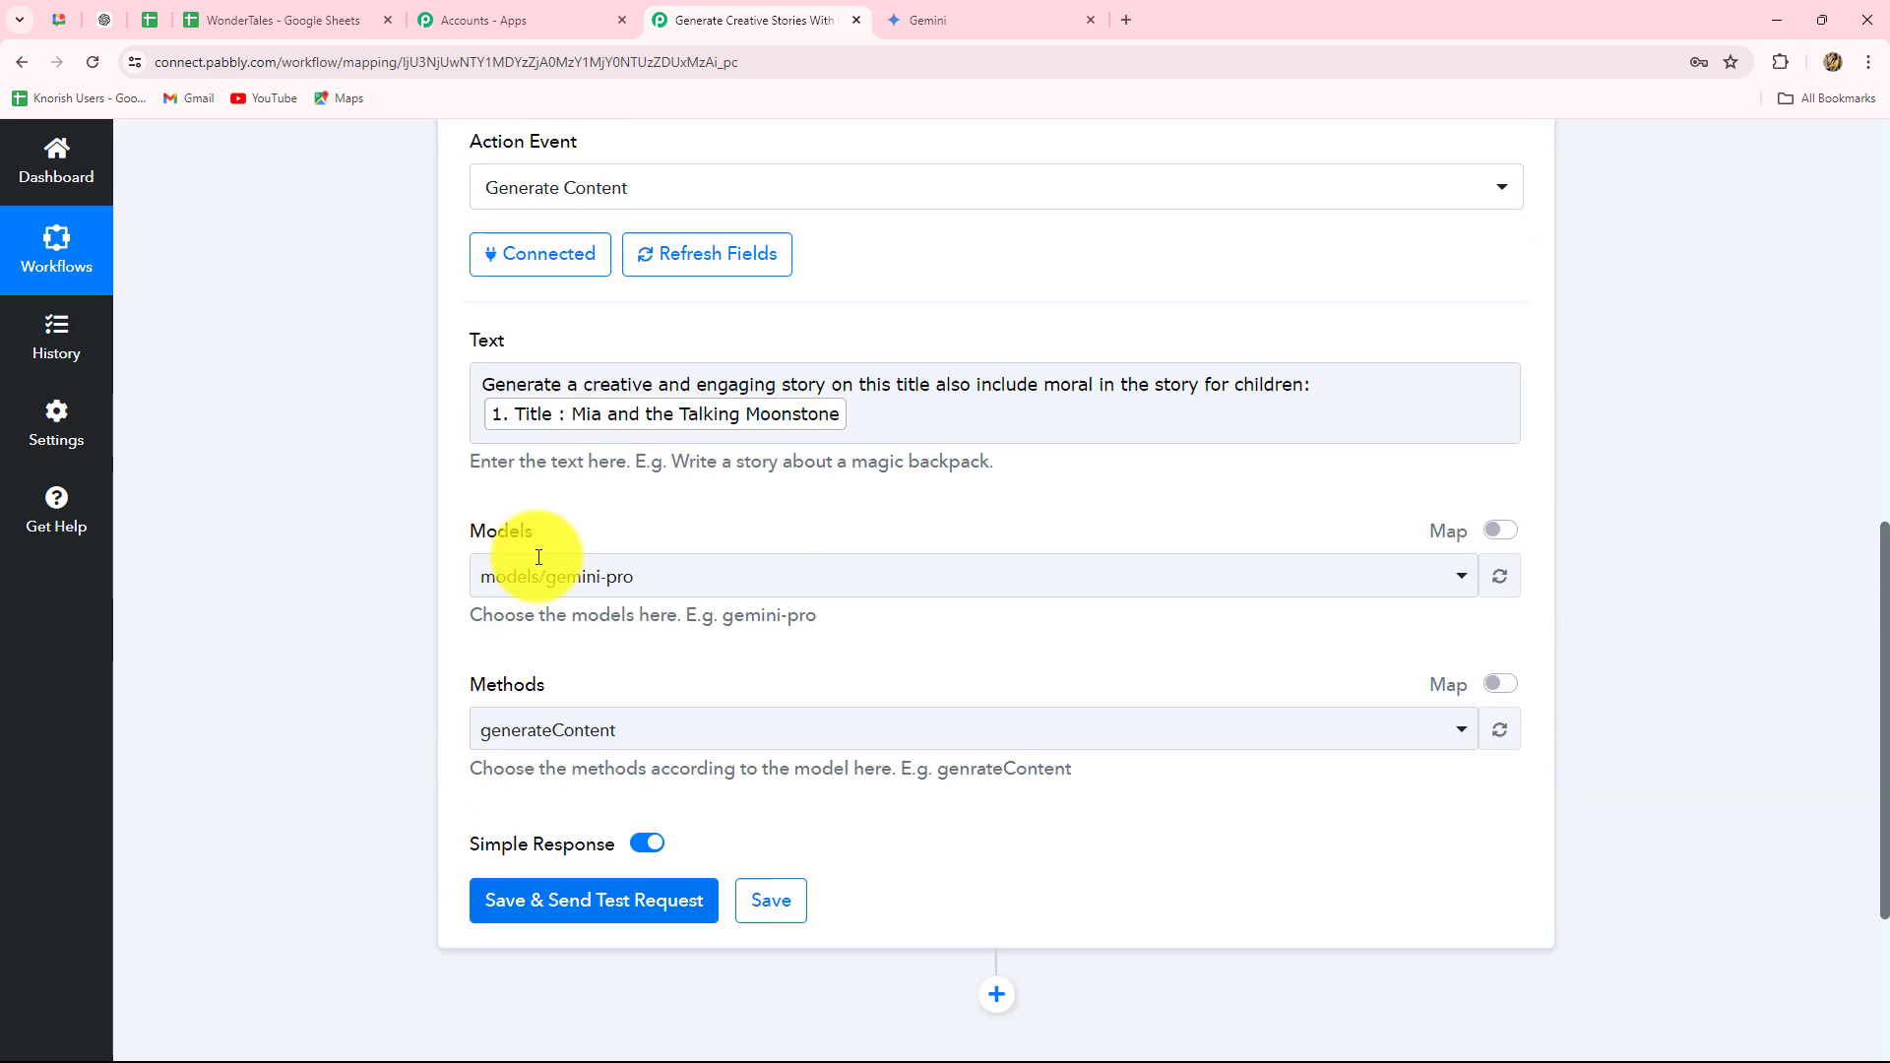
scroll(535, 557, down, 5)
click(561, 421)
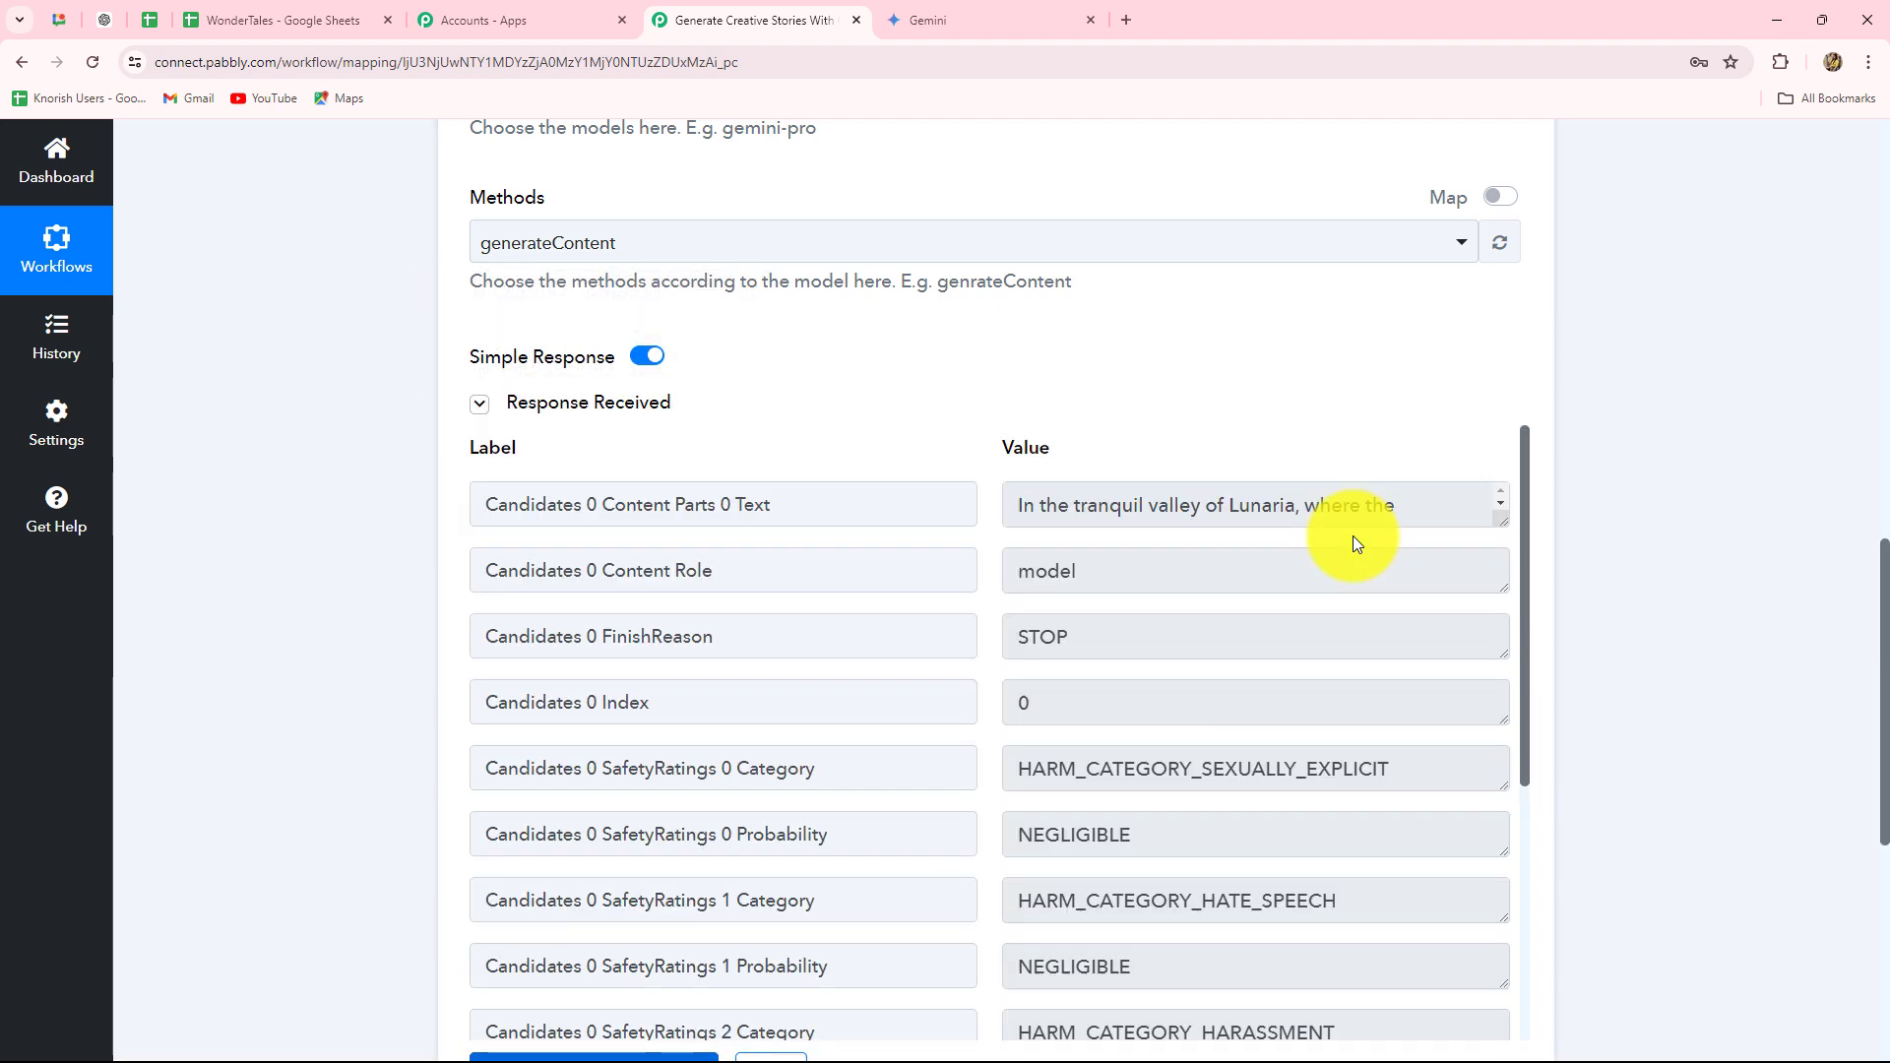
Read through the generated story text in the Google Generative AI response, from its opening to its moral.
click(1279, 486)
scroll(1333, 856, down, 10)
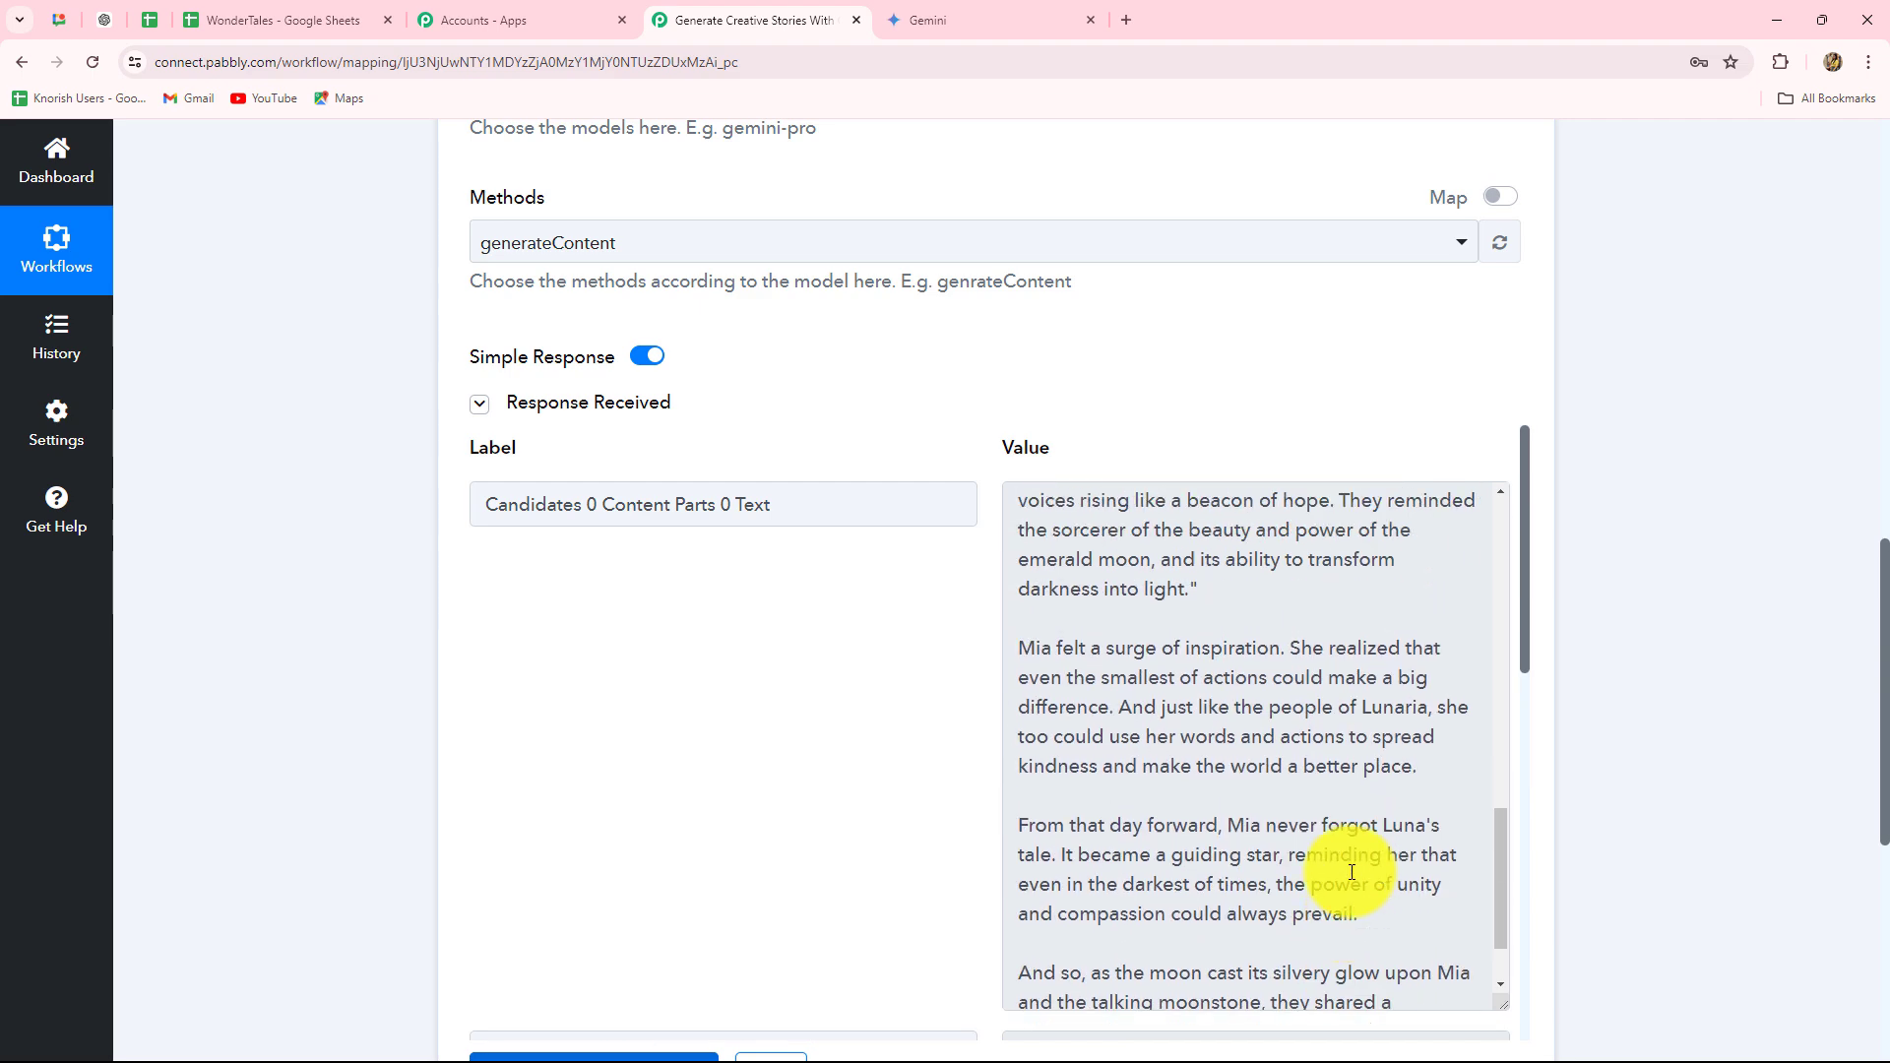
scroll(1351, 872, up, 10)
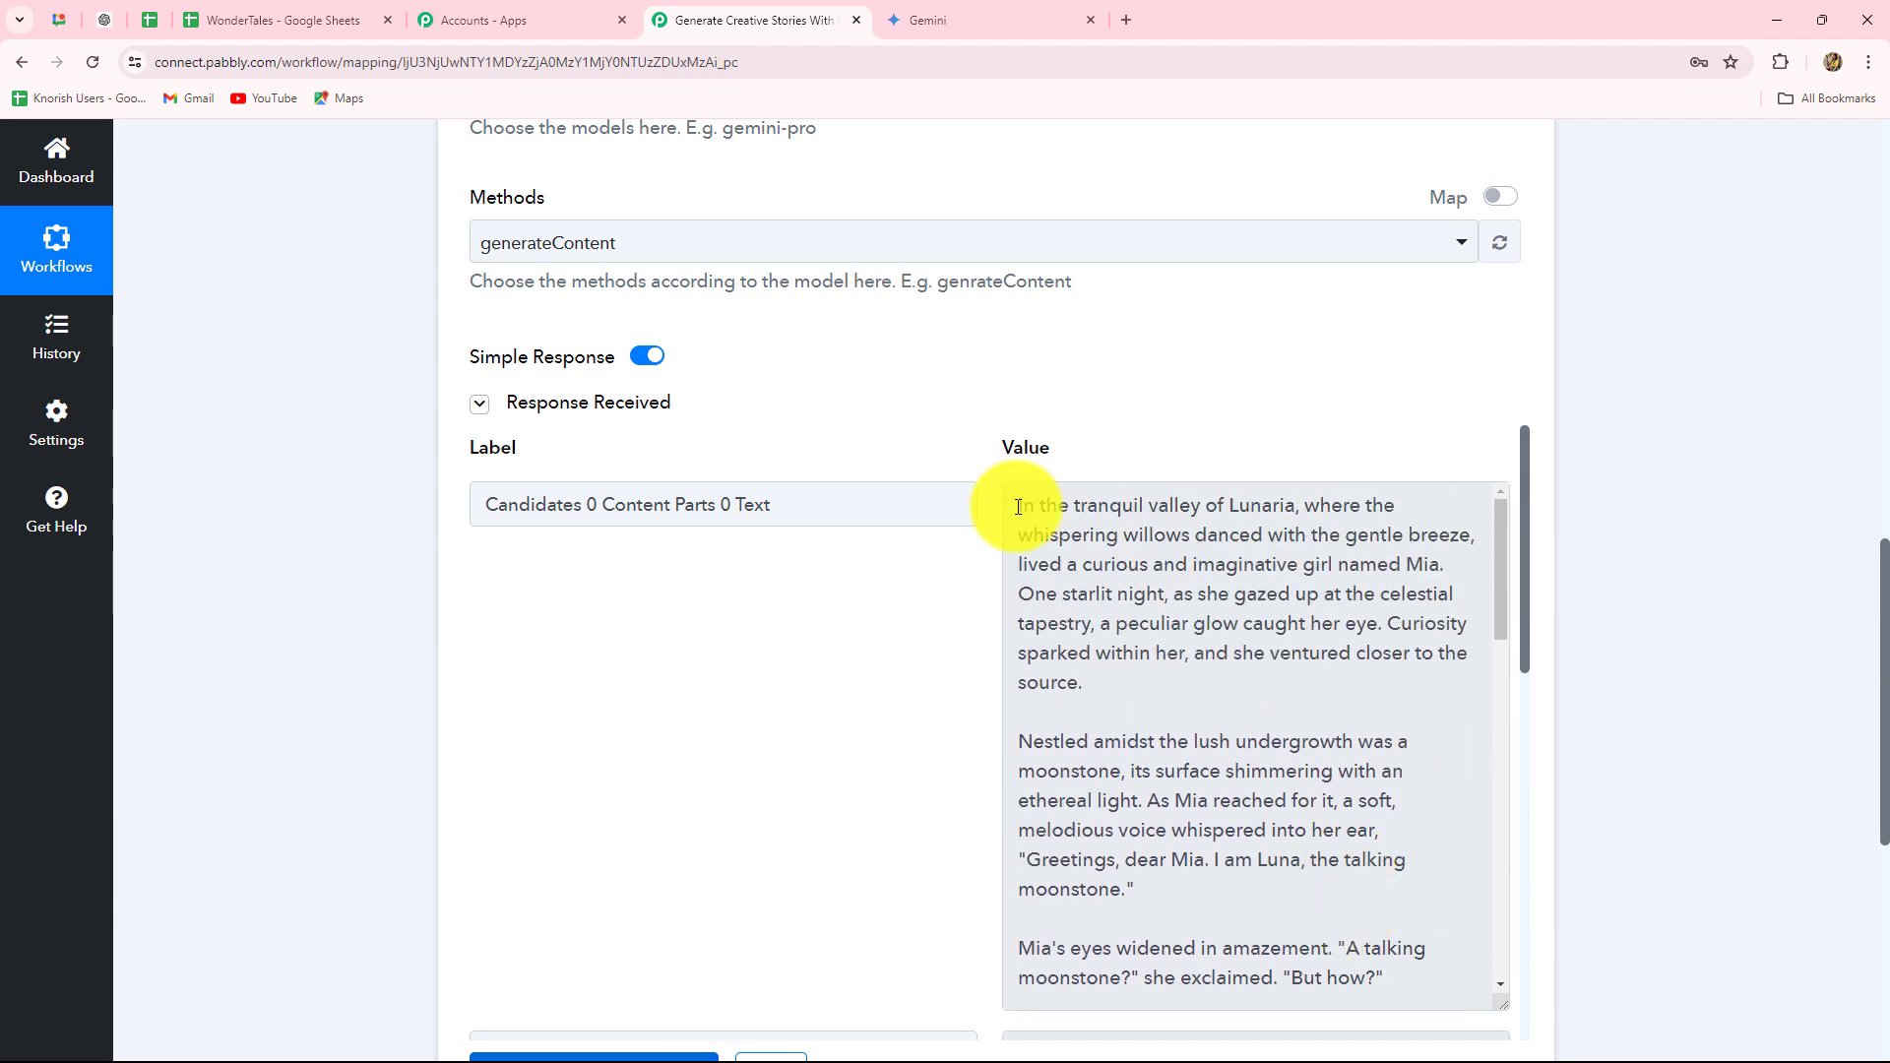
drag(1018, 504, 1405, 915)
click(1823, 741)
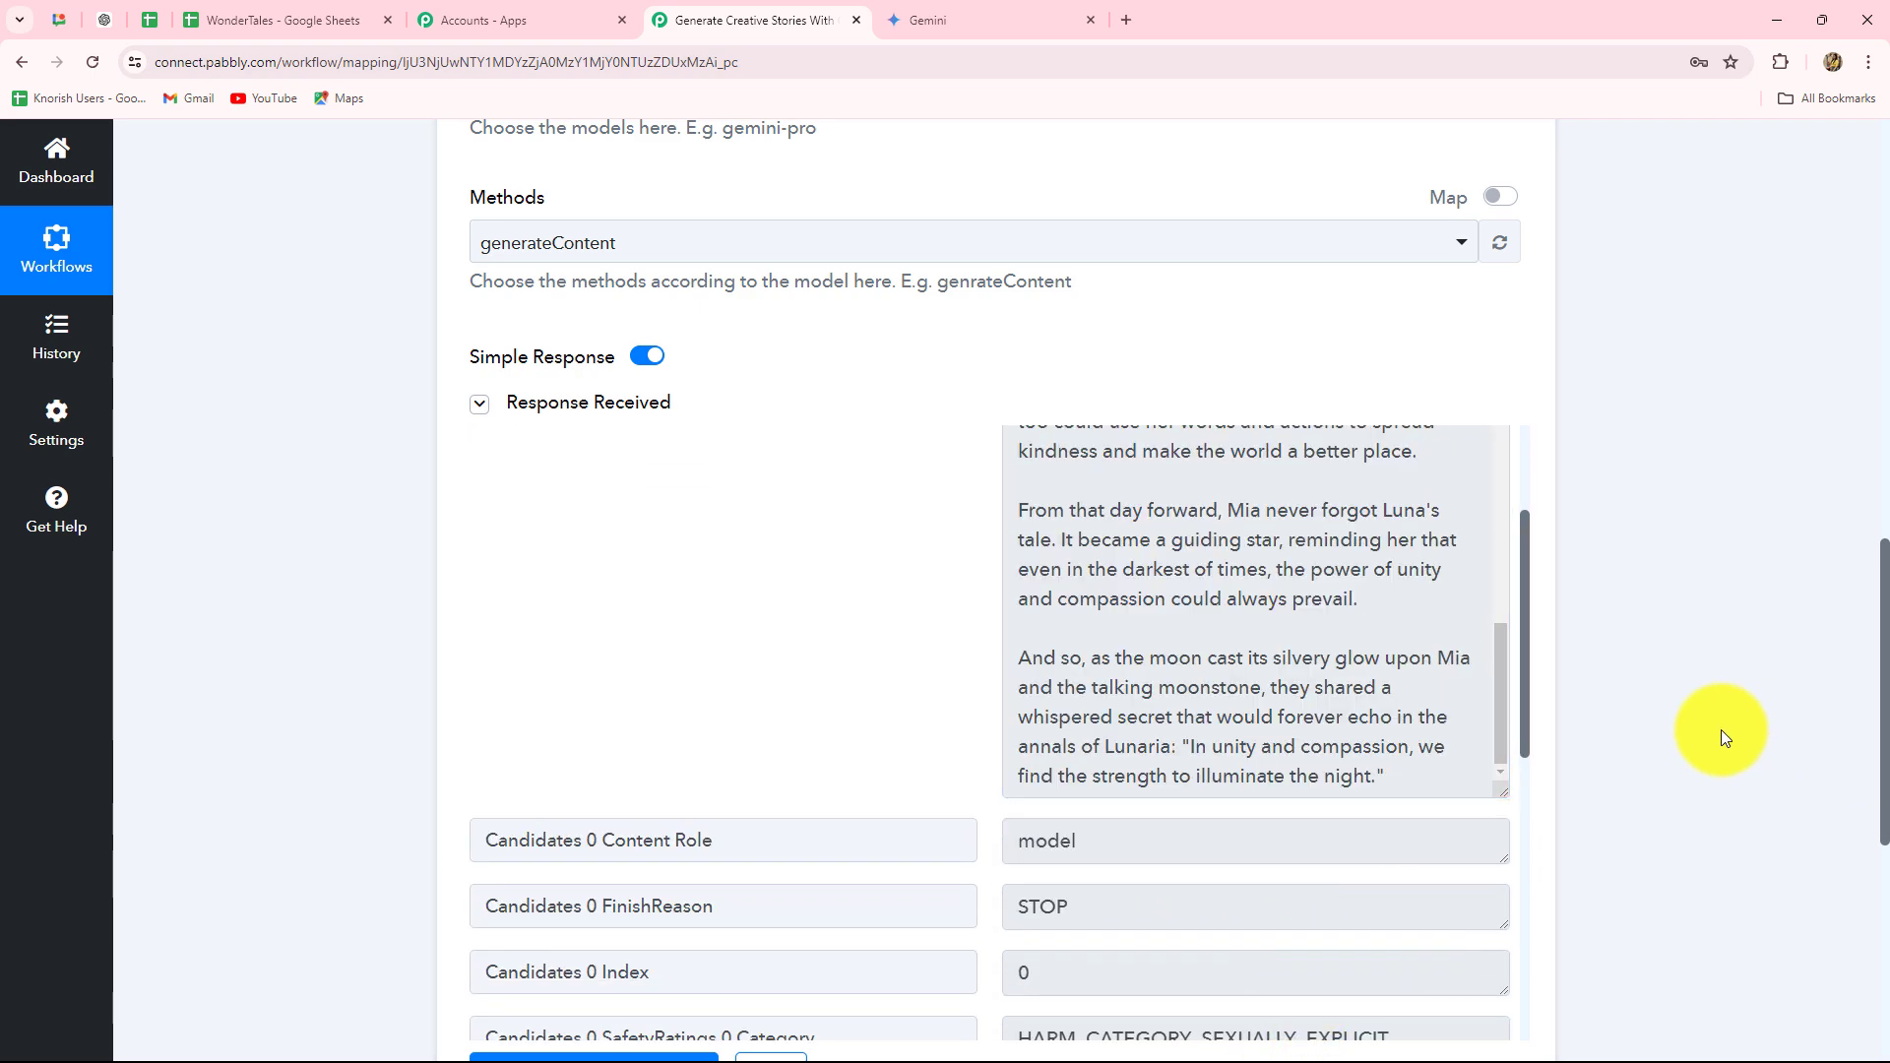
scroll(1122, 728, up, 10)
scroll(1128, 662, up, 1)
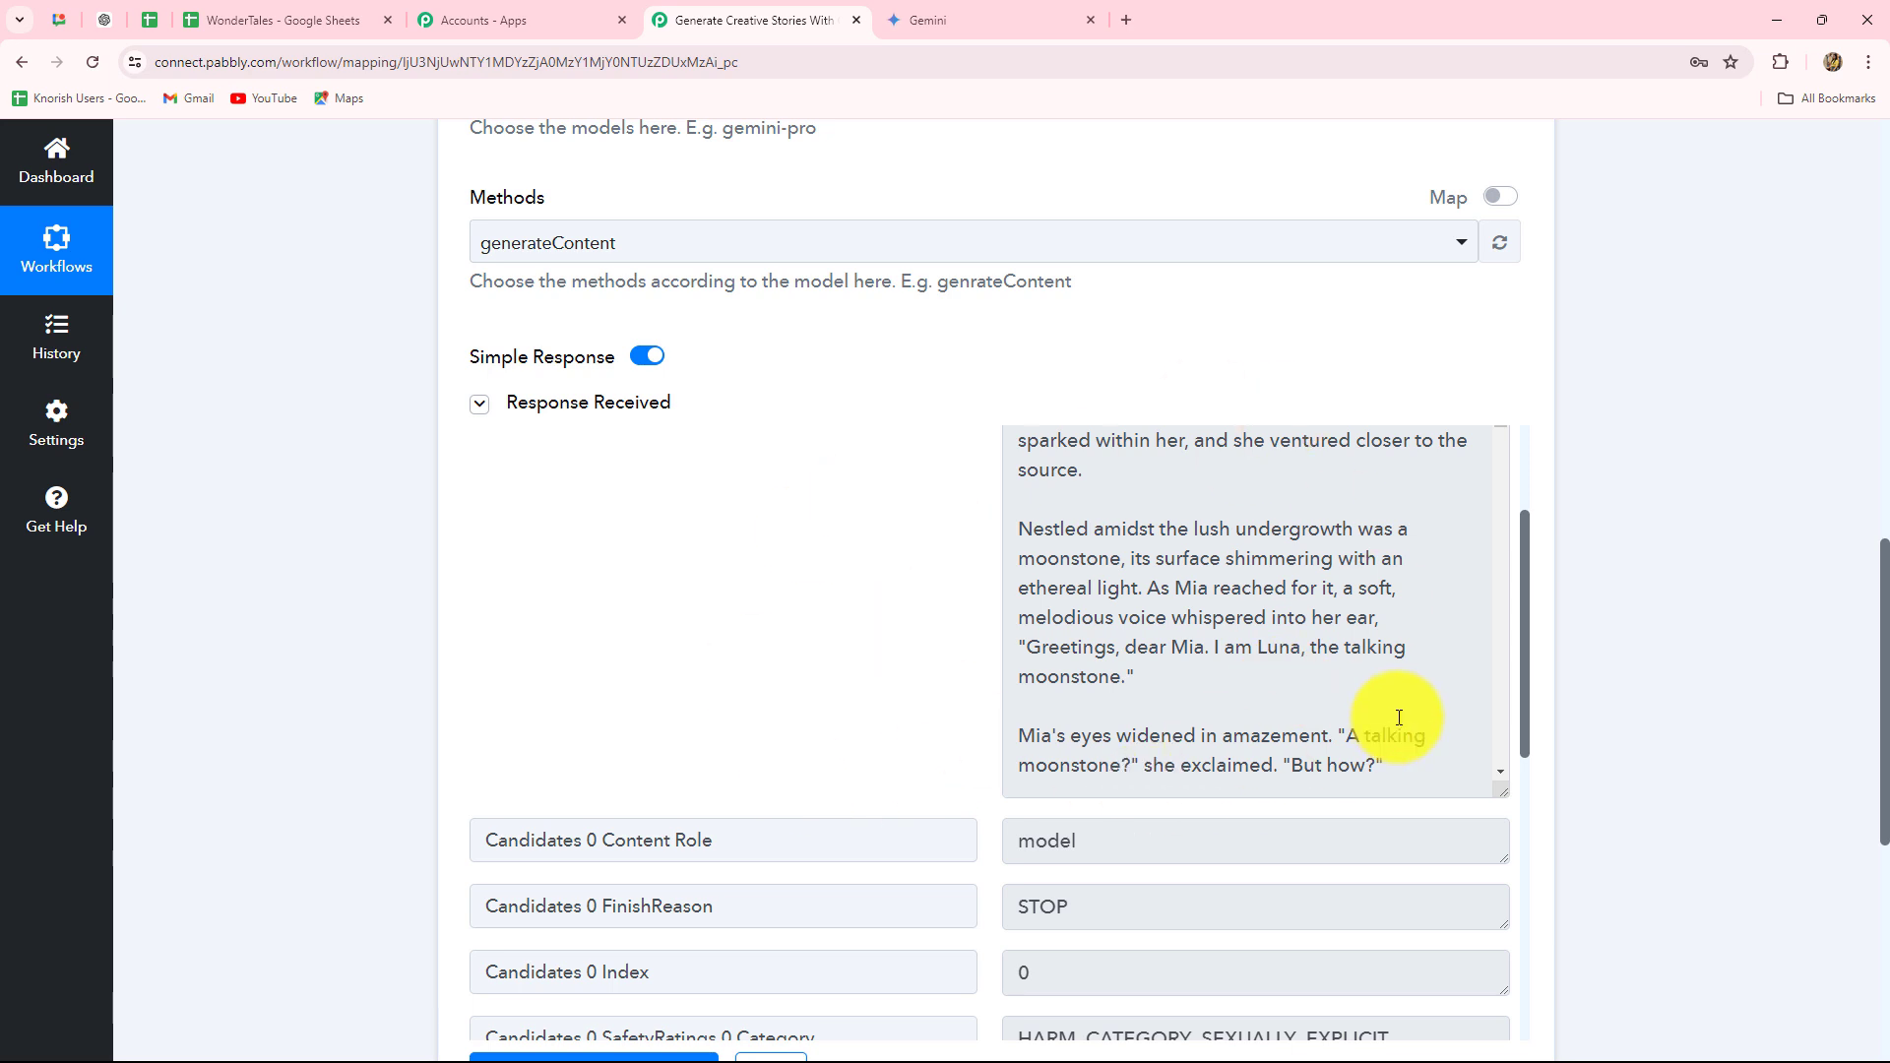
scroll(1614, 595, down, 6)
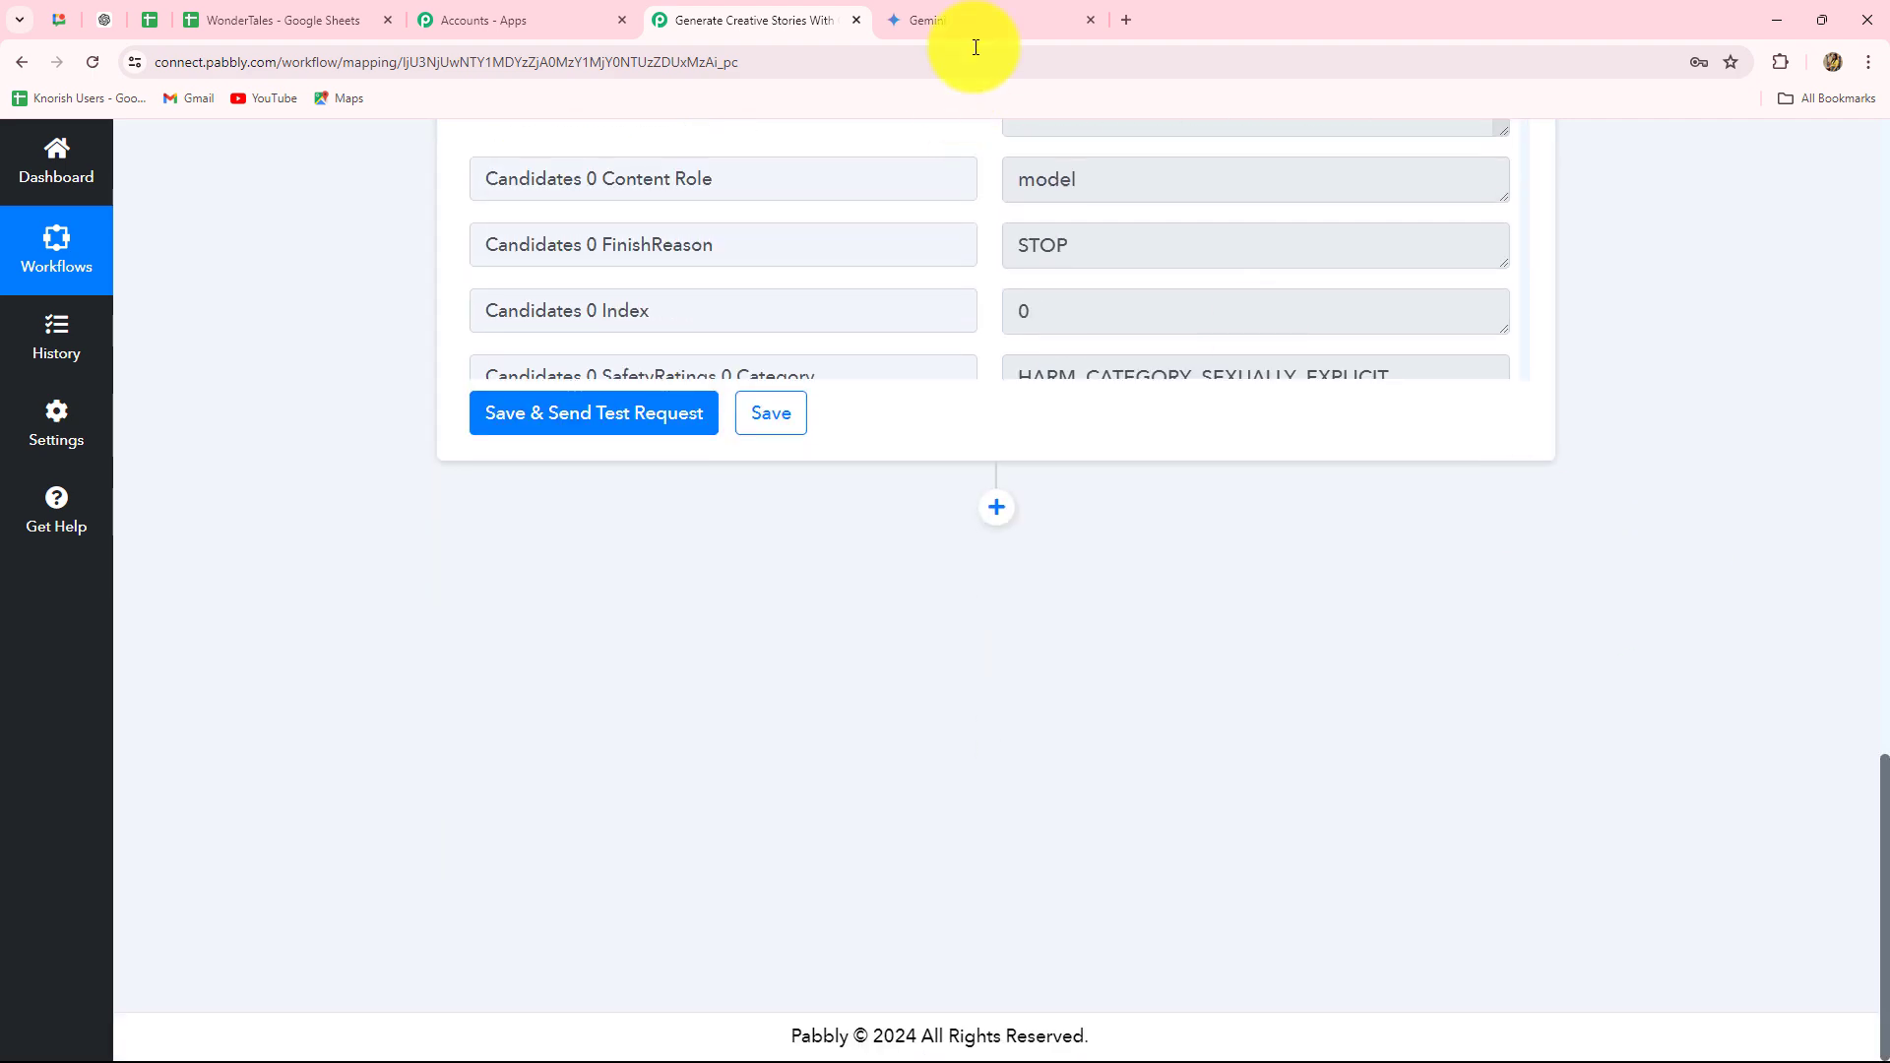
Open Google Docs in a new browser tab and add a Google Docs action with the Create a Blank Document event to the workflow.
click(1130, 20)
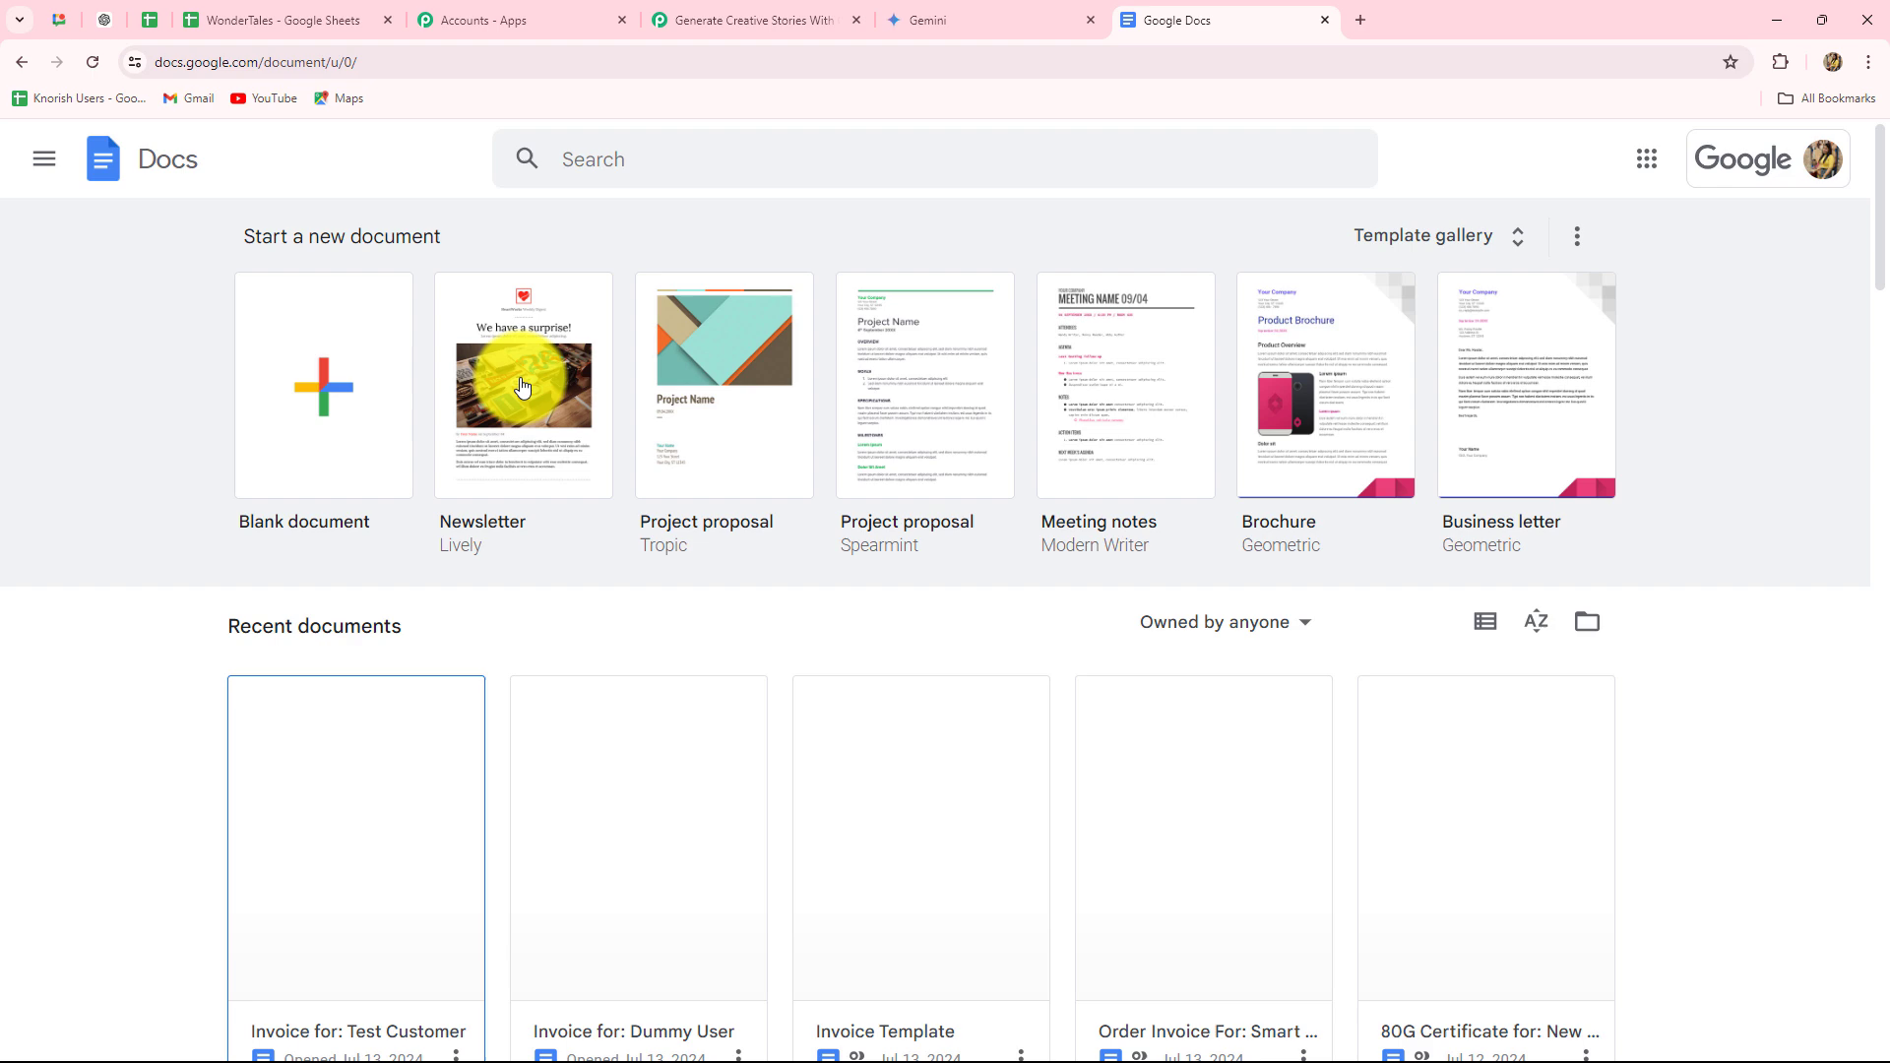
click(689, 19)
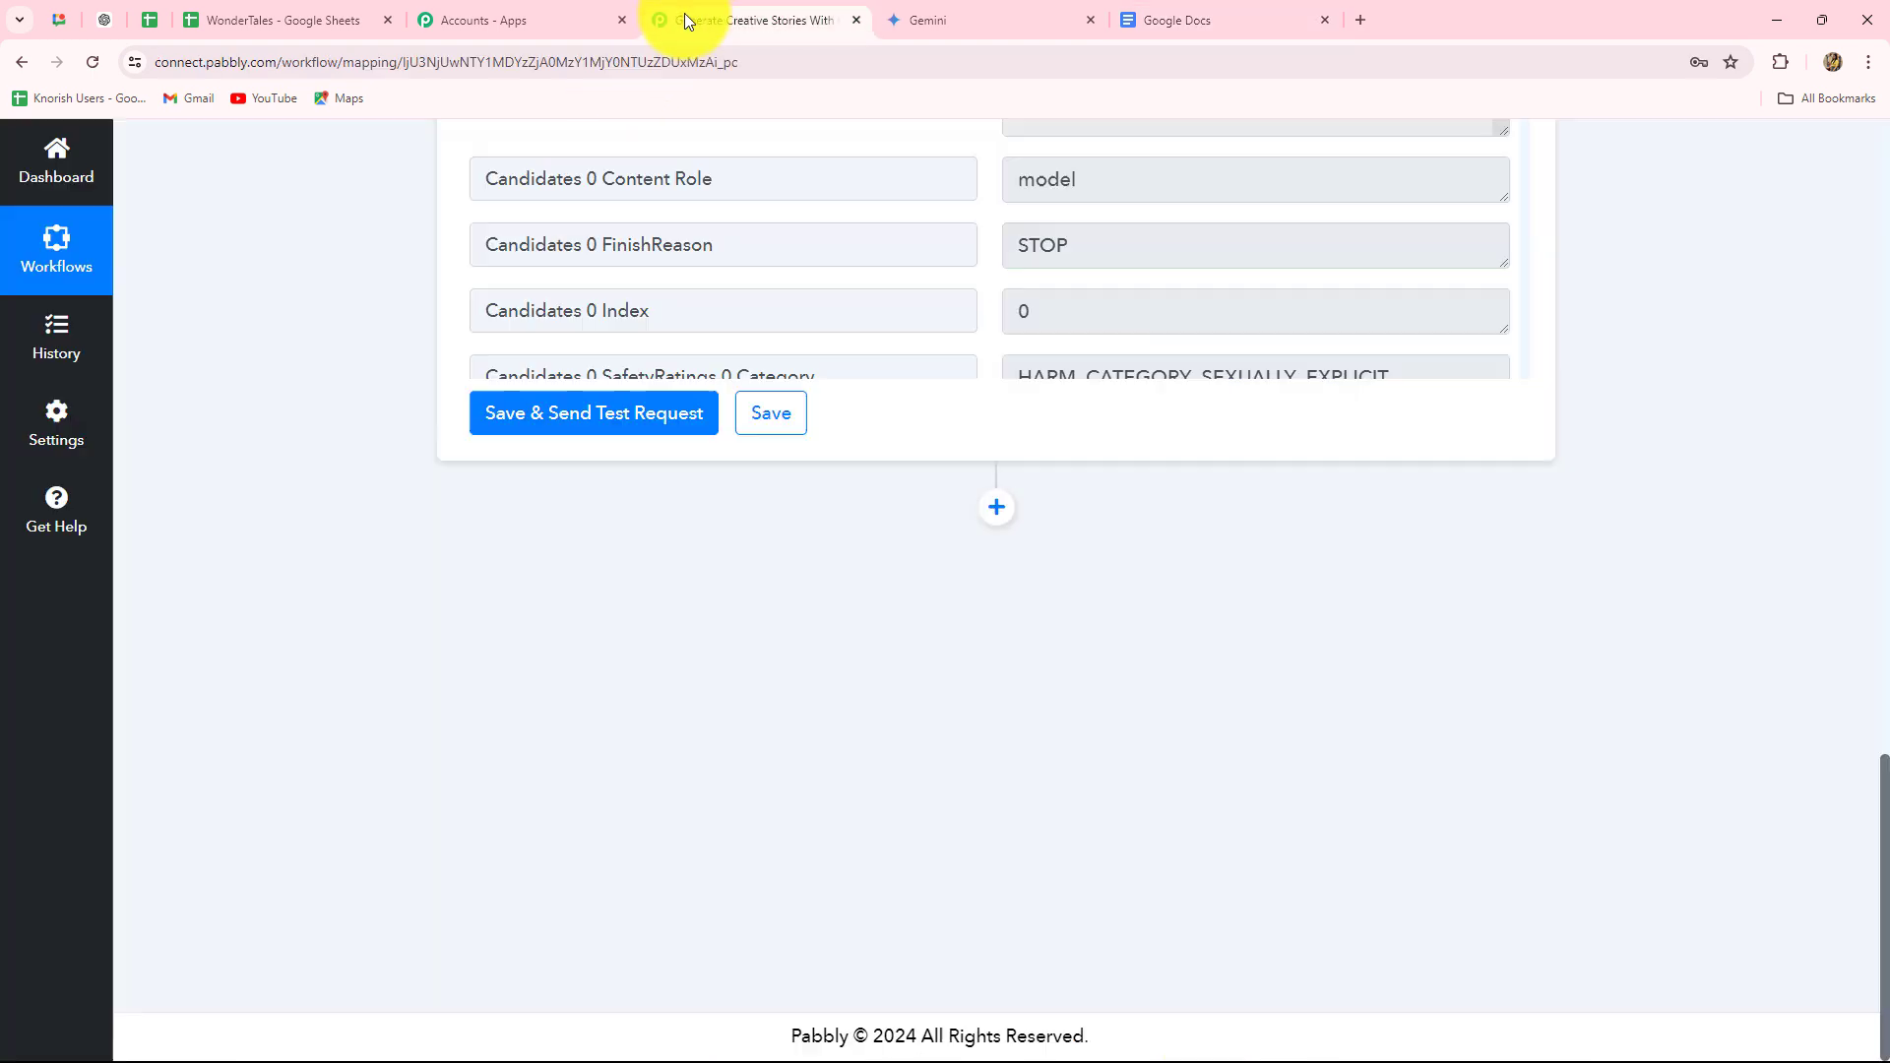
click(997, 511)
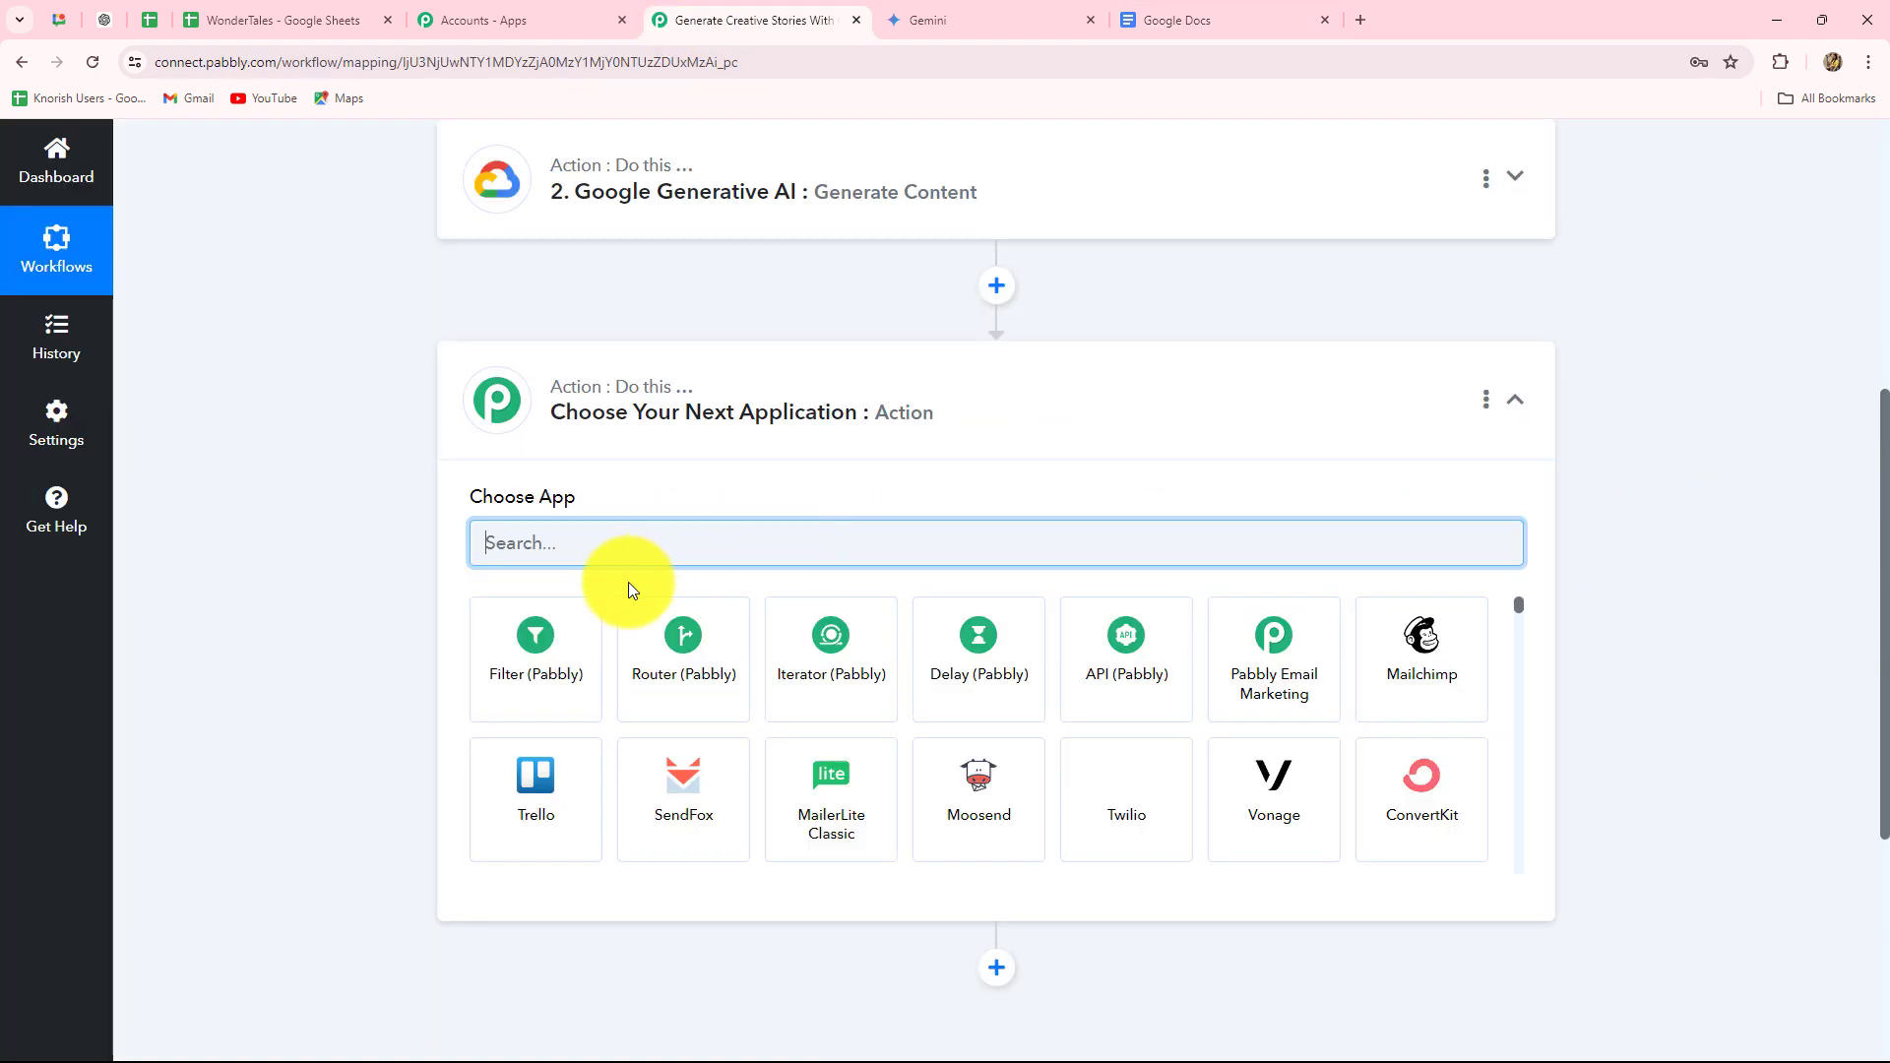
text(Docs)
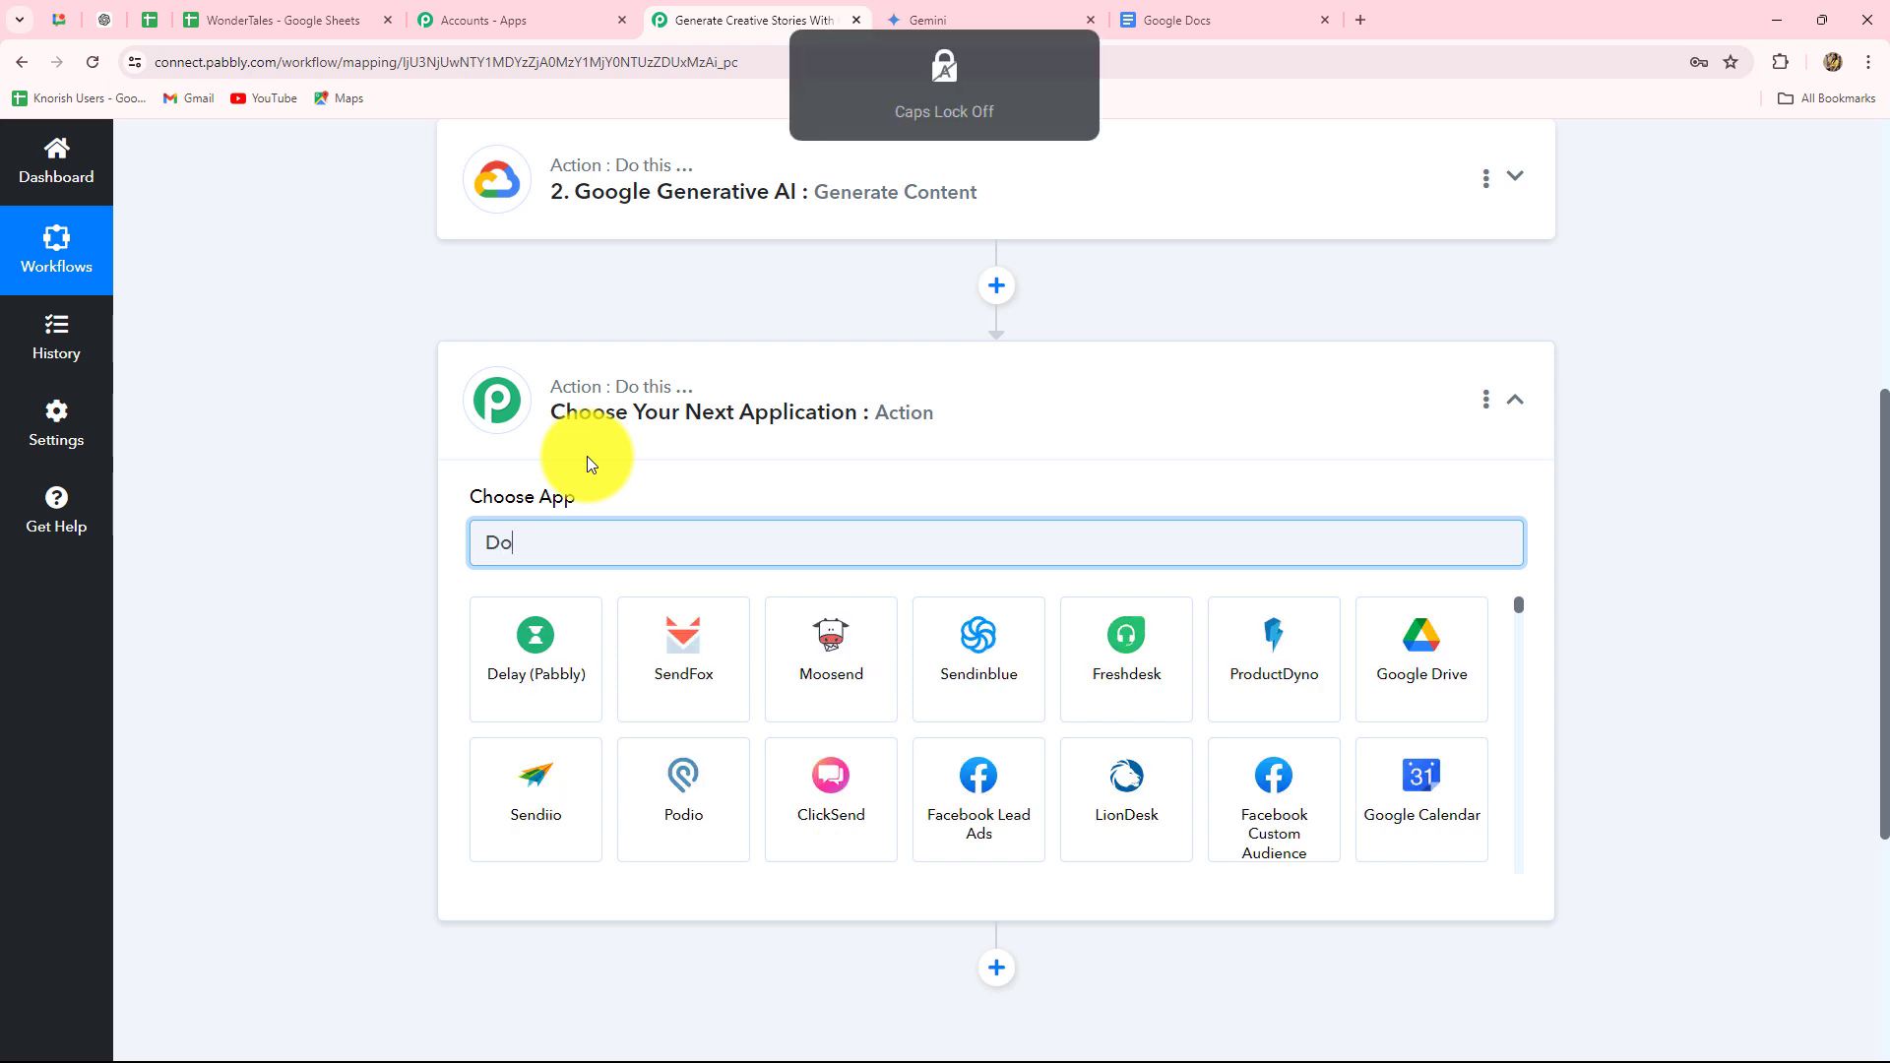
click(569, 611)
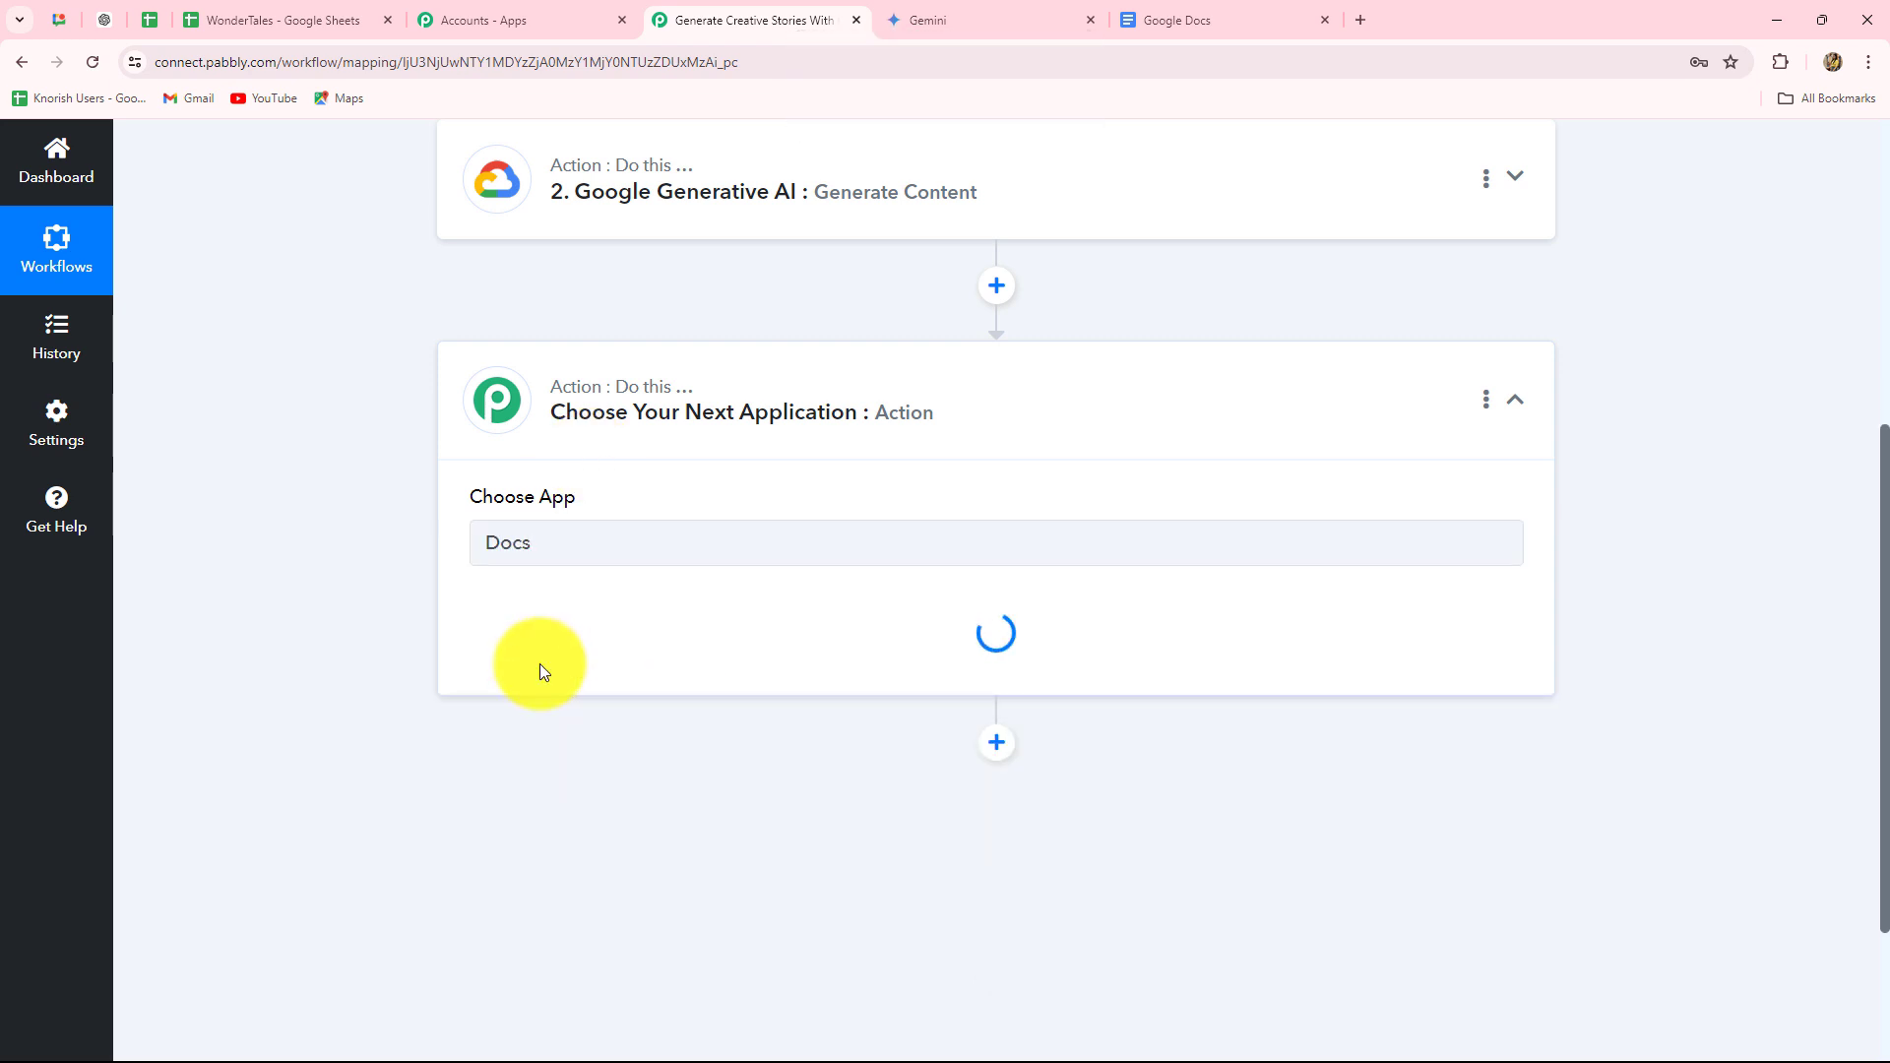
click(548, 653)
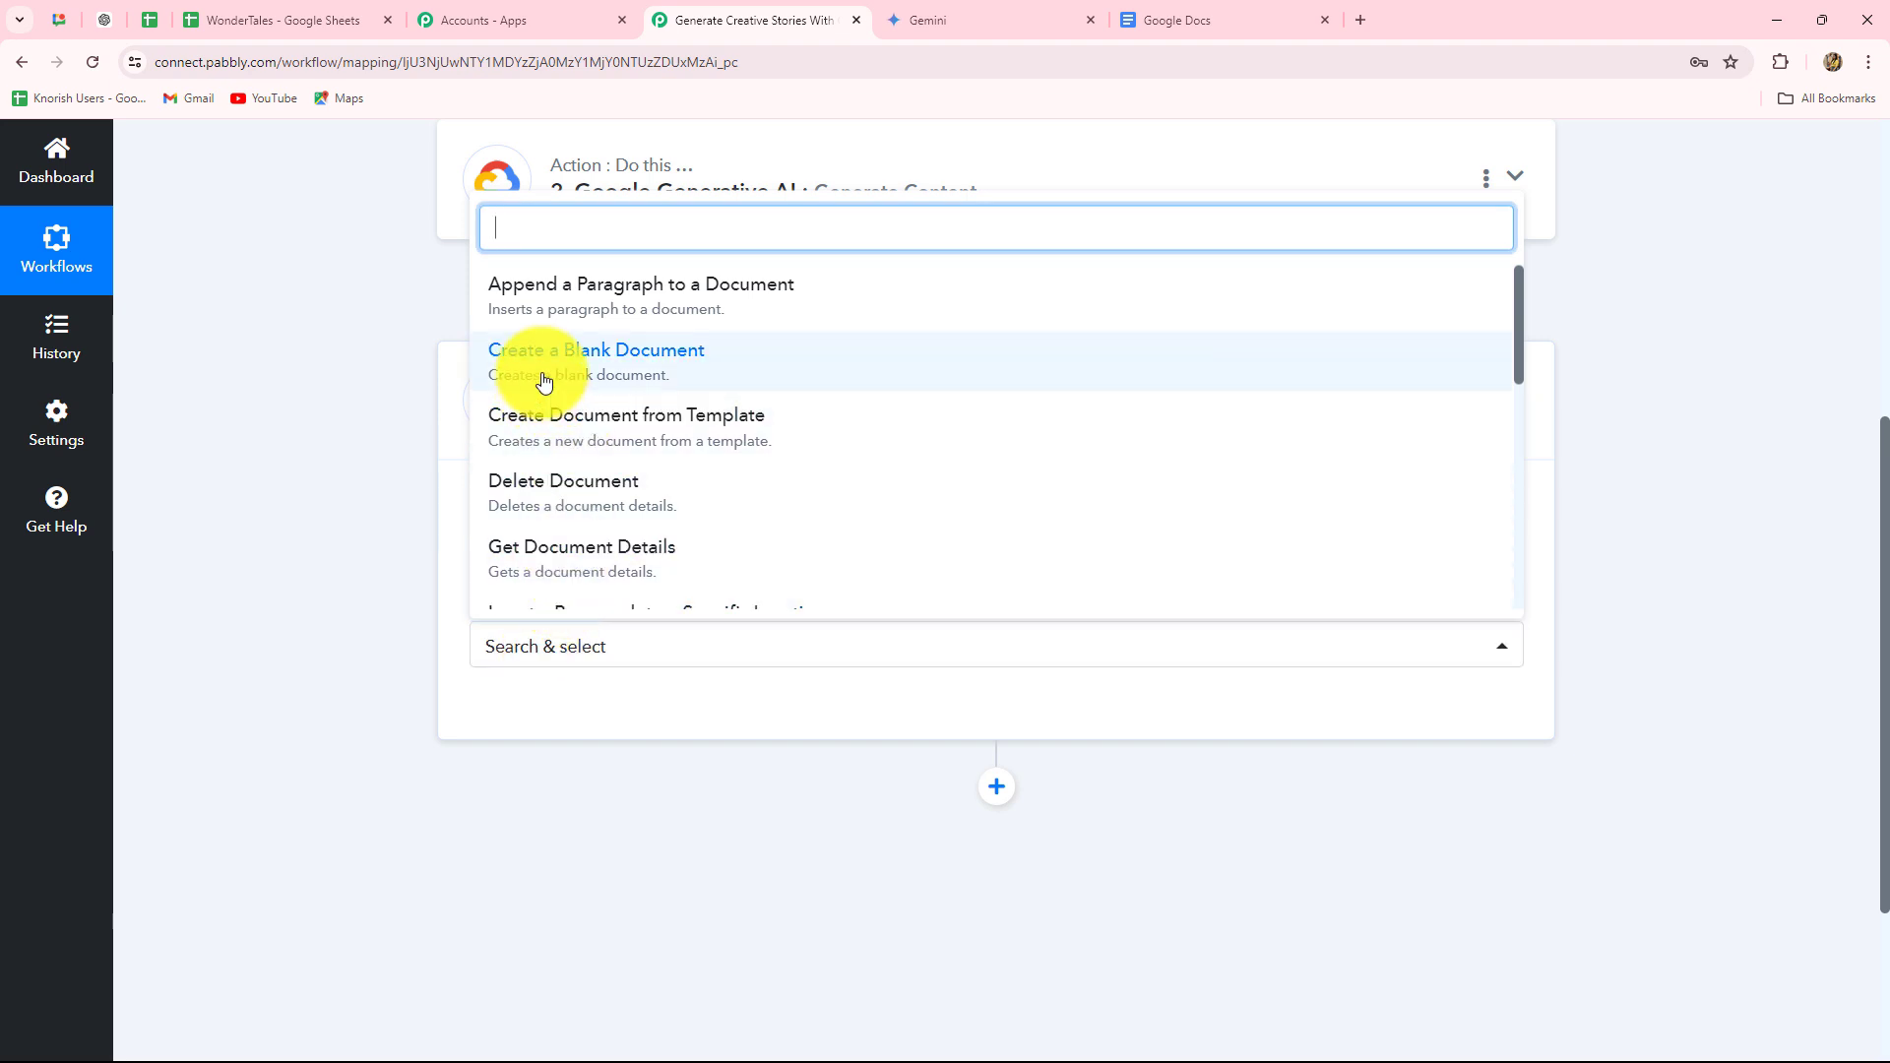
click(649, 369)
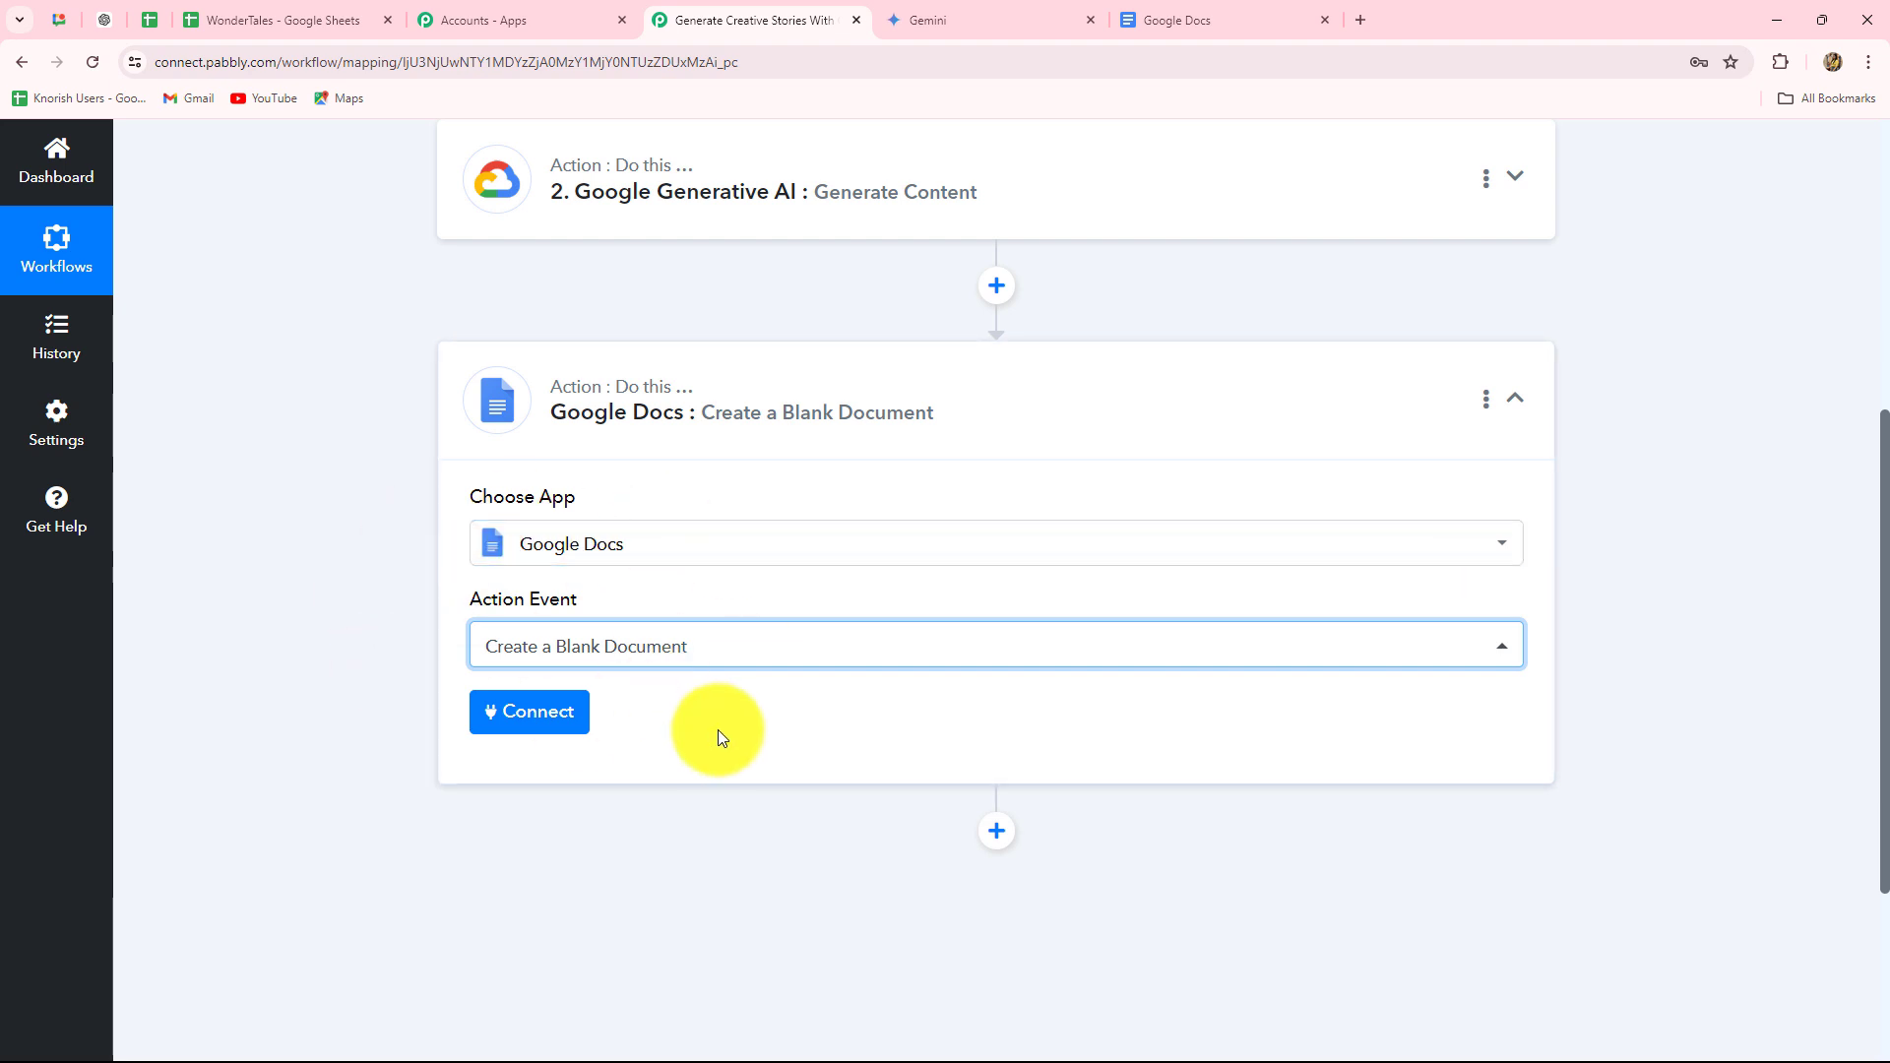
Connect the Create a Blank Document action using the existing connection Google Docs #3.
click(530, 721)
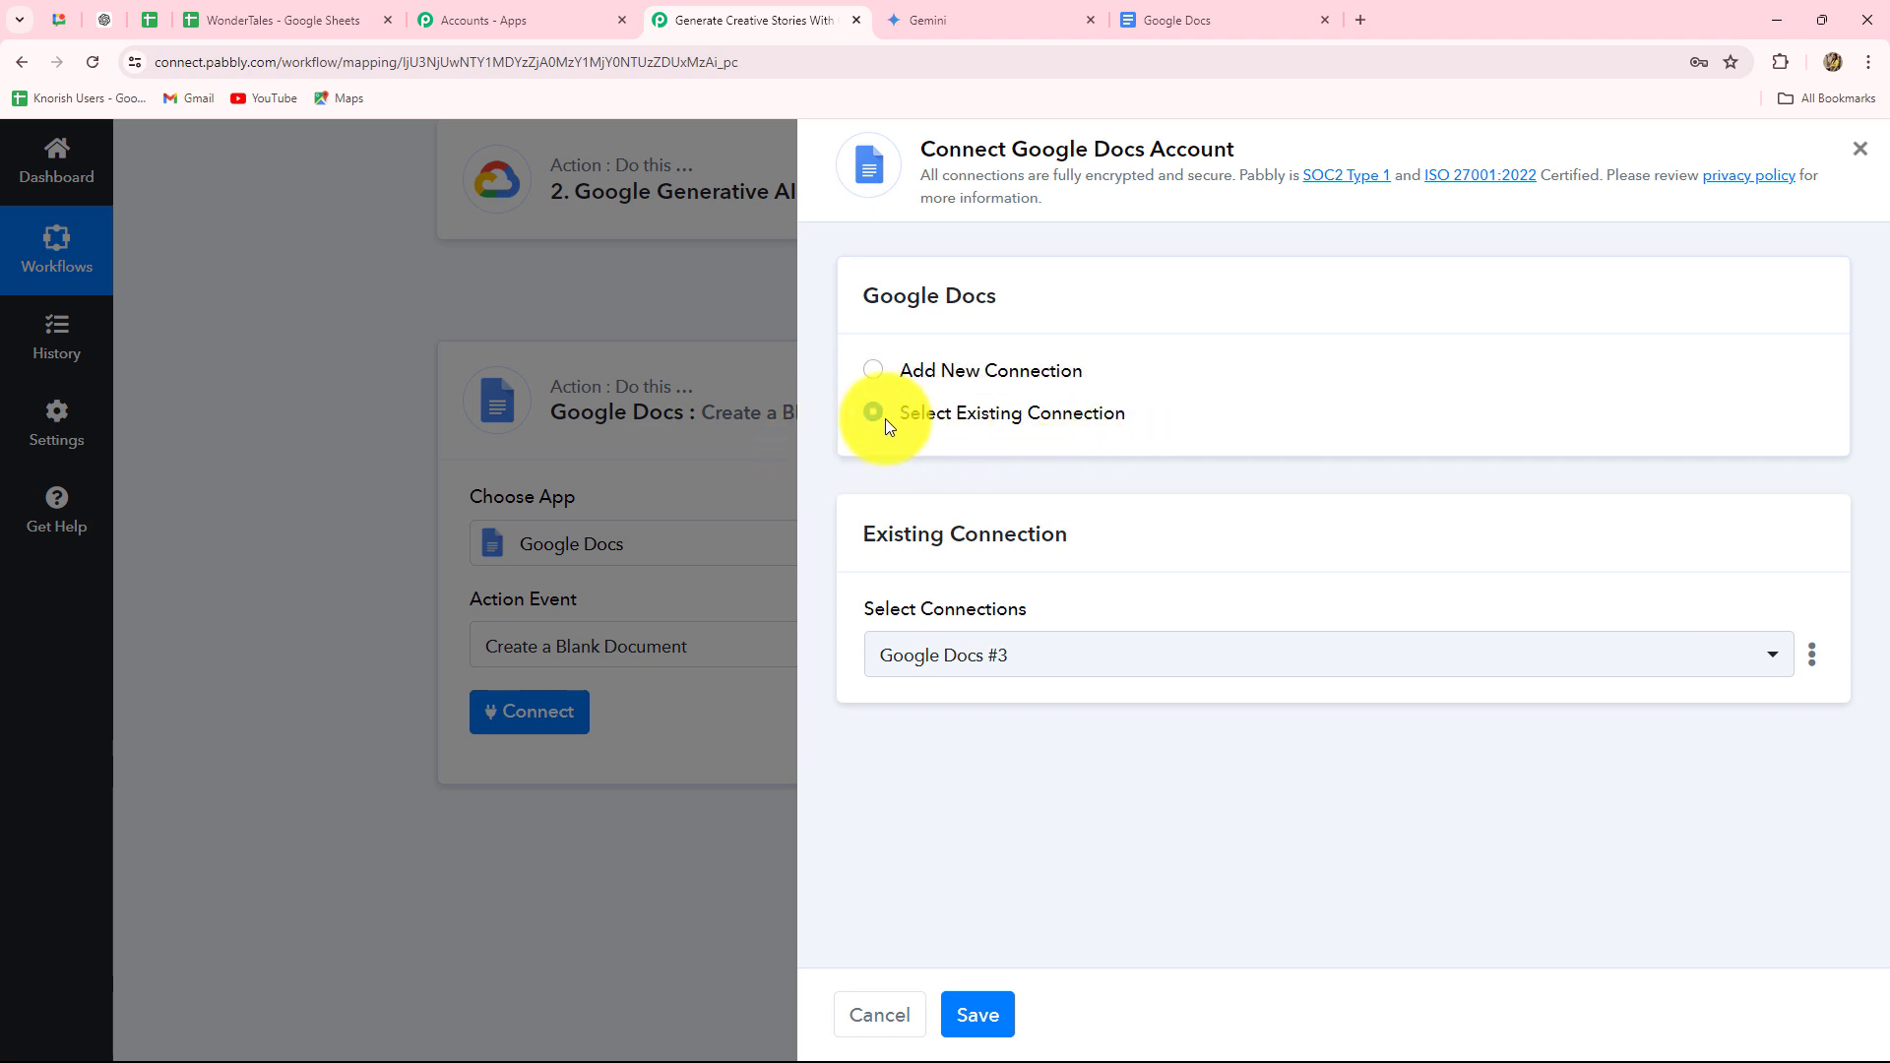
click(871, 371)
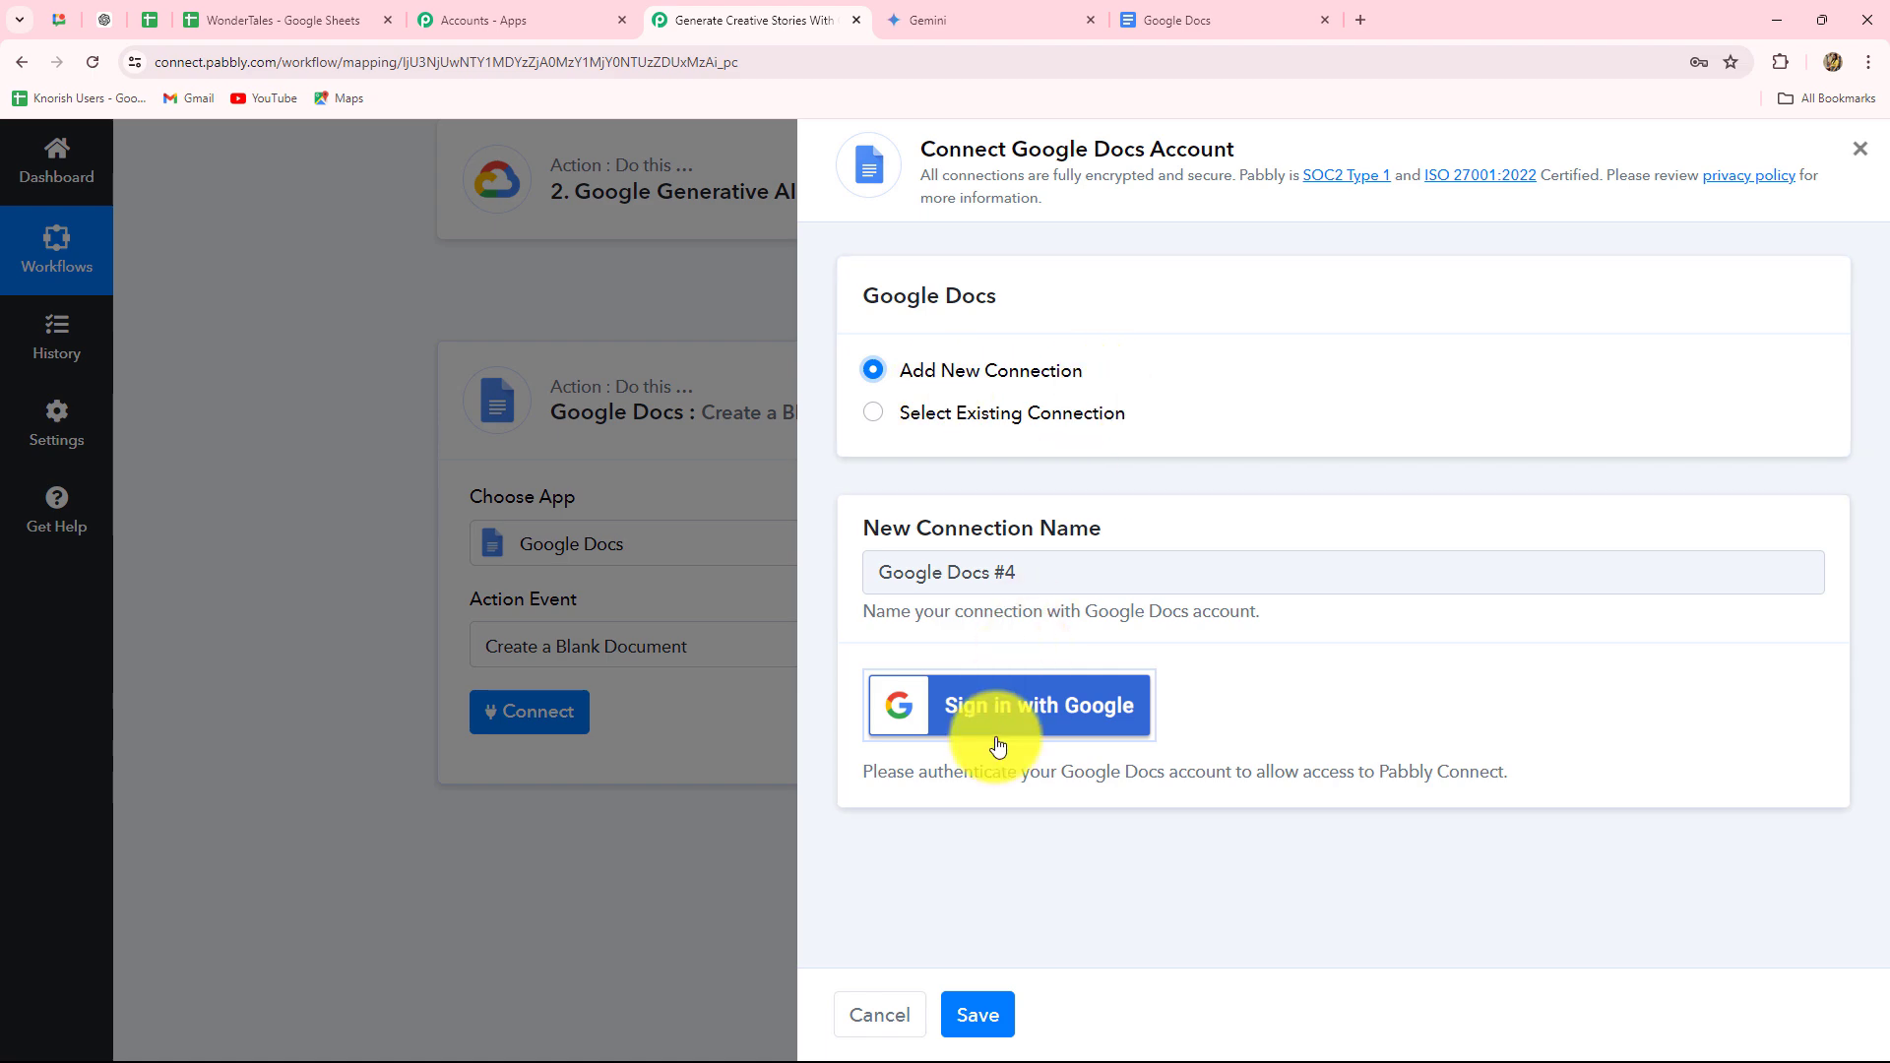
click(870, 412)
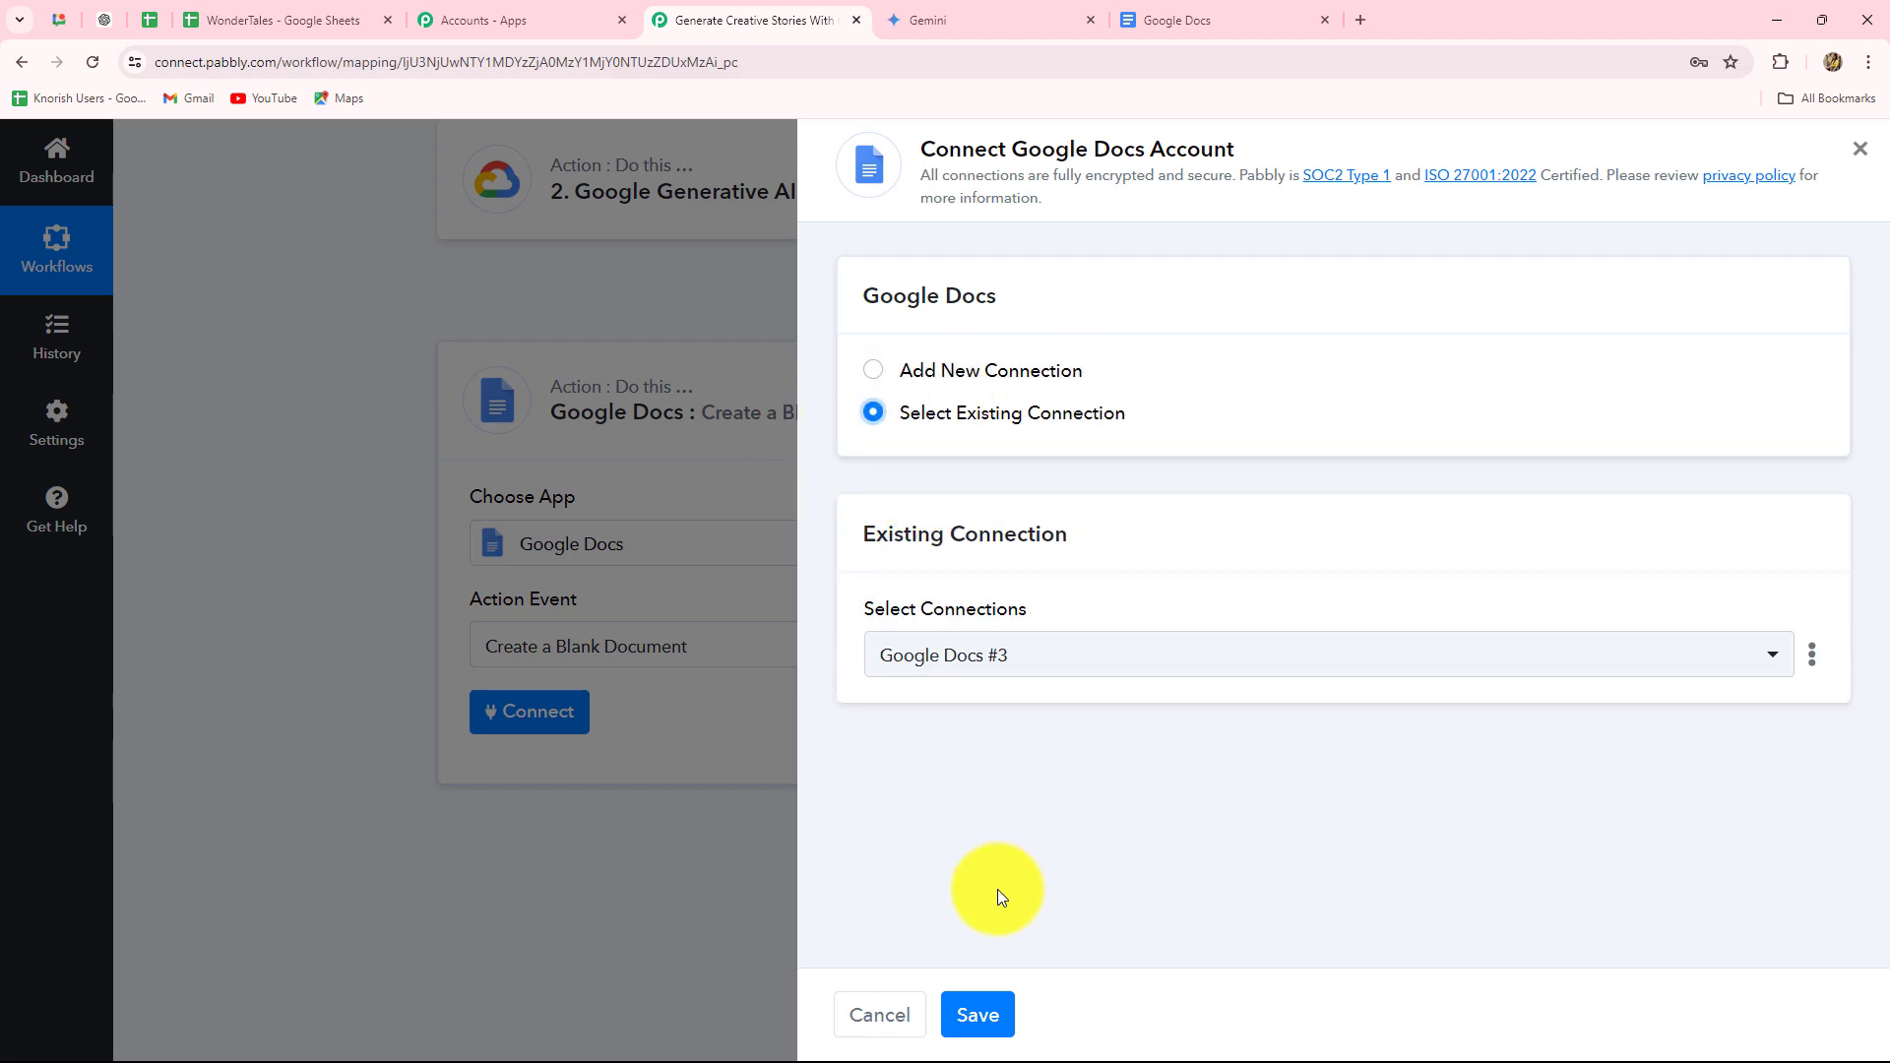
click(977, 1019)
scroll(368, 819, down, 3)
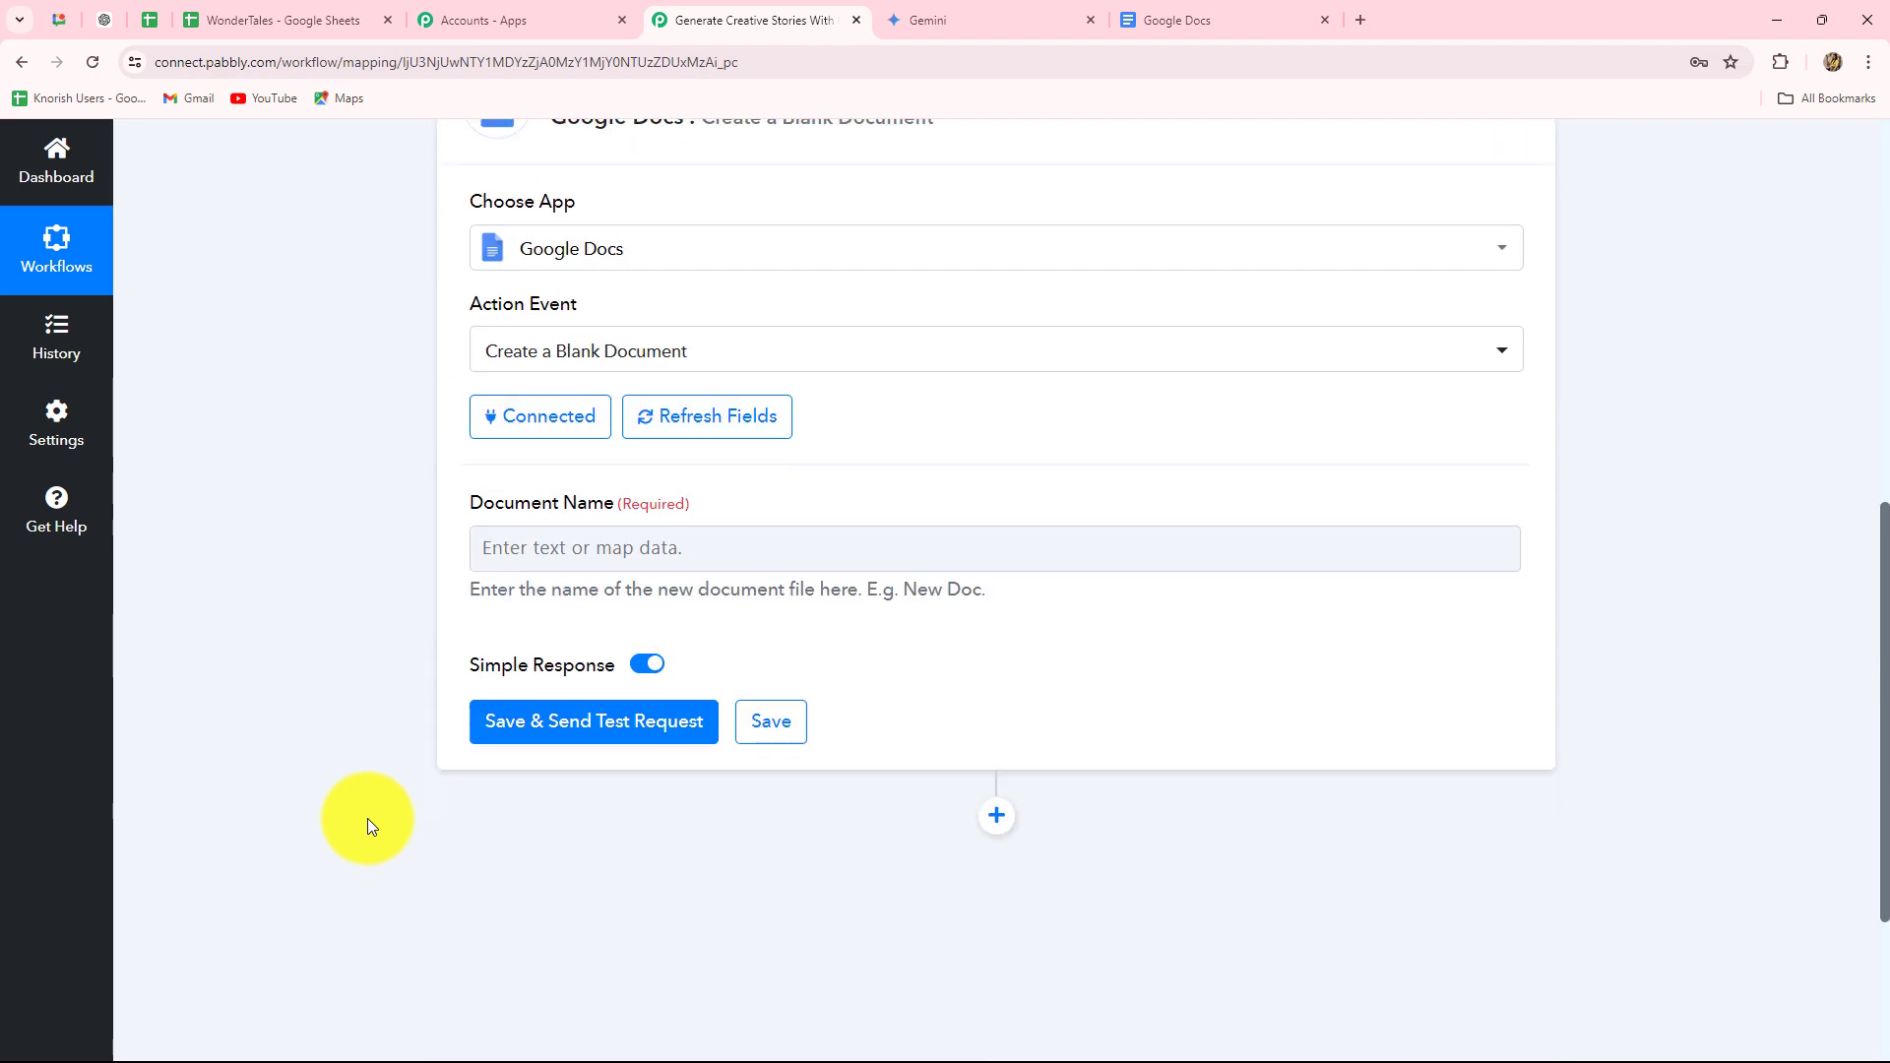
scroll(368, 591, up, 3)
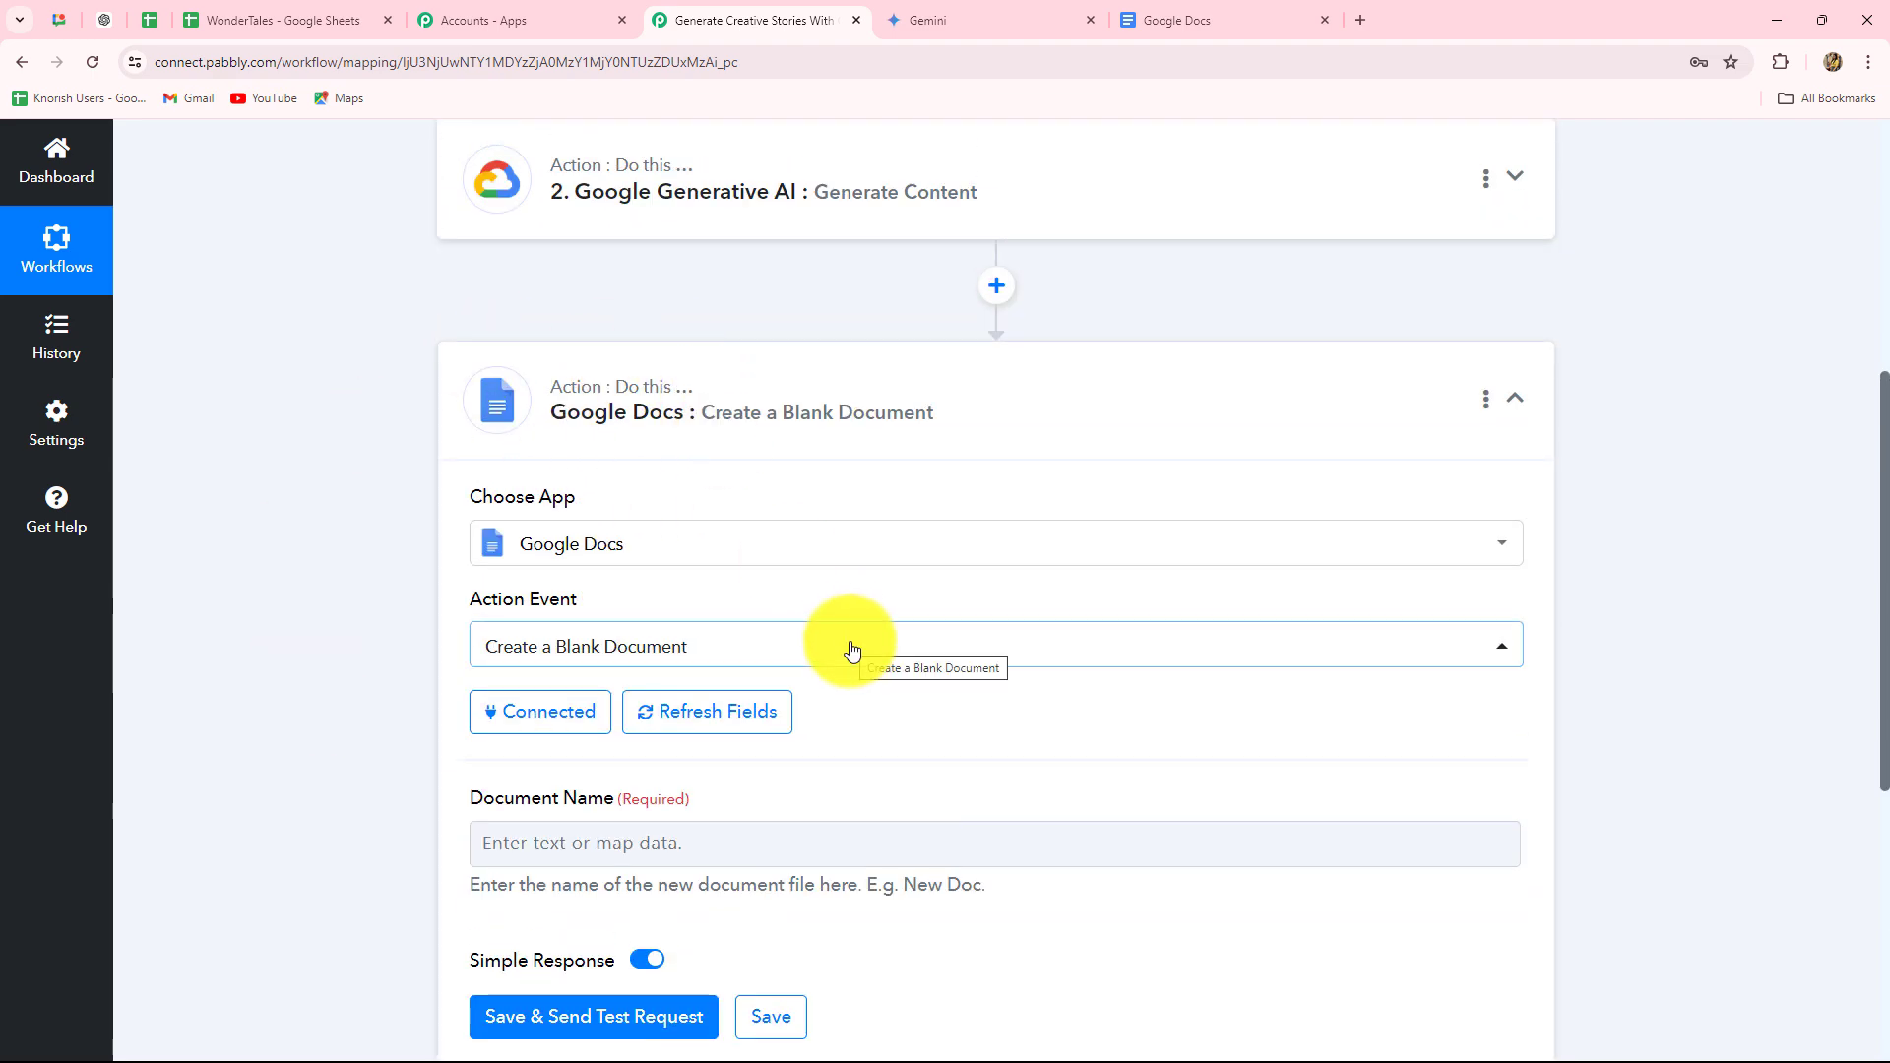
scroll(850, 646, down, 4)
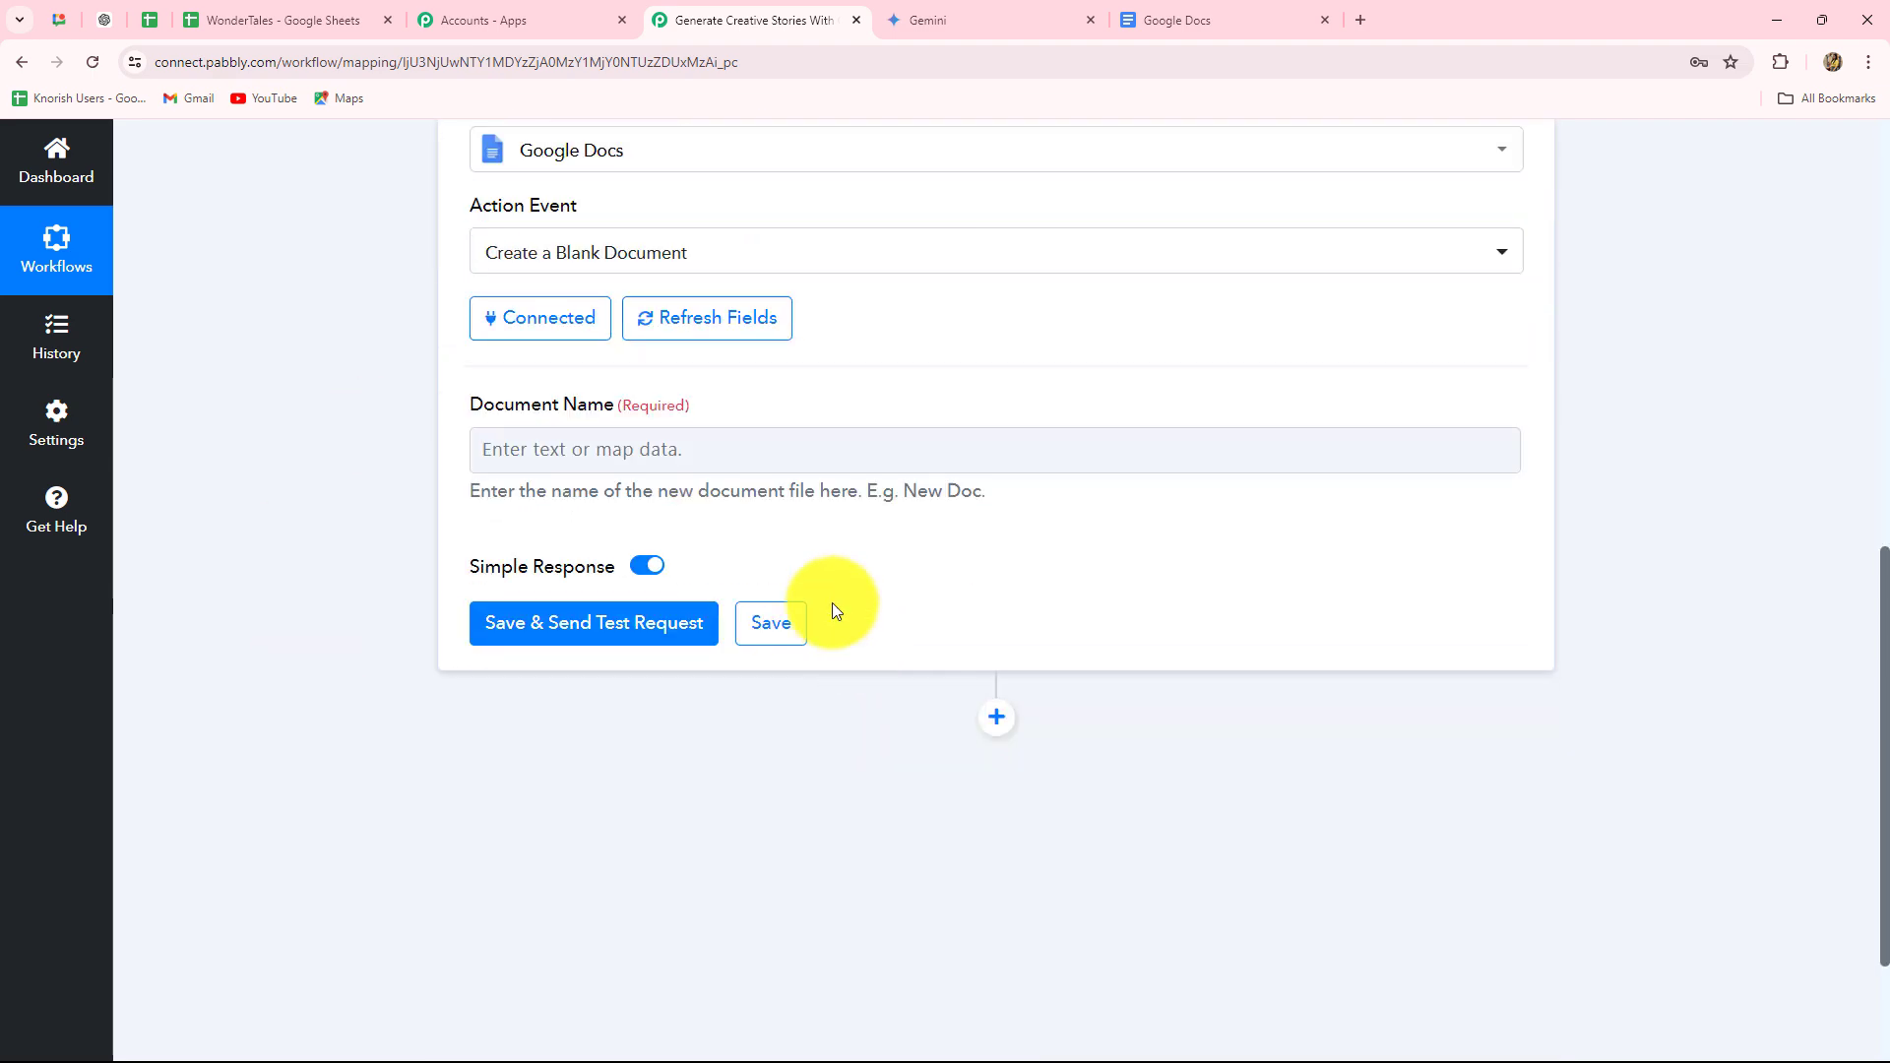
Map the Title from the Google Sheets trigger as the Document Name, save the action, and send a test request.
click(584, 442)
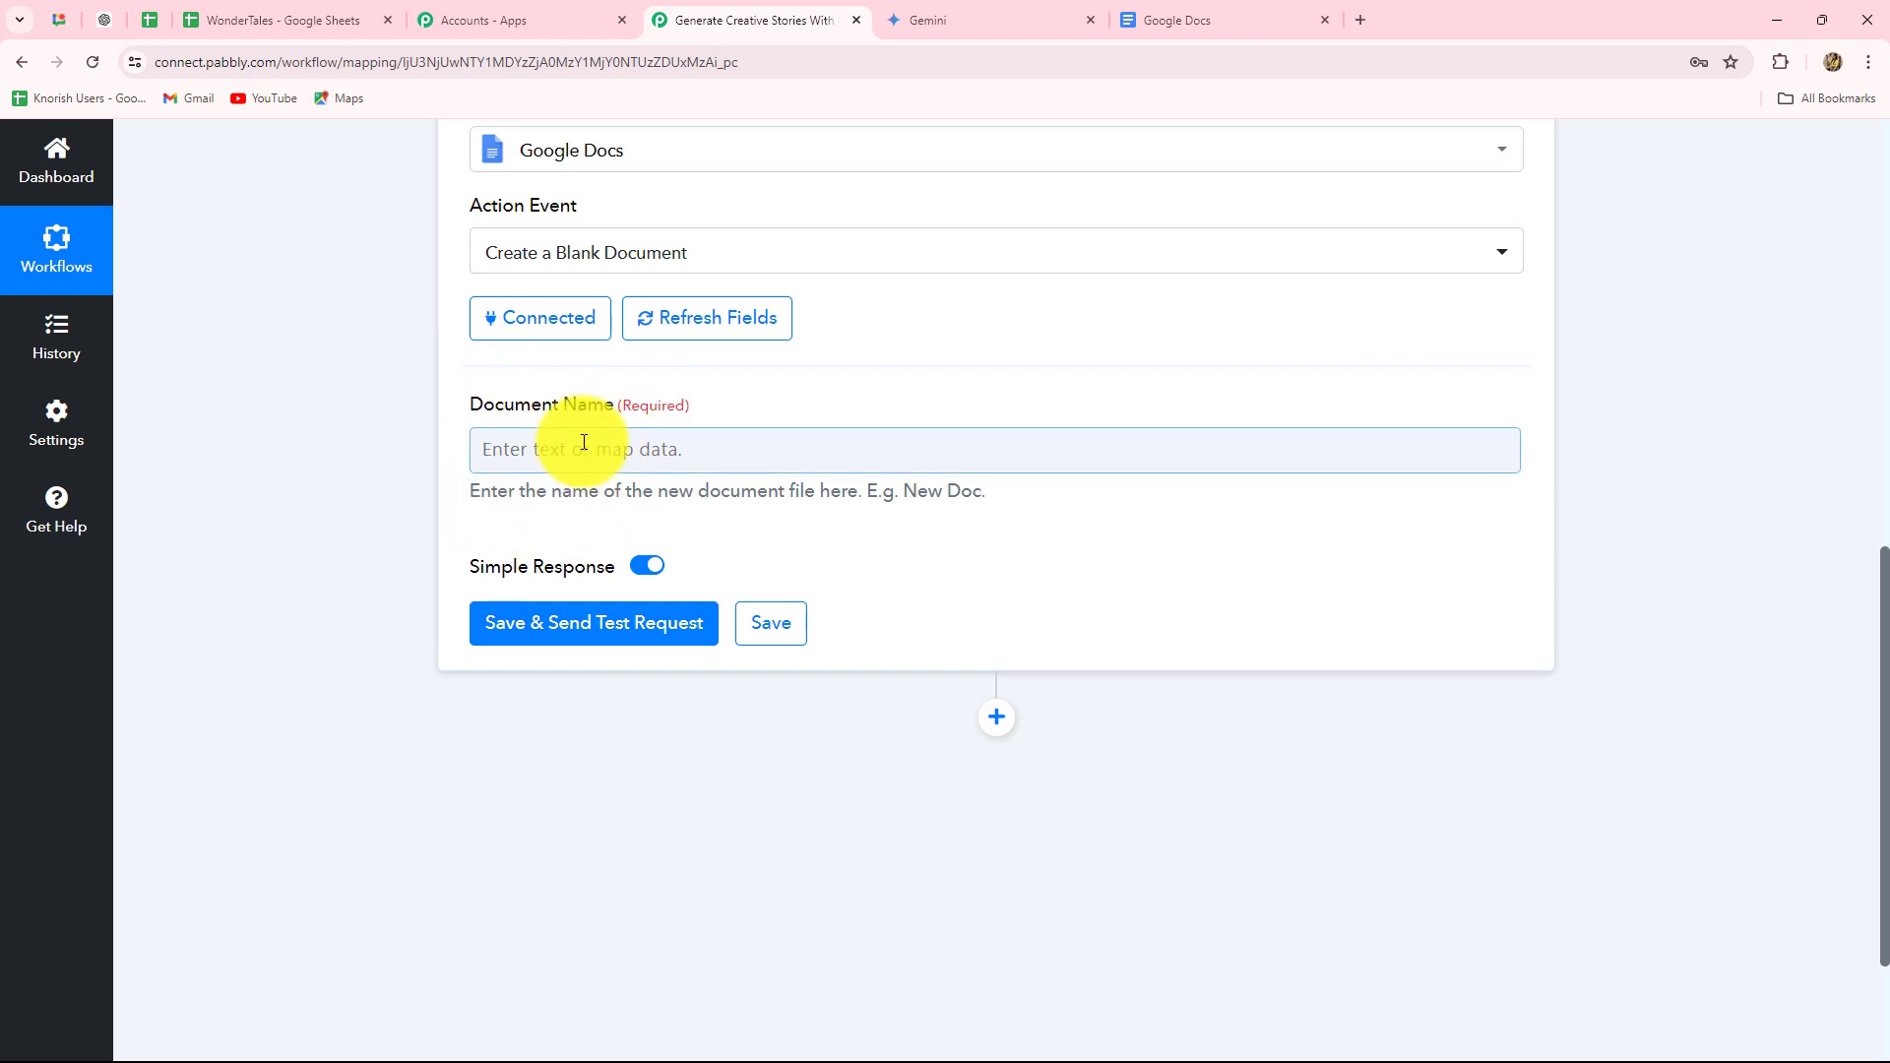
click(453, 485)
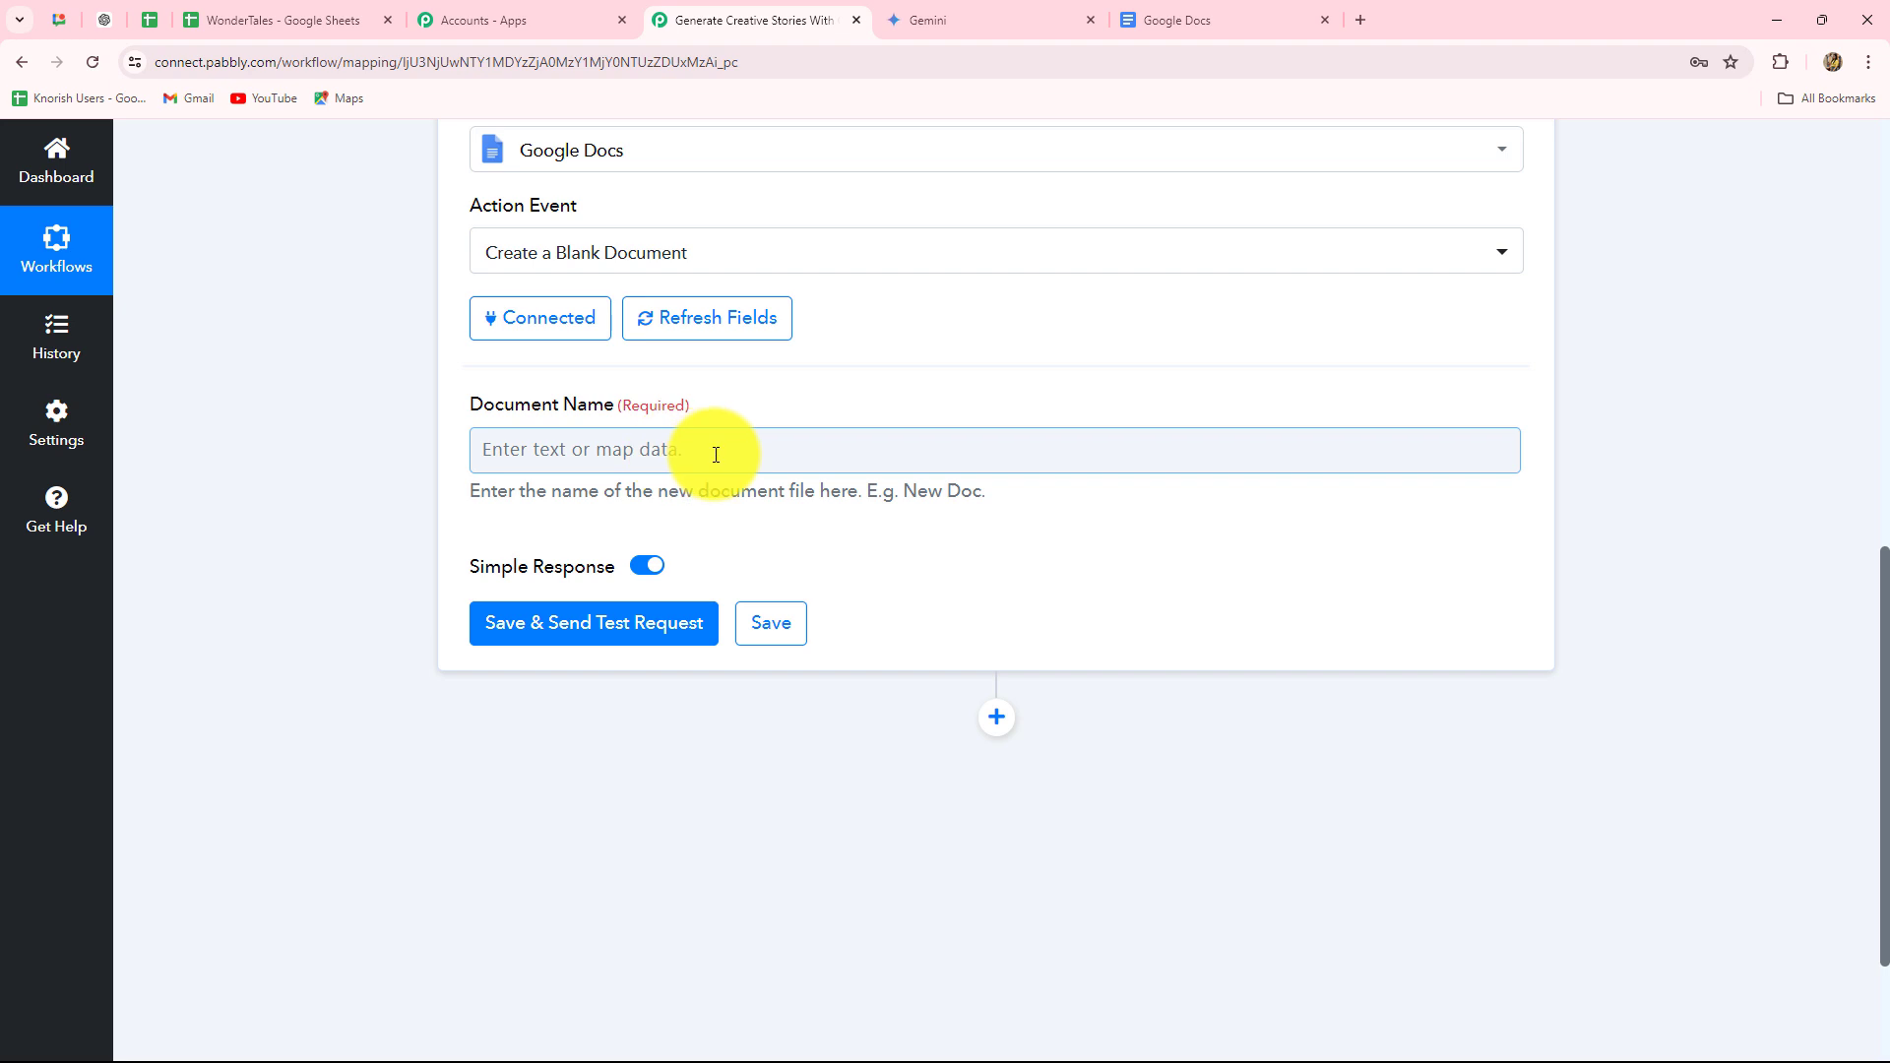
click(550, 454)
click(590, 645)
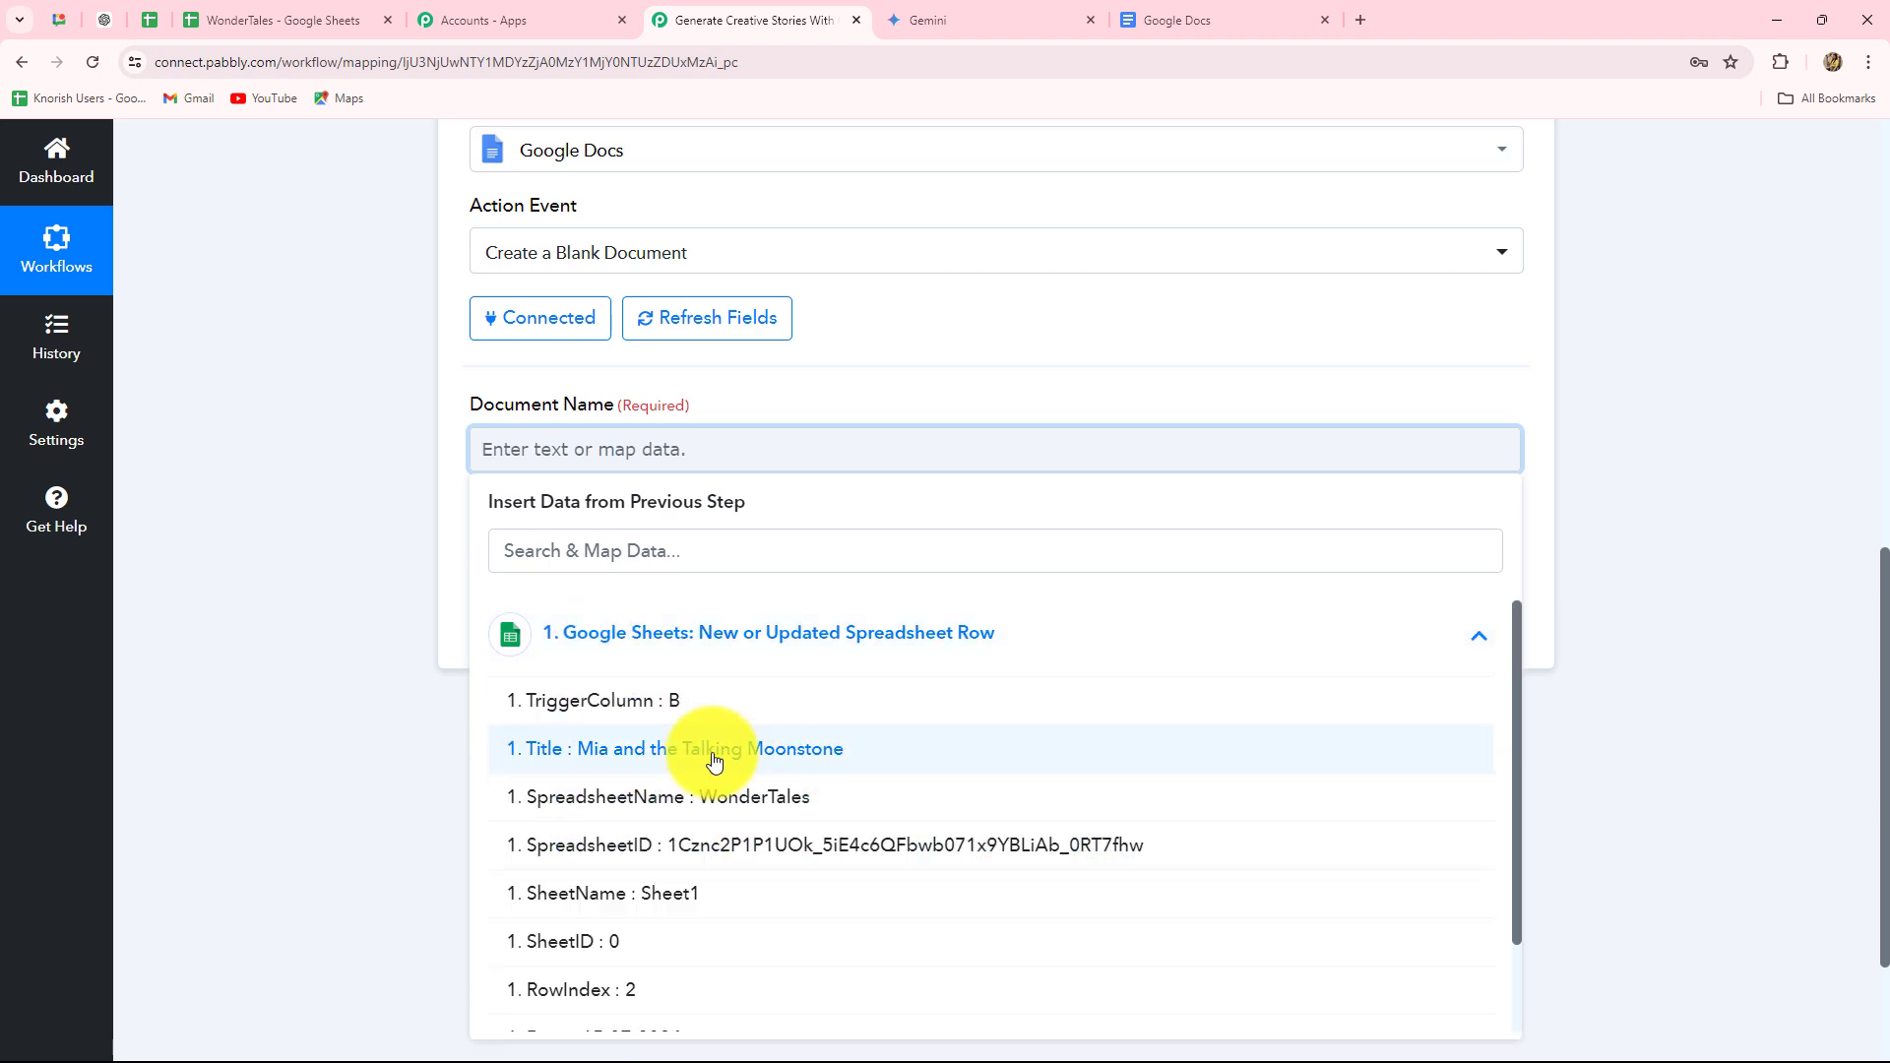
click(715, 762)
click(253, 650)
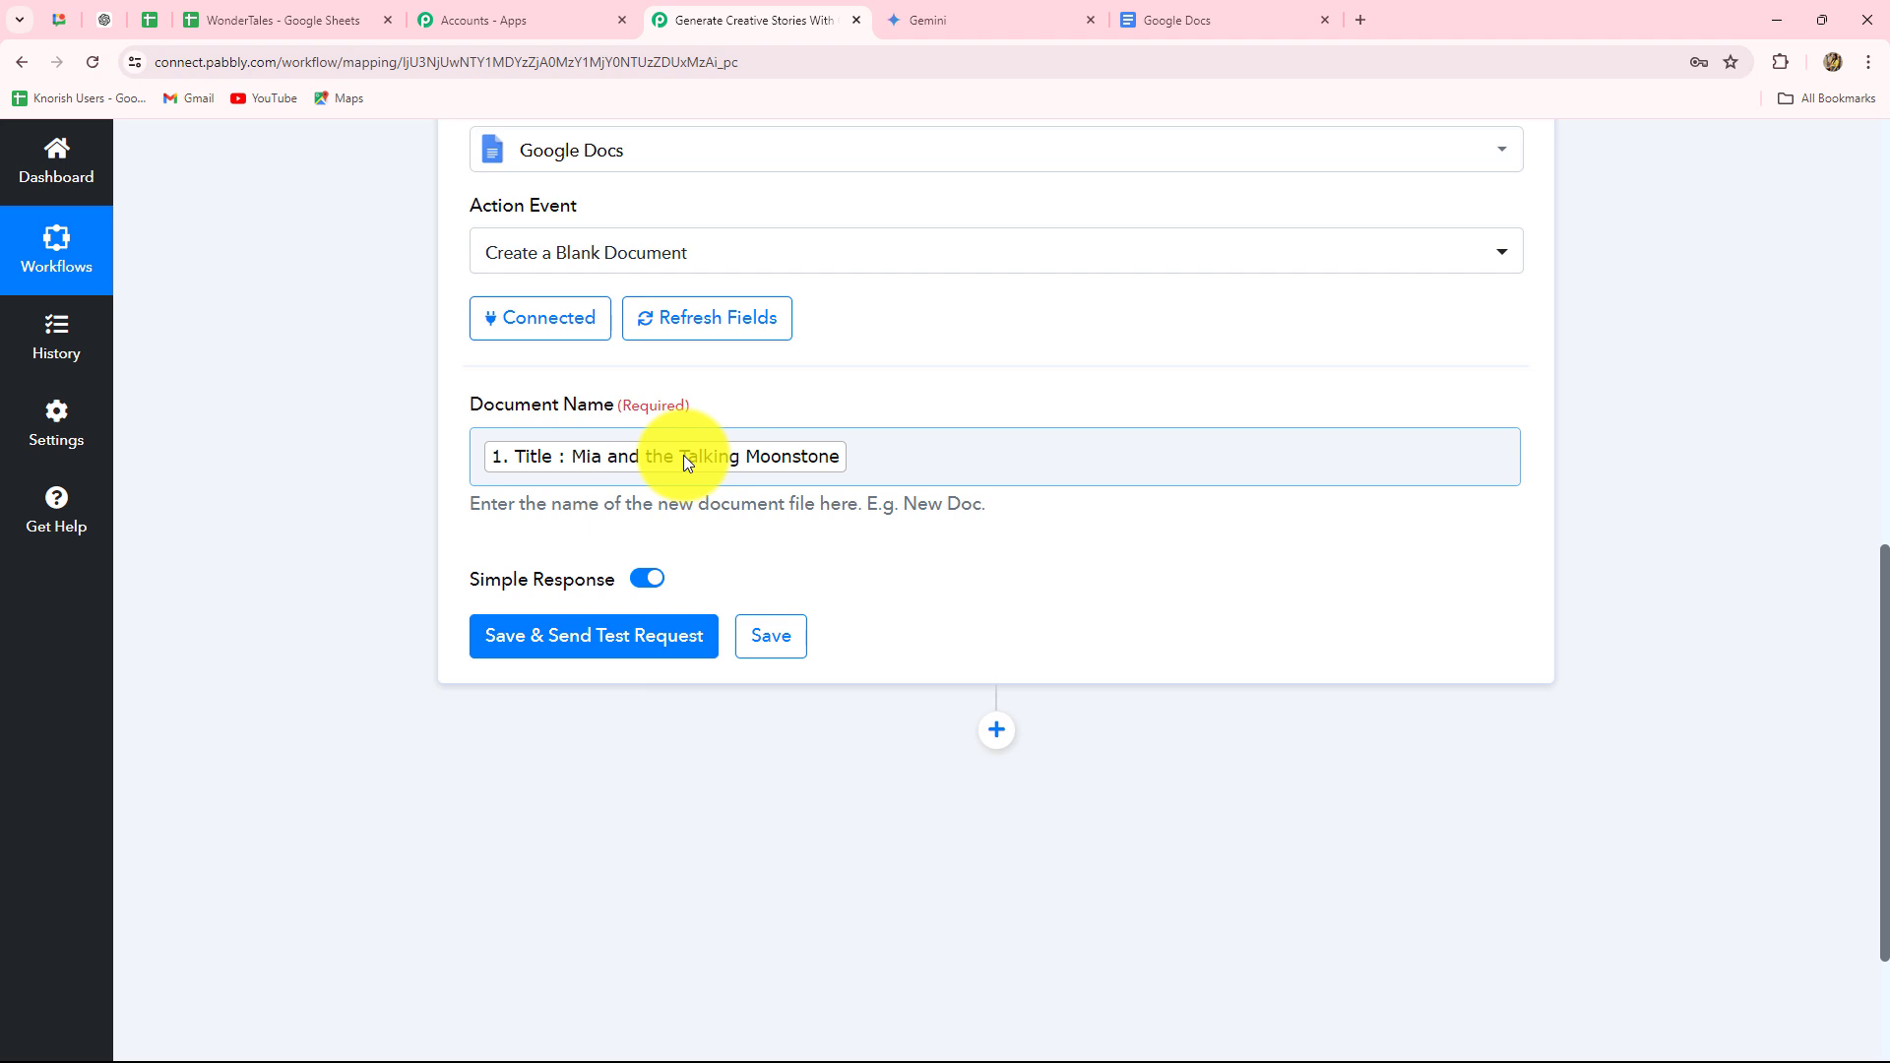
click(615, 642)
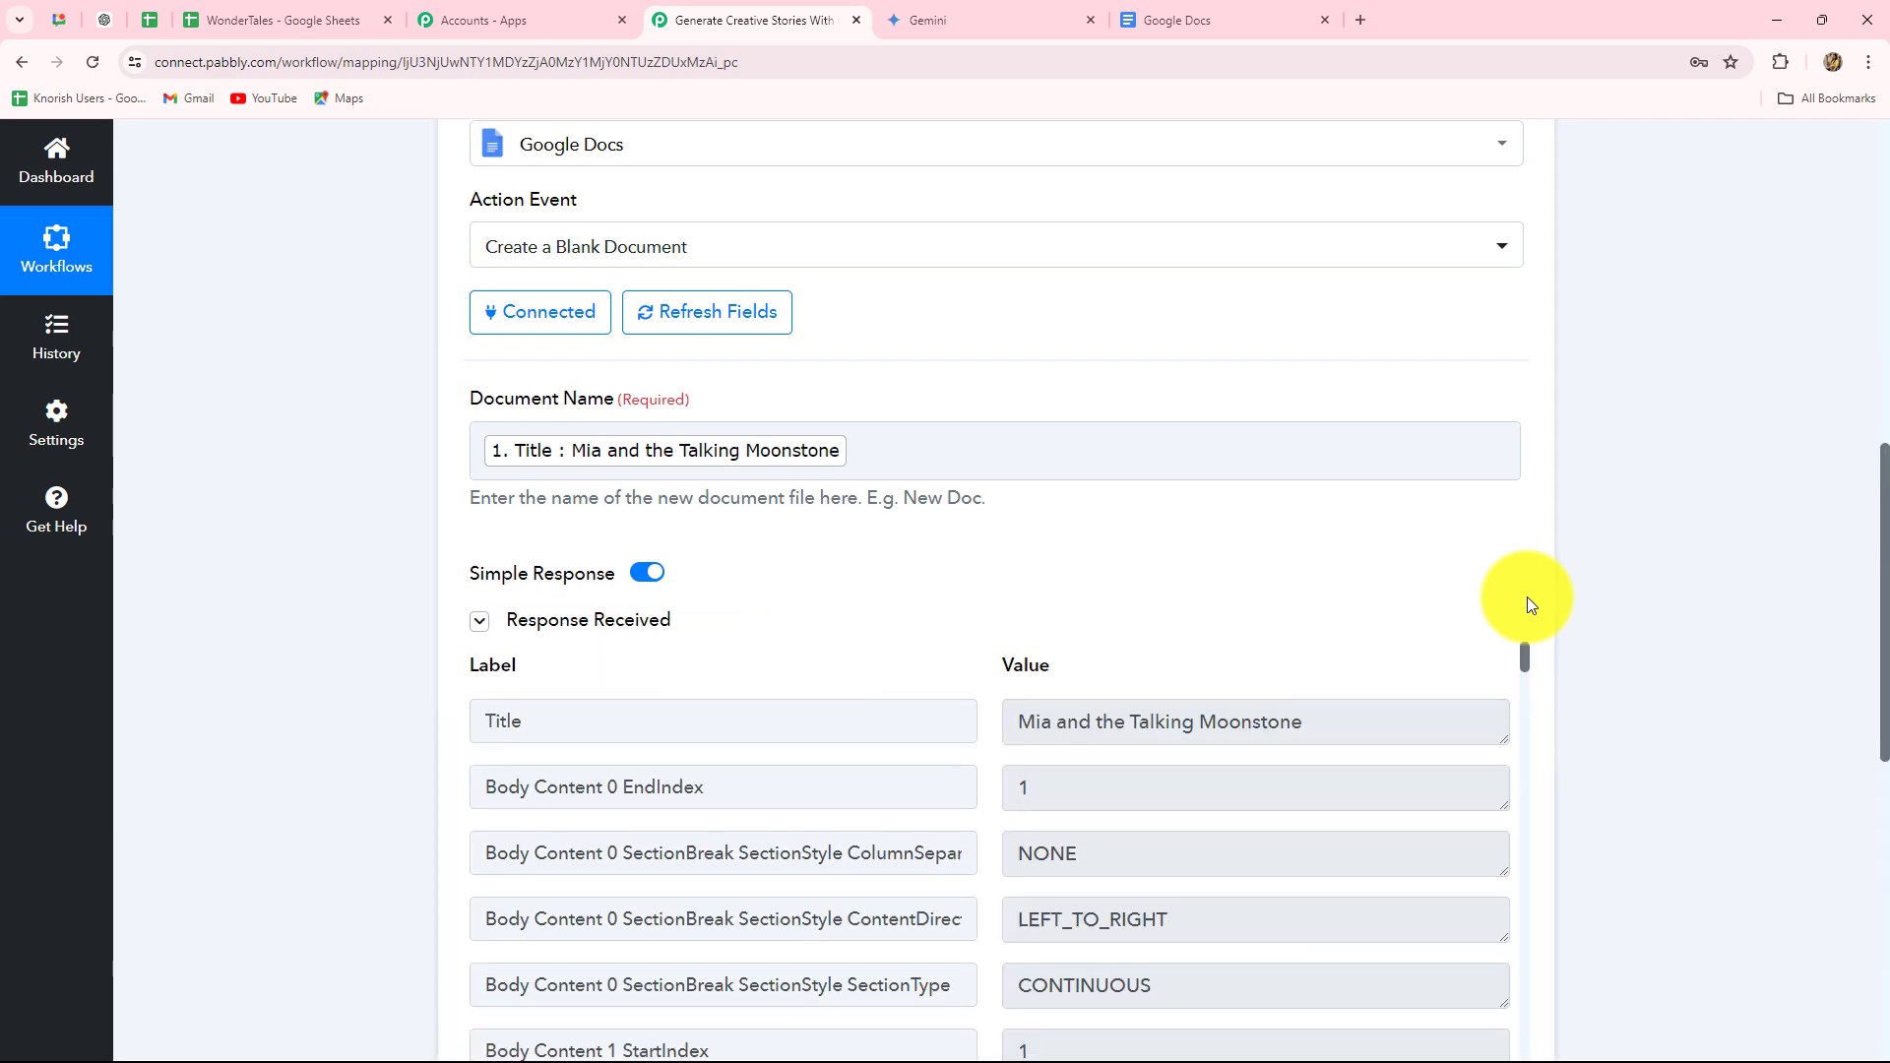
Examine the Create a Blank Document response through to its DocumentId value.
scroll(1527, 597, down, 4)
scroll(1052, 672, down, 15)
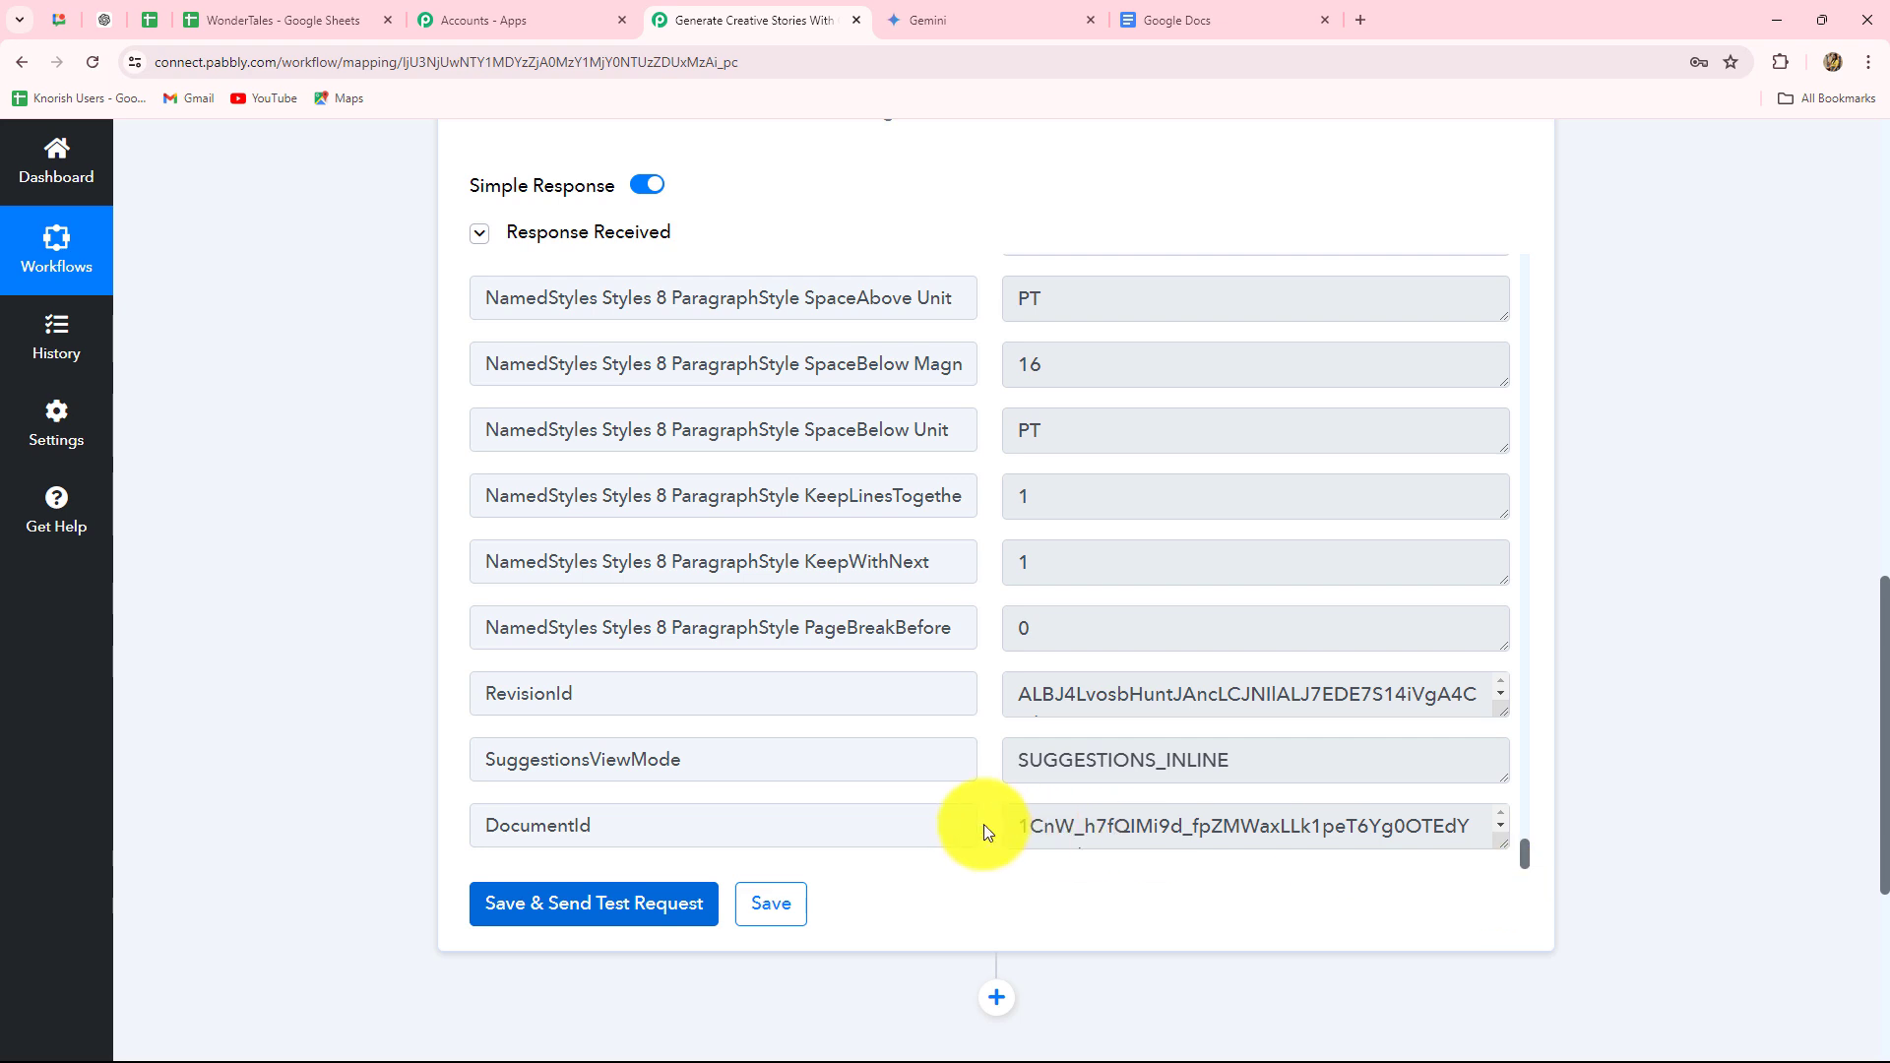
drag(1013, 828, 1527, 844)
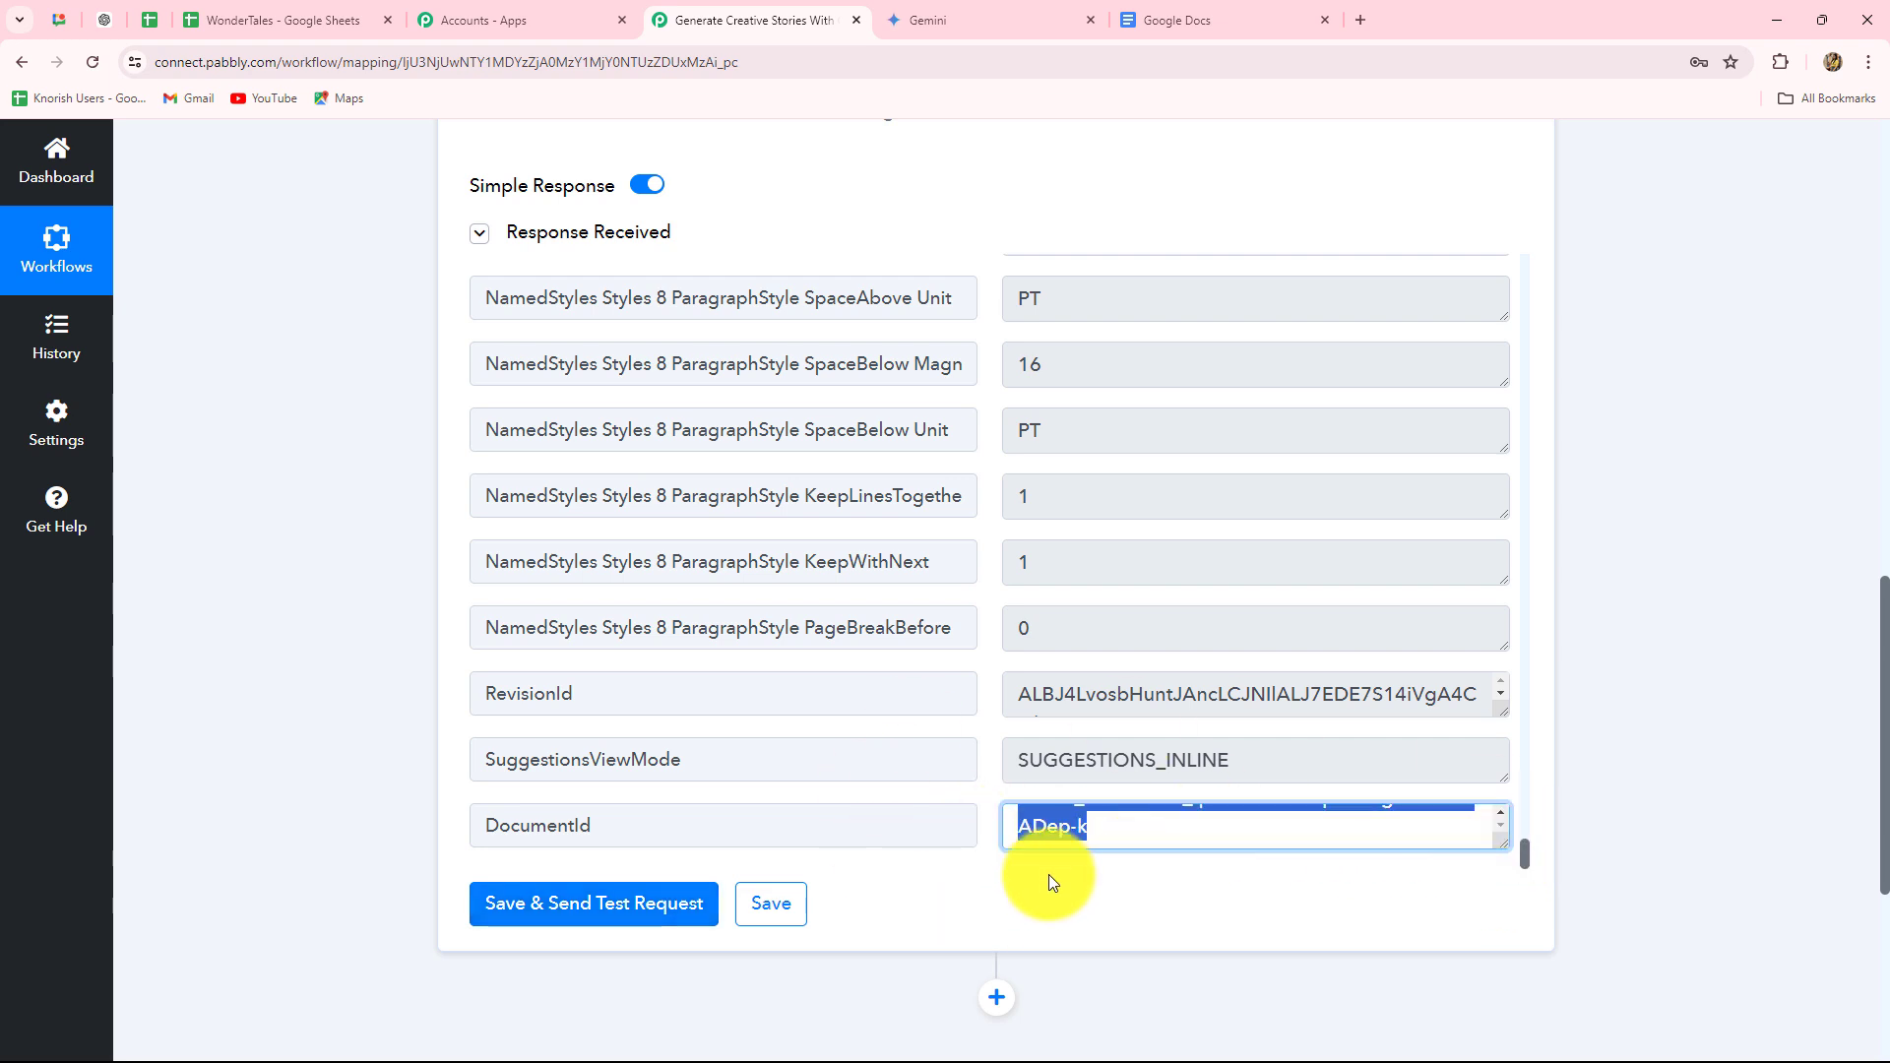
Add another Google Docs action step with the Append a Paragraph to a Document event.
scroll(1046, 872, down, 5)
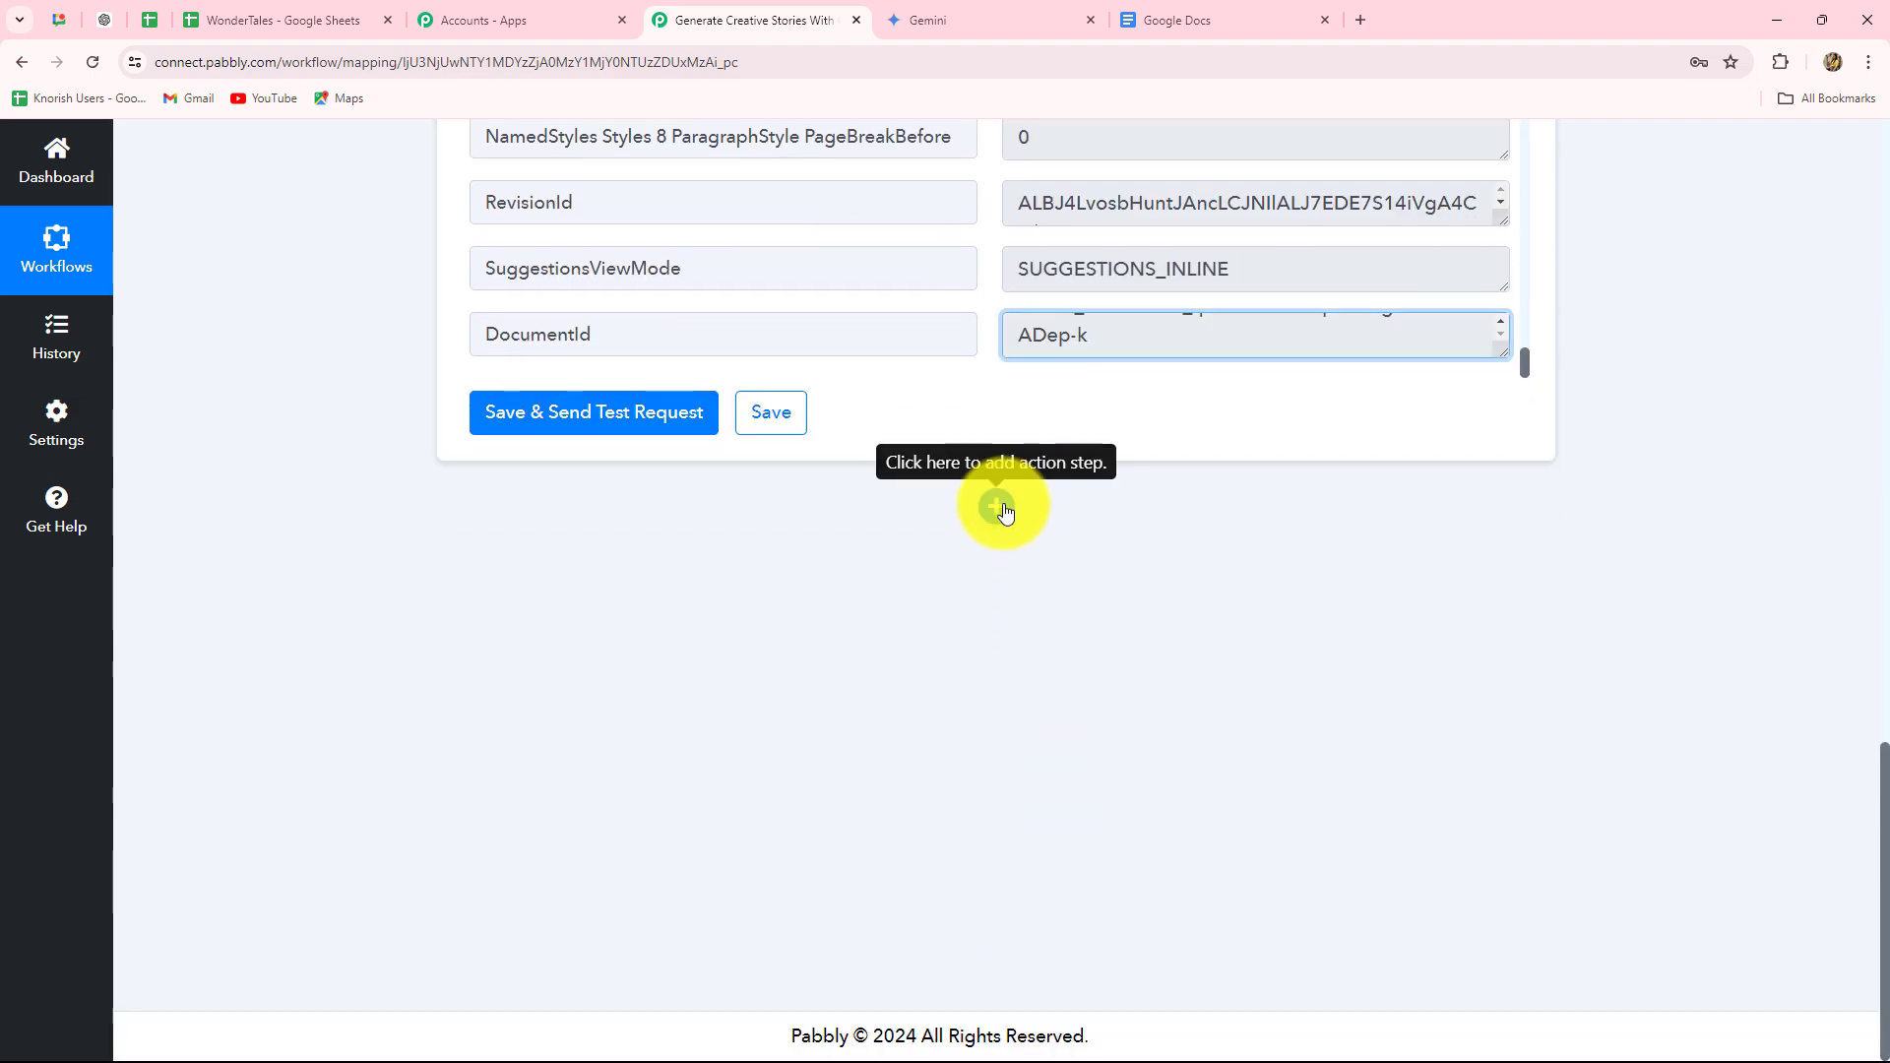
click(998, 507)
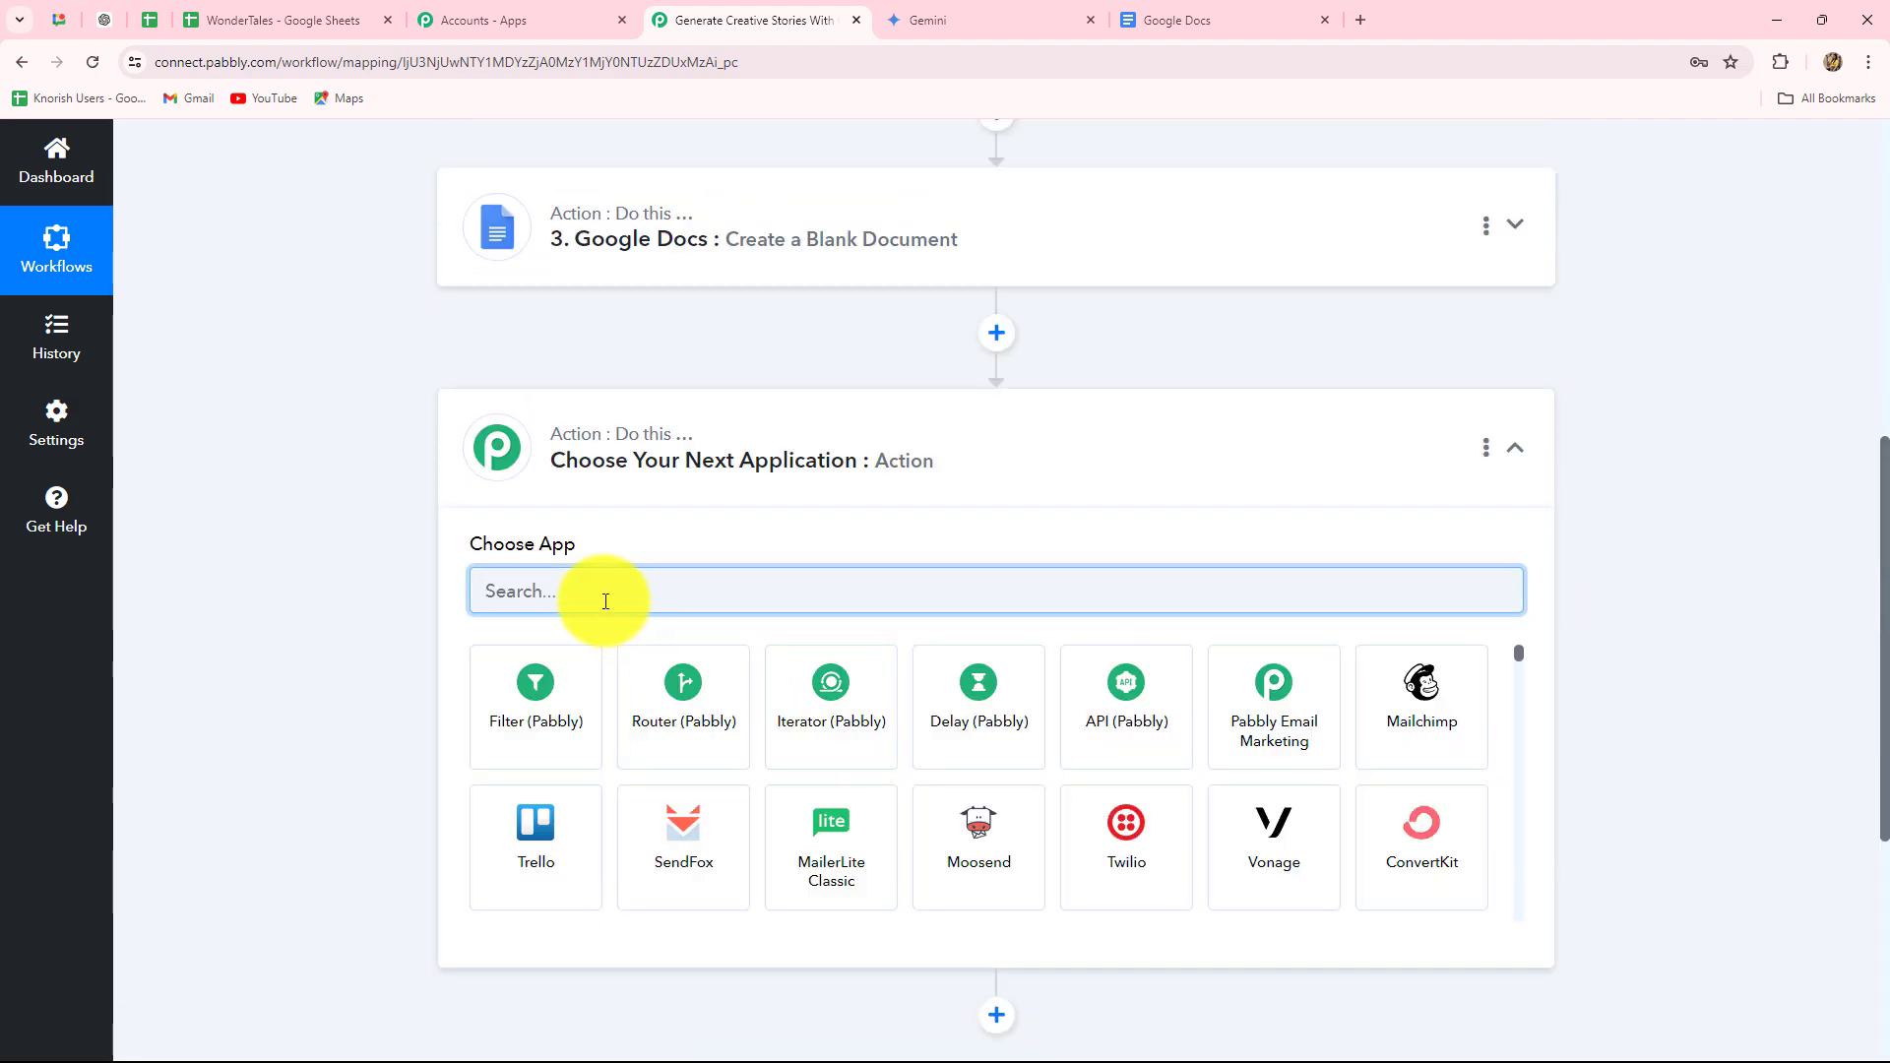
text(Goo)
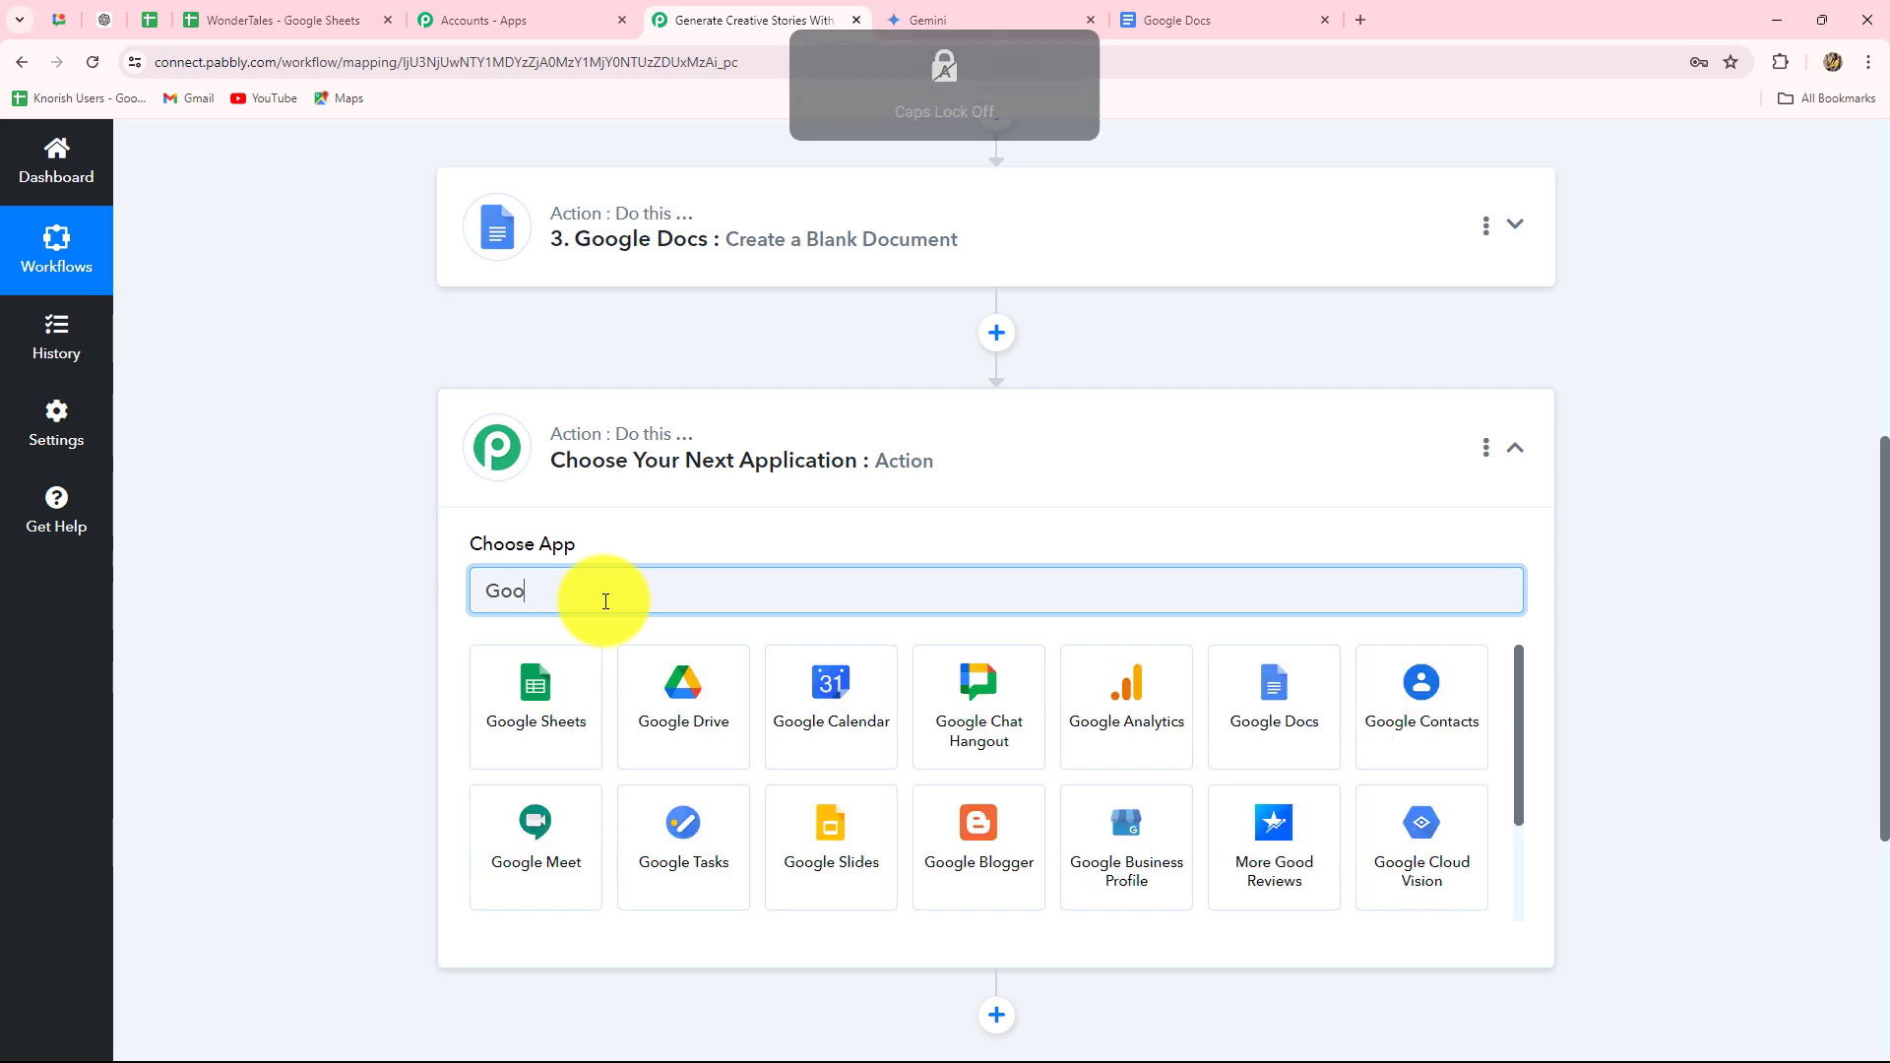
click(1282, 754)
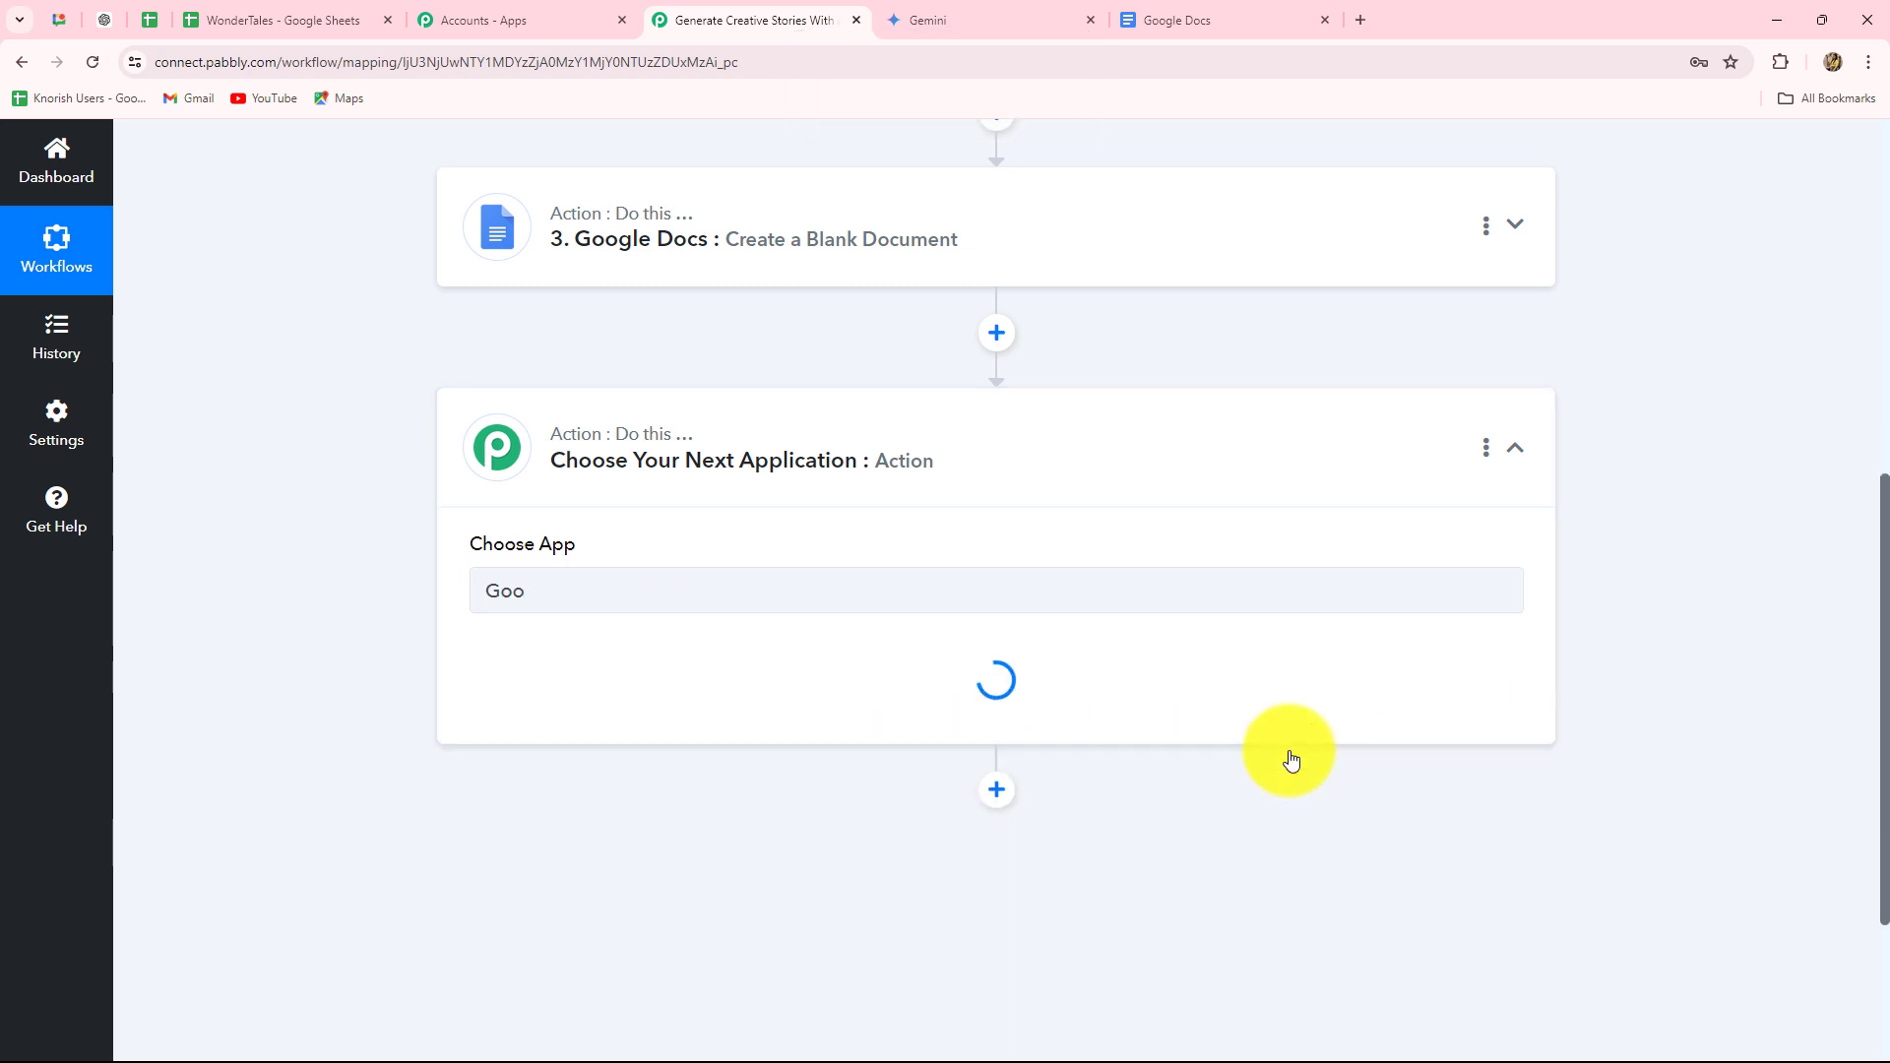
click(635, 699)
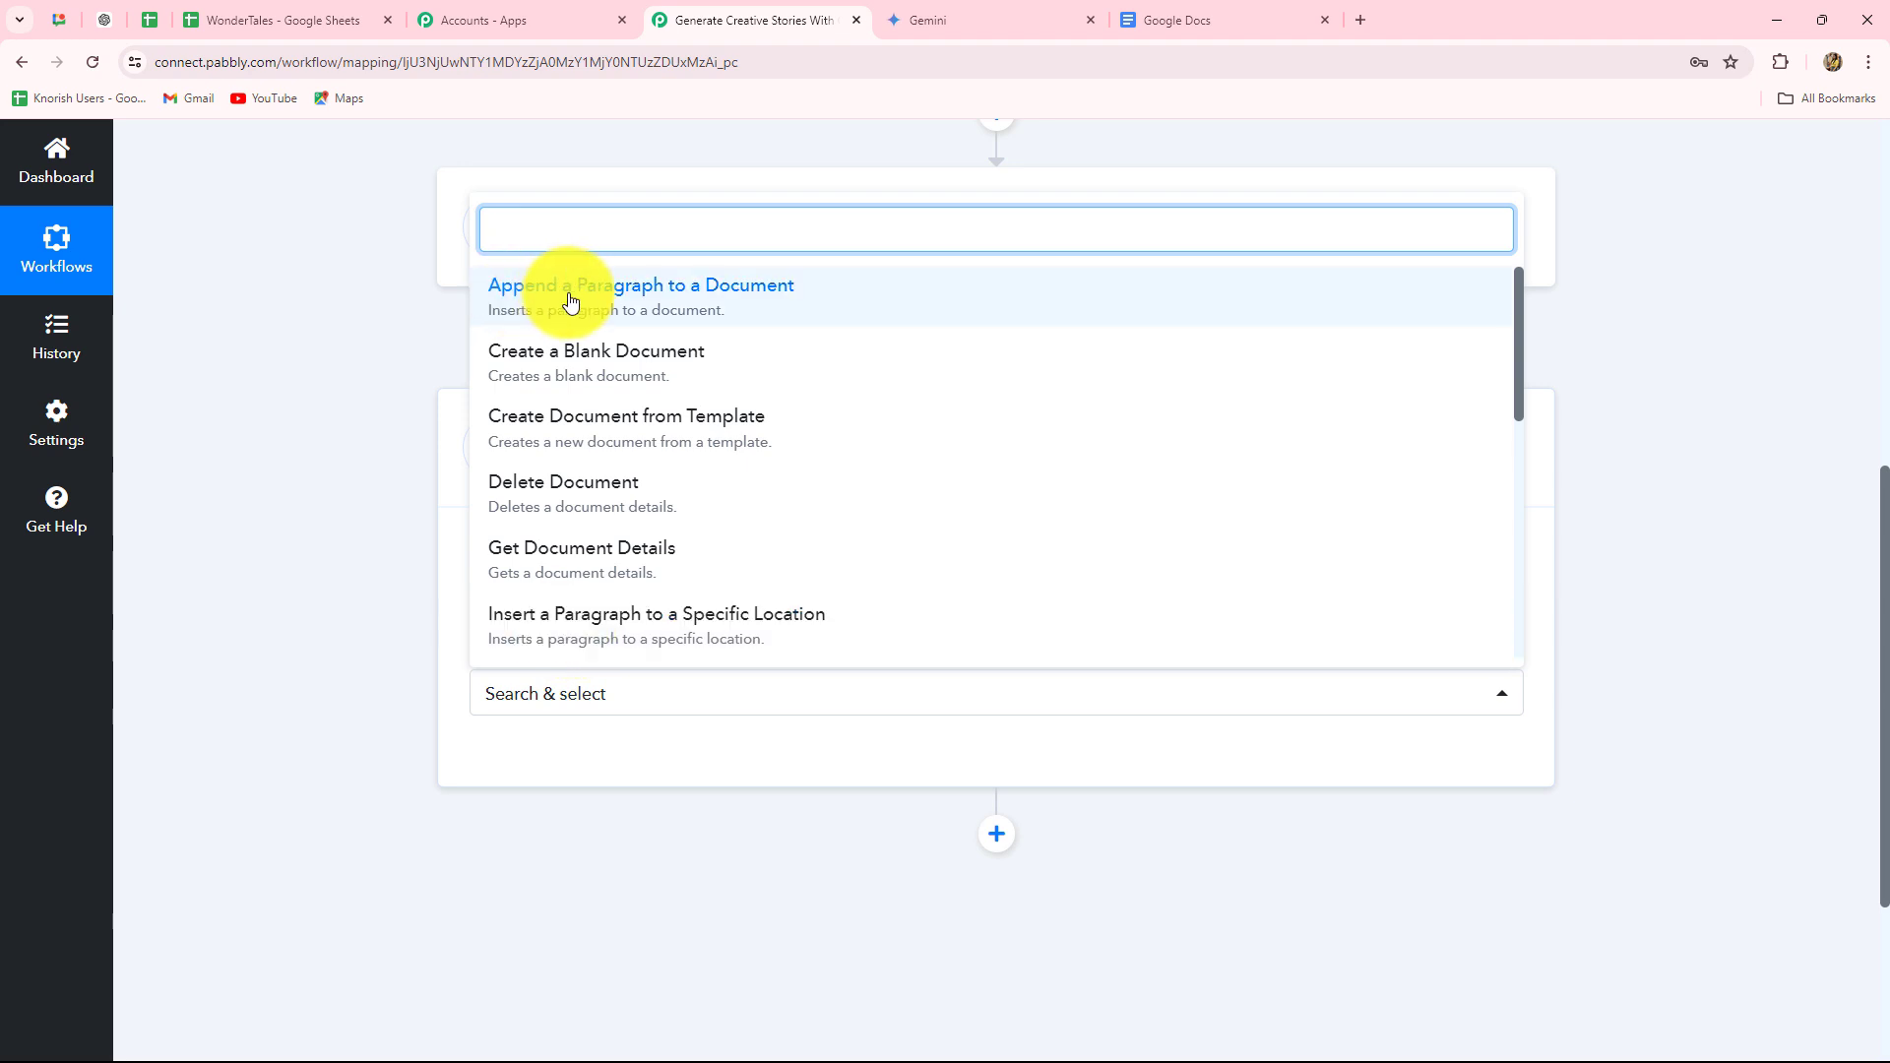
click(680, 311)
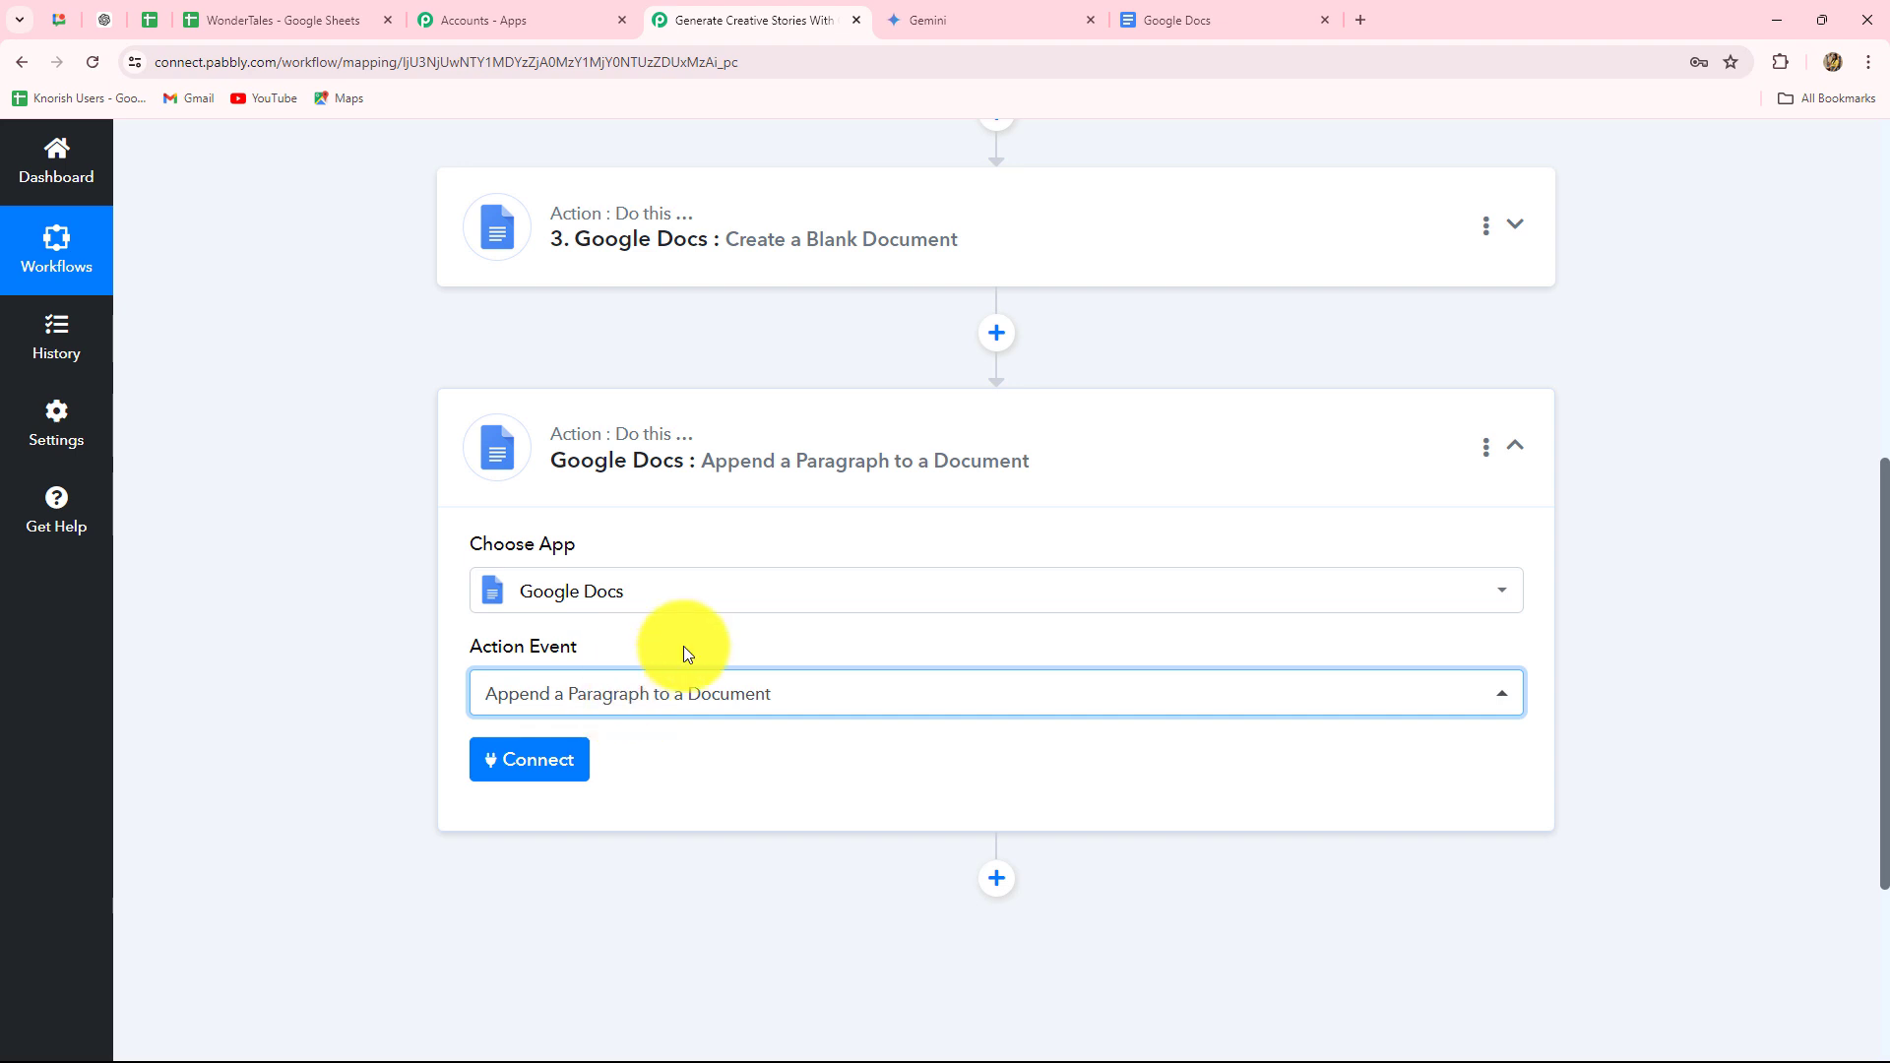
Connect the Append a Paragraph to a Document action using the existing connection Google Docs #3.
click(560, 760)
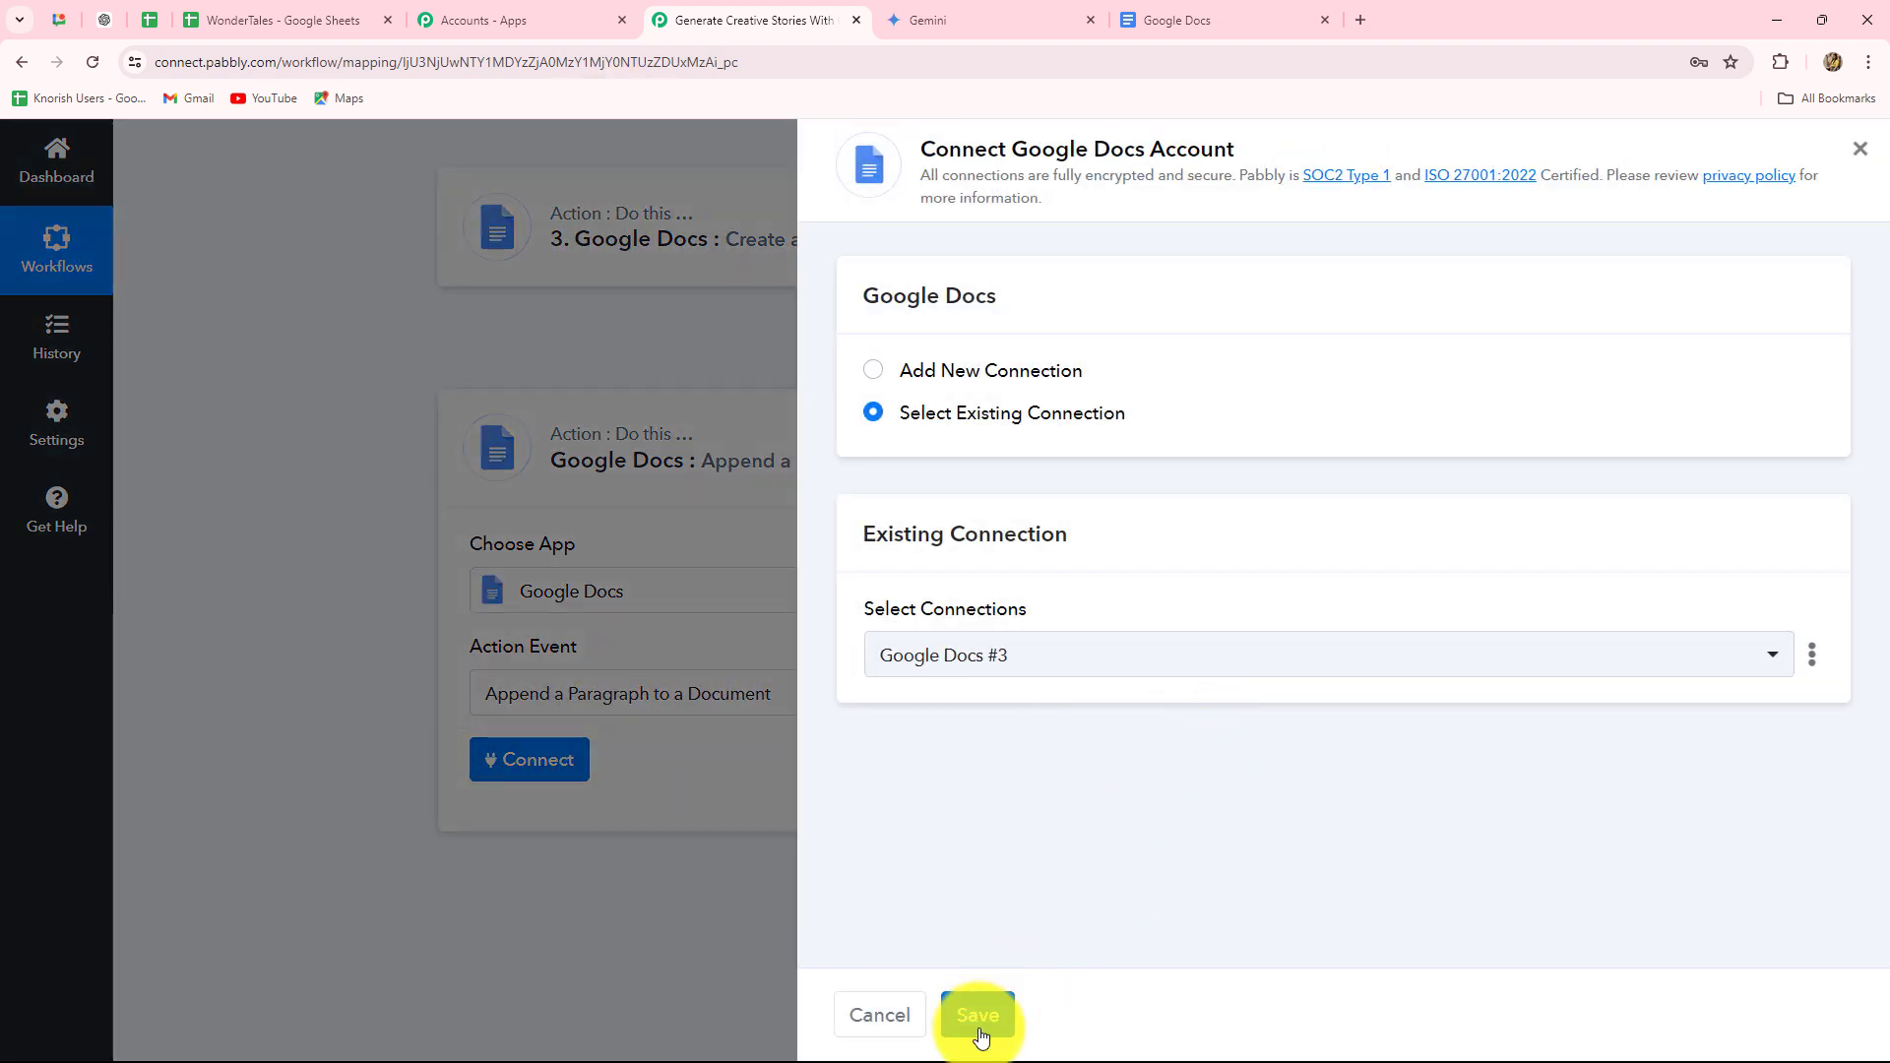
click(990, 1014)
scroll(322, 868, down, 5)
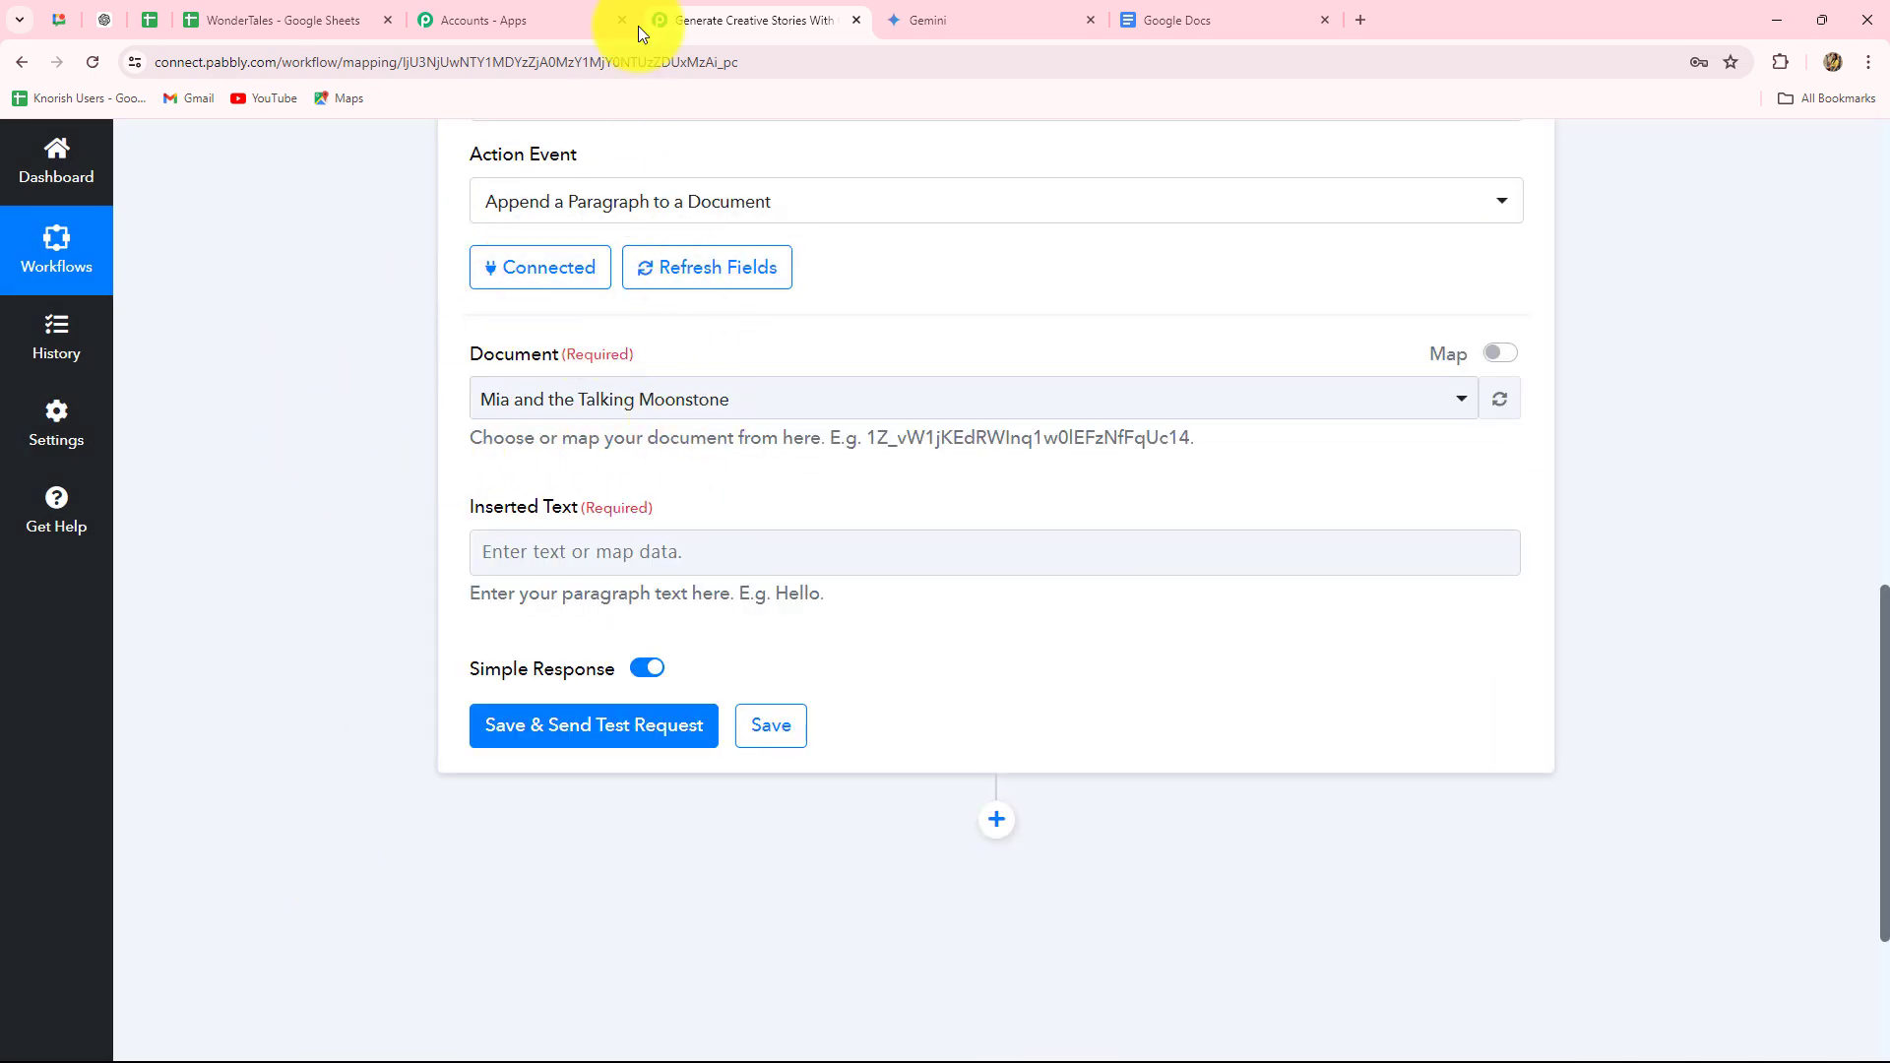
Switch to Google Docs and open the recent document "Mia and the Talking Moonstone" to check its contents.
click(1242, 24)
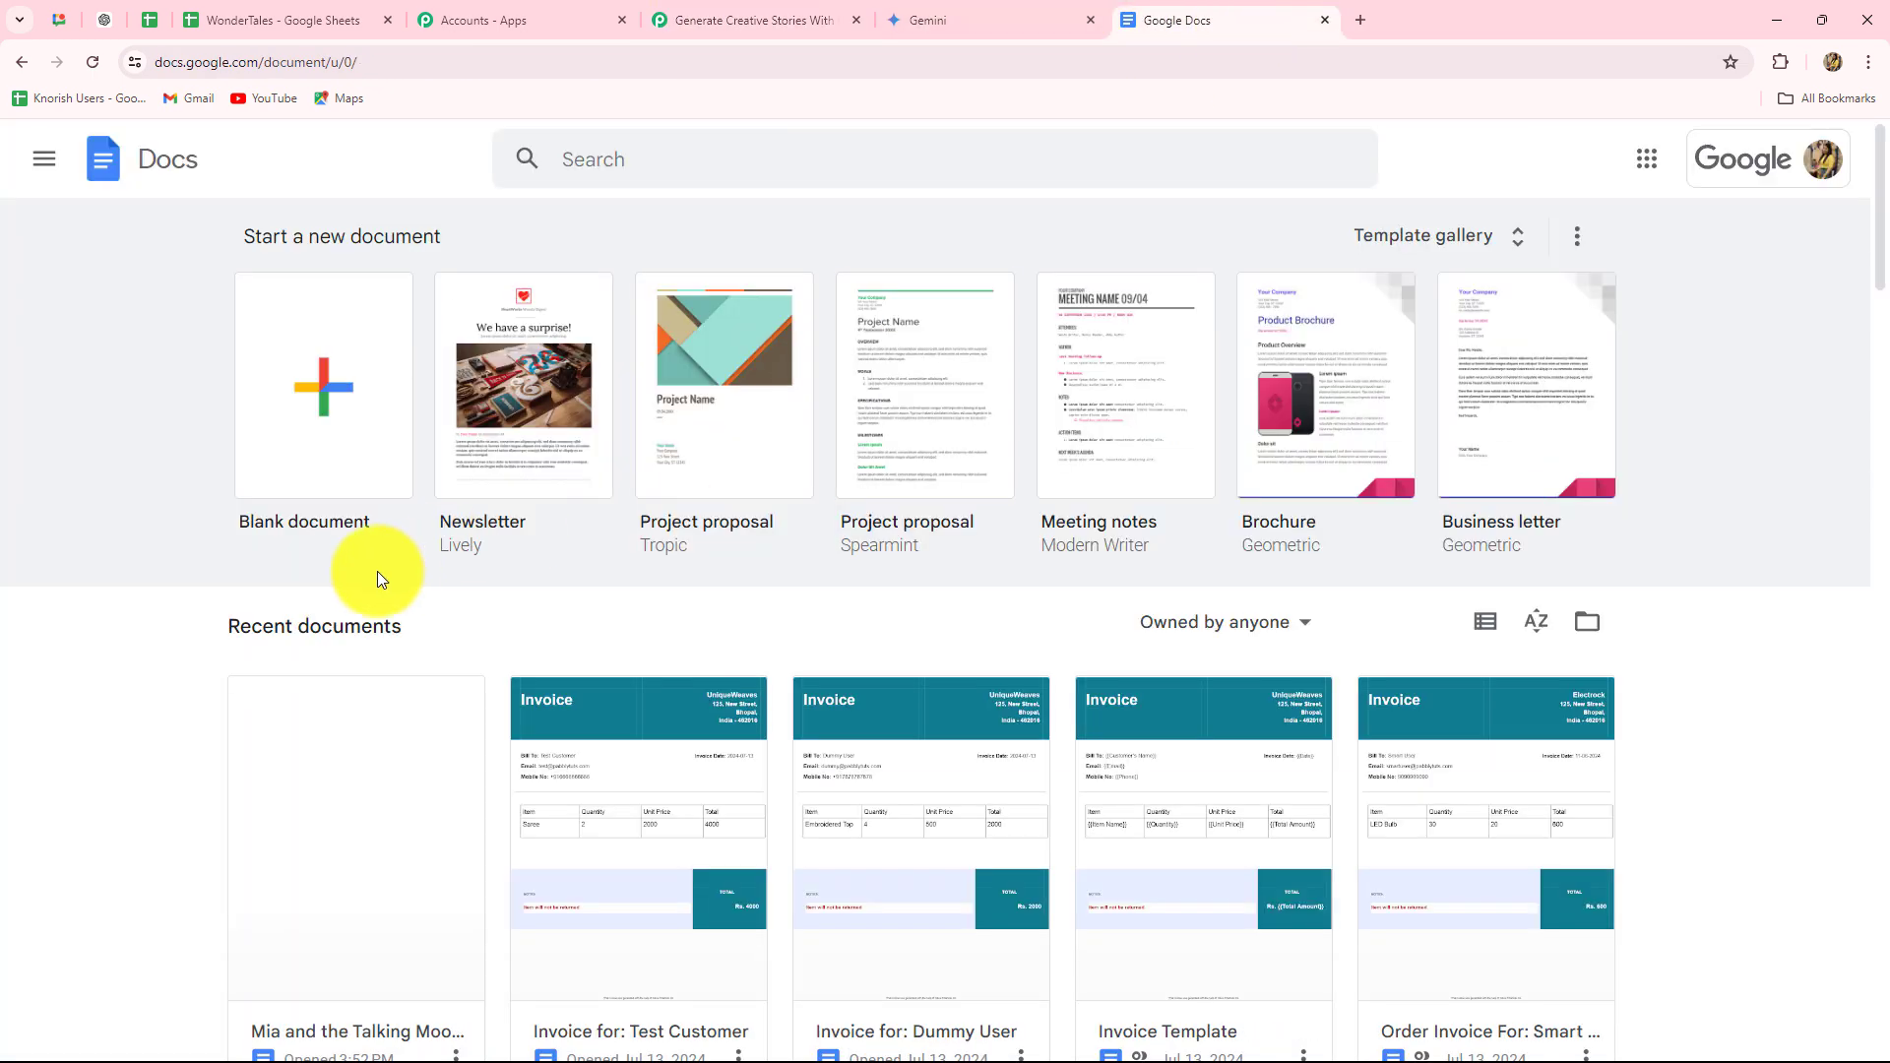
click(338, 832)
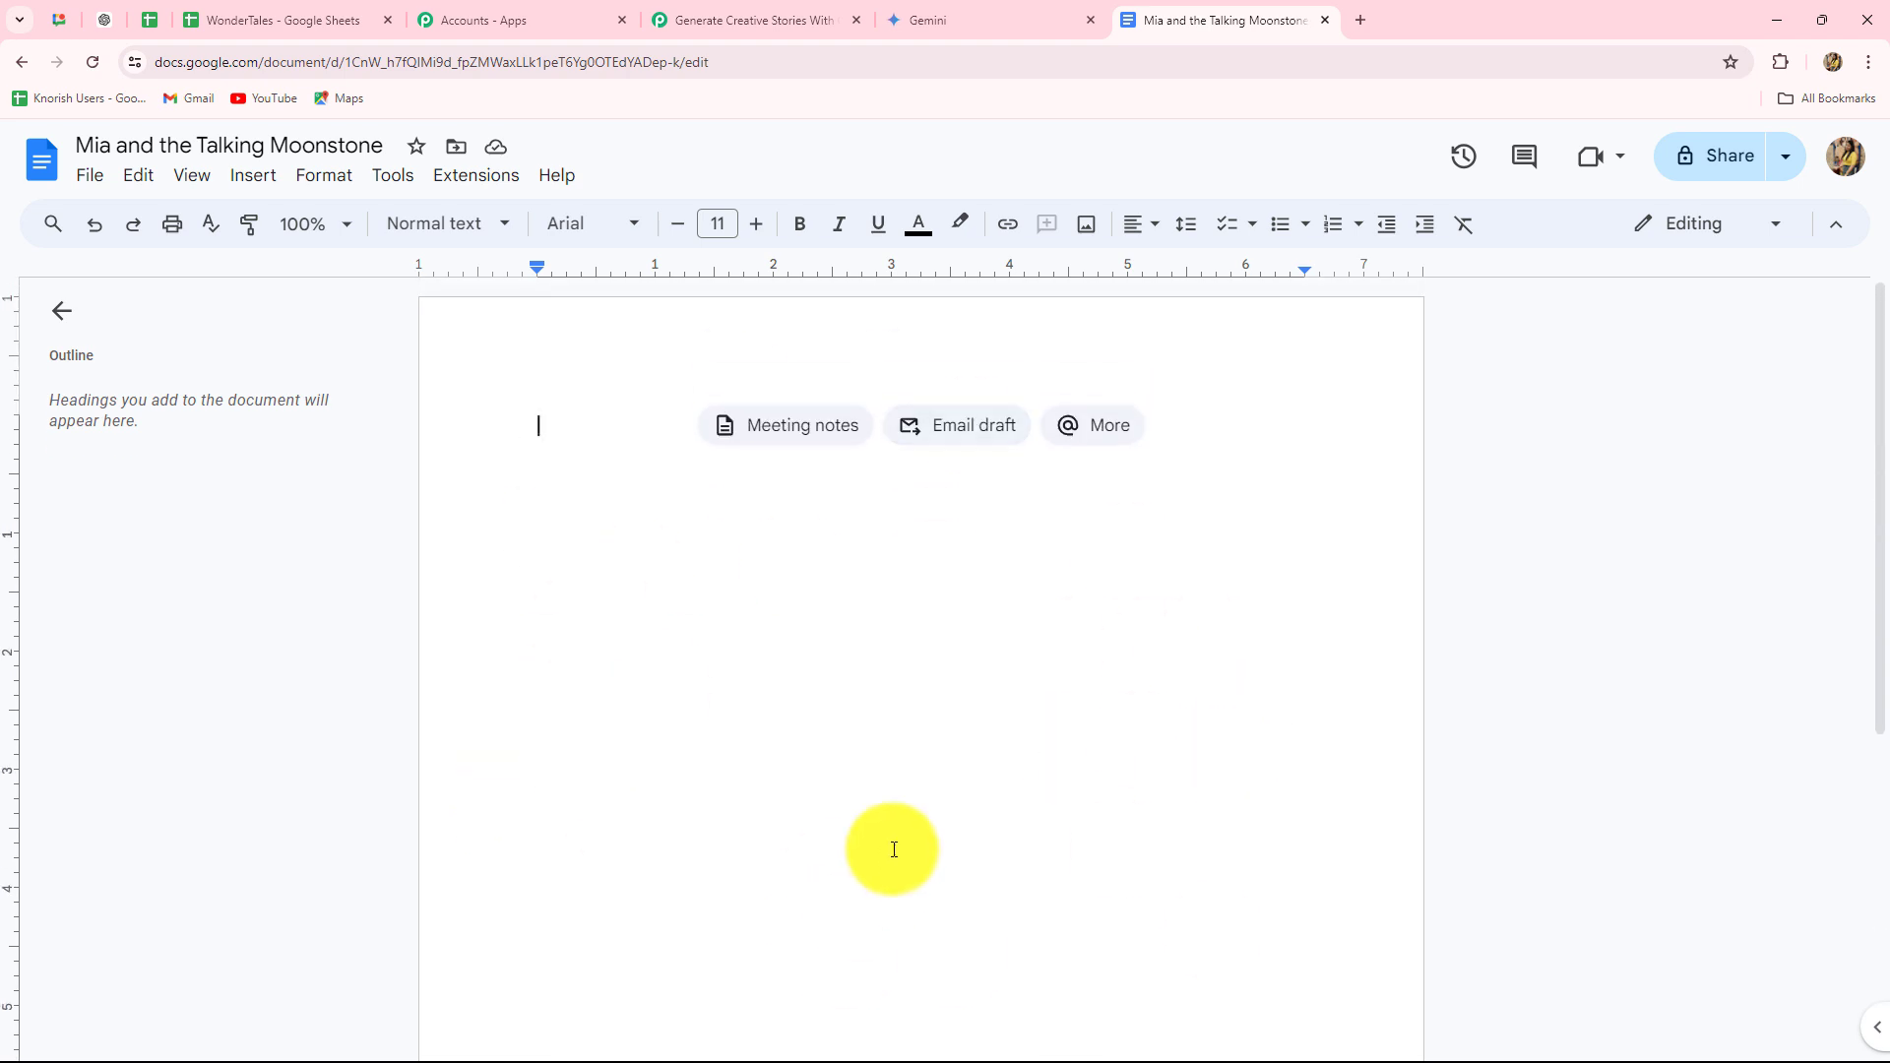
Return to the Pabbly Connect workflow, enable mapping for the Document field and clear its prefilled document ID.
click(778, 20)
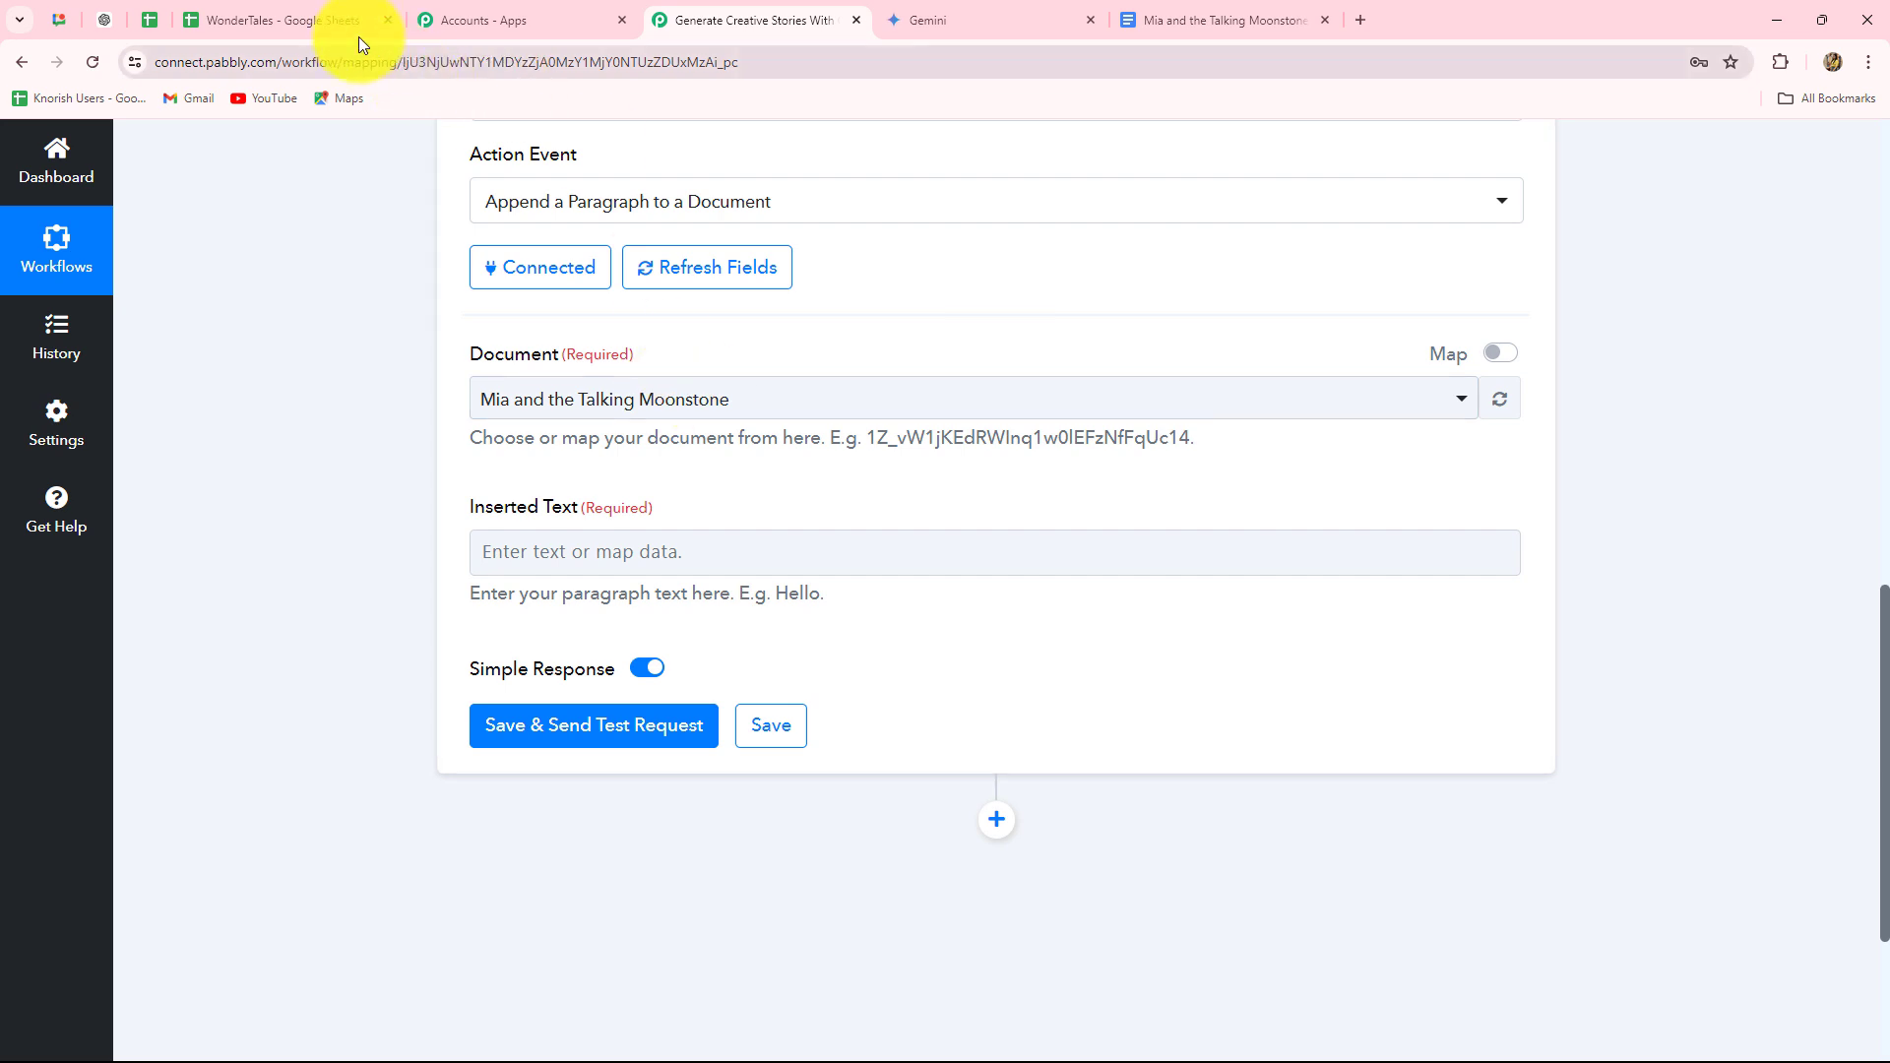
click(295, 21)
click(754, 21)
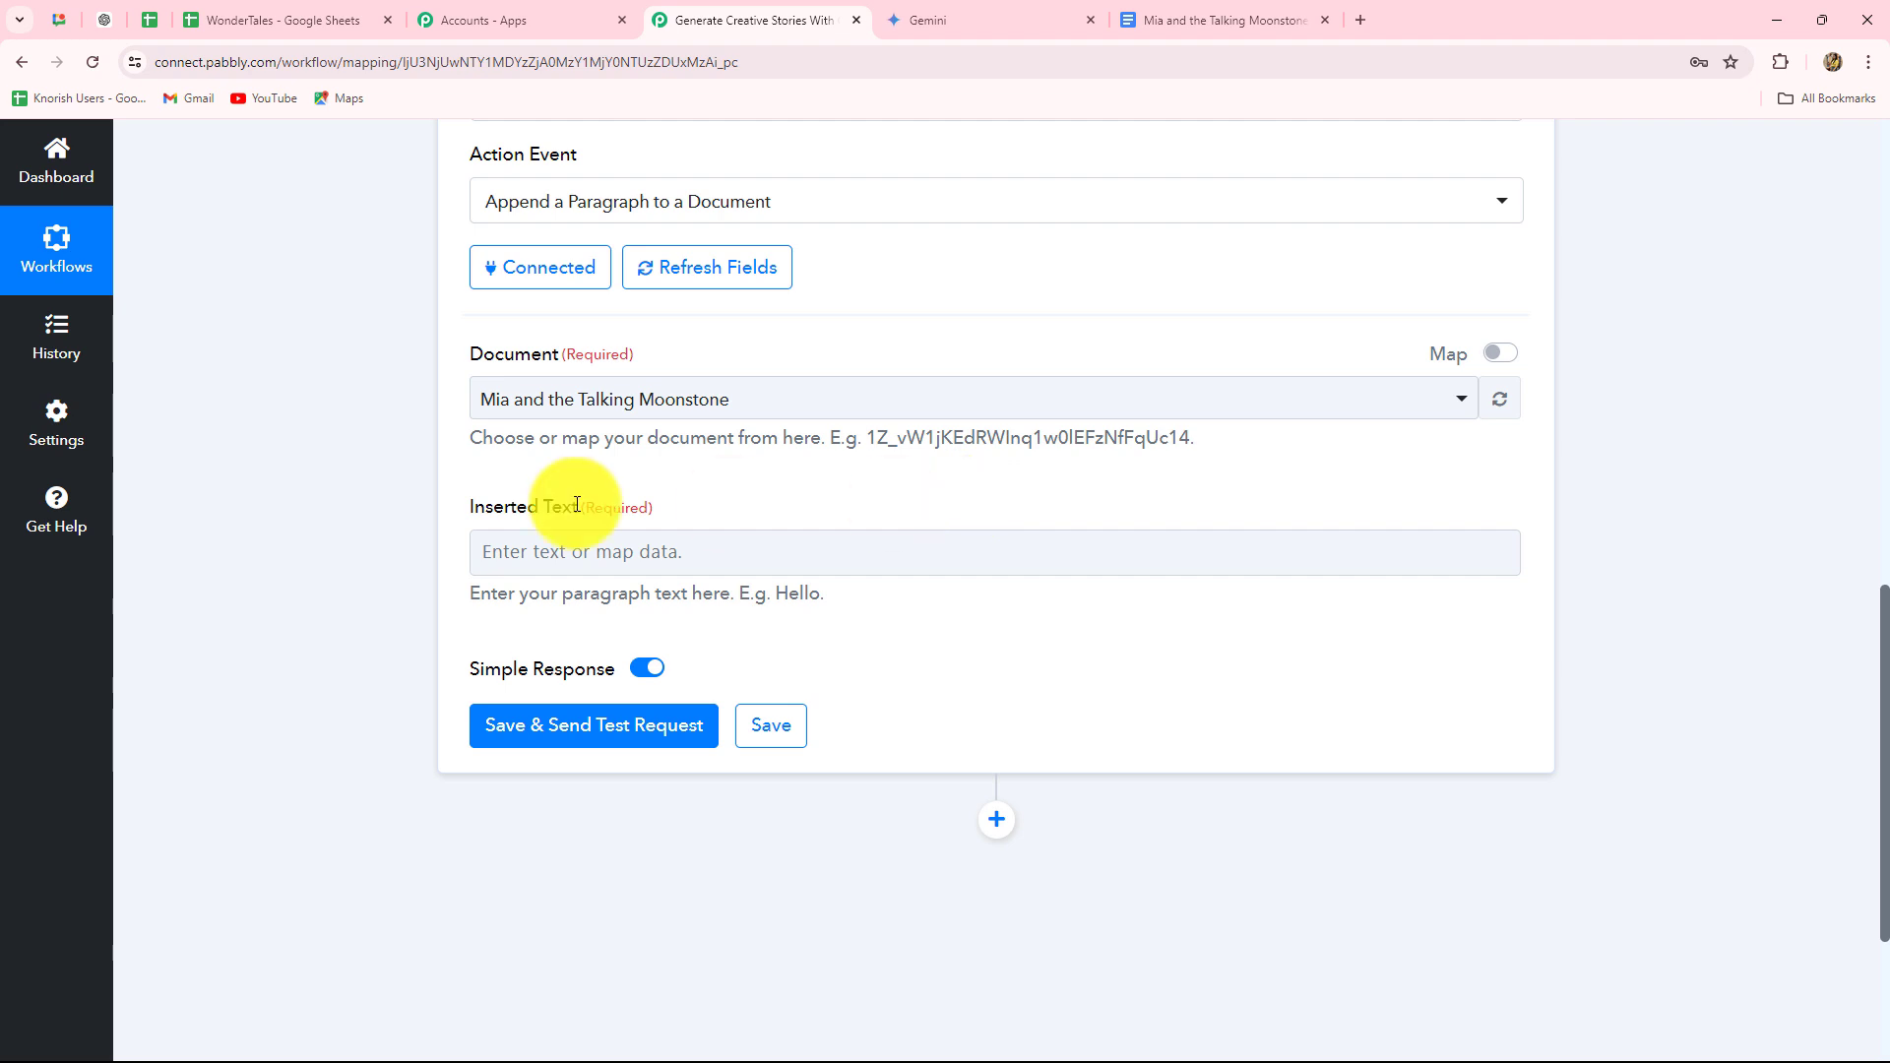
click(1493, 352)
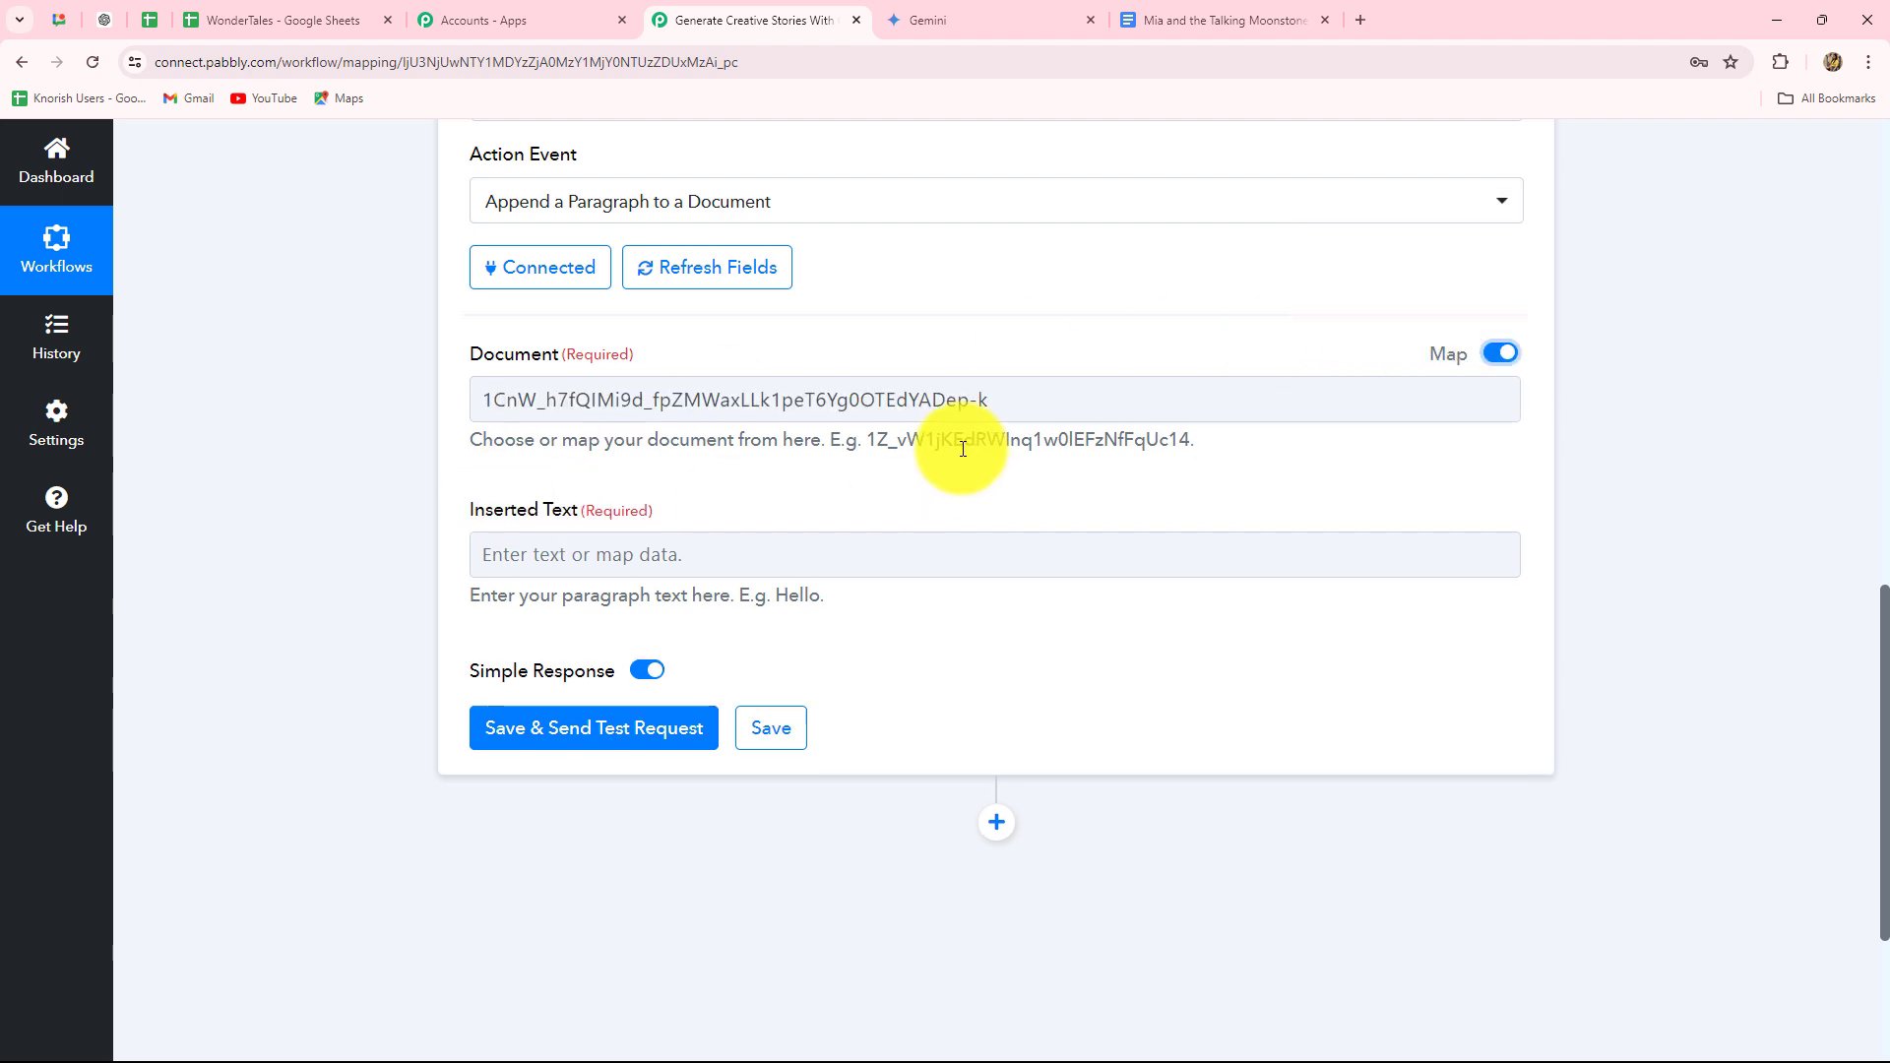
drag(988, 400, 264, 402)
key(BackSpace)
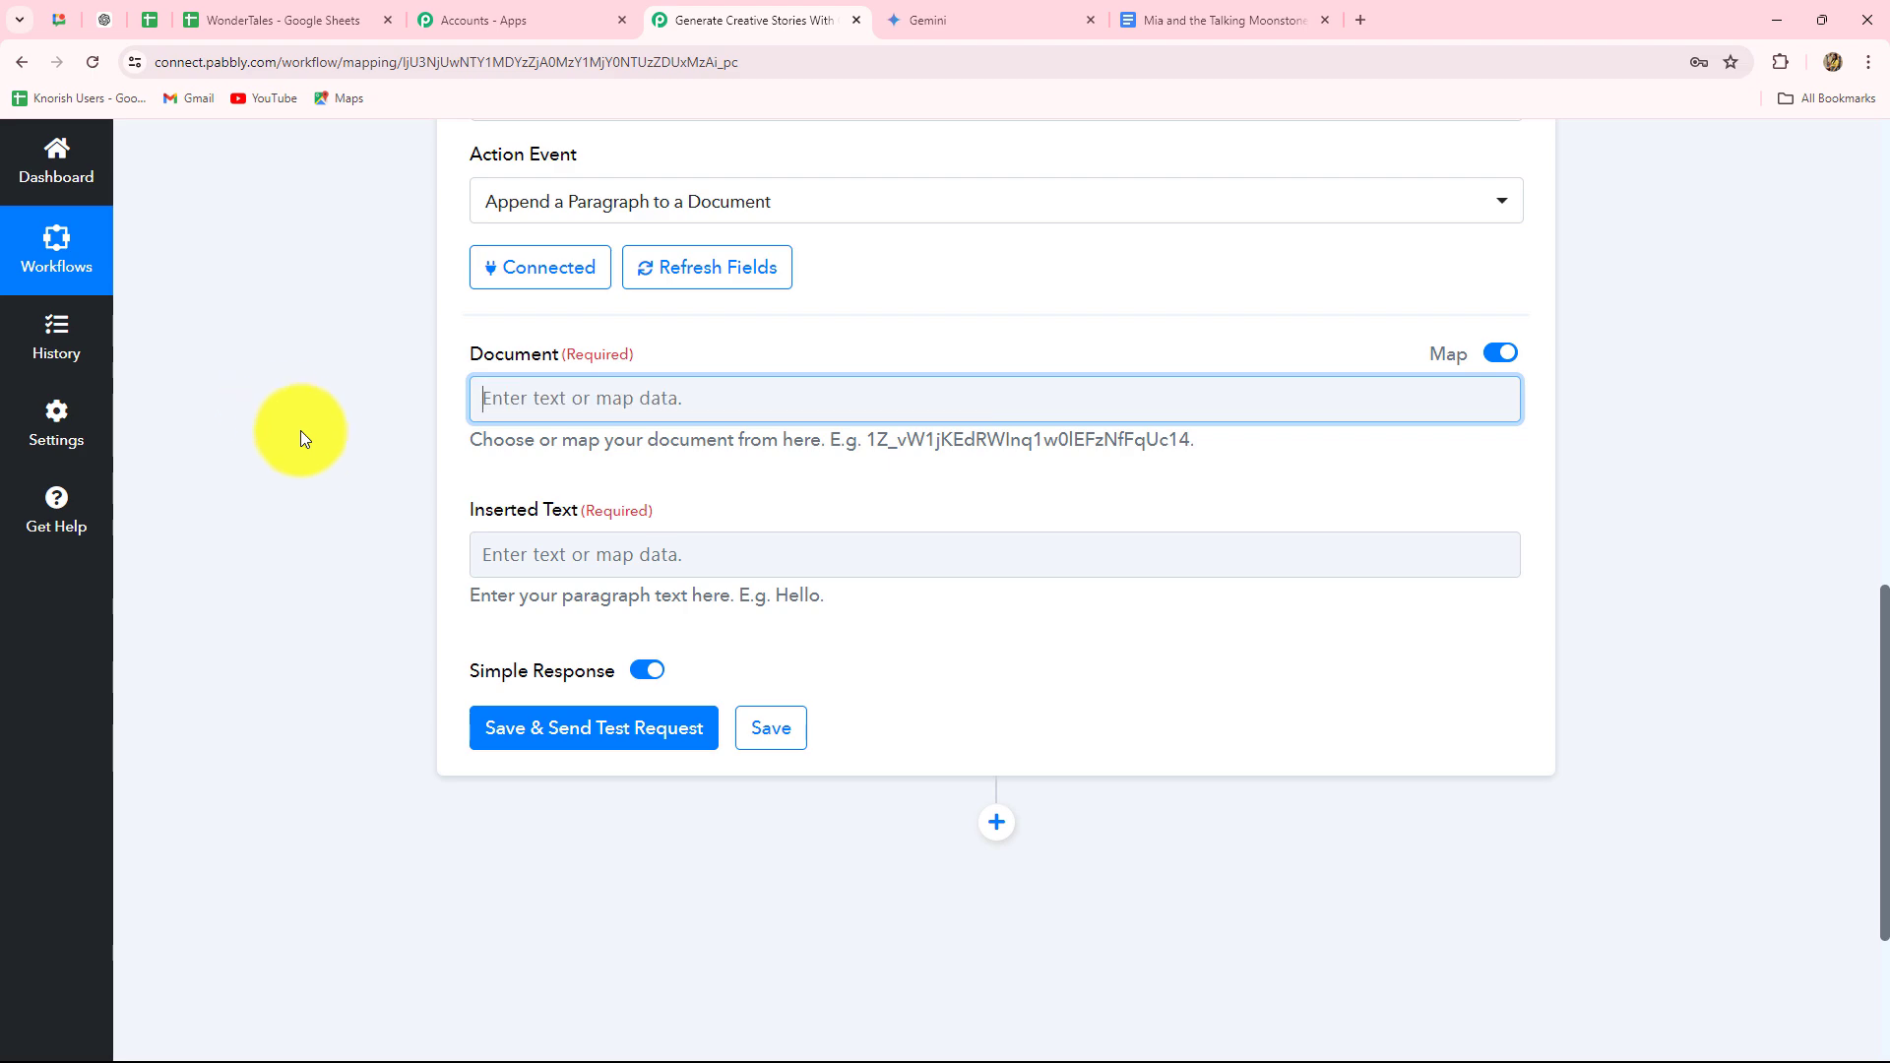
Map the Document field to the DocumentId value from the Create a Blank Document step.
scroll(299, 429, down, 3)
scroll(524, 322, up, 2)
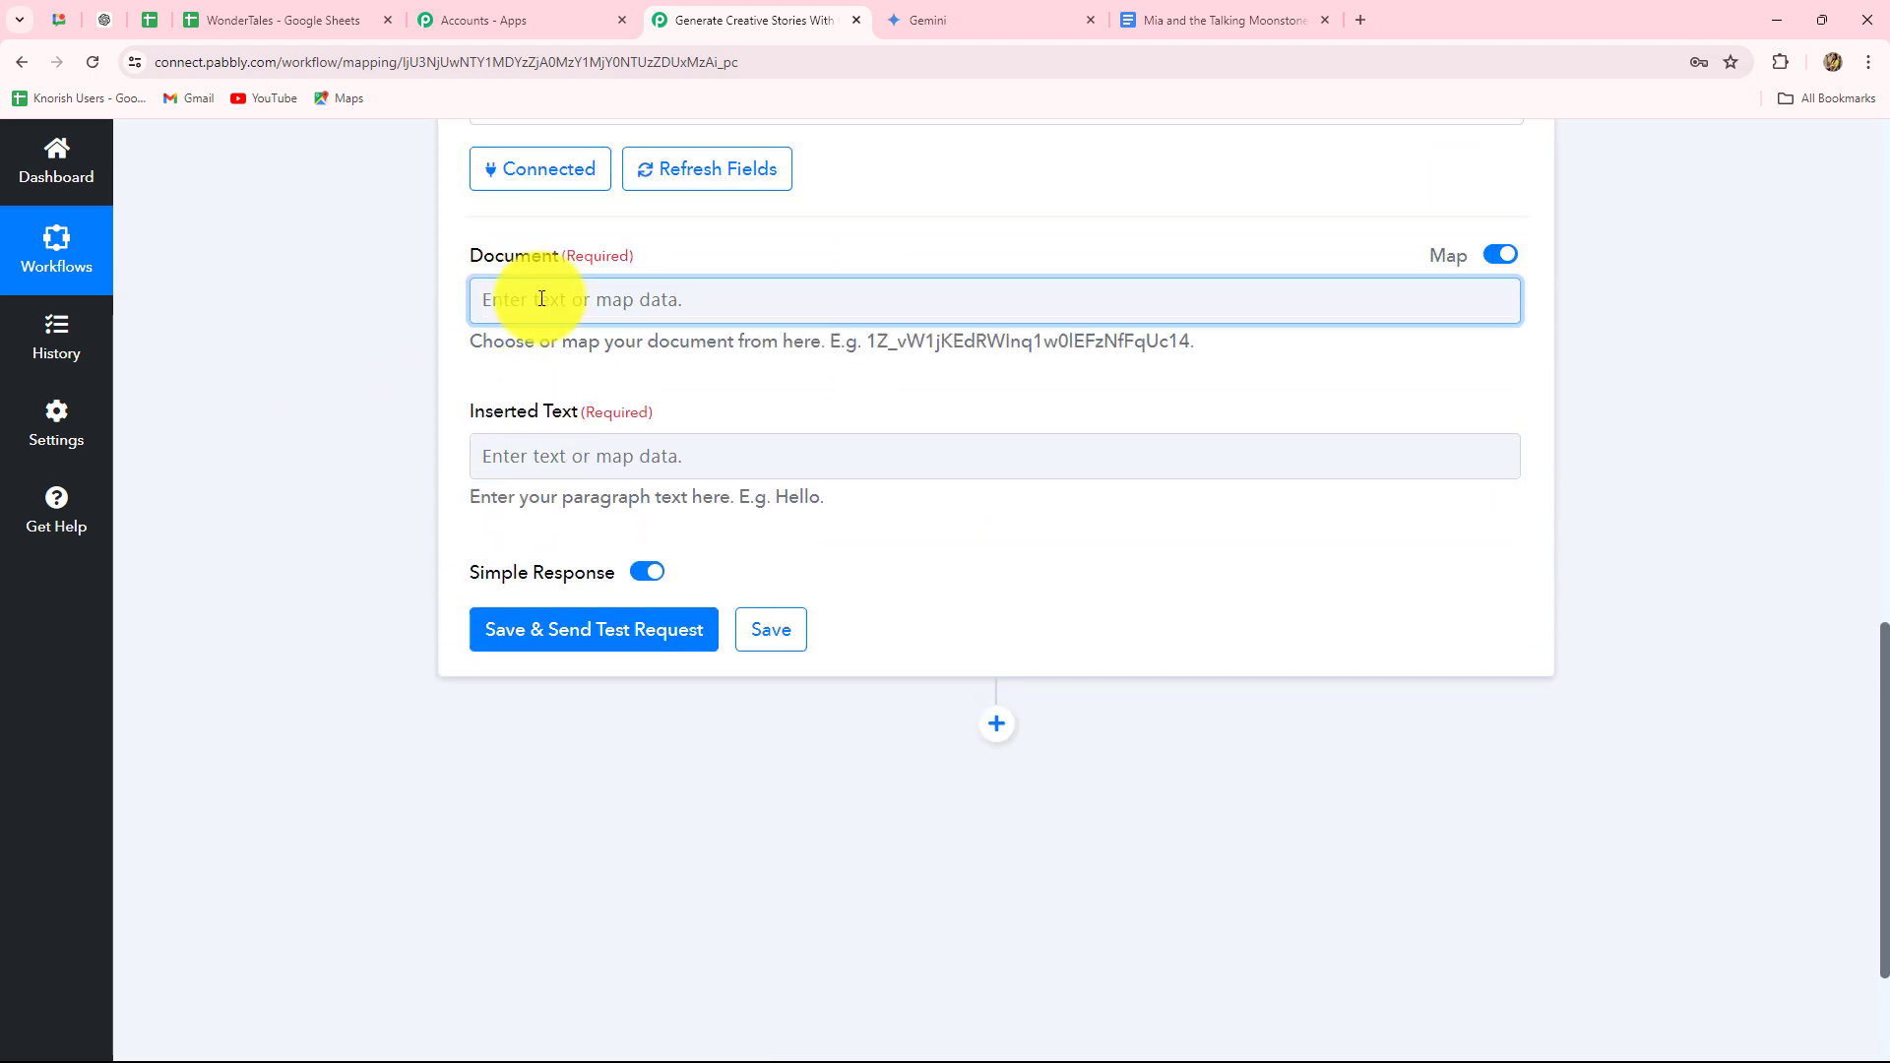
click(548, 299)
scroll(700, 742, down, 2)
click(679, 423)
scroll(743, 886, down, 15)
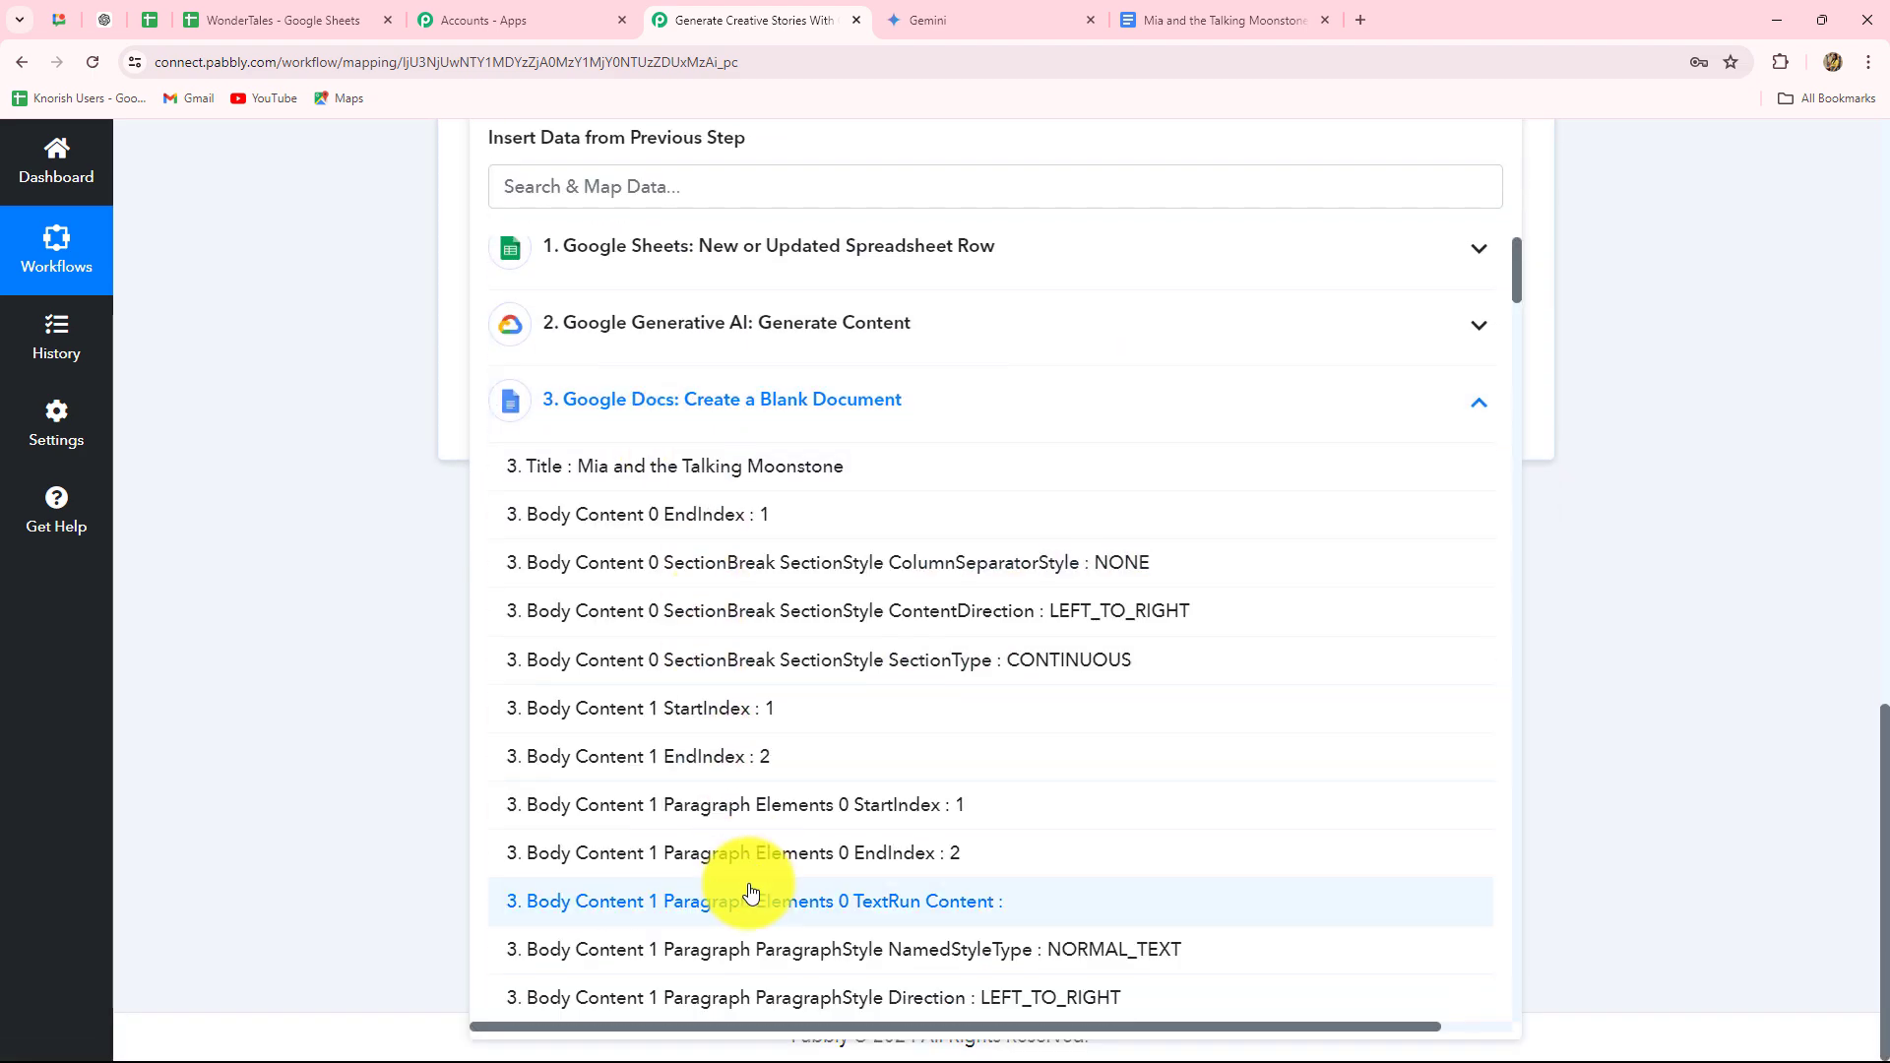
scroll(1339, 622, down, 10)
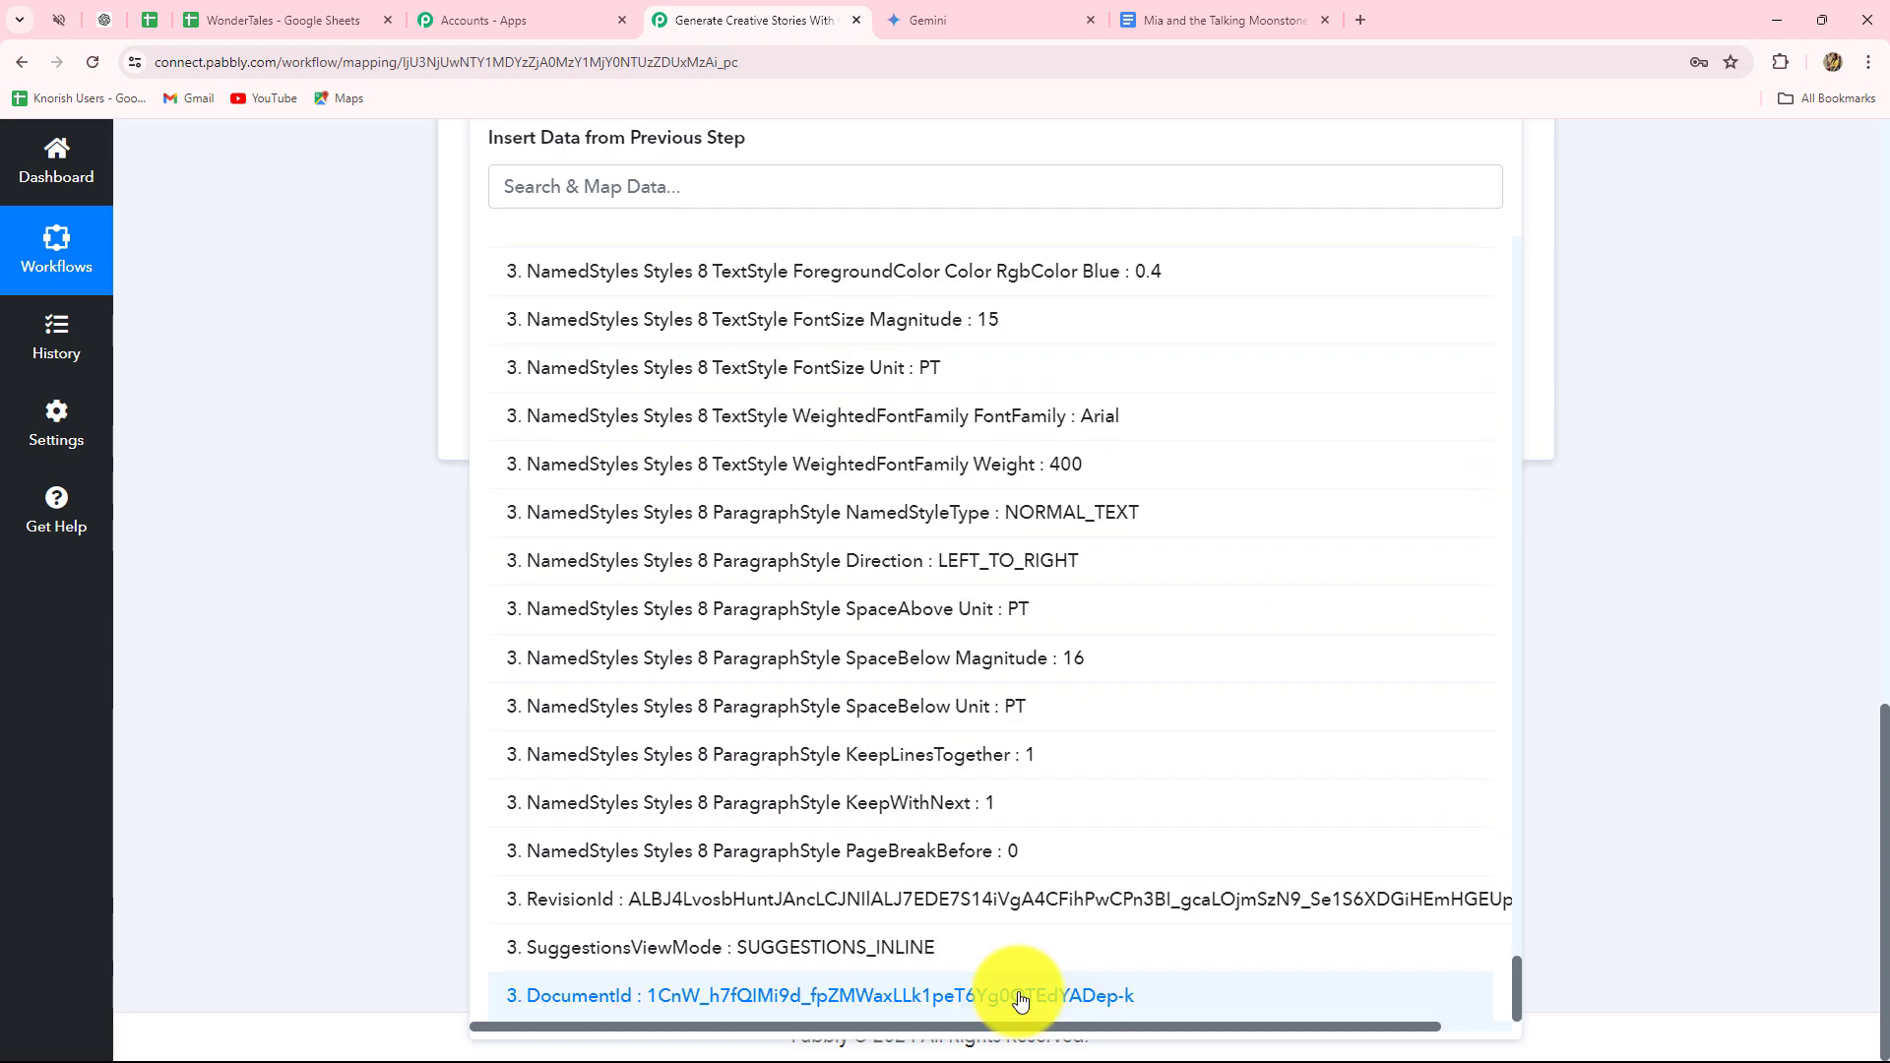
click(1033, 995)
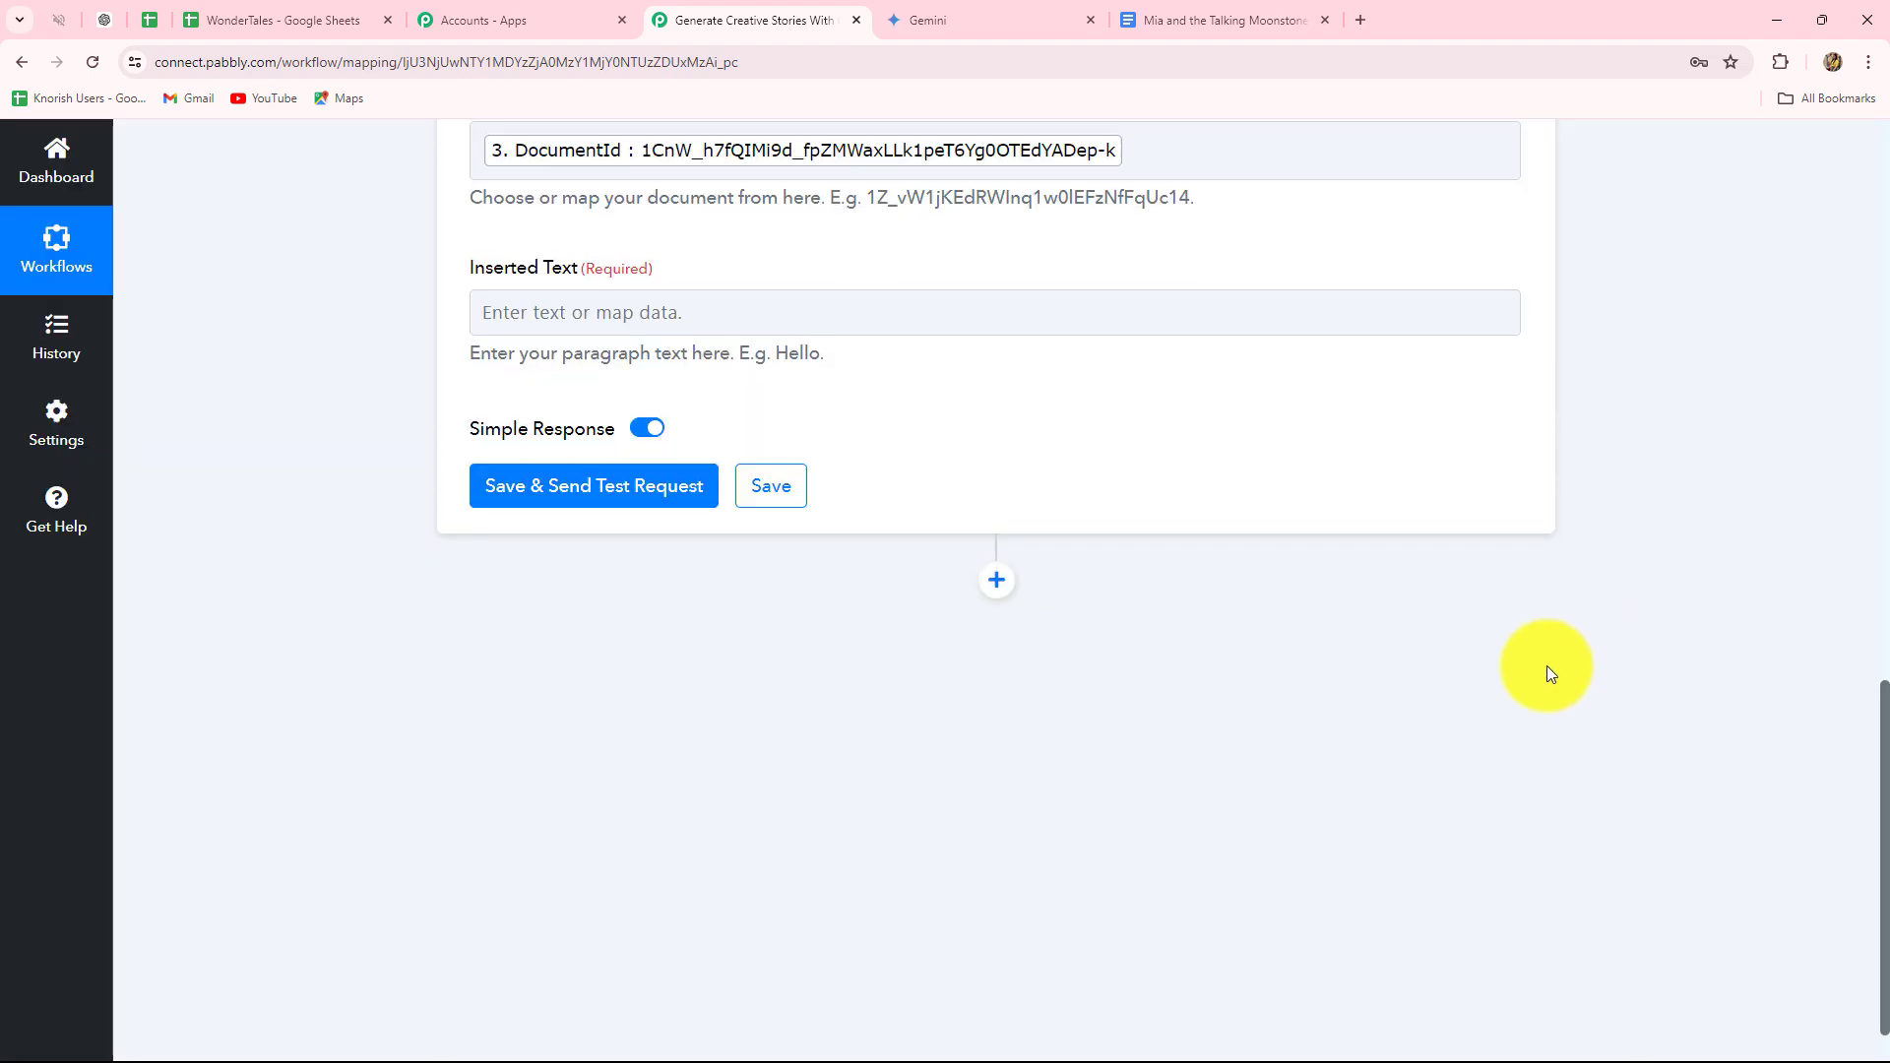
scroll(1221, 597, up, 3)
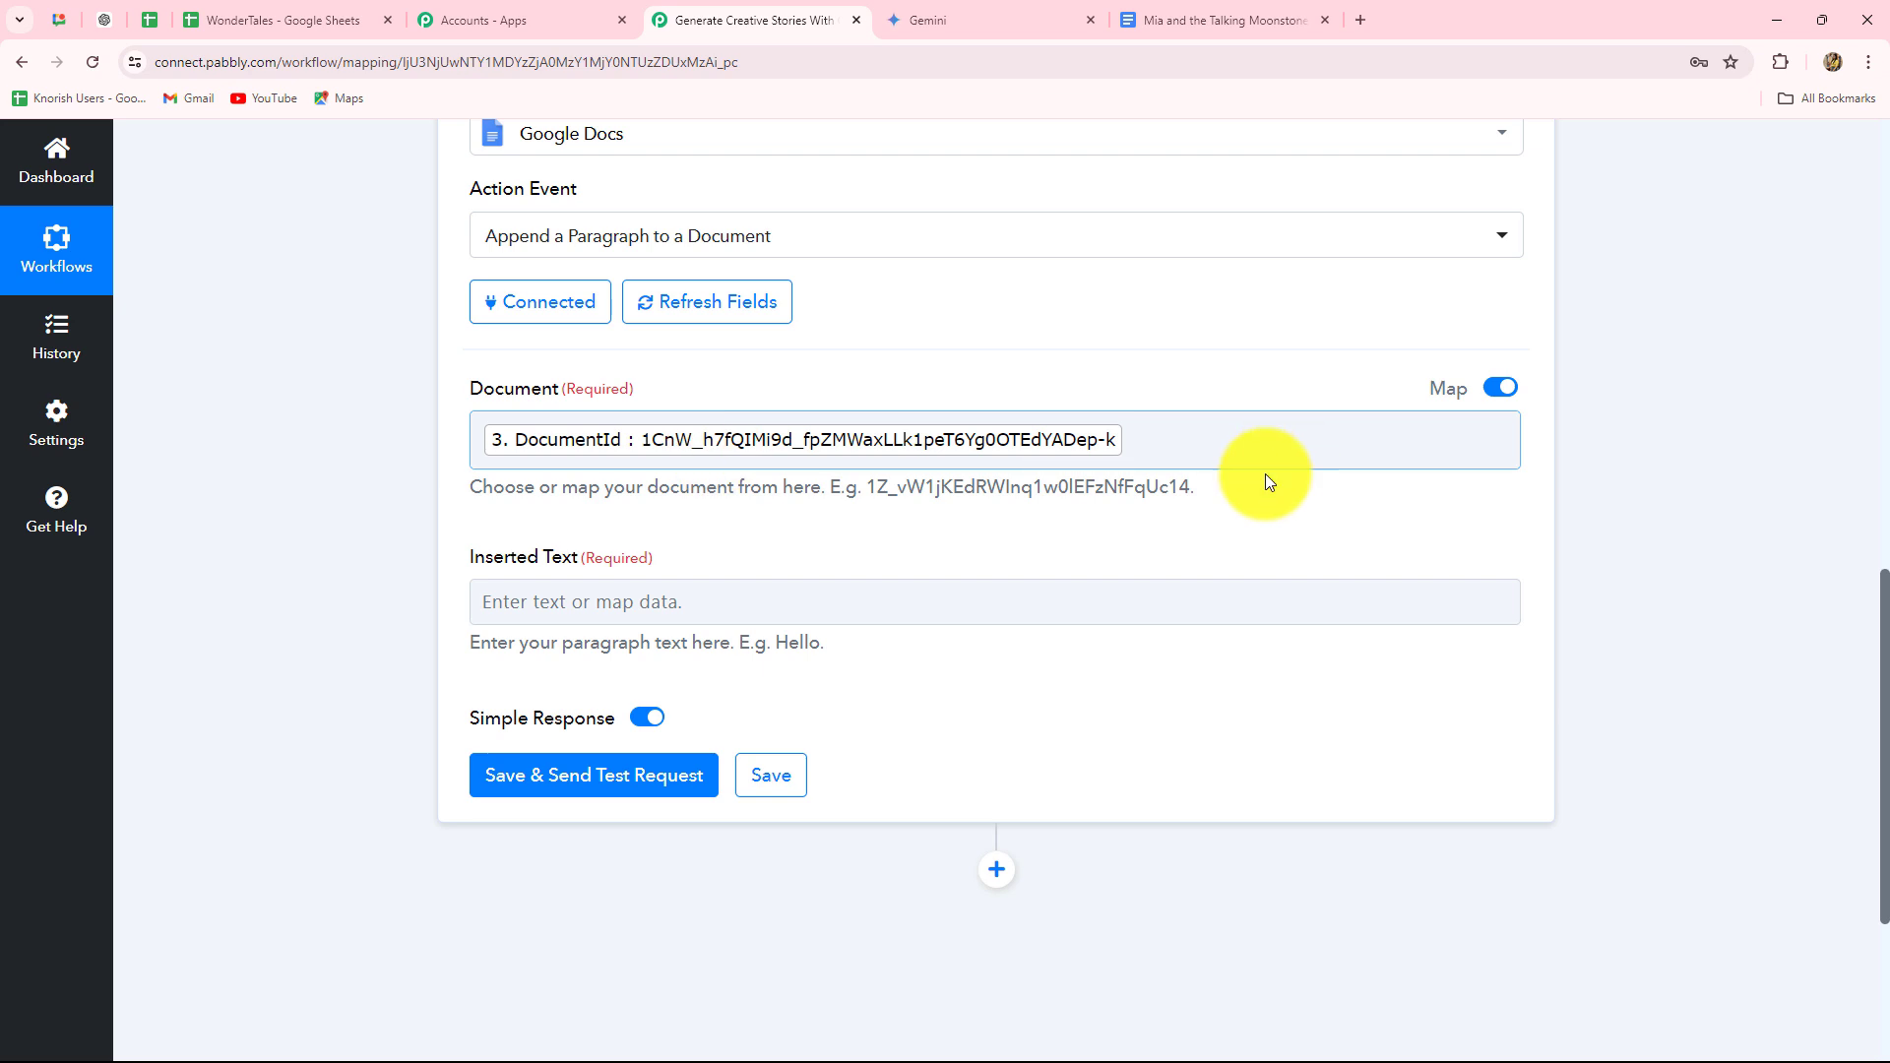
Map the Inserted Text field to Candidates 0 Content Parts 0 Text from the Google Generative AI step.
scroll(1256, 469, down, 3)
scroll(1217, 445, up, 2)
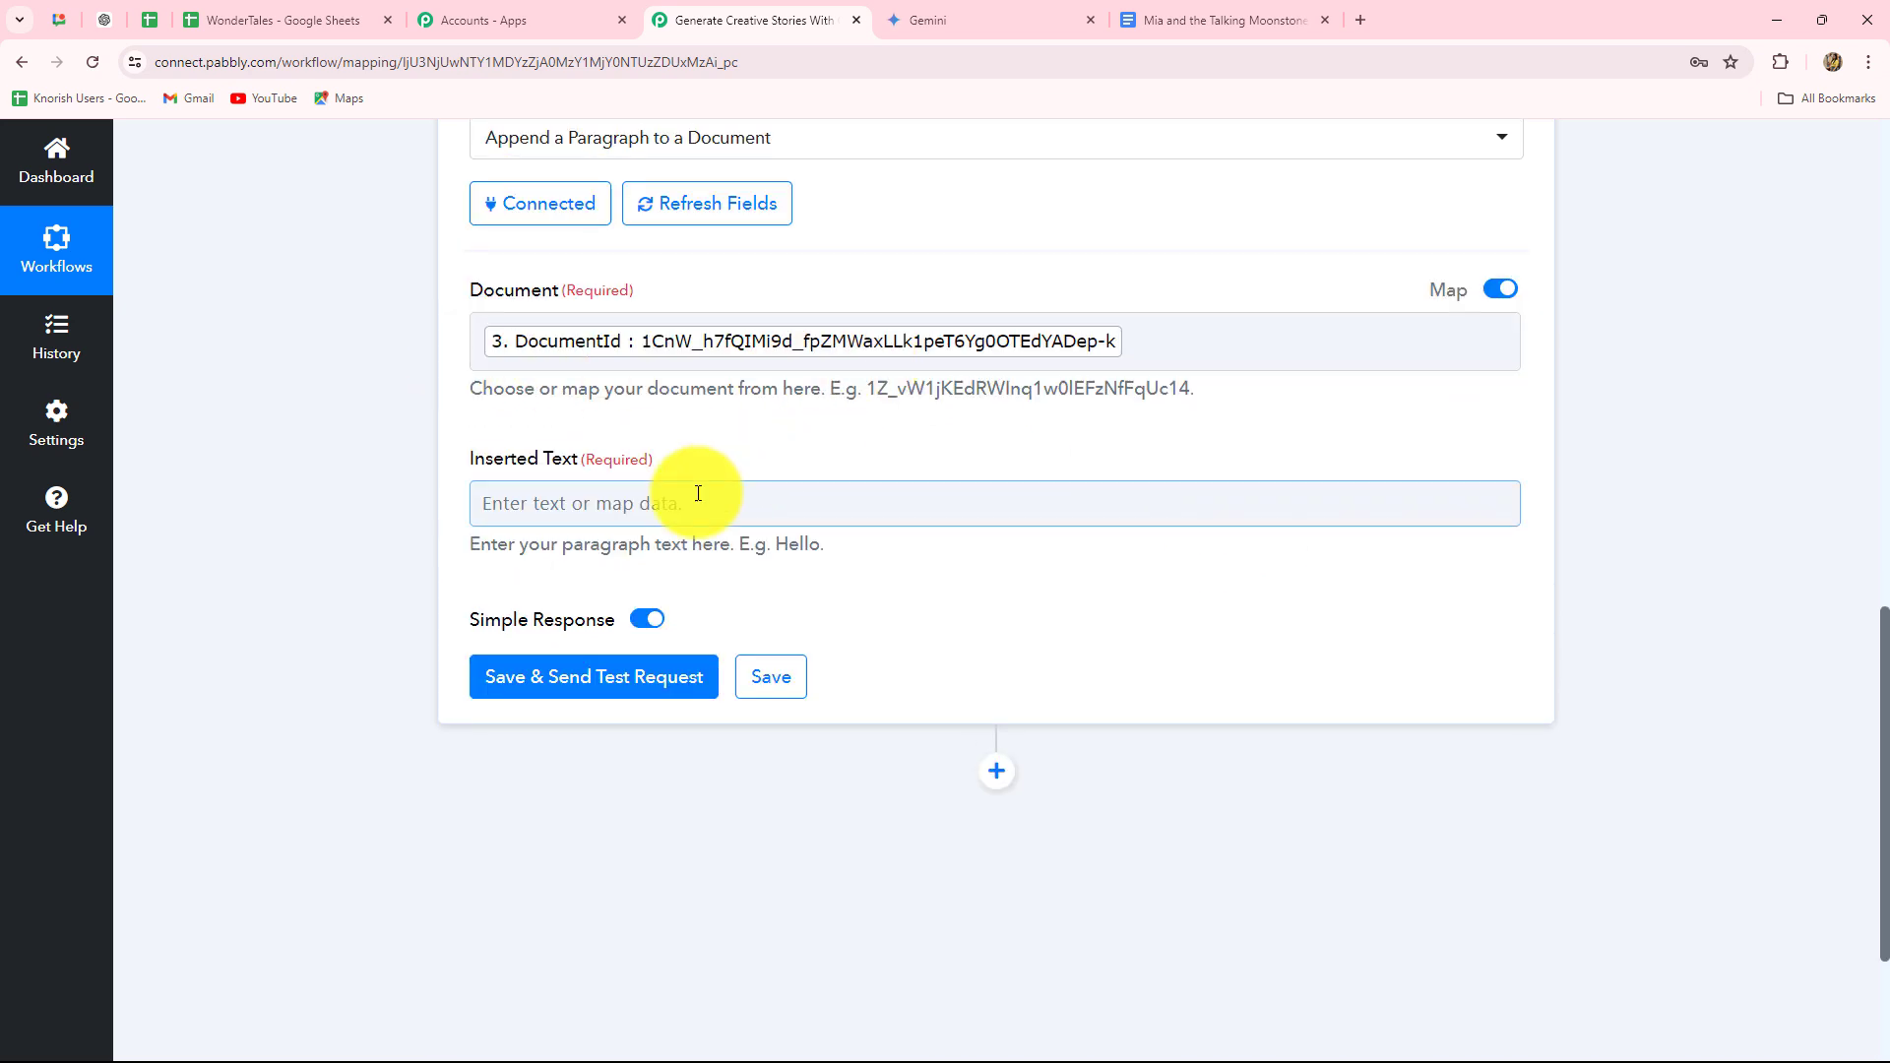
scroll(698, 493, down, 2)
click(696, 313)
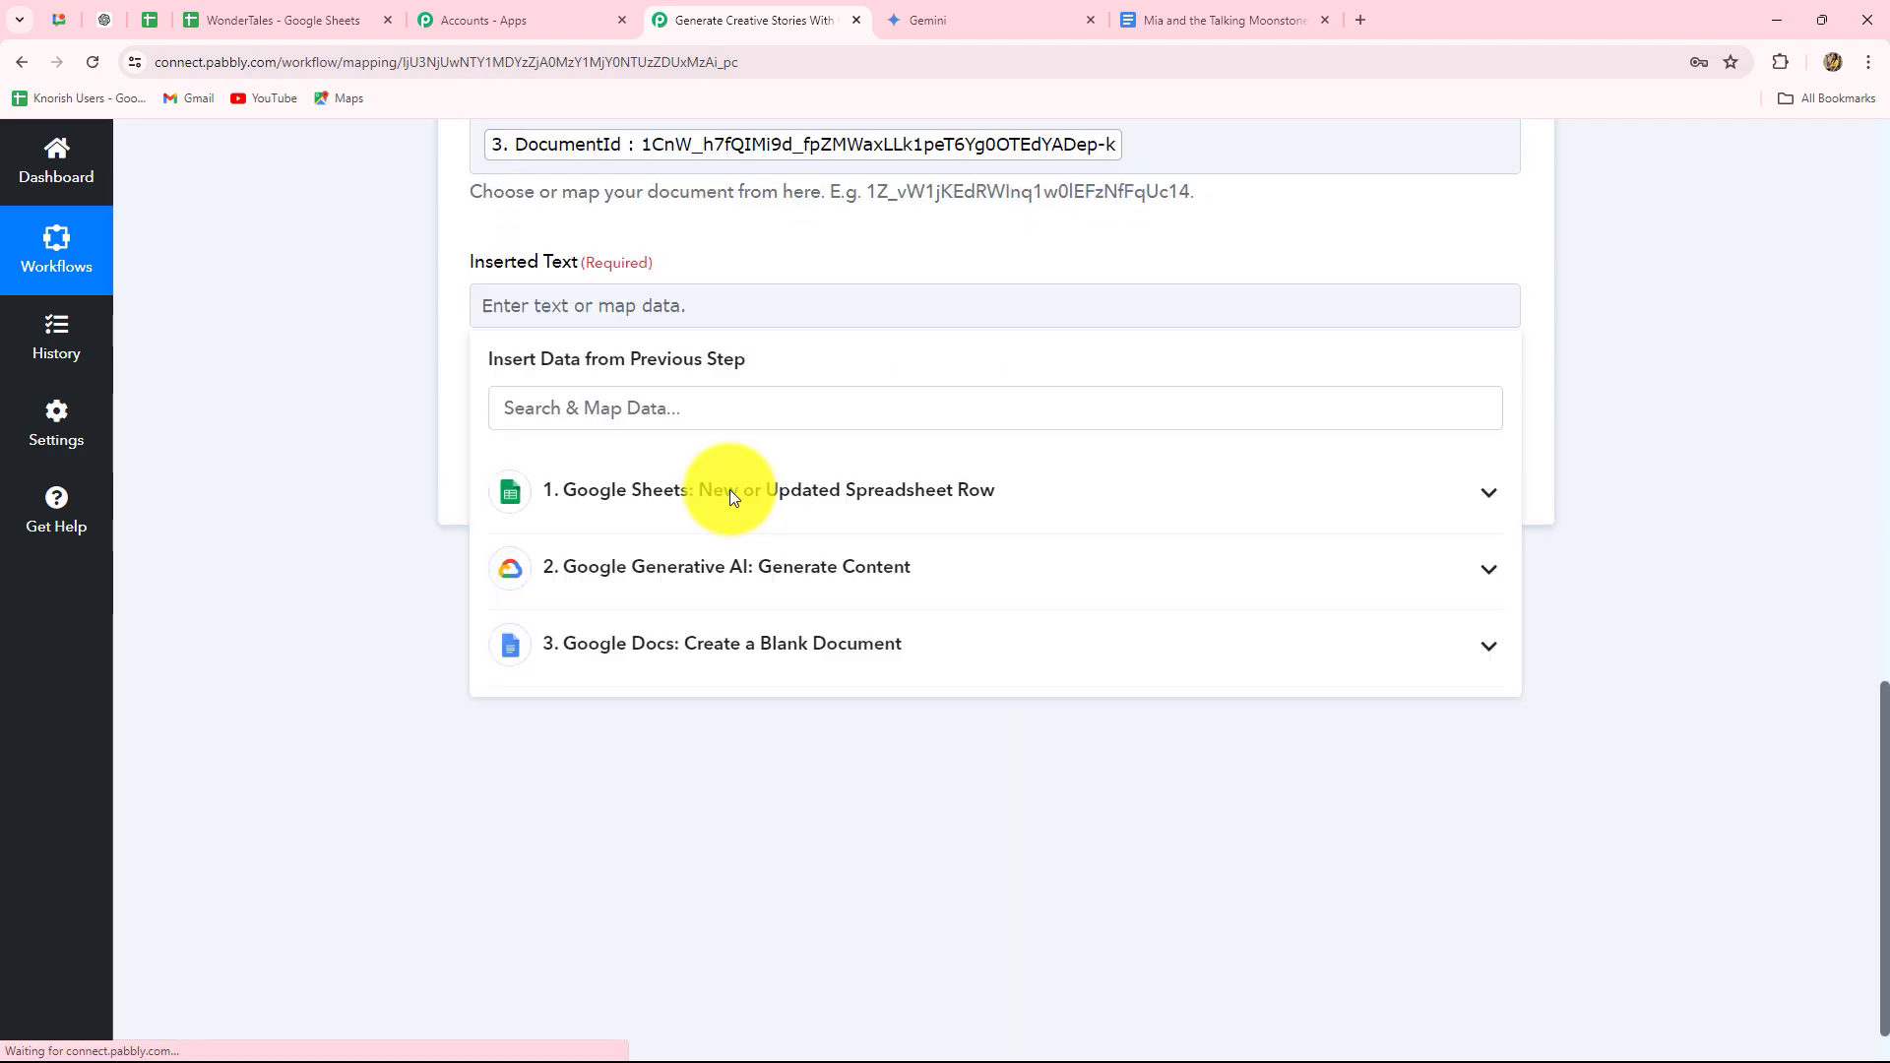
click(715, 578)
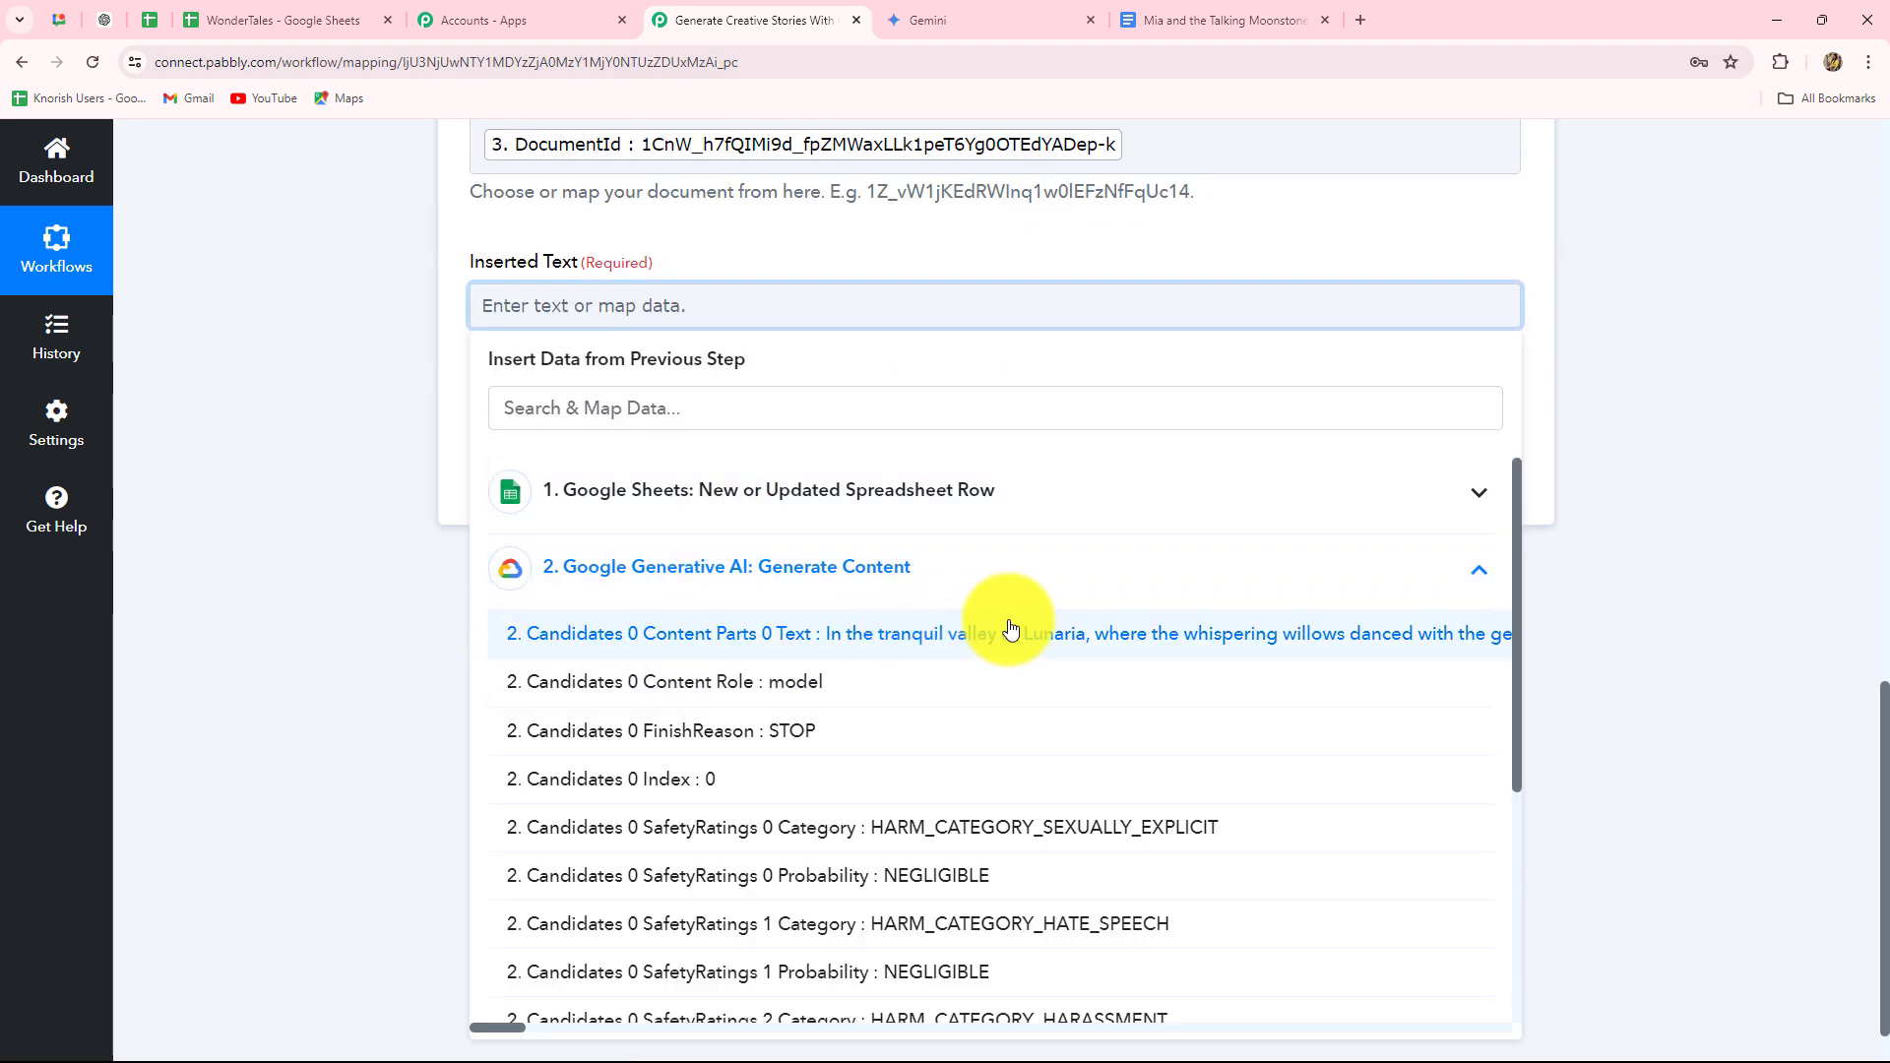
click(895, 638)
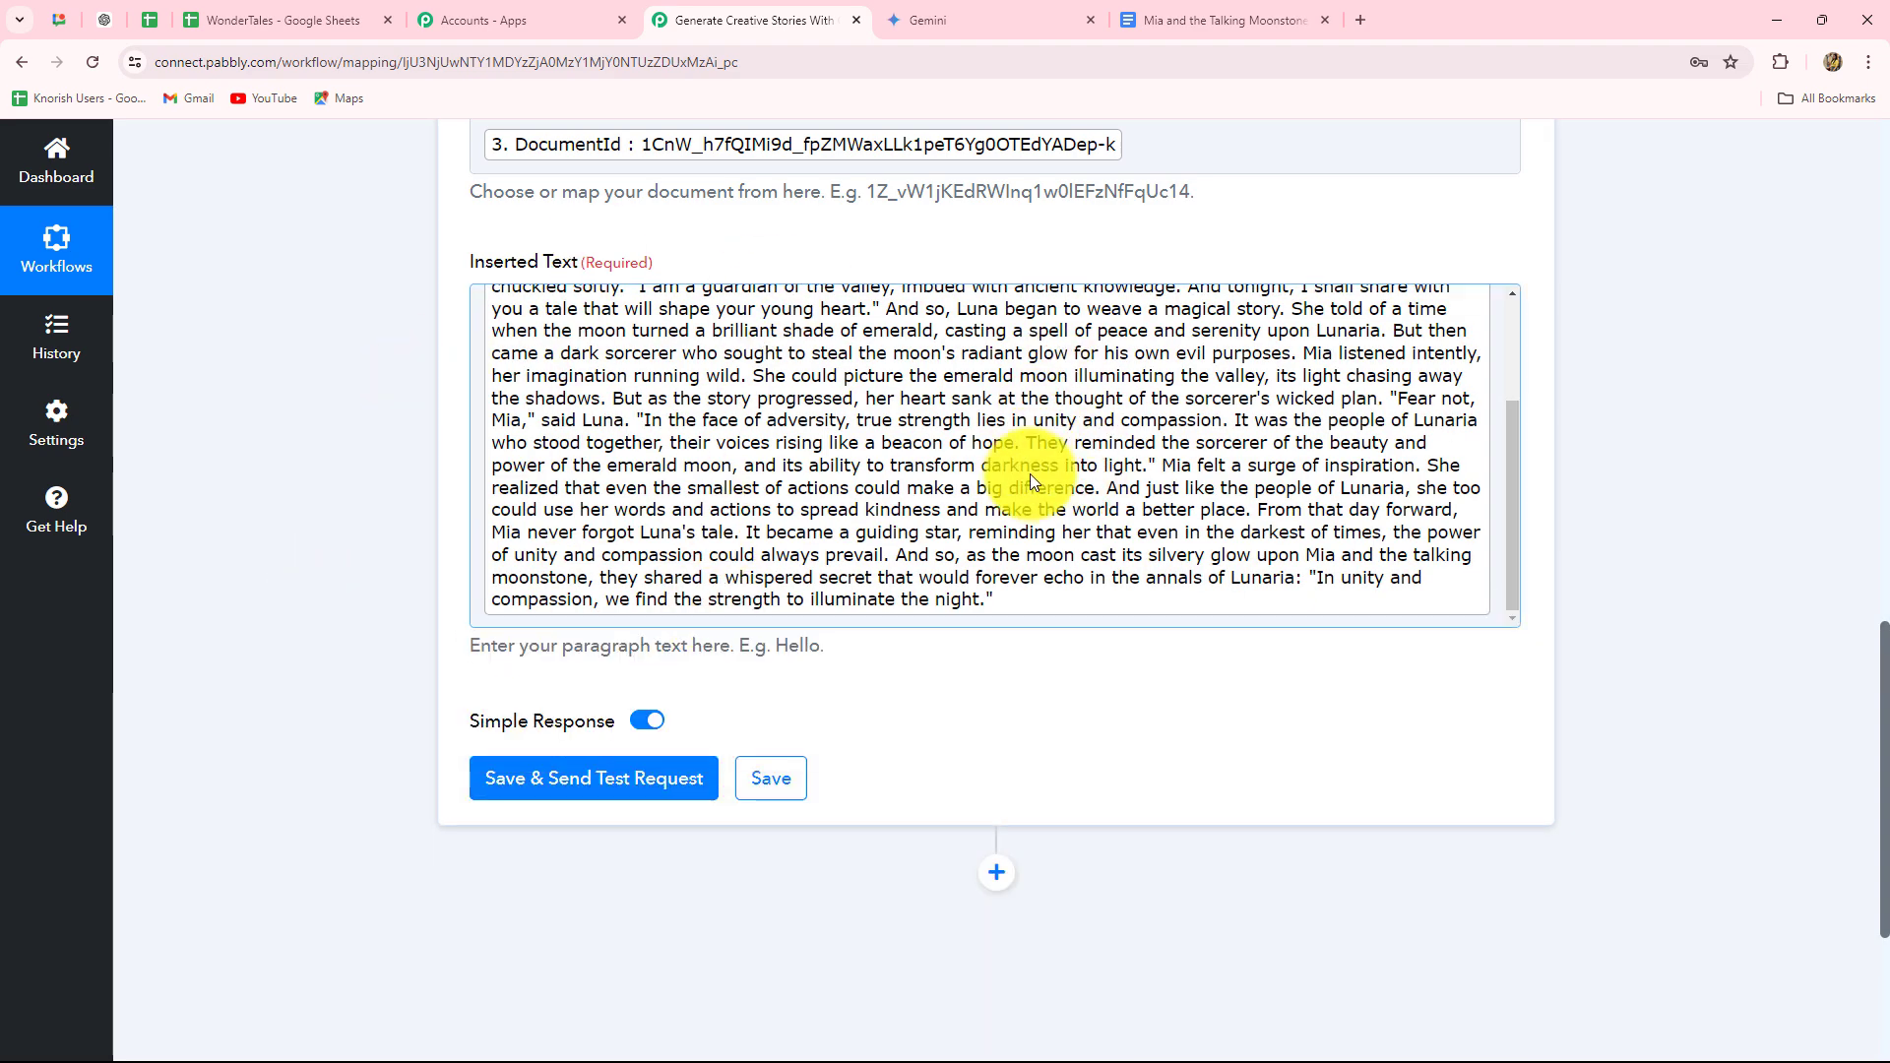
scroll(1001, 538, up, 5)
scroll(1001, 537, down, 5)
scroll(393, 679, down, 3)
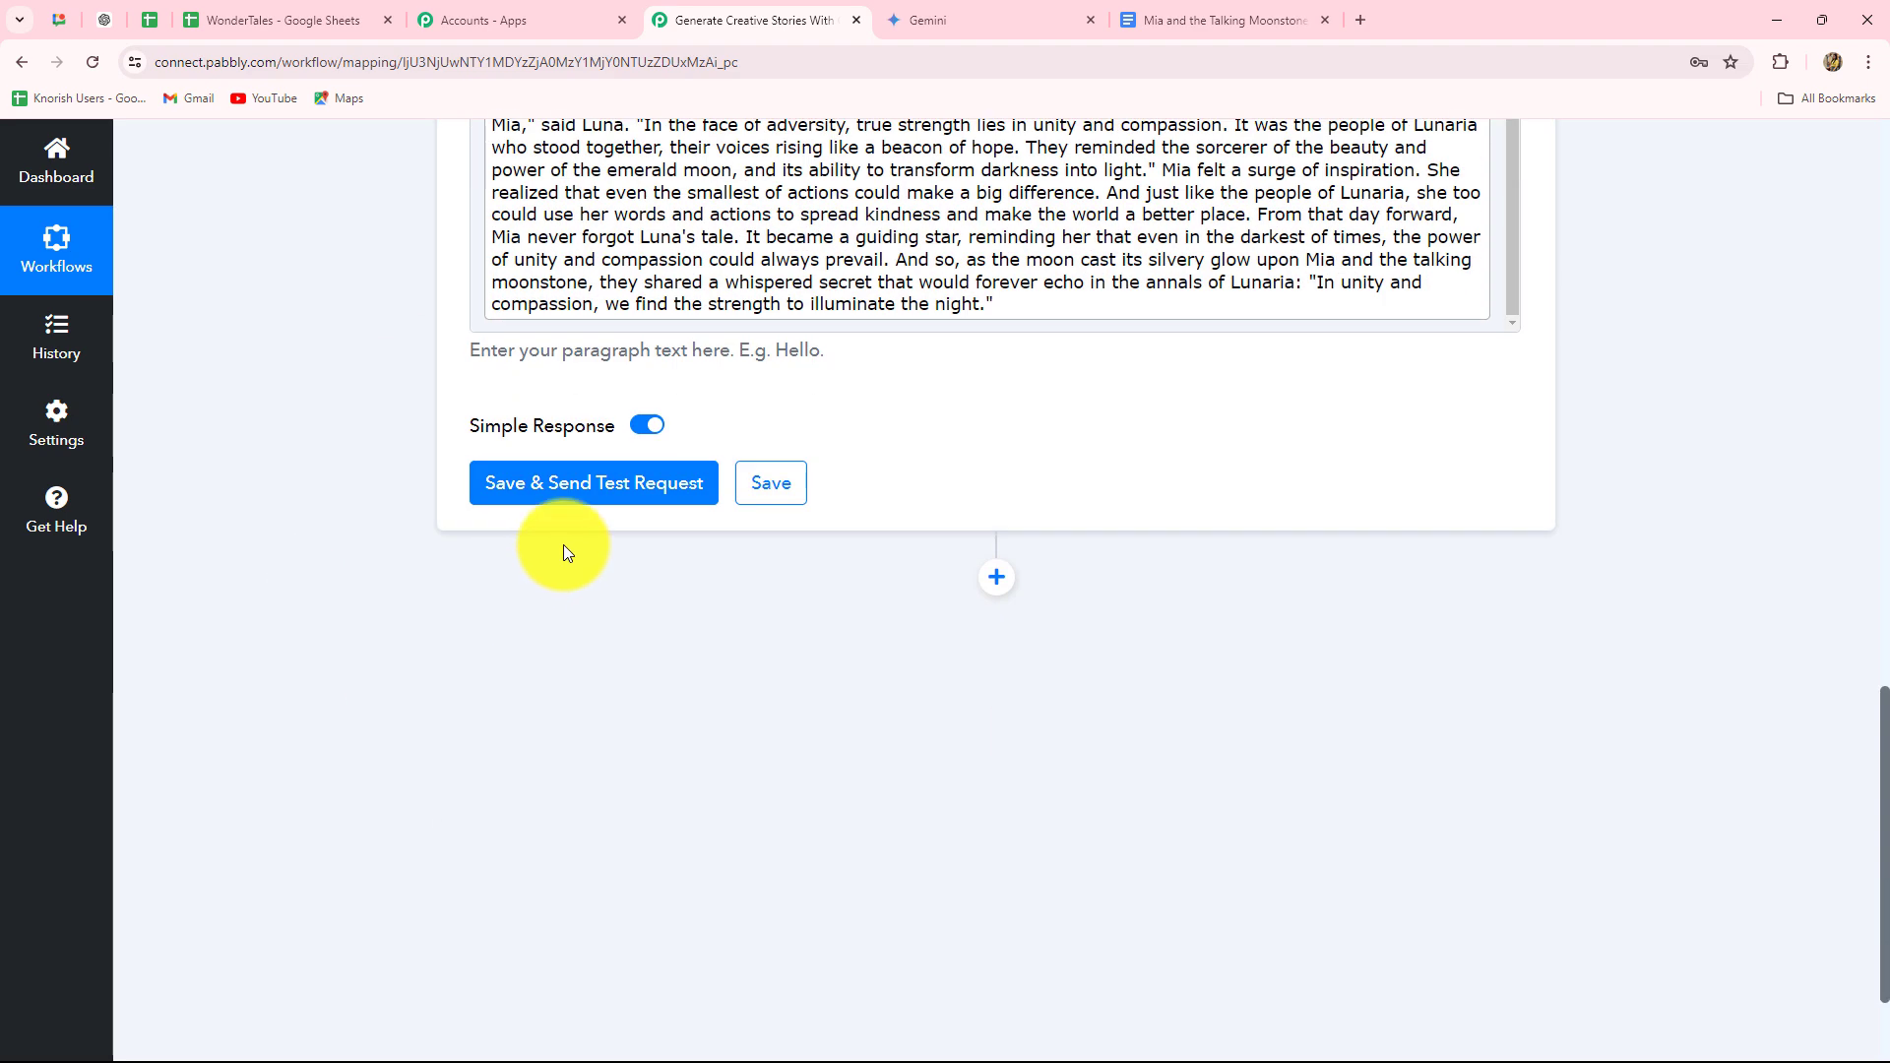
Save the Append a Paragraph to a Document step with a test request and inspect the DocumentId in its response.
click(579, 501)
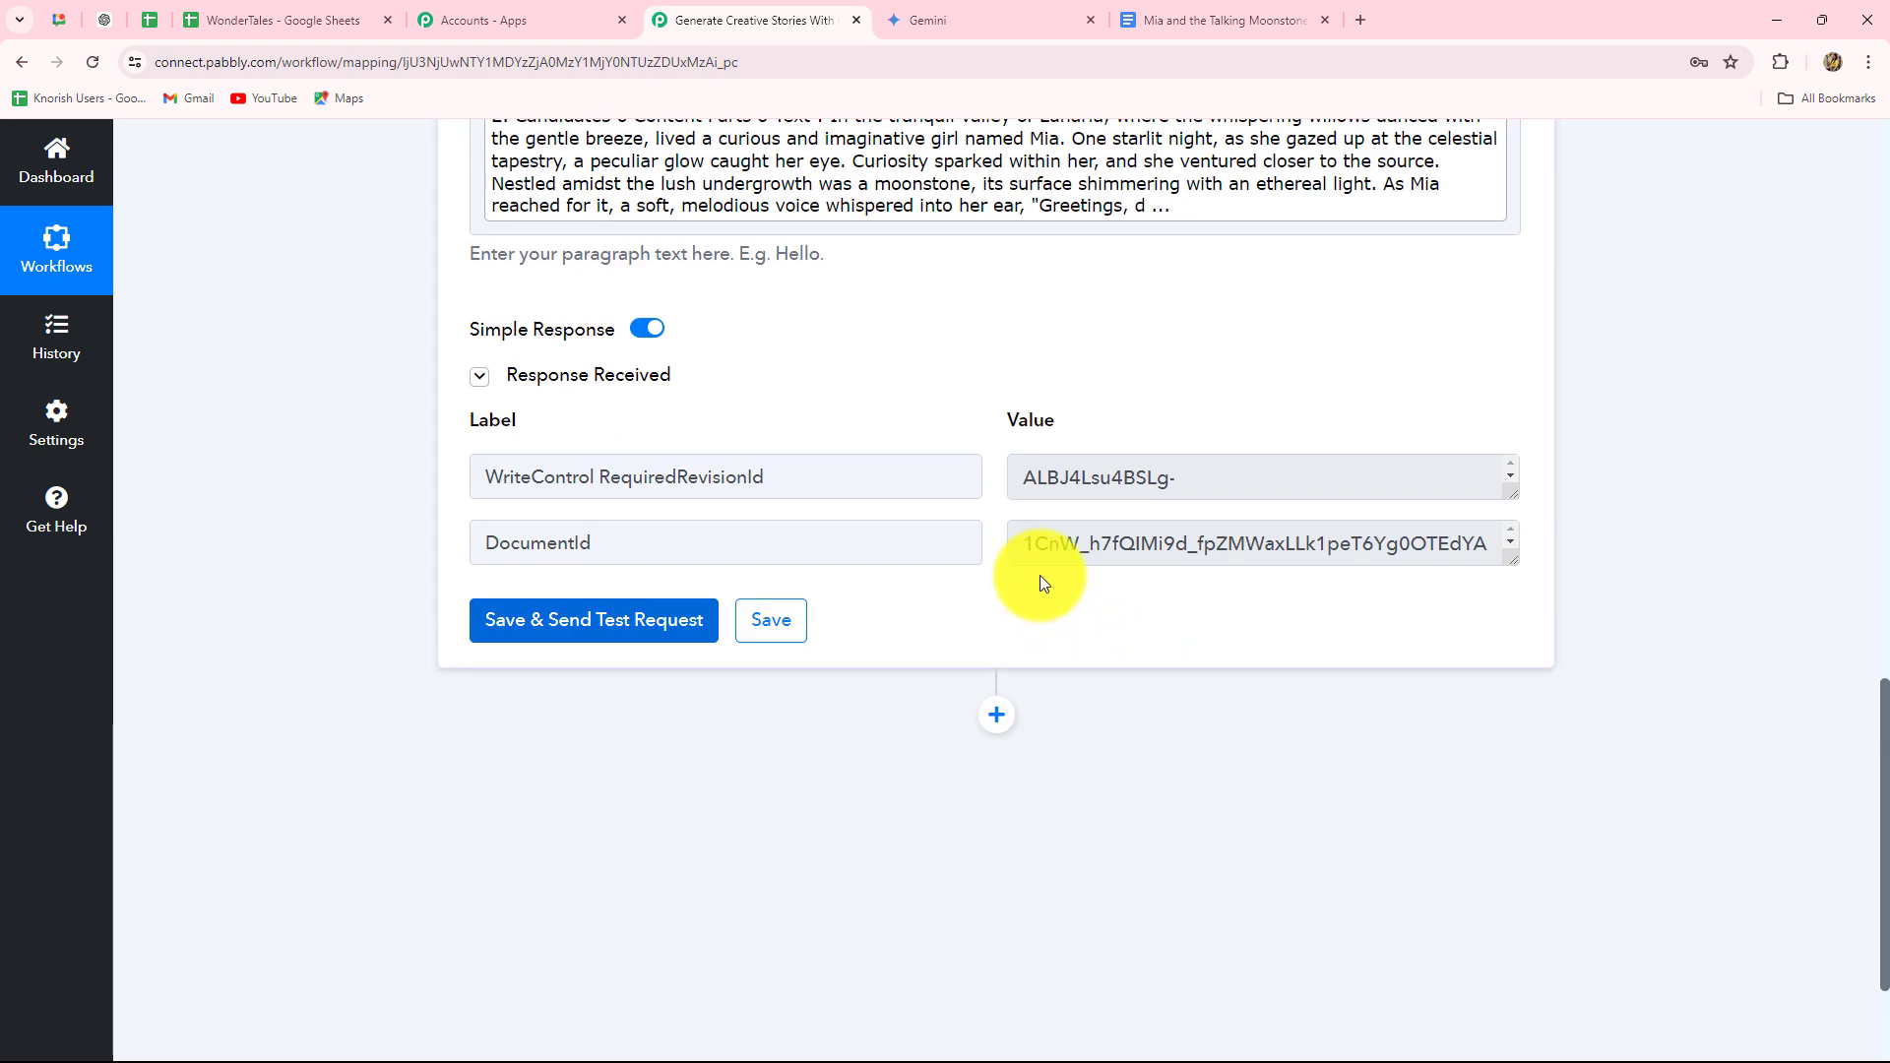
drag(1029, 553, 1717, 552)
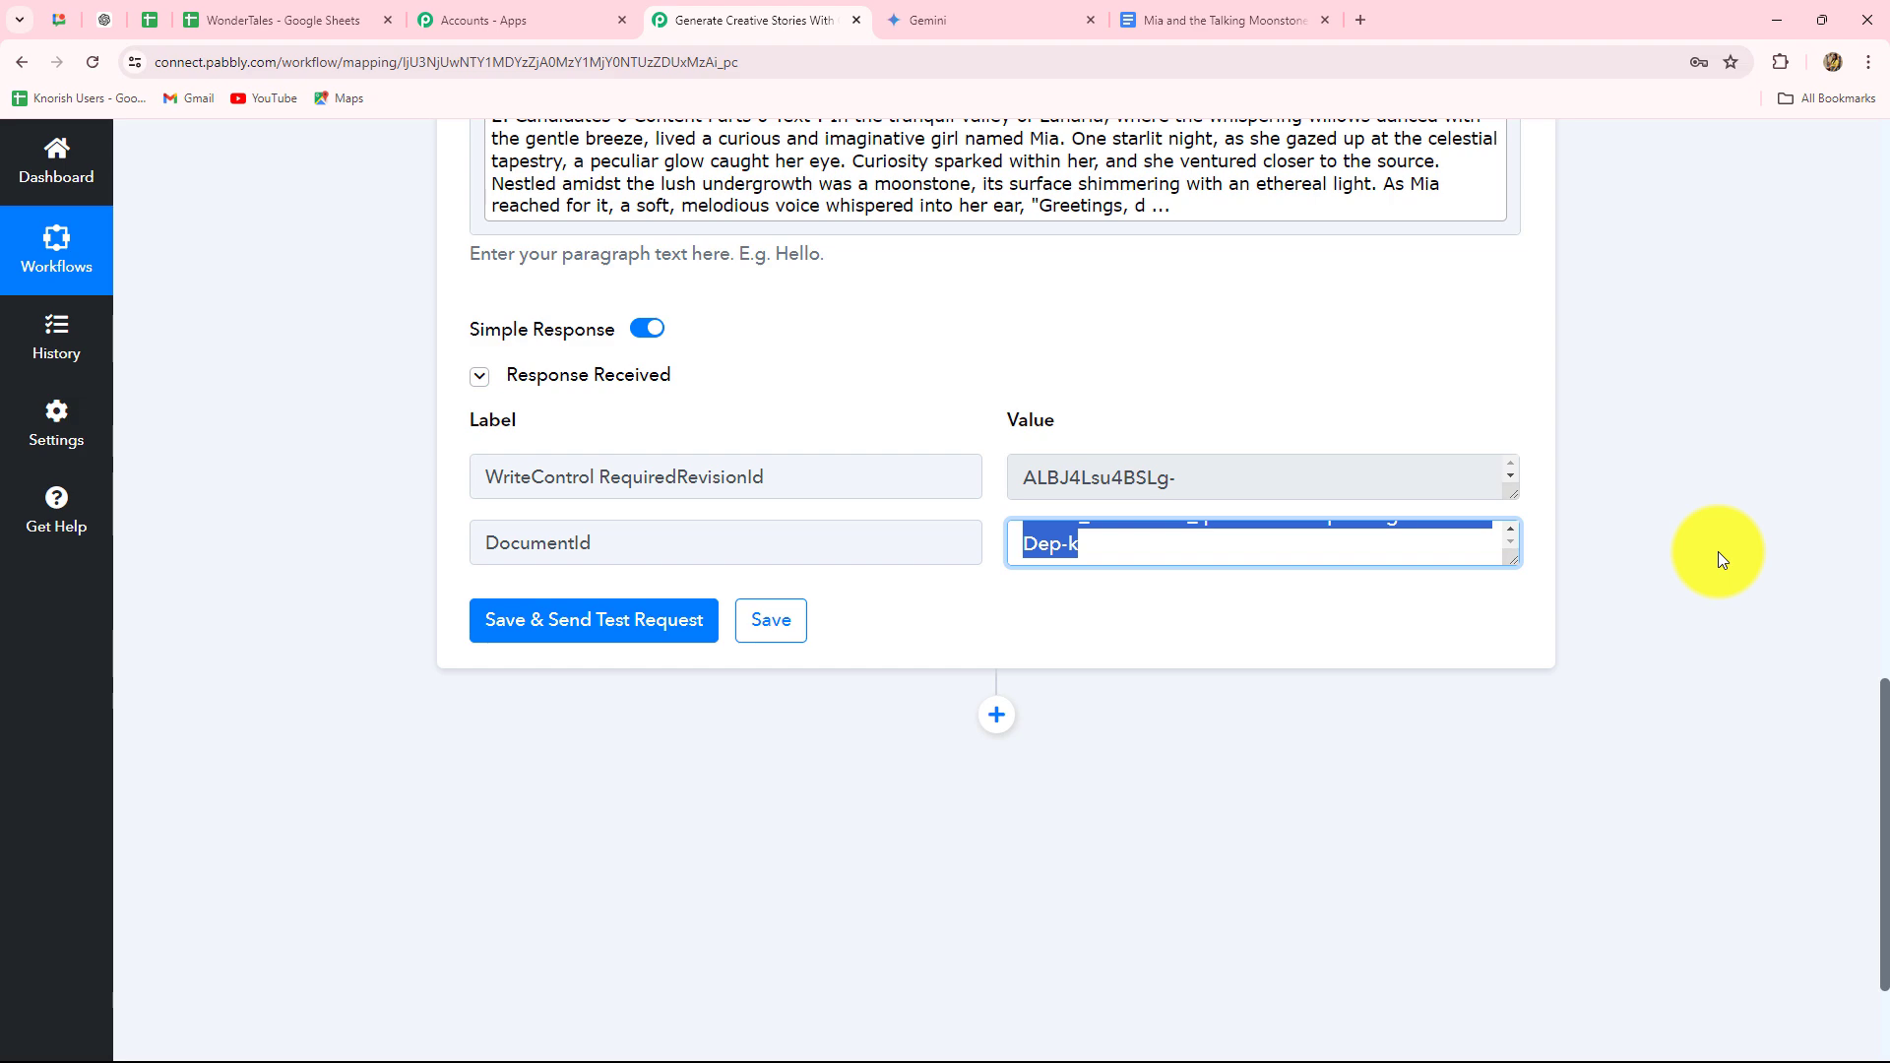
scroll(1003, 918, up, 3)
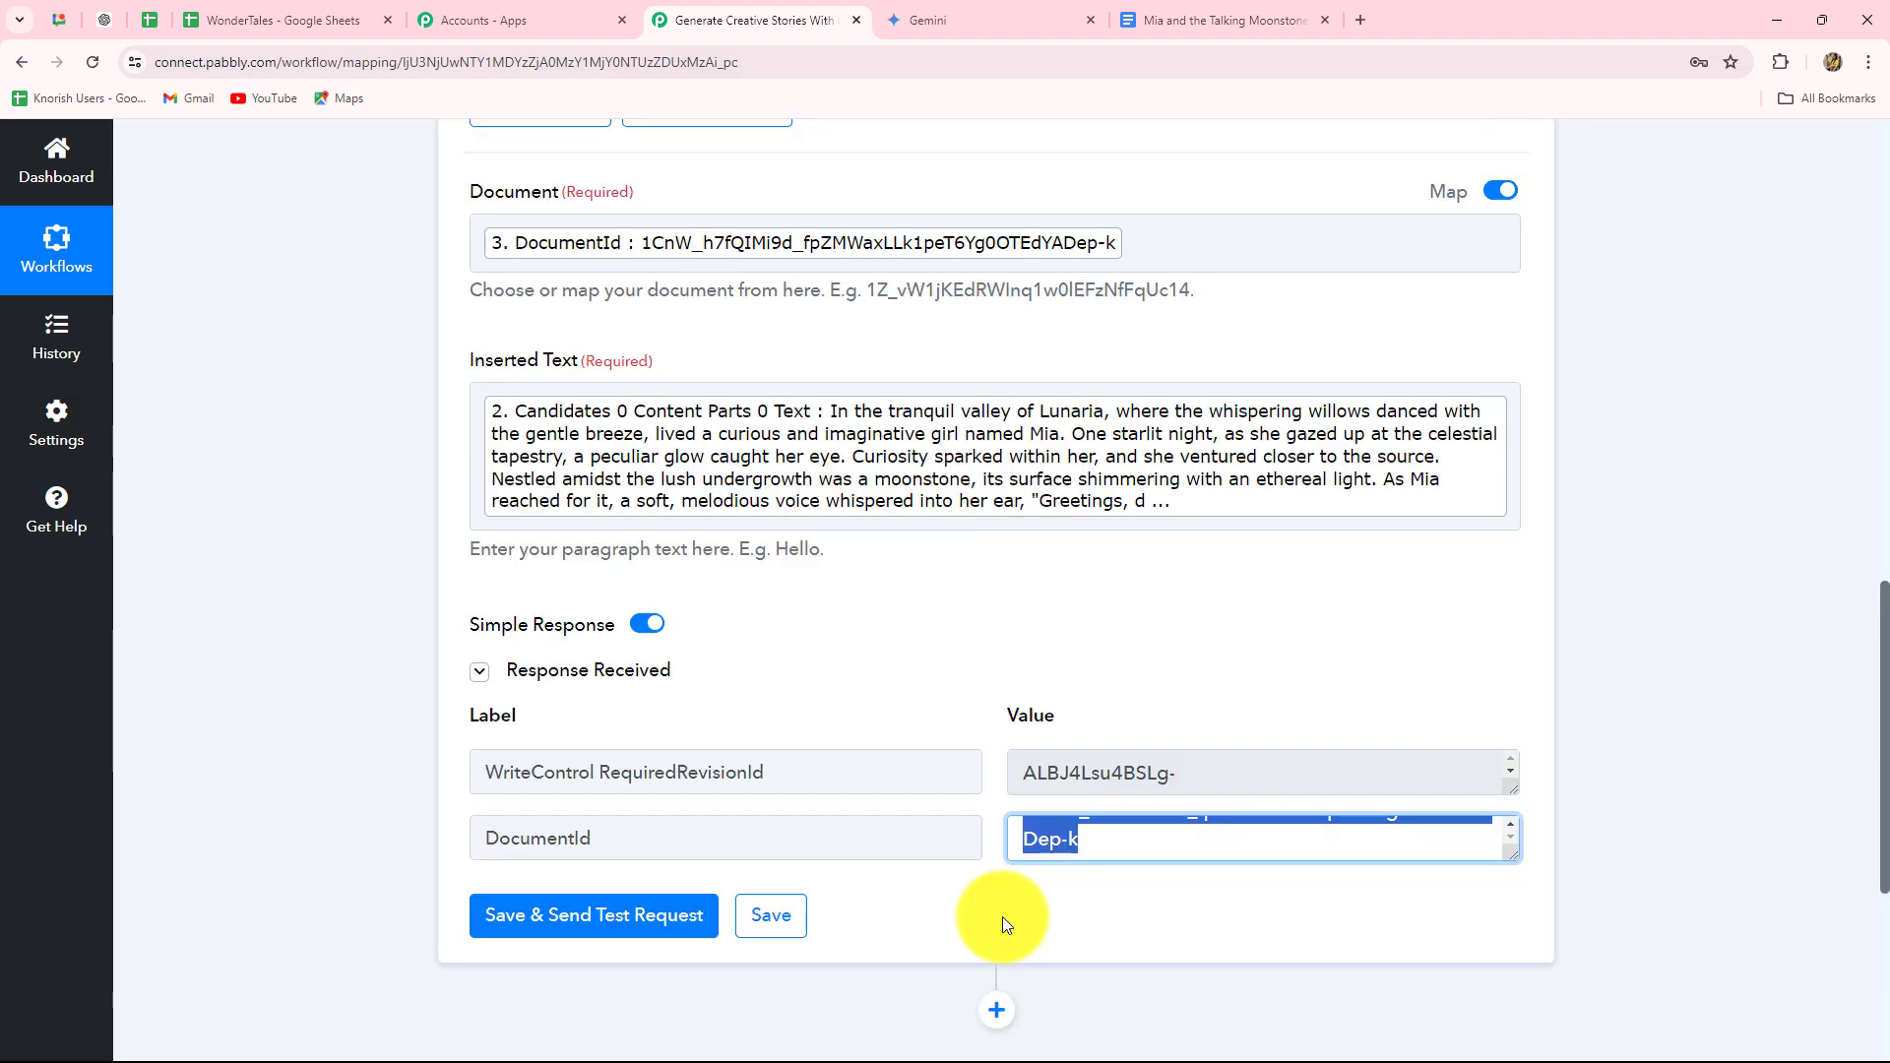
scroll(1002, 918, up, 1)
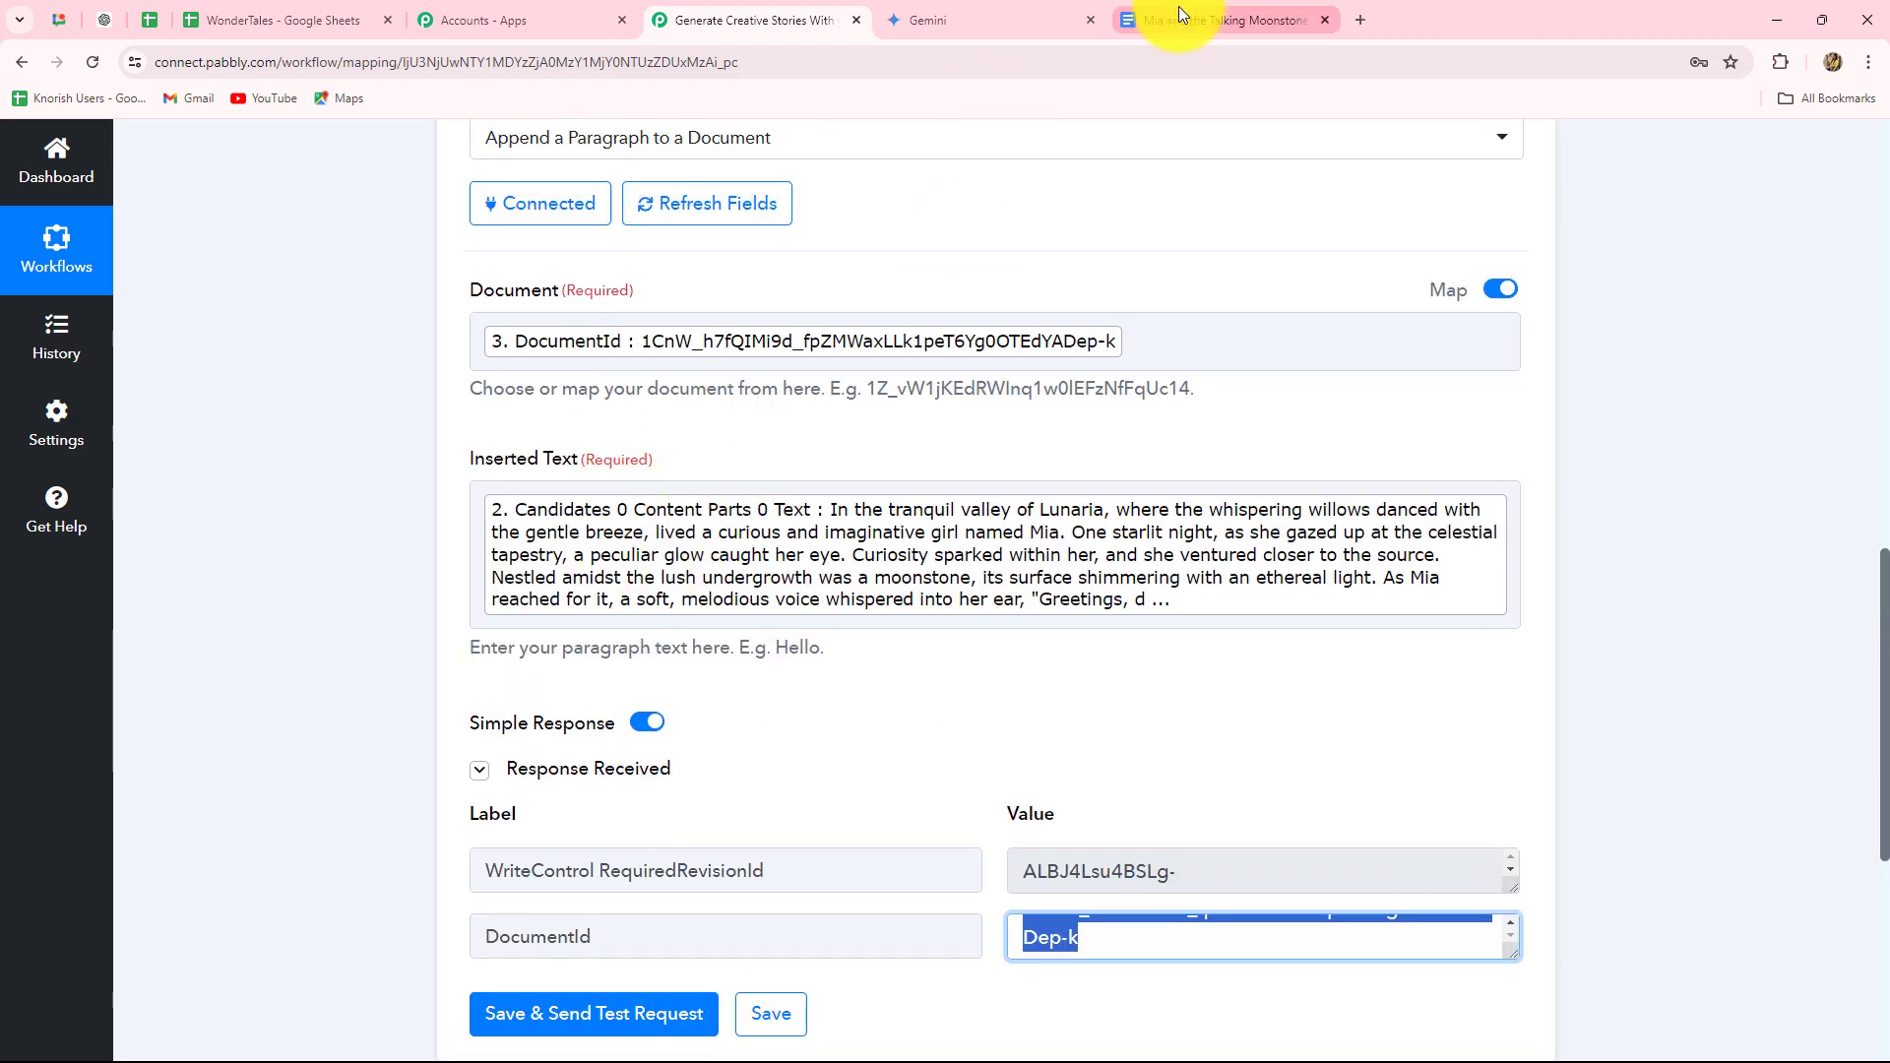
Switch to Google Docs, review the story text in "Mia and the Talking Moonstone" and return to the document list.
click(1181, 18)
scroll(532, 827, down, 5)
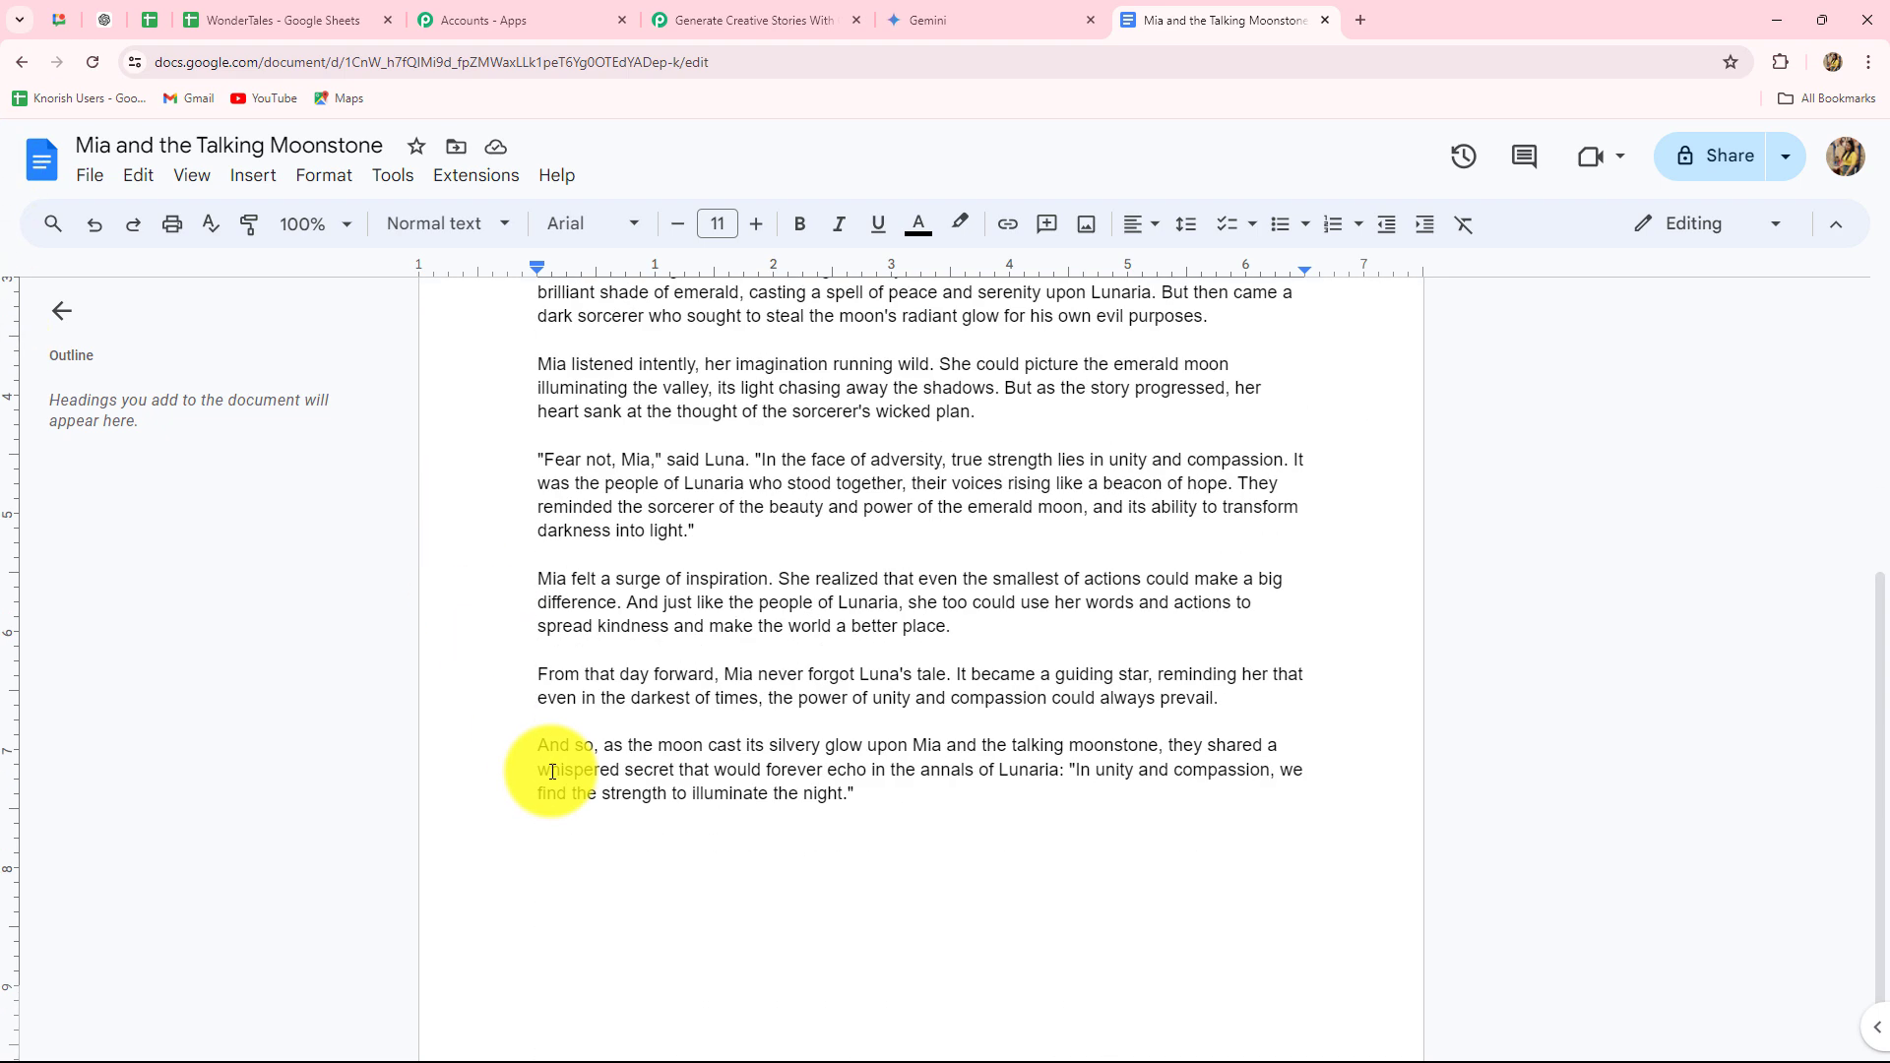
key(ctrl+Home)
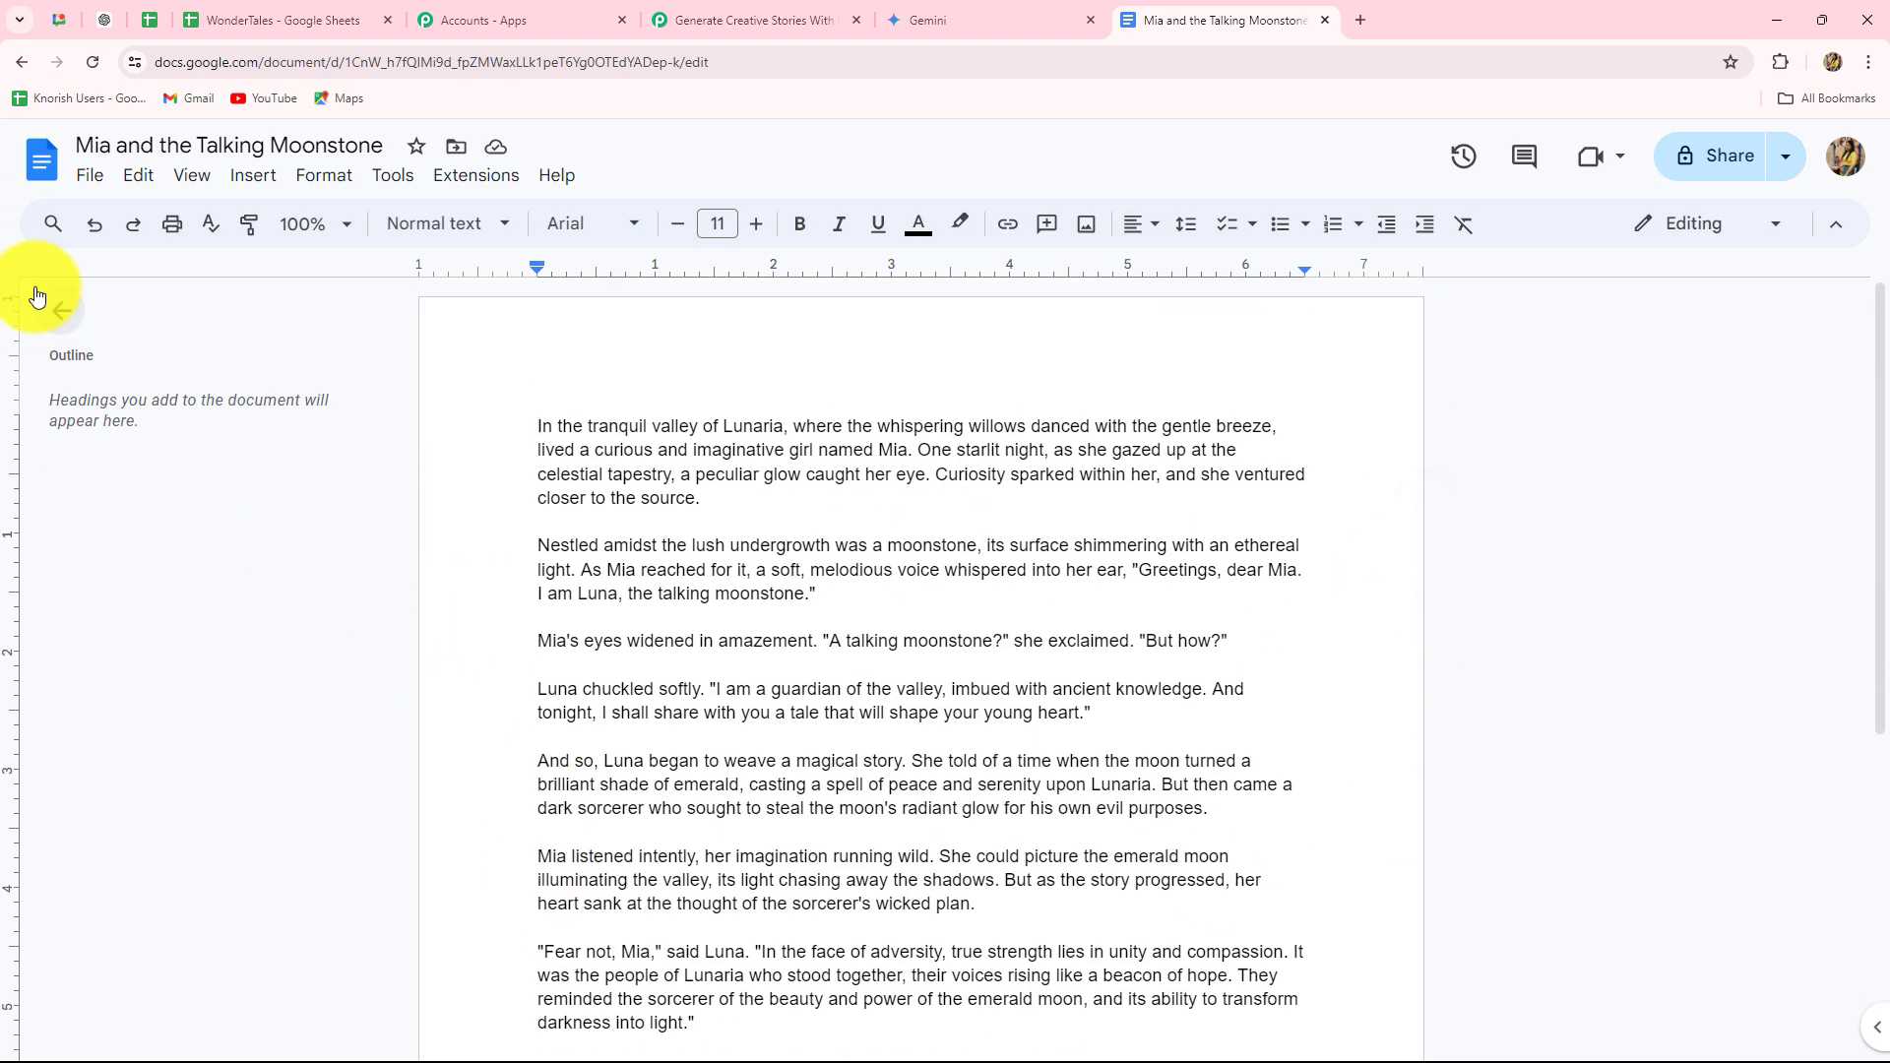
click(42, 160)
scroll(49, 730, down, 3)
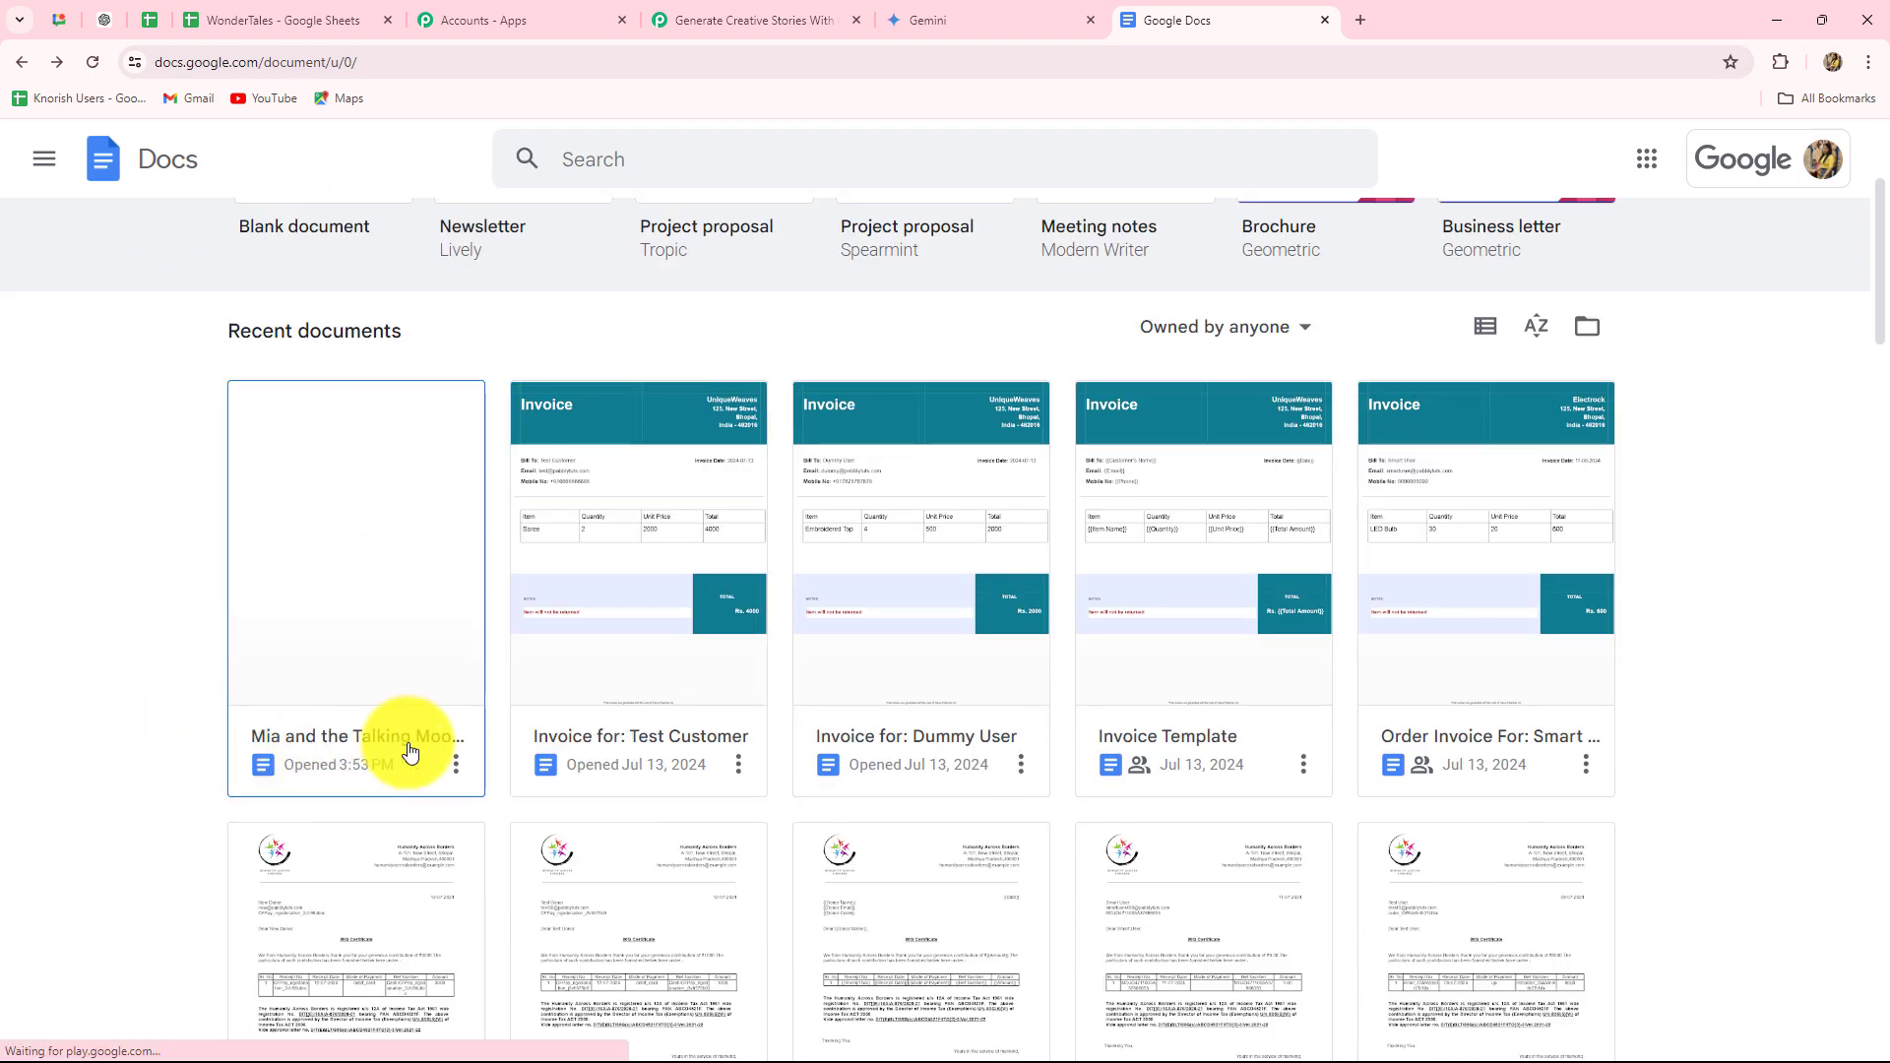
click(309, 633)
scroll(293, 615, down, 5)
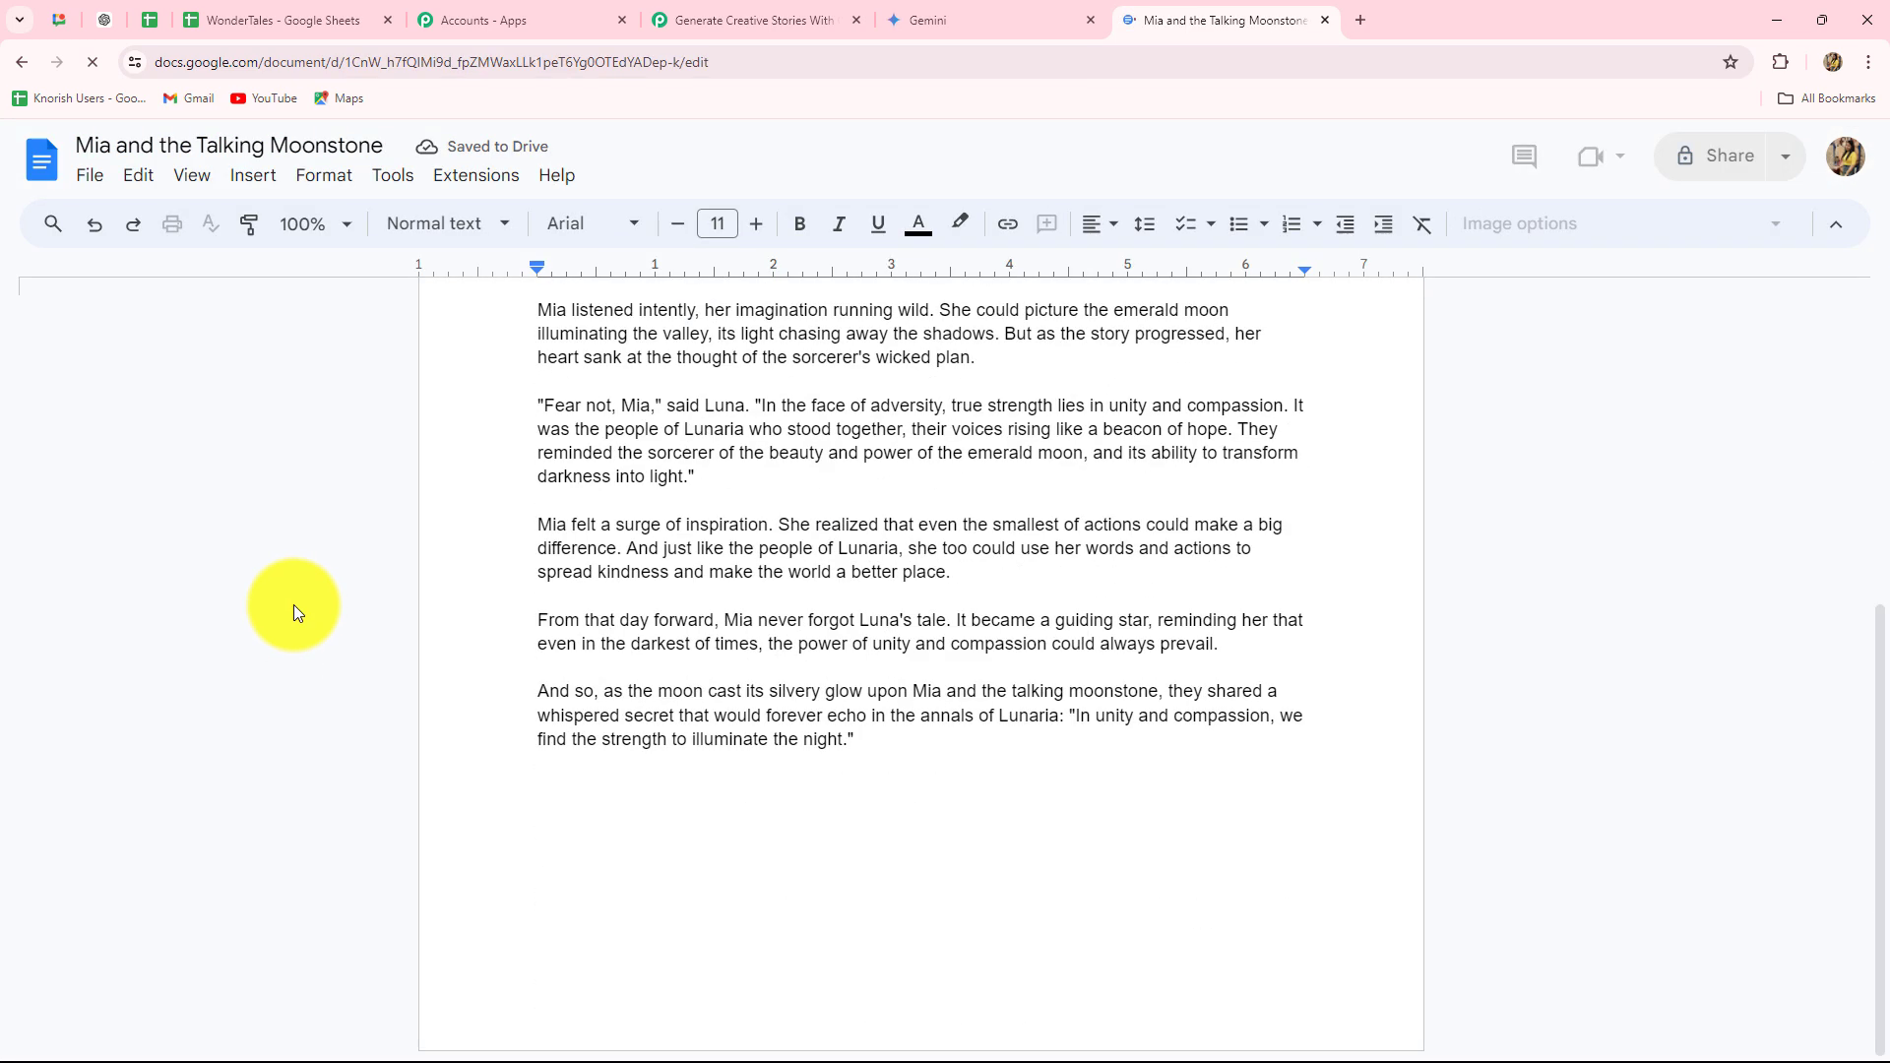
key(alt+Left)
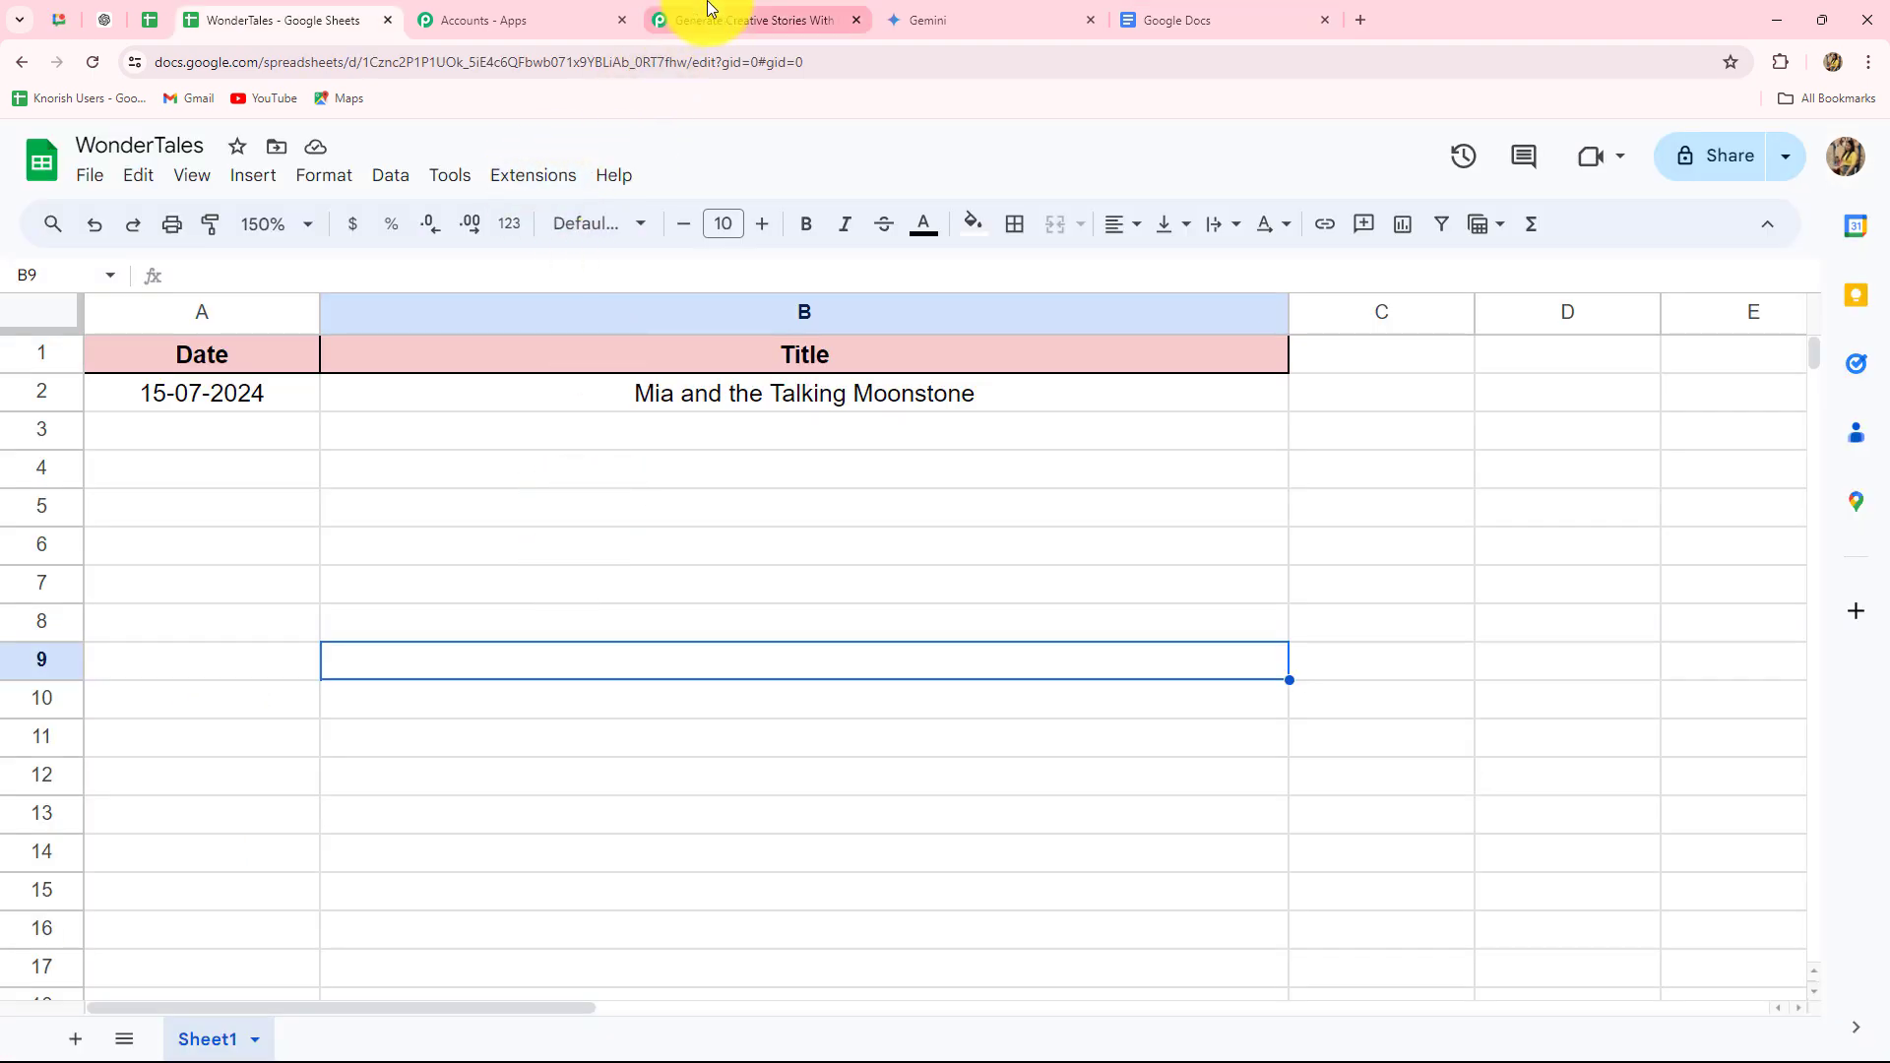
Switch back to the Pabbly Connect workflow and collapse the Append a Paragraph to a Document step.
click(709, 18)
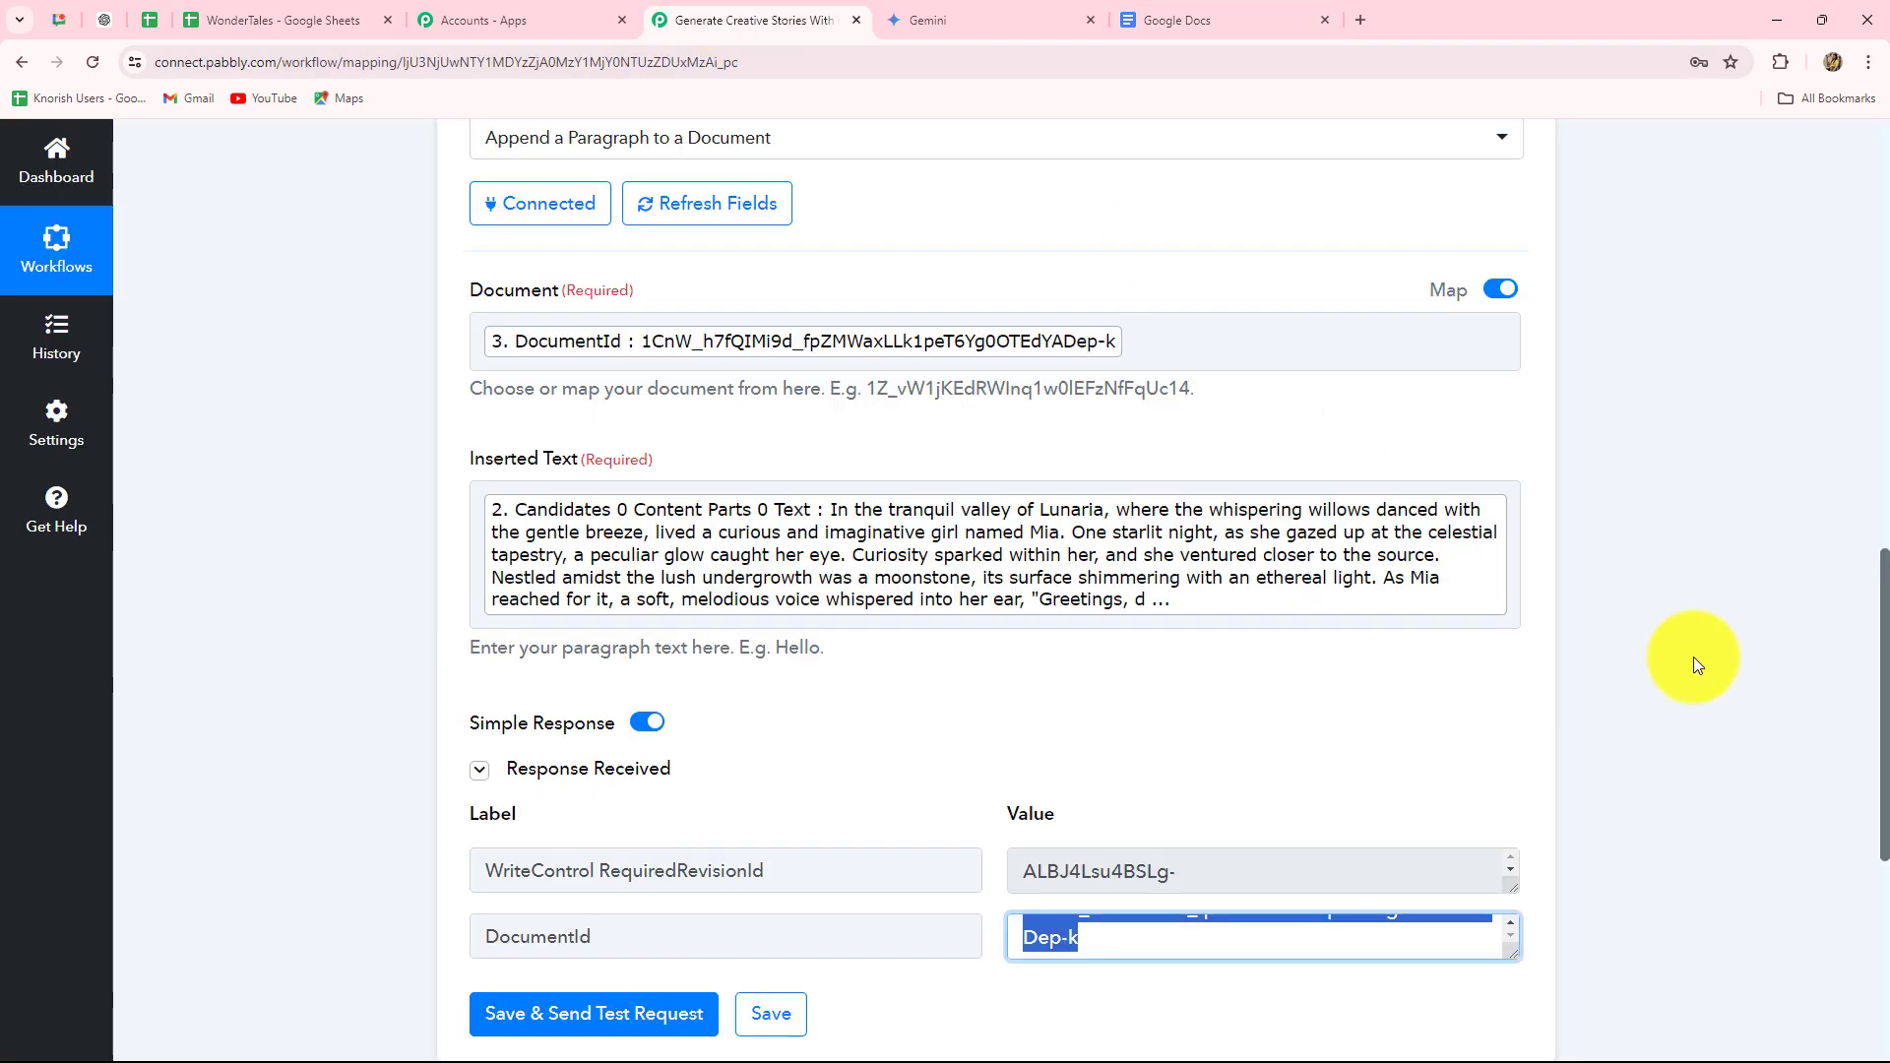
scroll(1693, 658, up, 13)
scroll(1688, 671, down, 4)
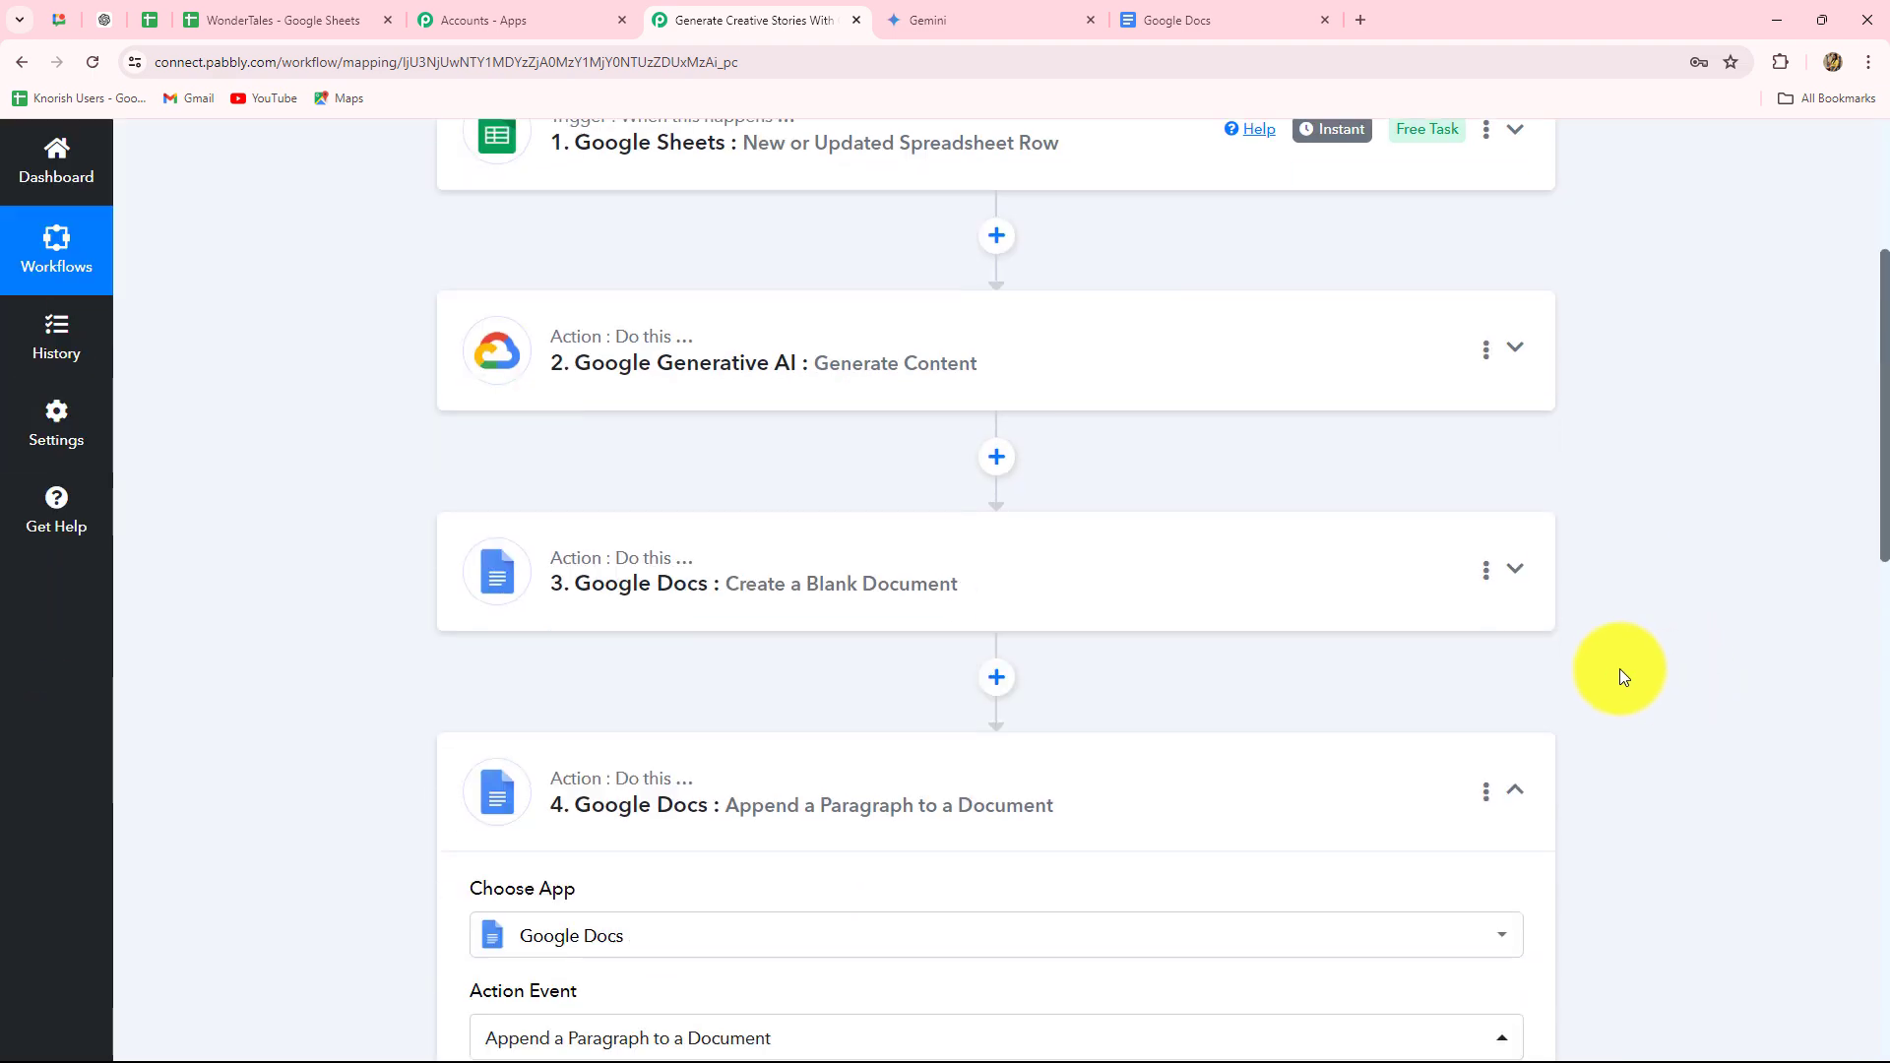
click(1511, 788)
In the WonderTales spreadsheet, fill row 3 with the date 16-07-2024 and the title "The Adventures of Benny the Brave Bear".
click(371, 18)
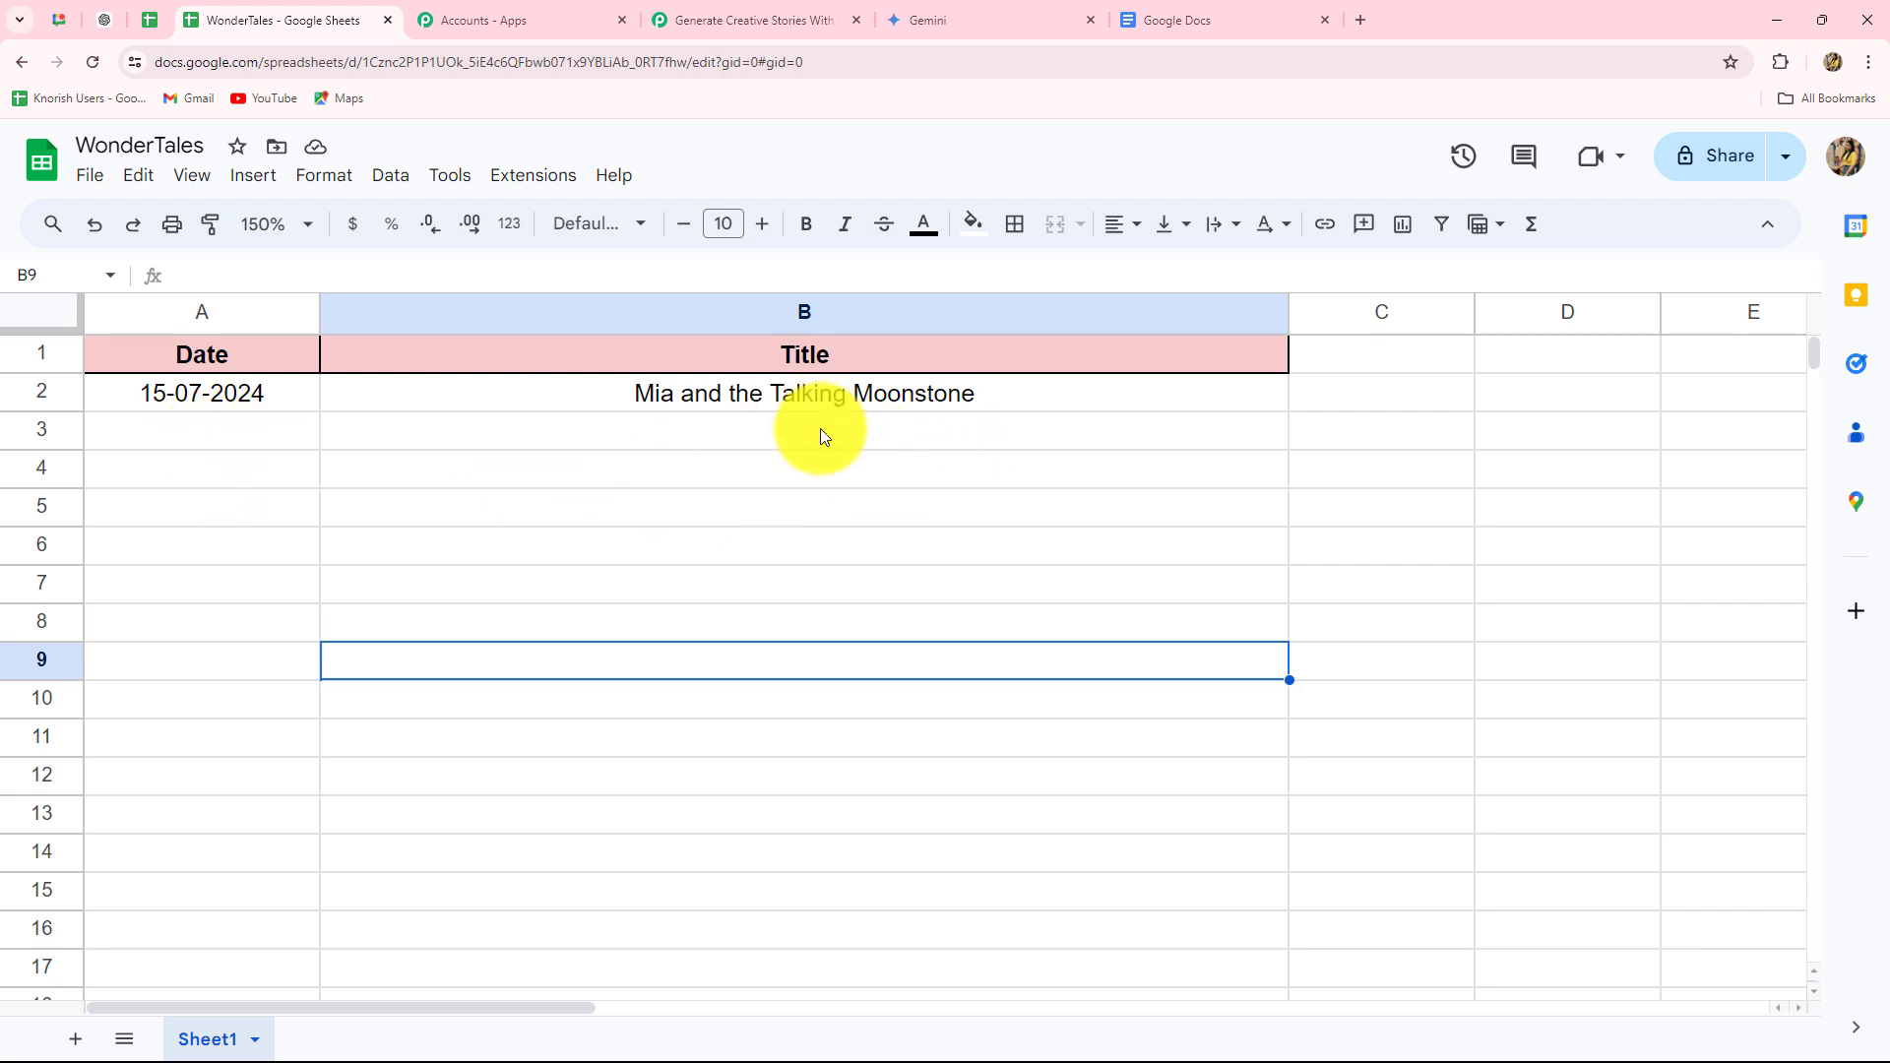
click(247, 445)
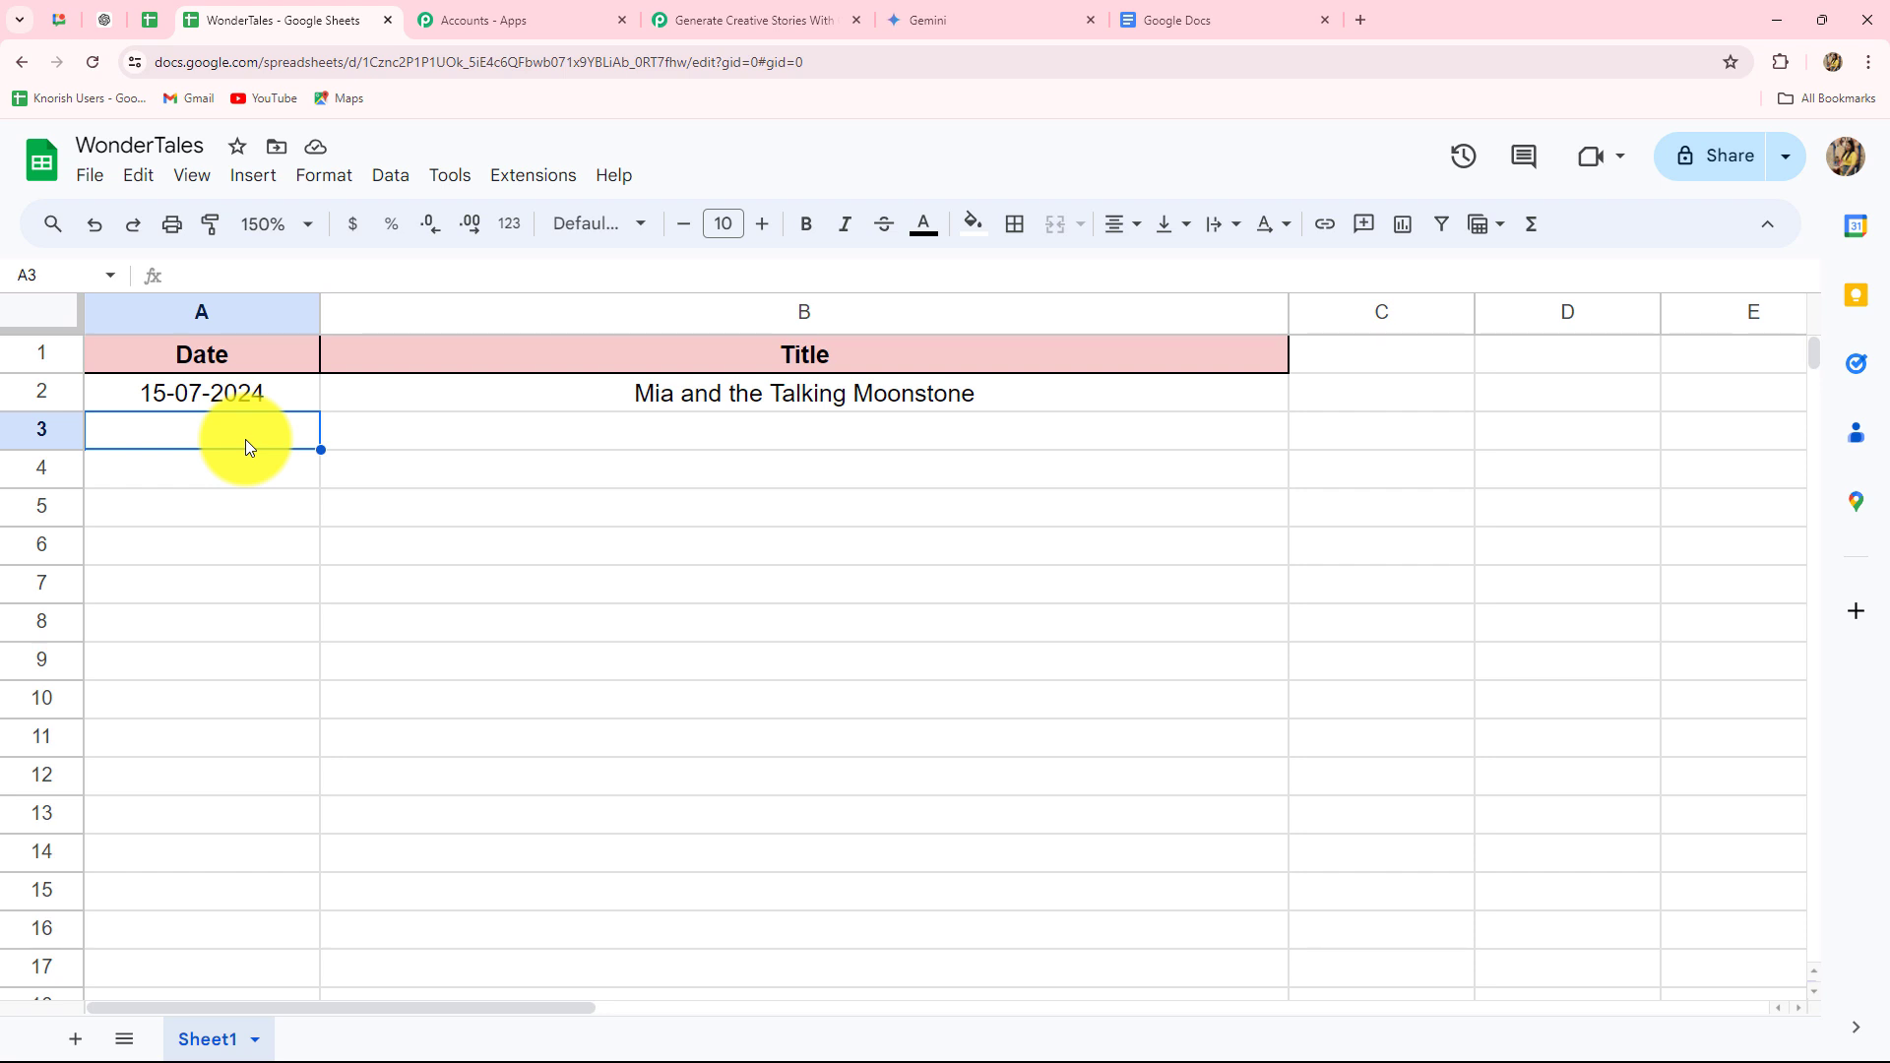
text(16-07-2024)
key(Return)
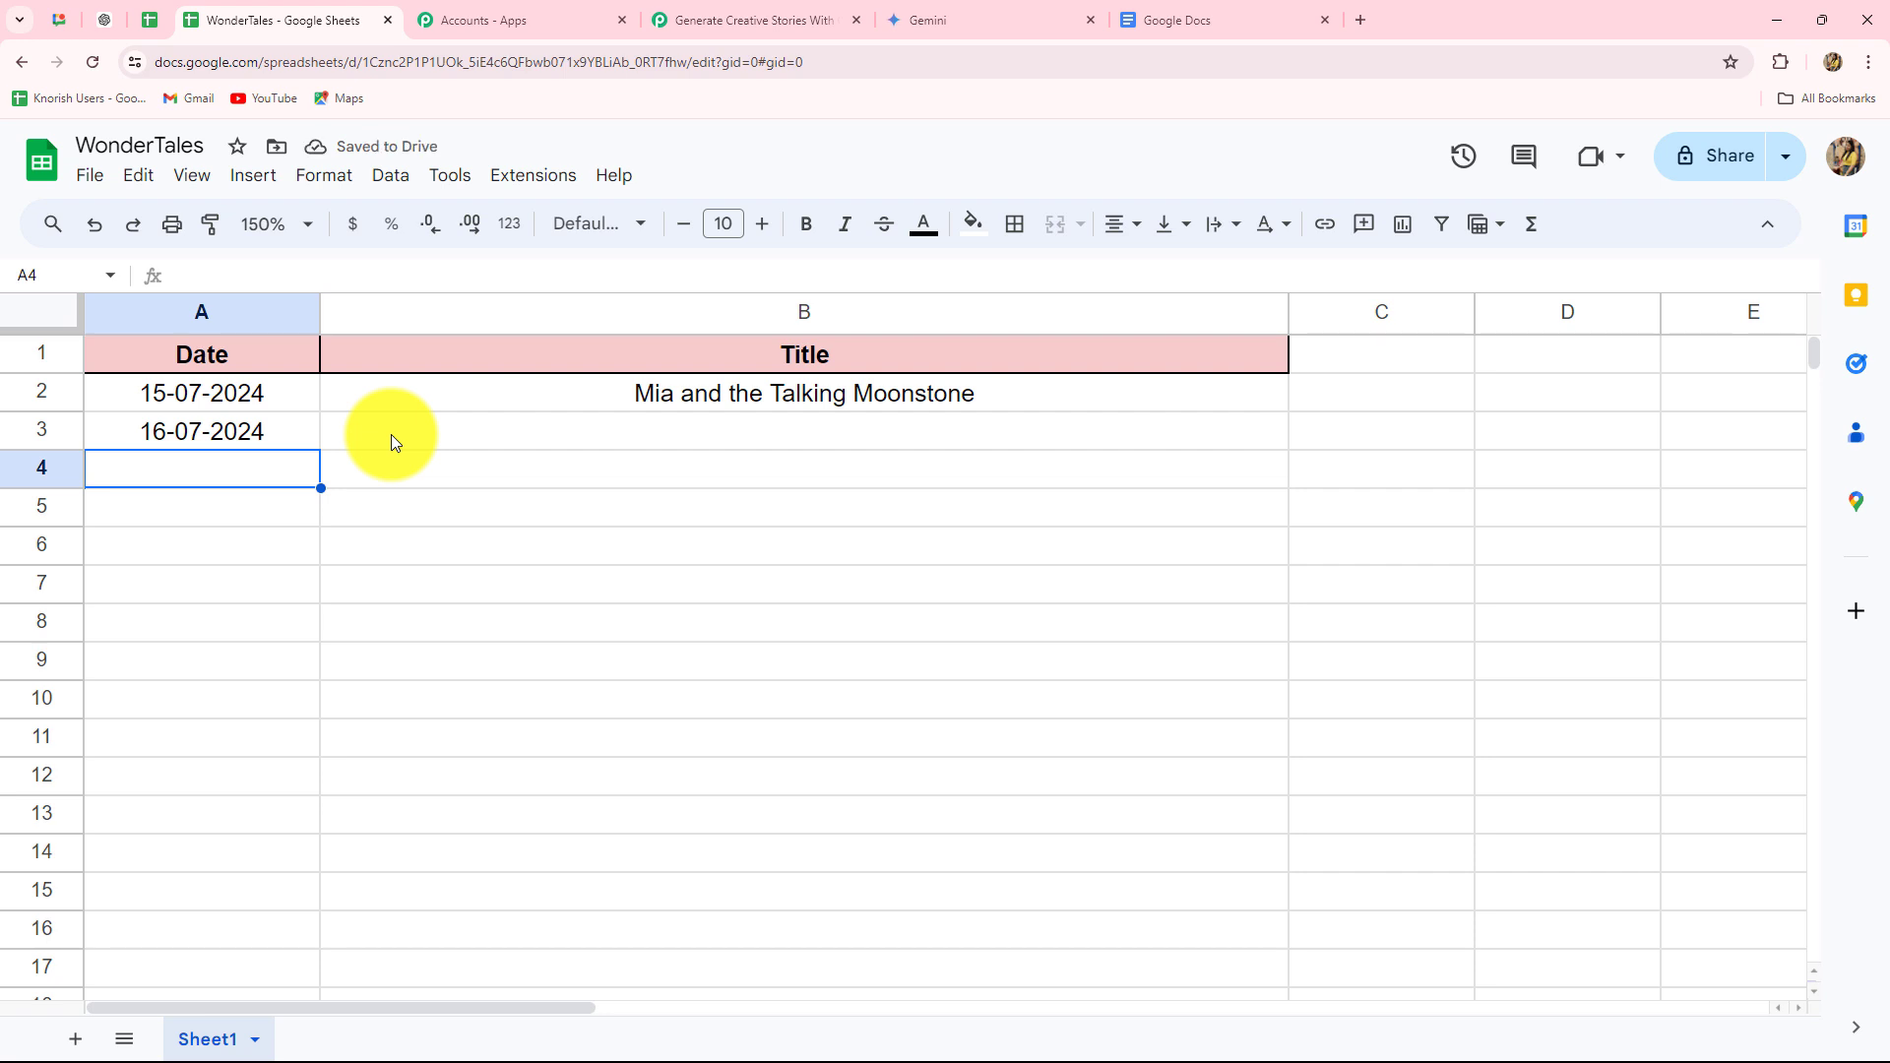
click(392, 434)
text(The Adventures of Benny the Brave Bear)
key(Return)
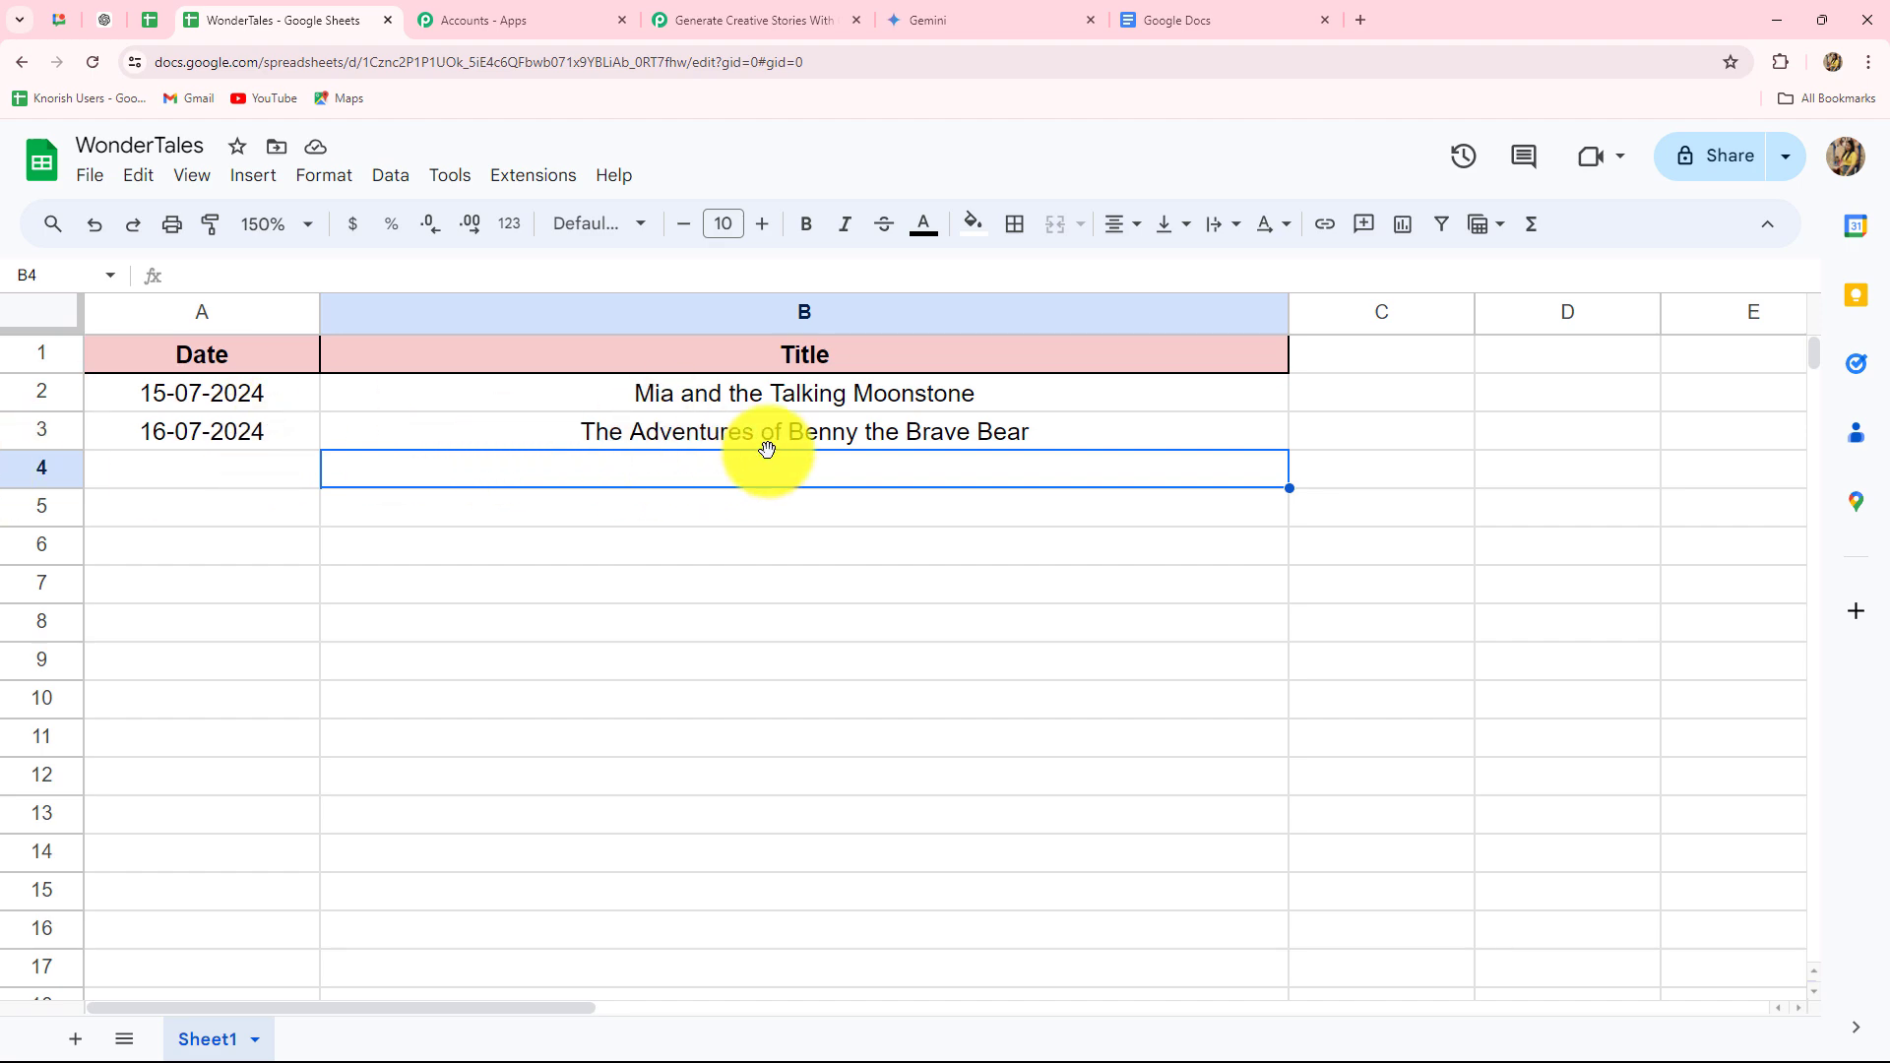
Switch to Google Docs, open the recent document "The Adventures of Benny the Brave Bear" and review its story text.
click(1185, 18)
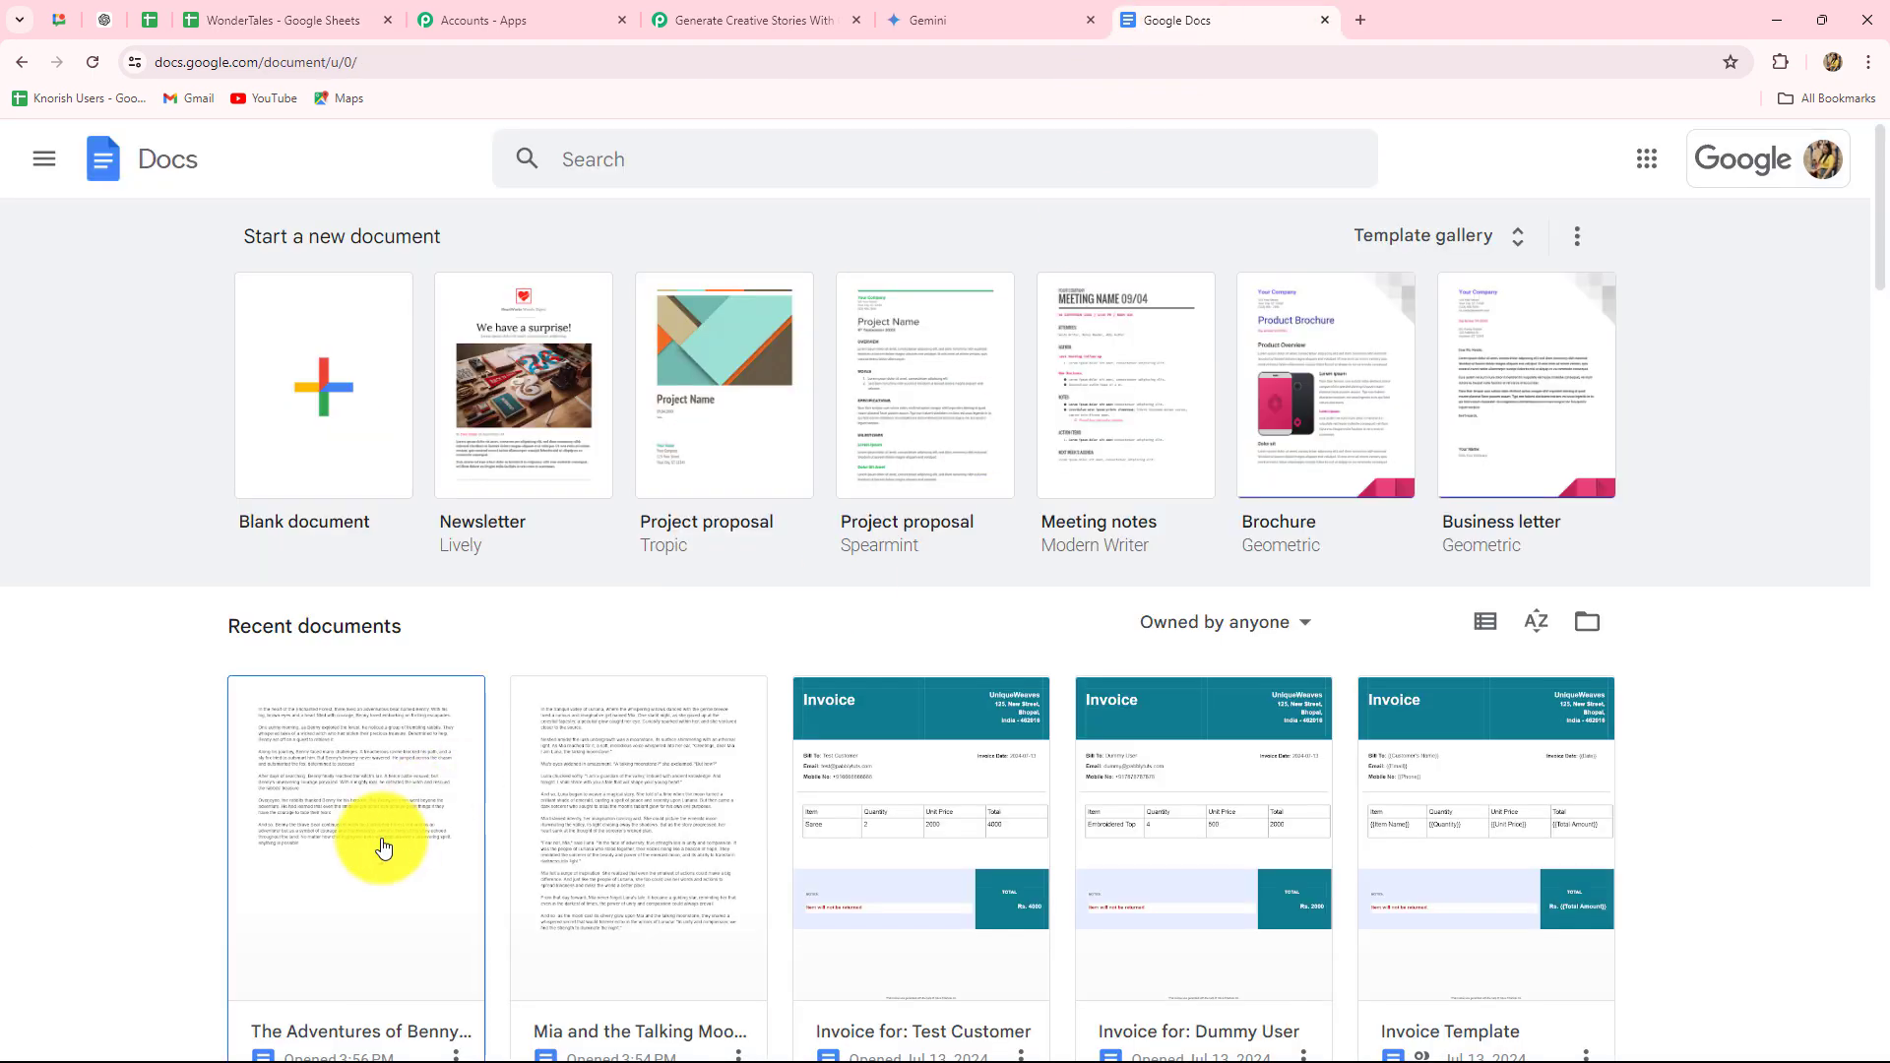
scroll(420, 559, down, 4)
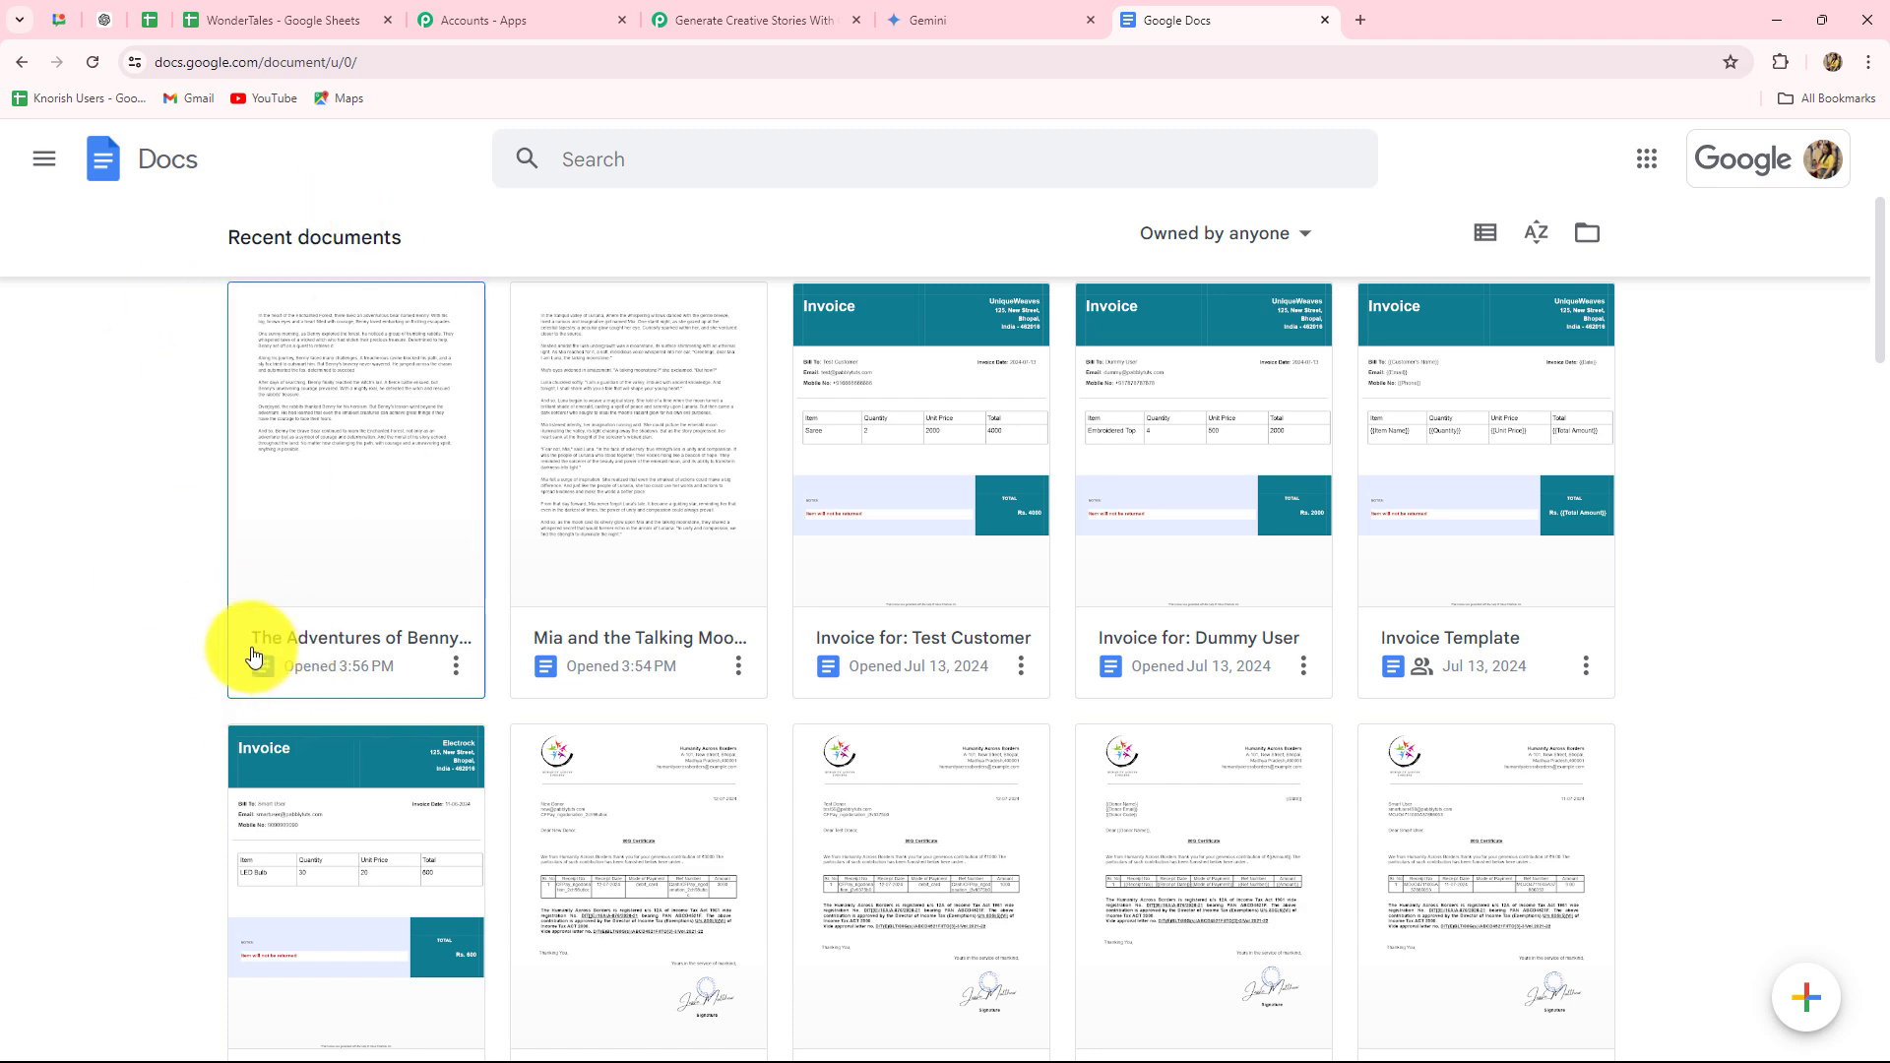
click(300, 577)
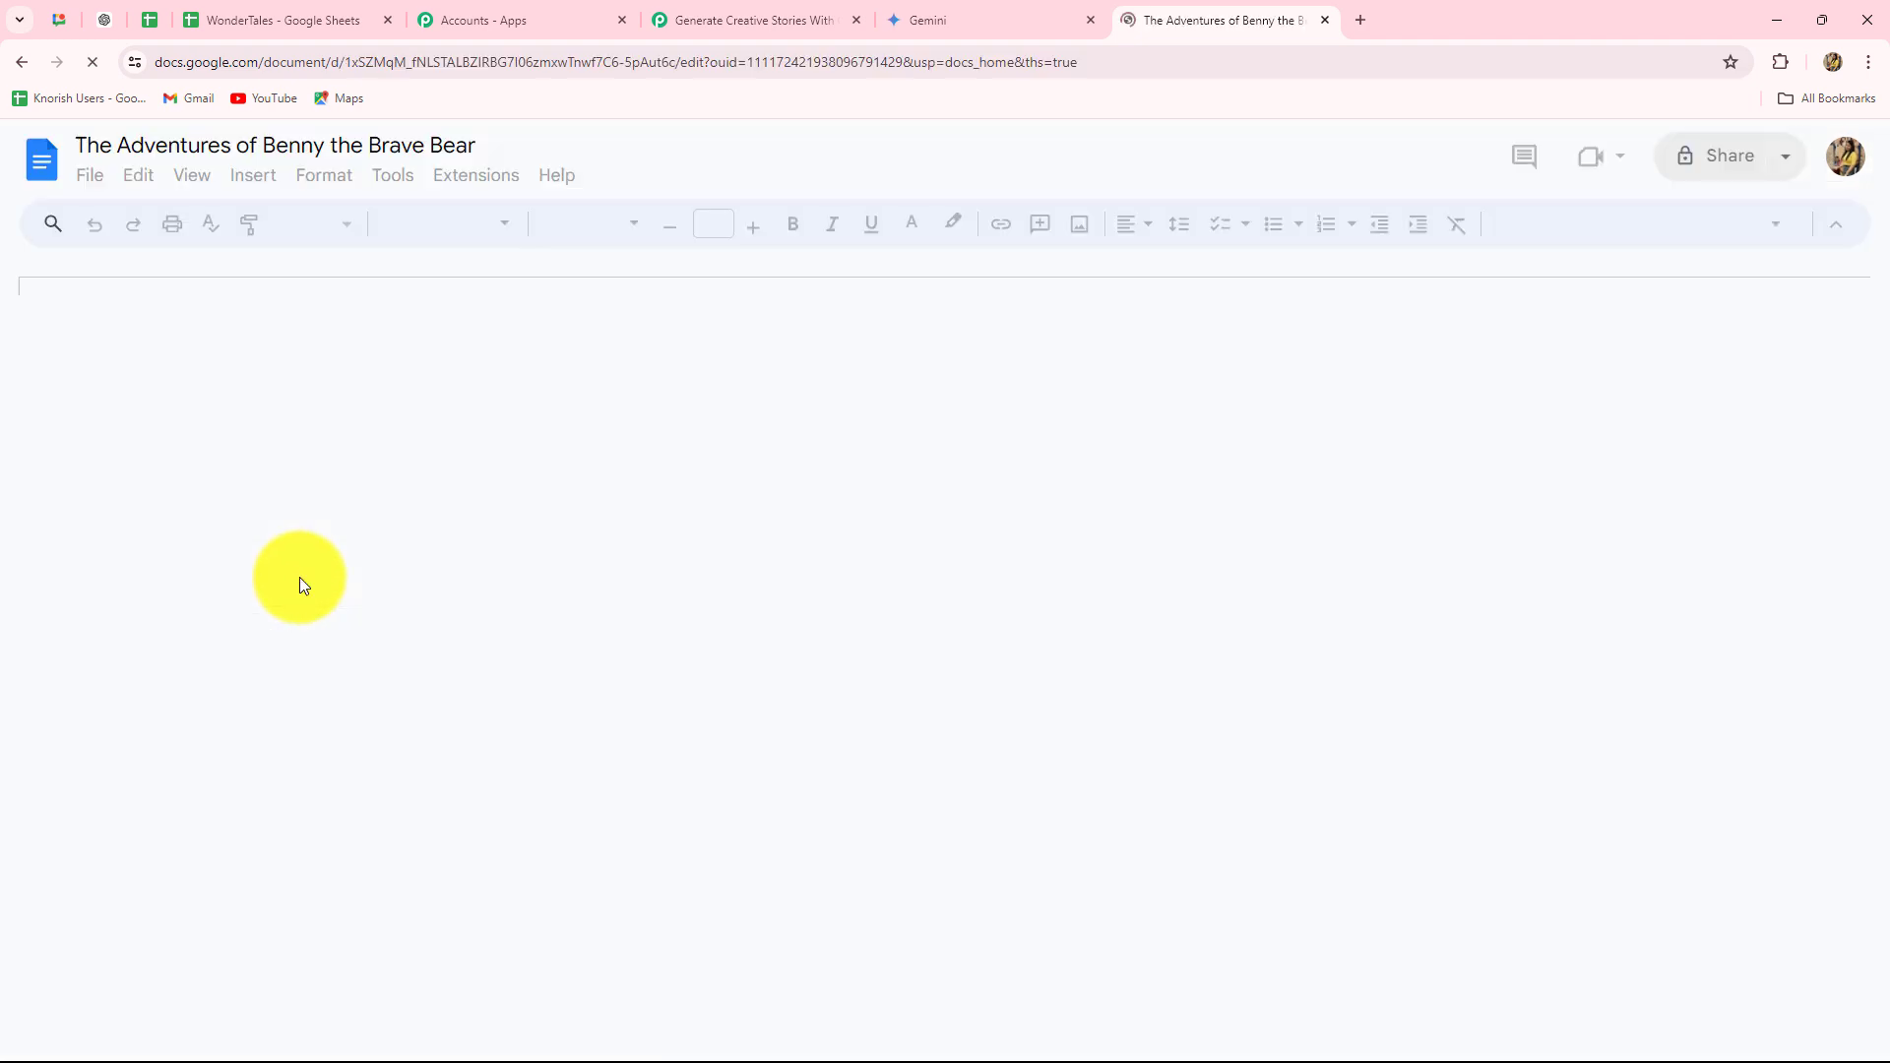
scroll(374, 524, down, 4)
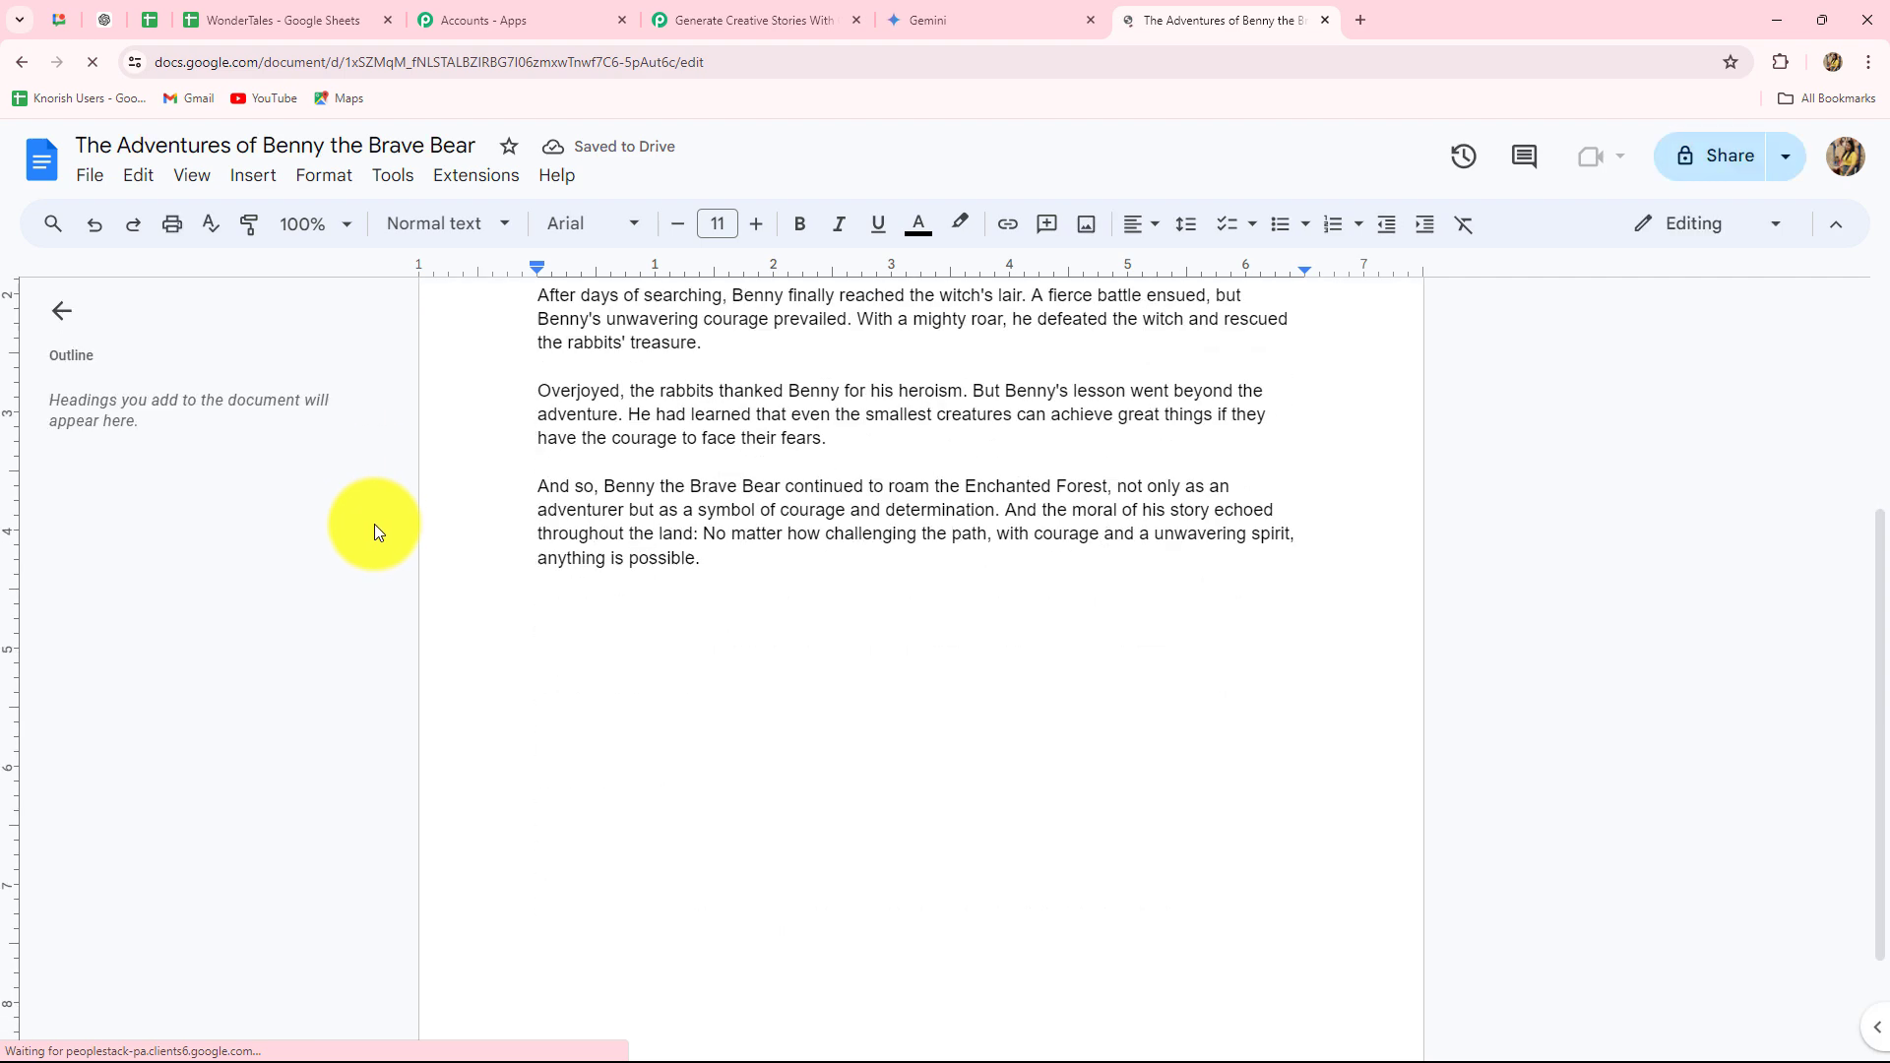
scroll(371, 561, up, 2)
click(589, 990)
scroll(589, 990, up, 2)
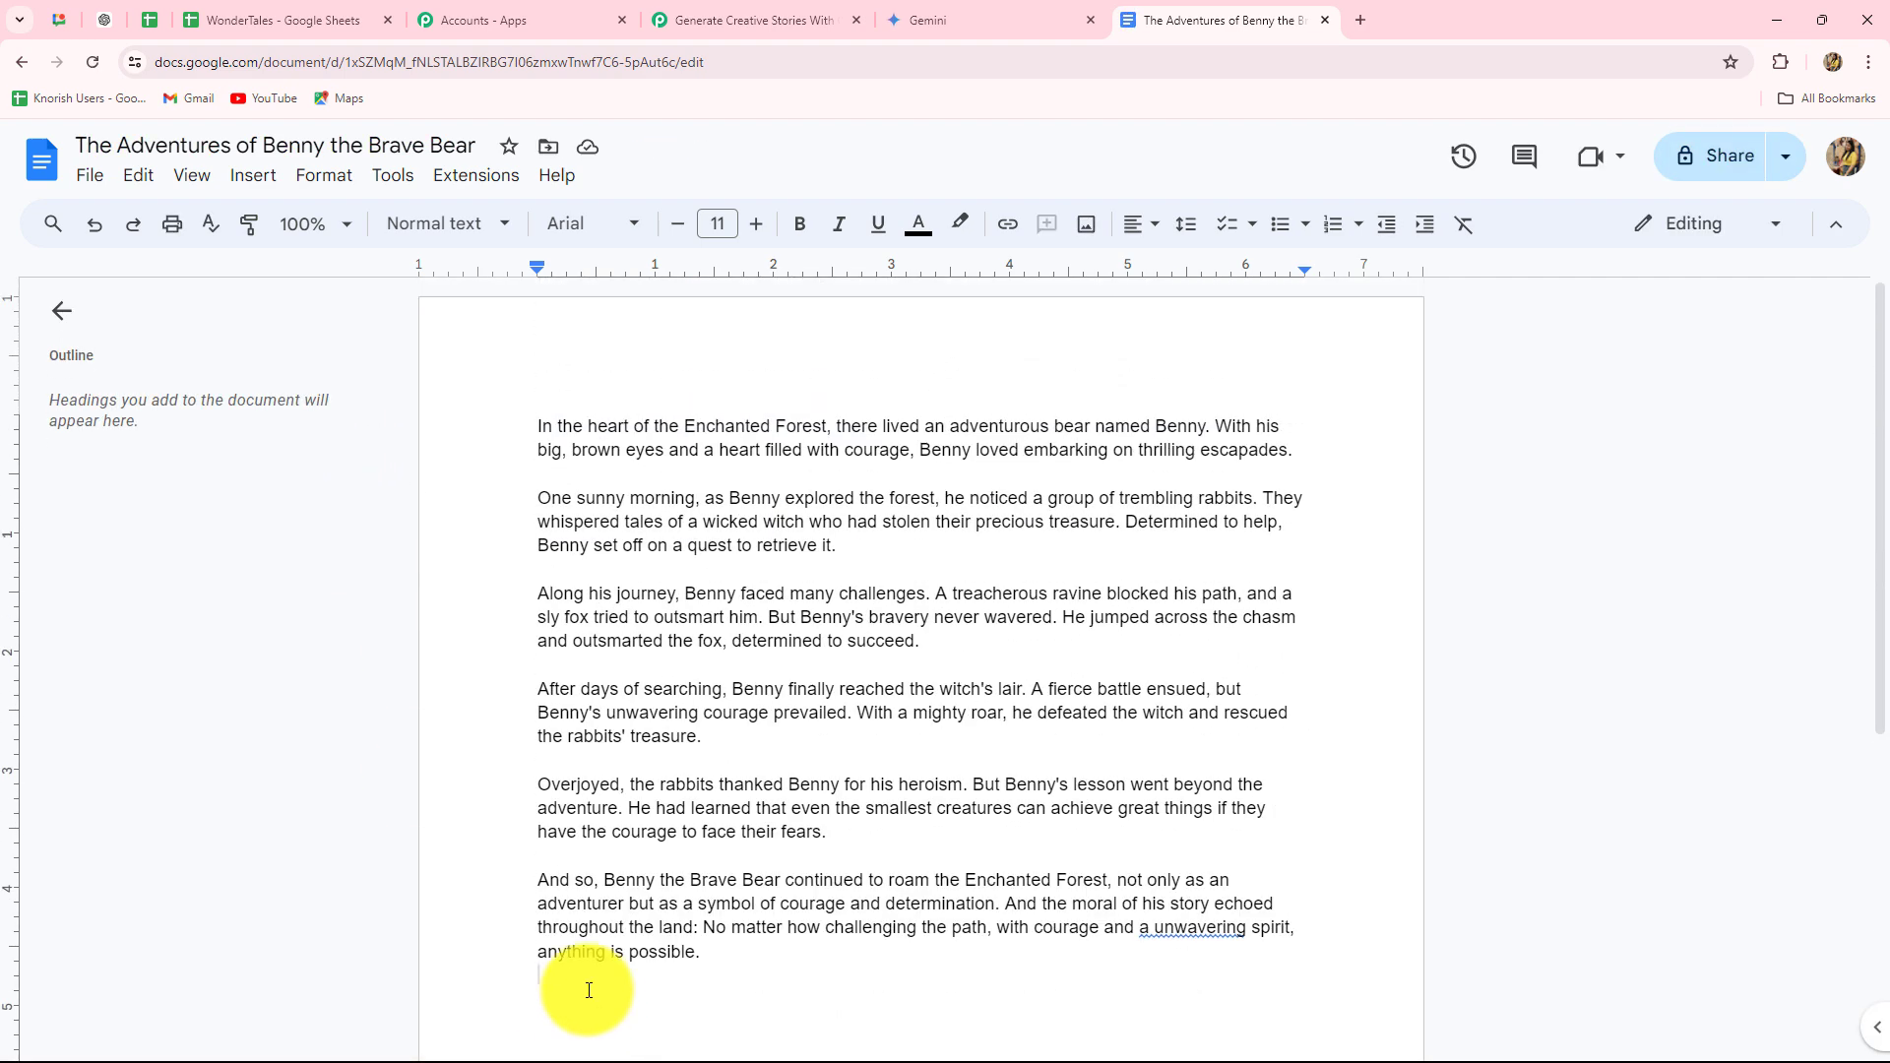
Return to Pabbly Connect and review the trigger and action steps of the Generate Creative Stories With Google Gemini workflow.
click(729, 20)
scroll(1778, 752, up, 5)
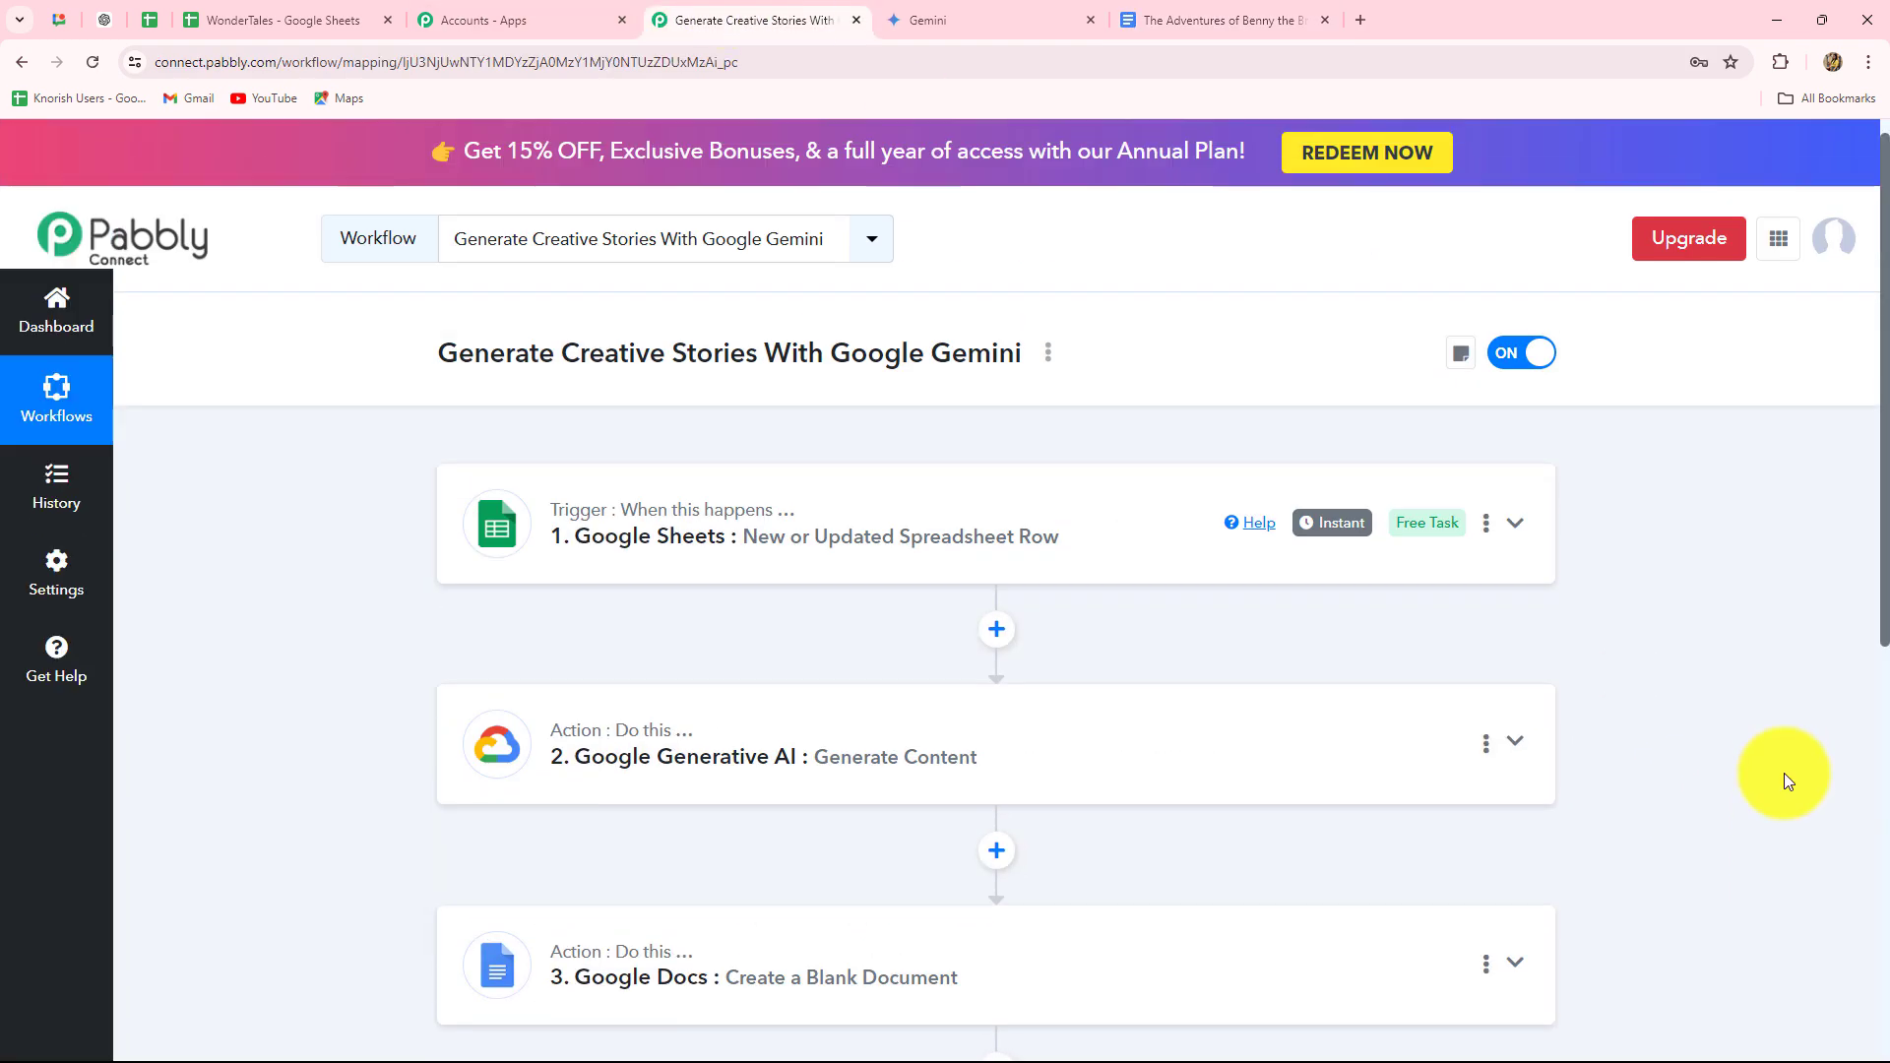
scroll(1782, 772, down, 2)
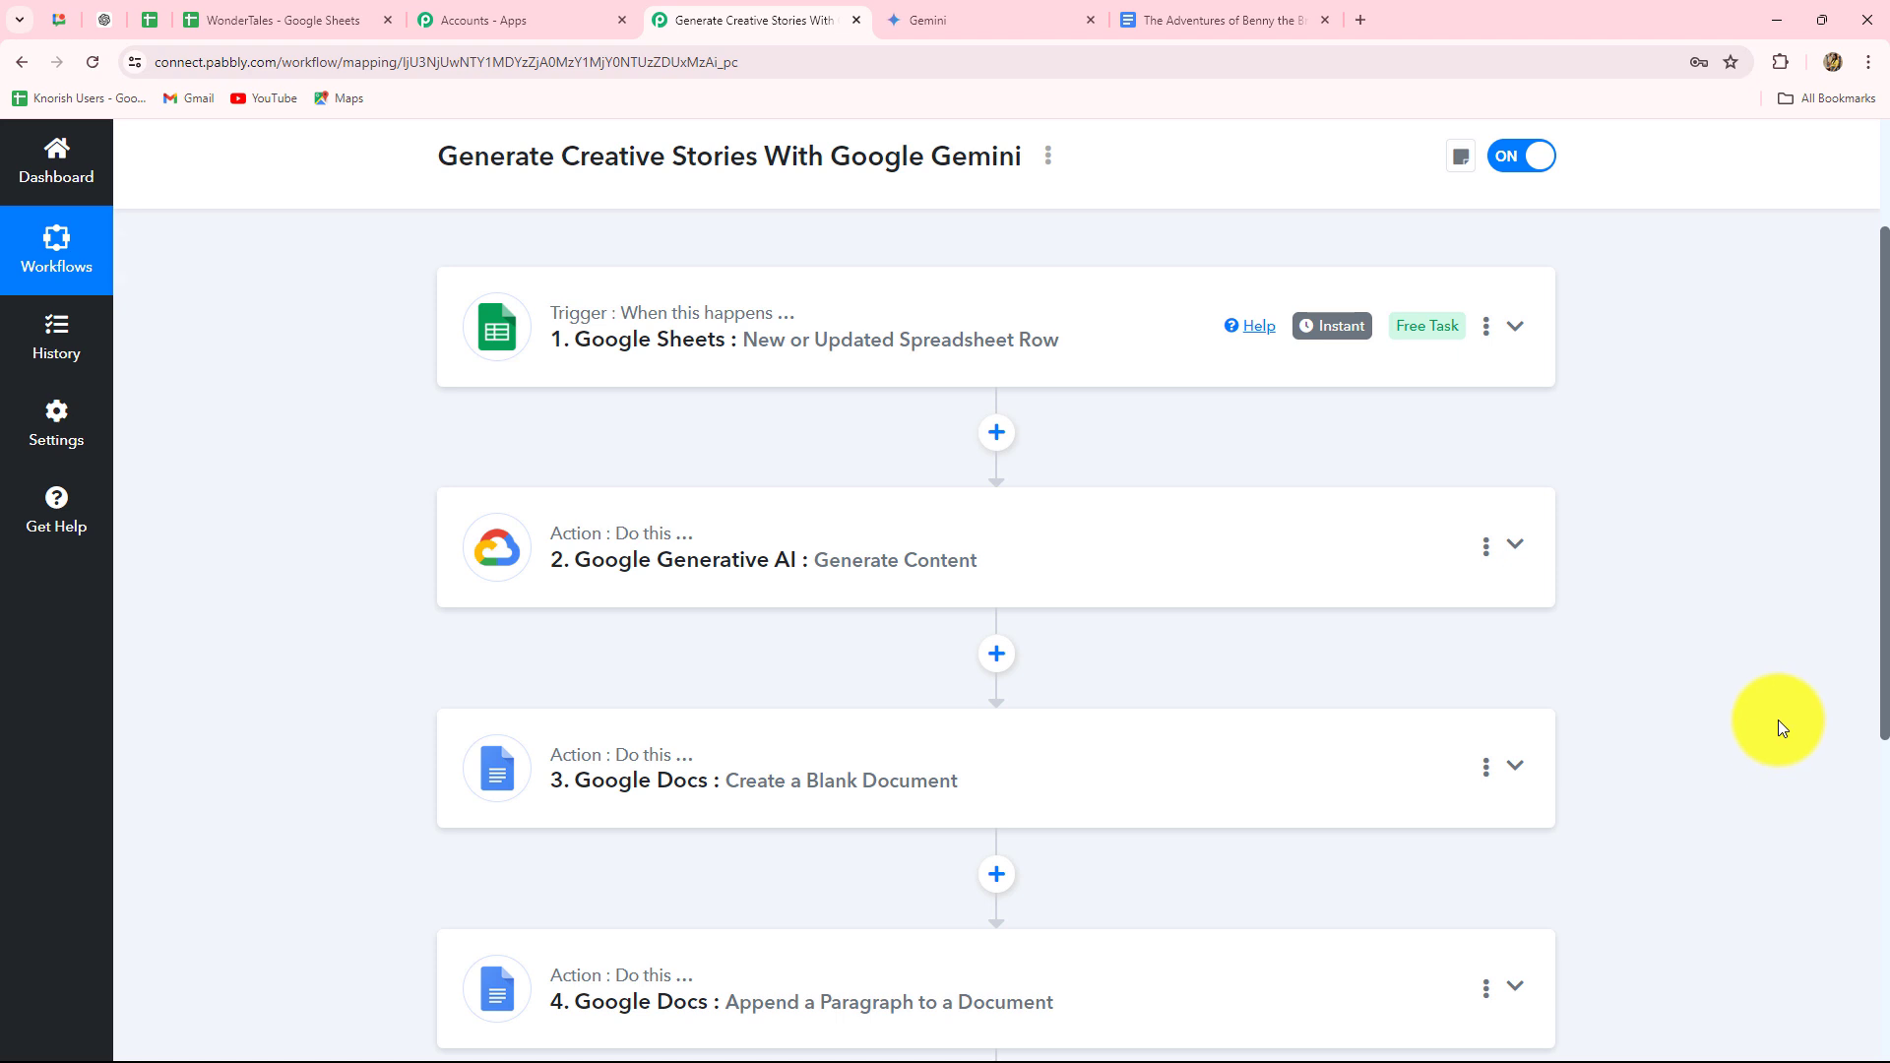